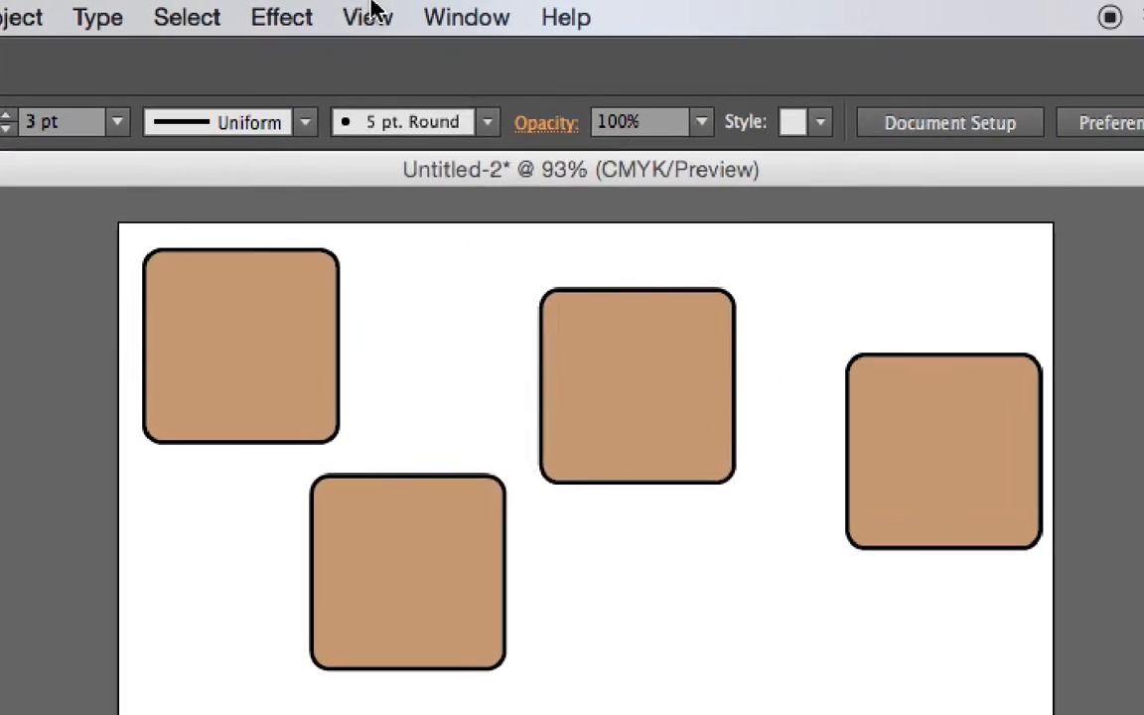
Step: Show the document rulers and switch their units to inches
{"action": "left_click", "coordinate": [370, 7]}
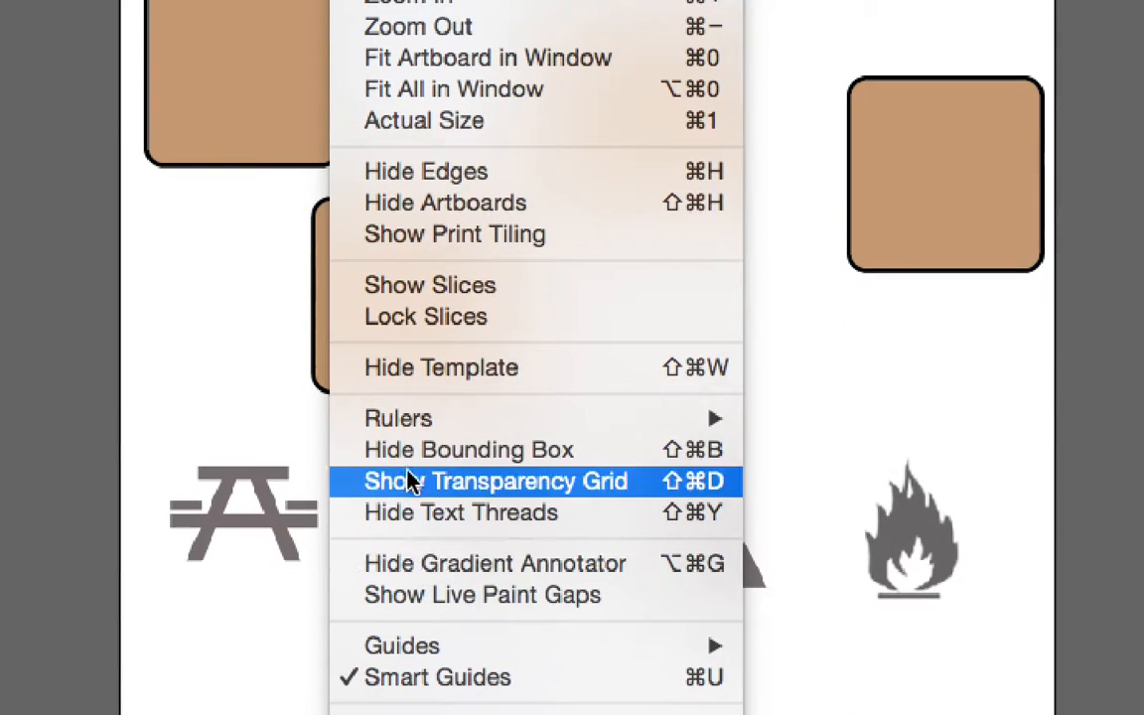
{"action": "mouse_move", "coordinate": [402, 706]}
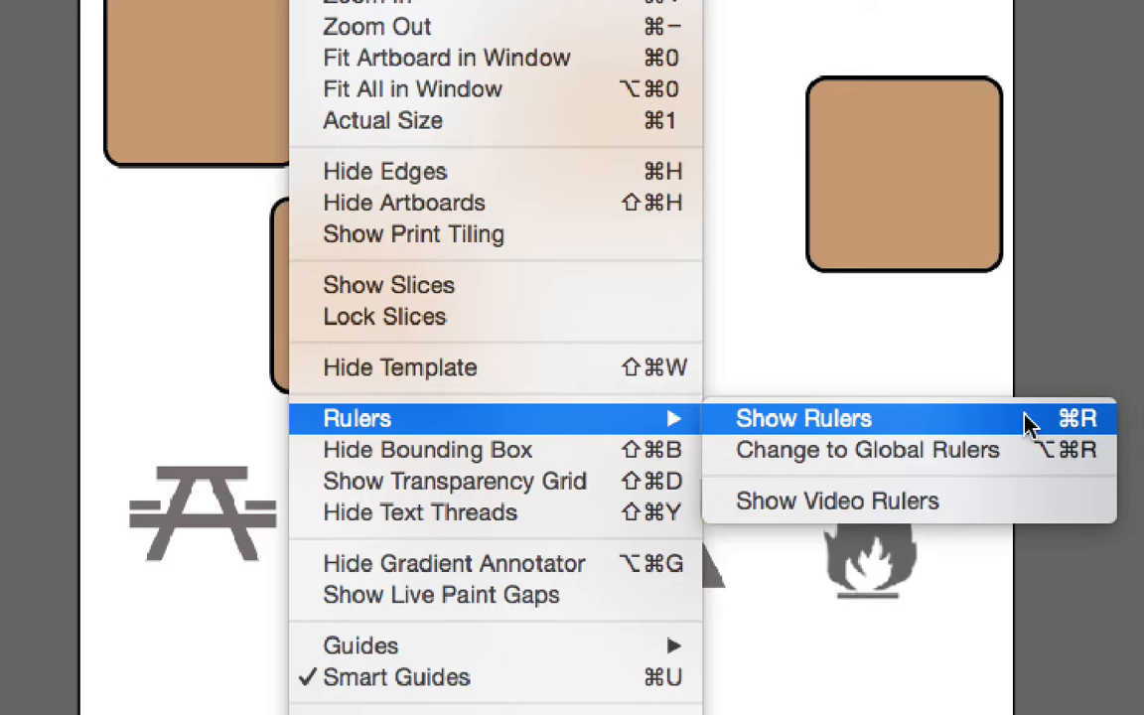
{"action": "left_click", "coordinate": [1048, 421]}
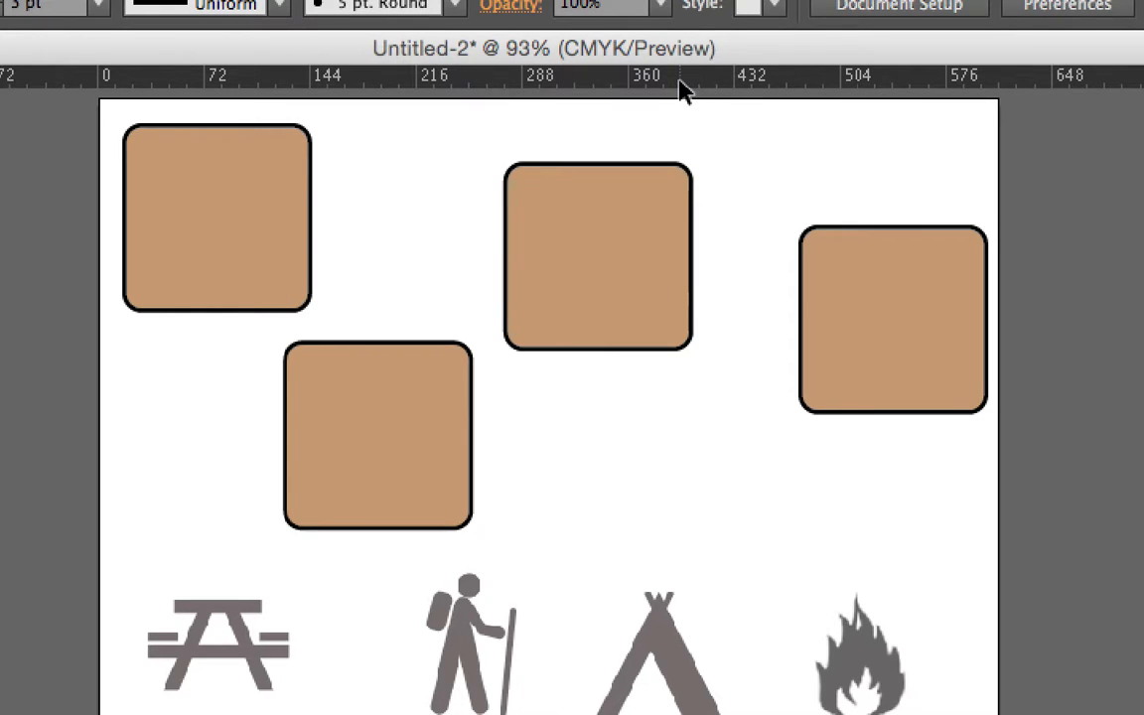
{"action": "right_click", "coordinate": [571, 89]}
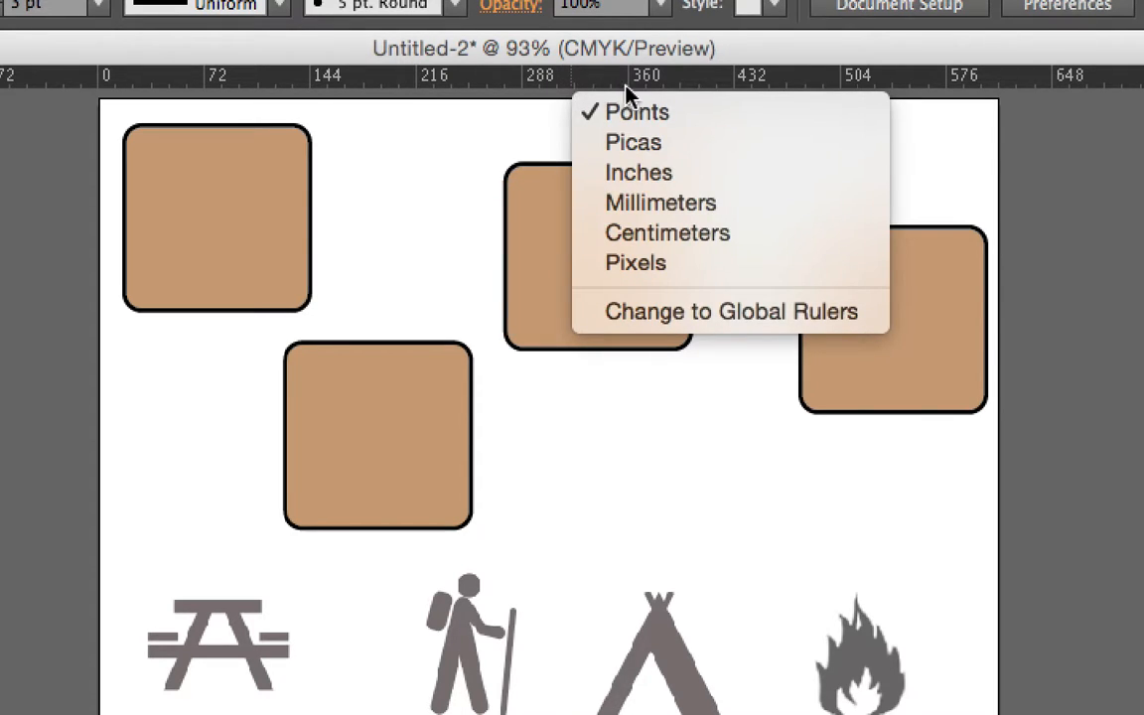
{"action": "left_click", "coordinate": [716, 179]}
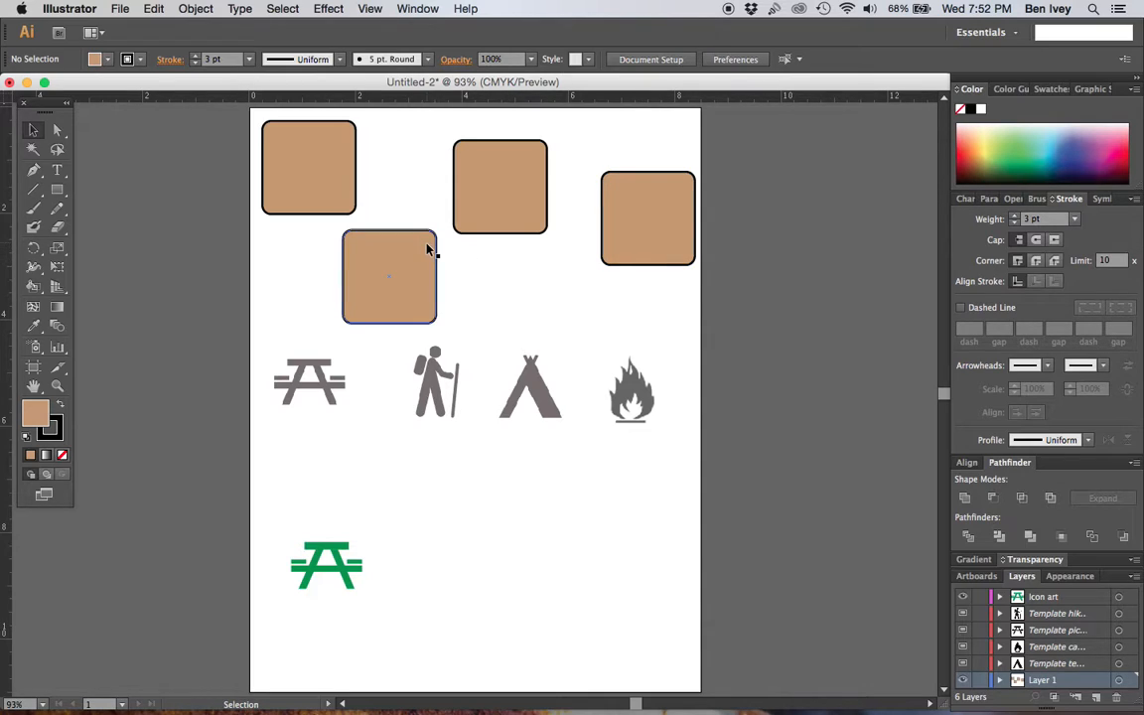
Step: Select the first square near the artboard's top-left corner and move it freehand to about X 1 in, Y 0.55 in
{"action": "key", "text": "super+equal"}
{"action": "key", "text": "super+equal"}
{"action": "key", "text": "super+equal"}
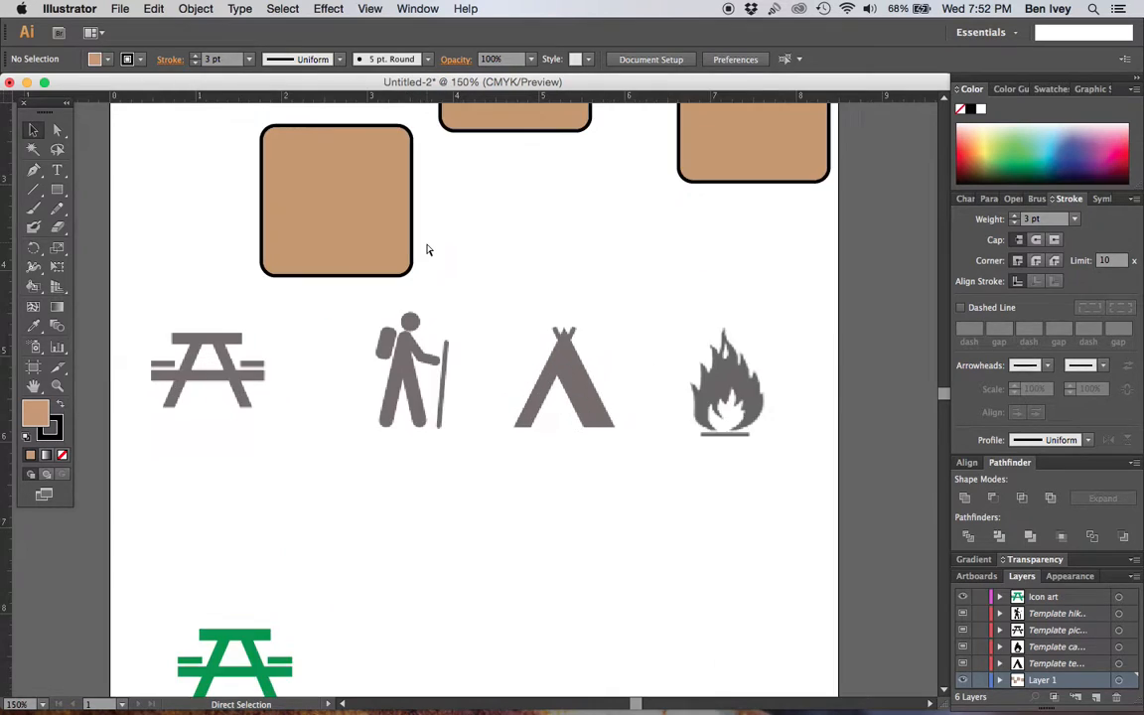
{"action": "key", "text": "super+equal"}
{"action": "scroll", "coordinate": [426, 250], "scroll_direction": "down", "scroll_amount": 2}
{"action": "scroll", "coordinate": [427, 250], "scroll_direction": "up", "scroll_amount": 4}
{"action": "scroll", "coordinate": [427, 249], "scroll_direction": "left", "scroll_amount": 3}
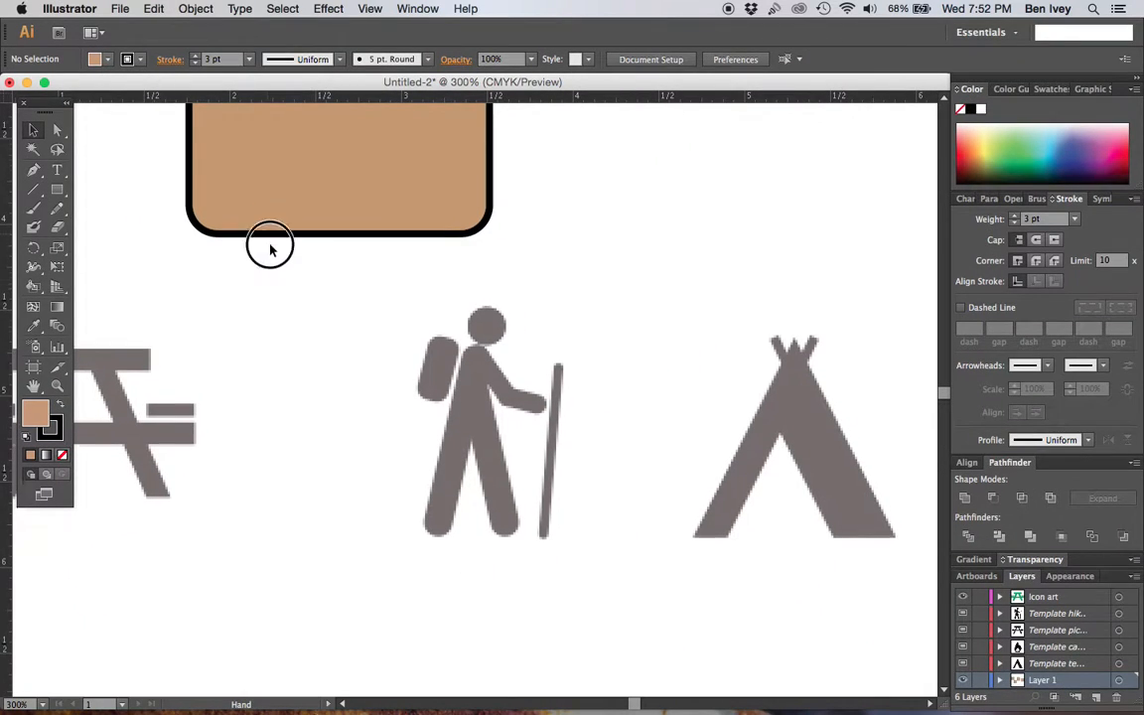
{"action": "left_click_drag", "start_coordinate": [380, 183], "coordinate": [662, 515]}
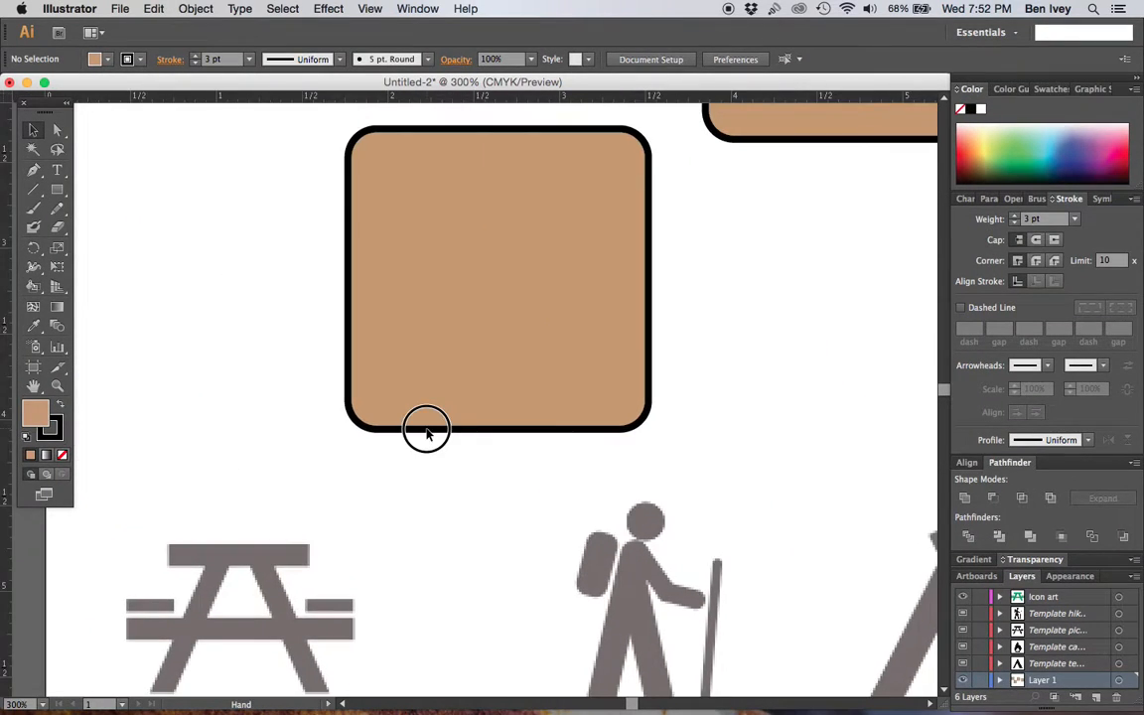
{"action": "left_click_drag", "start_coordinate": [426, 432], "coordinate": [592, 531]}
{"action": "left_click_drag", "start_coordinate": [502, 294], "coordinate": [428, 542]}
{"action": "left_click_drag", "start_coordinate": [569, 288], "coordinate": [586, 344]}
{"action": "left_click", "coordinate": [447, 336]}
{"action": "left_click_drag", "start_coordinate": [318, 296], "coordinate": [446, 349]}
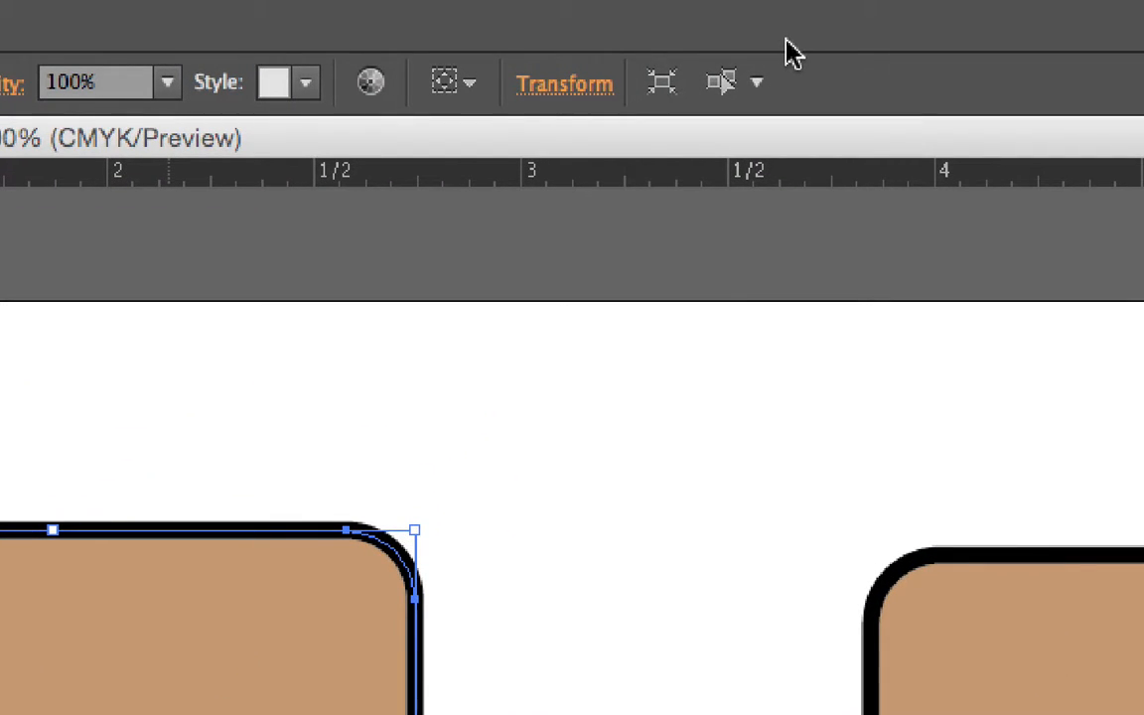
Step: Open the Transform panel as a floating panel and place it near the selected square's top edge
{"action": "left_click", "coordinate": [561, 94]}
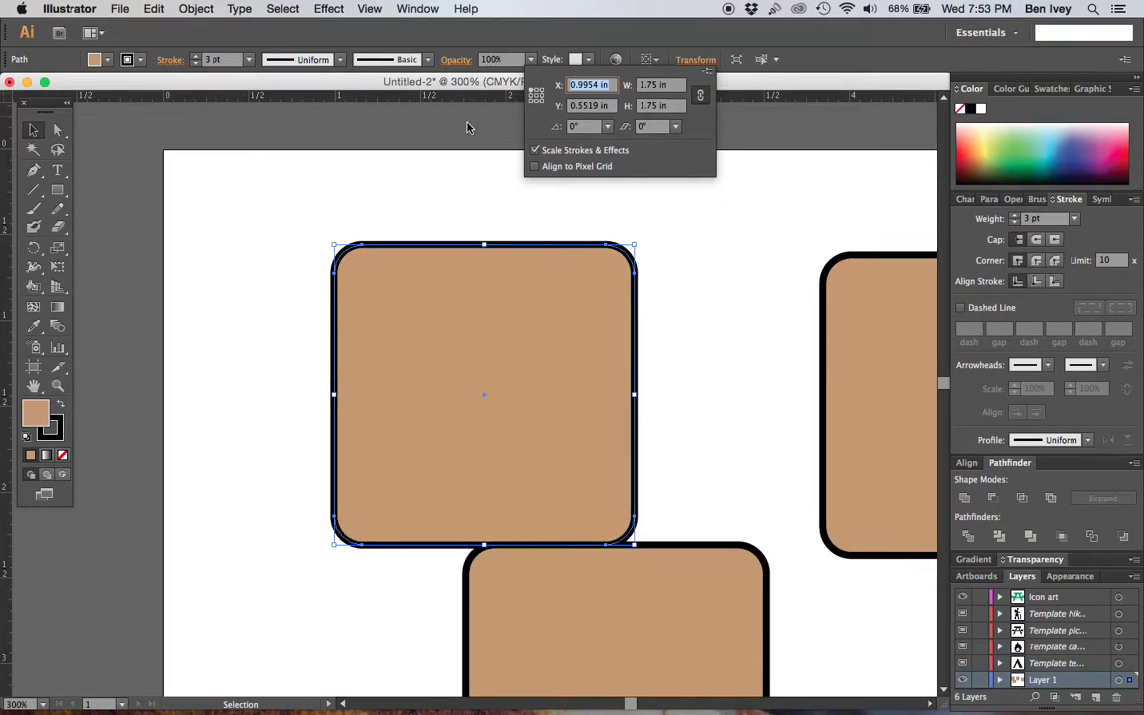
{"action": "left_click", "coordinate": [458, 124]}
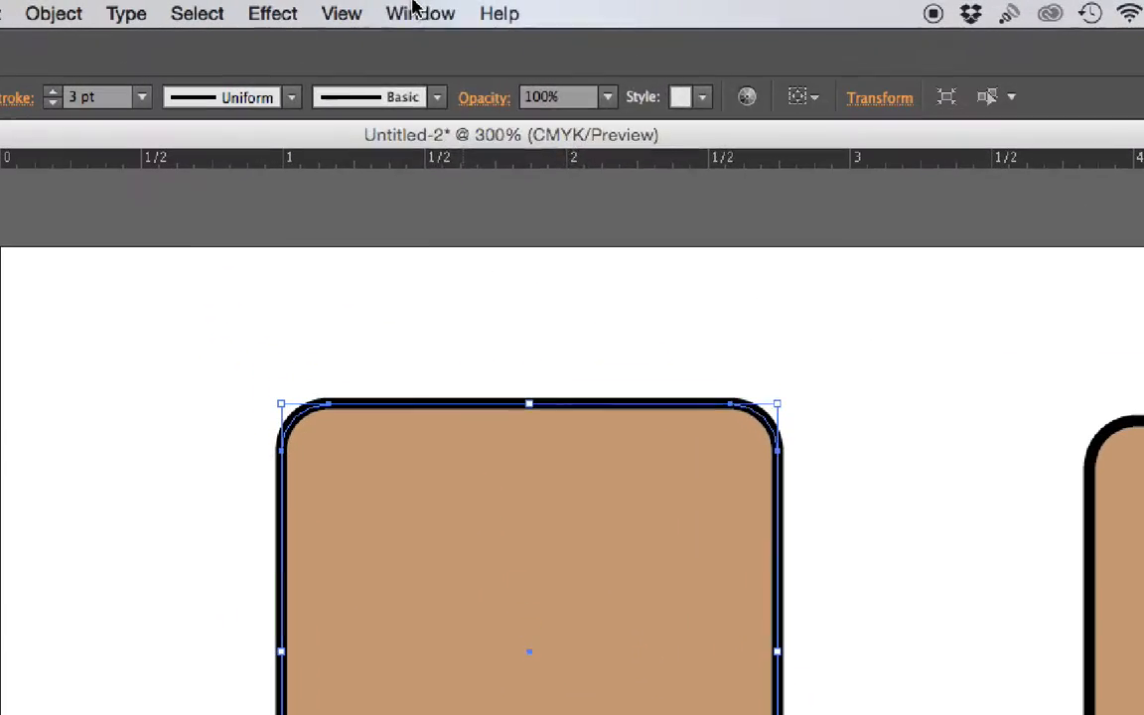
{"action": "left_click", "coordinate": [417, 8]}
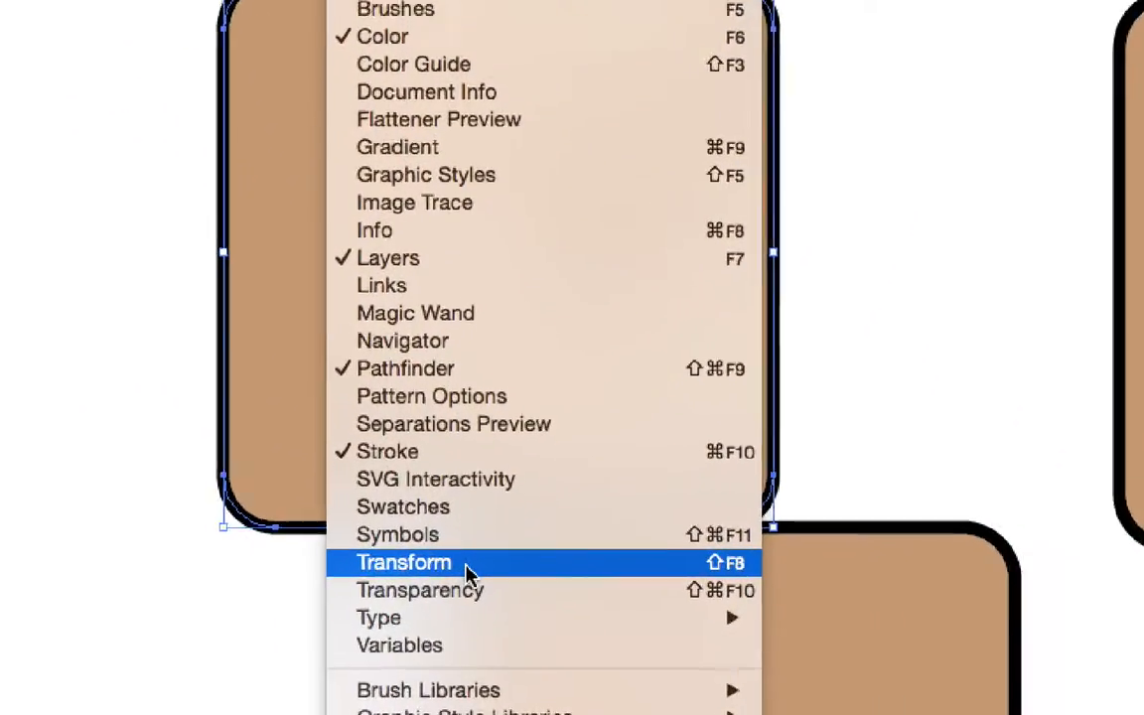
{"action": "left_click", "coordinate": [409, 564]}
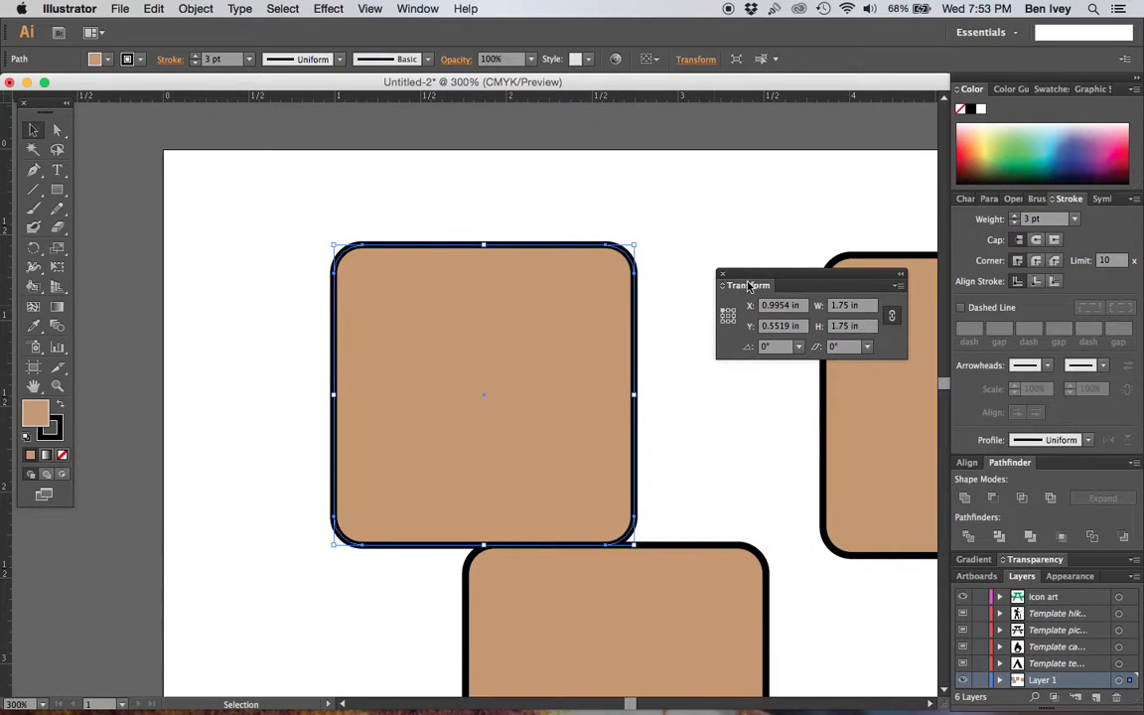
{"action": "left_click_drag", "start_coordinate": [749, 285], "coordinate": [444, 171]}
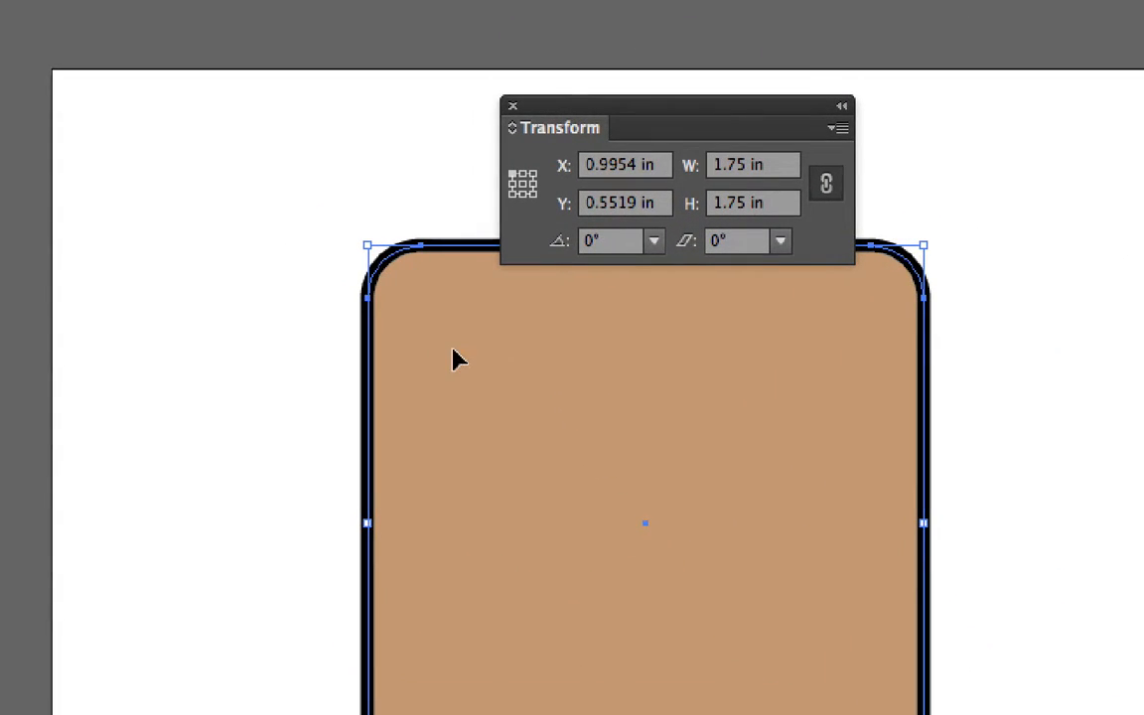
Step: Move the square to about X 0.62 in, Y 0.64 in, and try several reference points before returning to the top-left one
{"action": "left_click_drag", "start_coordinate": [439, 357], "coordinate": [319, 383]}
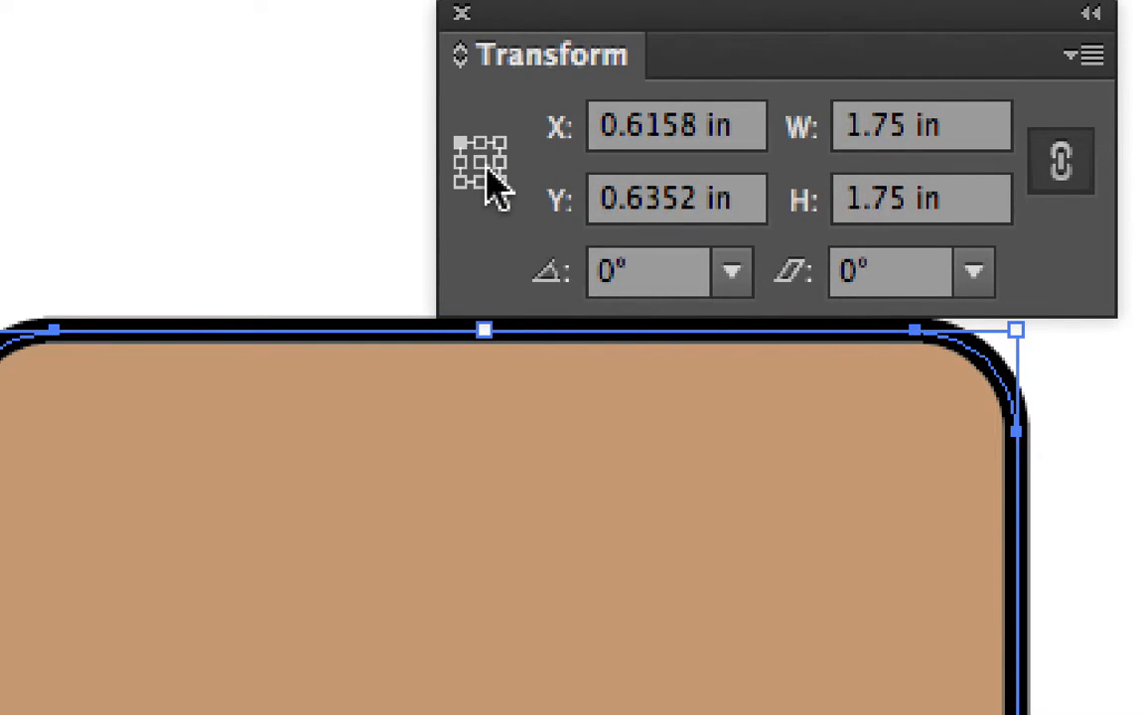
{"action": "left_click", "coordinate": [480, 163]}
{"action": "left_click", "coordinate": [481, 183]}
{"action": "left_click", "coordinate": [480, 144]}
{"action": "left_click", "coordinate": [501, 144]}
{"action": "left_click", "coordinate": [500, 163]}
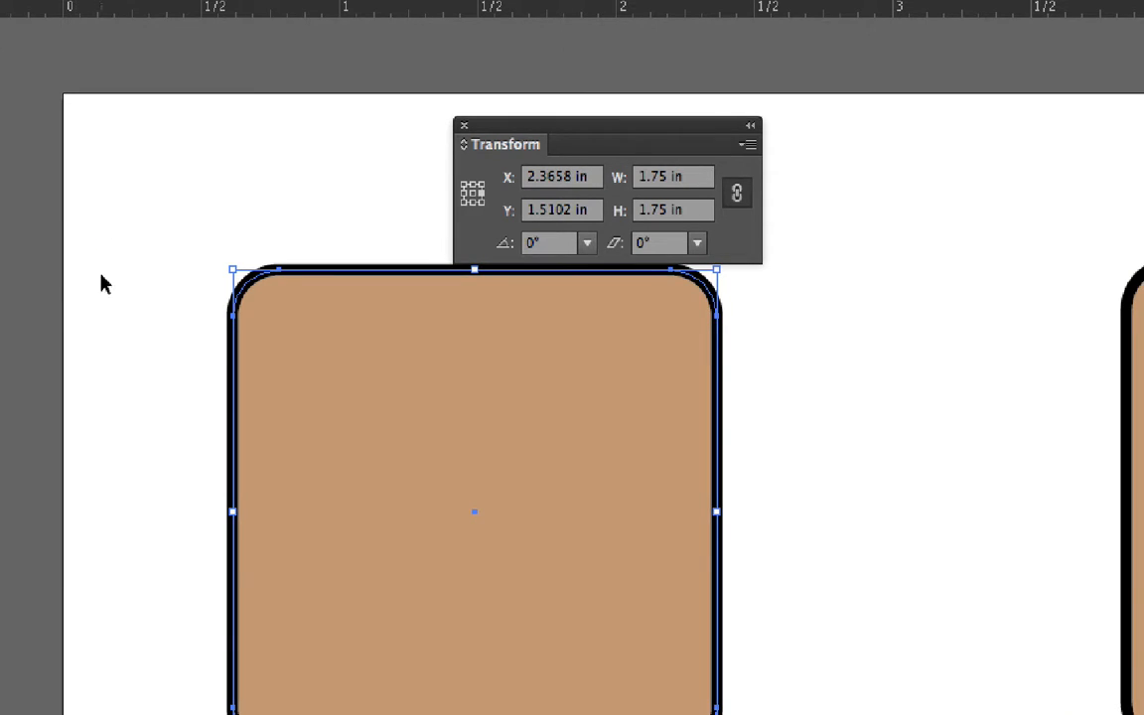
{"action": "left_click", "coordinate": [463, 185]}
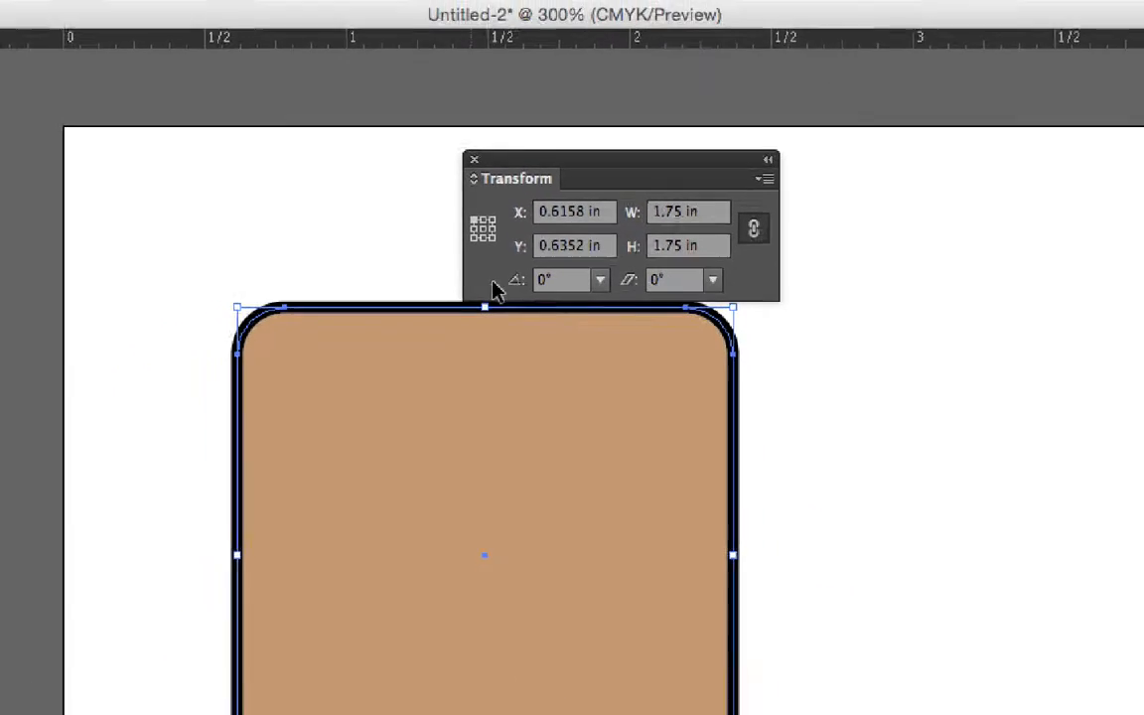
Step: Position the first square's top-left corner at X 0.25 in and Y 0.25 in
{"action": "double_click", "coordinate": [568, 221]}
{"action": "type", "text": ".25"}
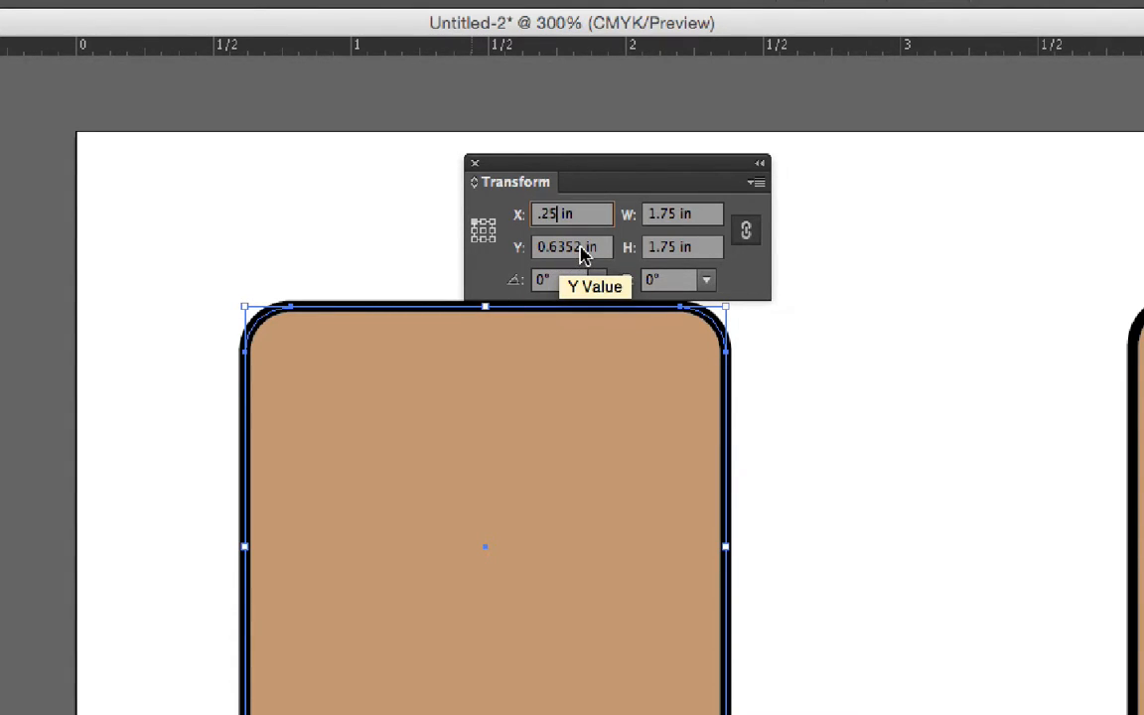
{"action": "left_click", "coordinate": [584, 250]}
{"action": "double_click", "coordinate": [549, 248]}
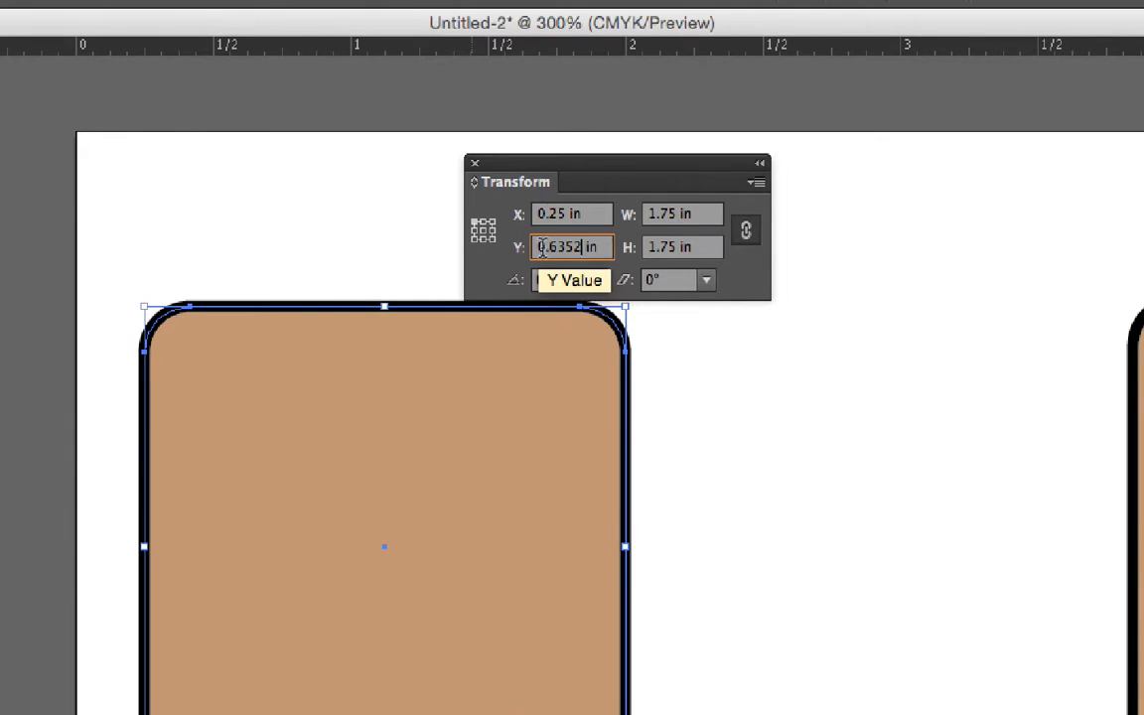
{"action": "type", "text": ".25"}
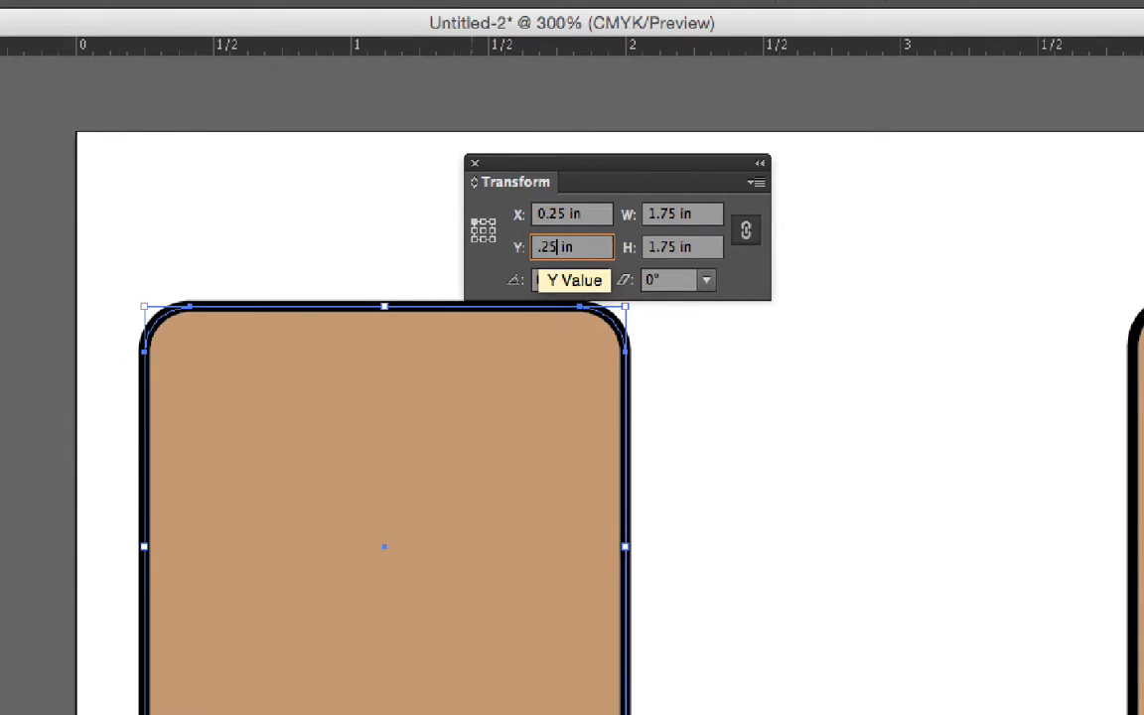
{"action": "left_click", "coordinate": [568, 214]}
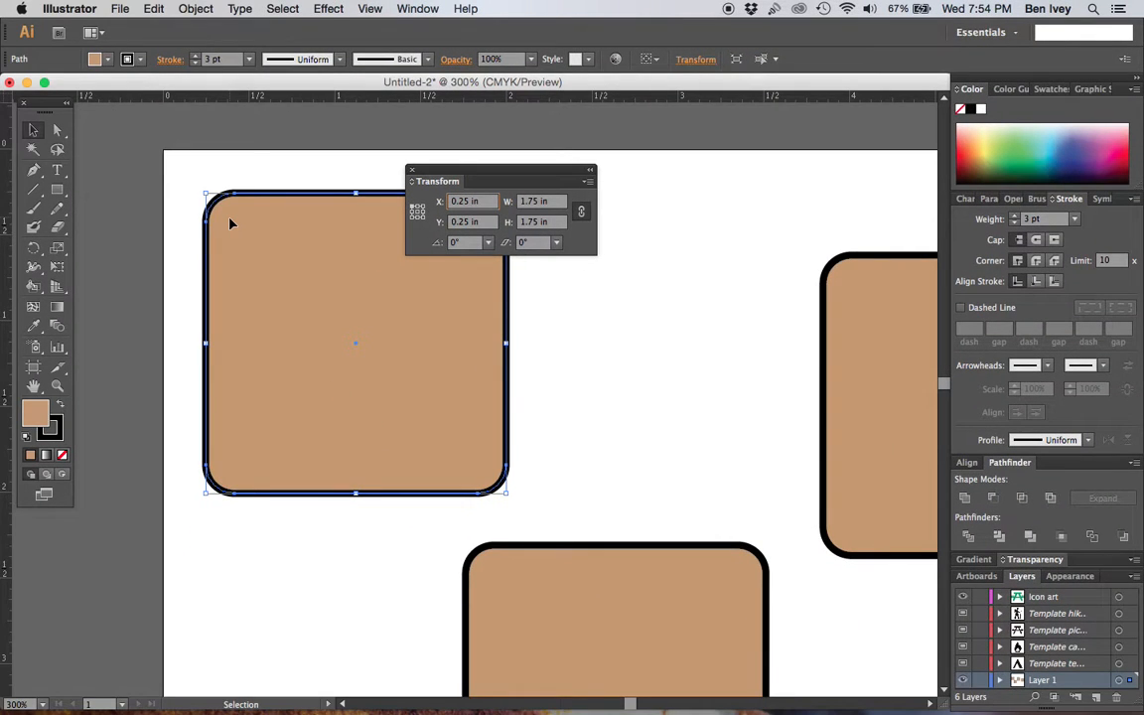
Step: Move the Transform panel beside the artboard's right edge and drag the rightmost square up to about X 6.63 in, Y 0.78 in
{"action": "scroll", "coordinate": [592, 390], "scroll_direction": "right", "scroll_amount": 10}
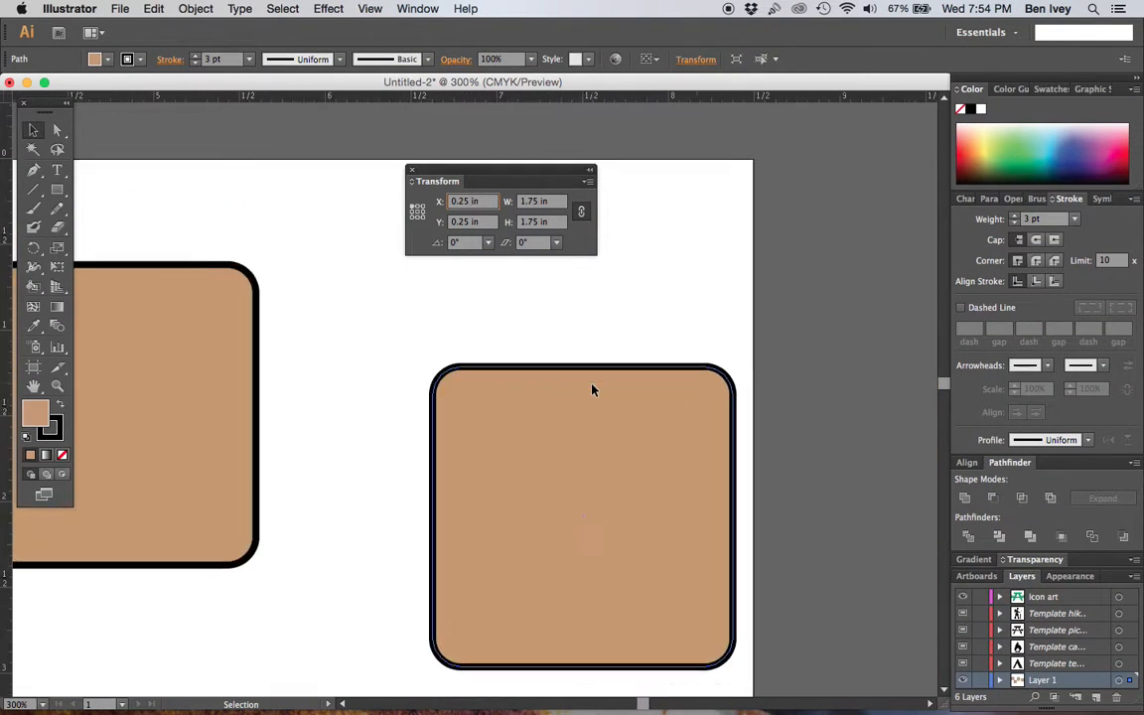
{"action": "scroll", "coordinate": [592, 390], "scroll_direction": "right", "scroll_amount": 5}
{"action": "left_click_drag", "start_coordinate": [445, 170], "coordinate": [674, 186]}
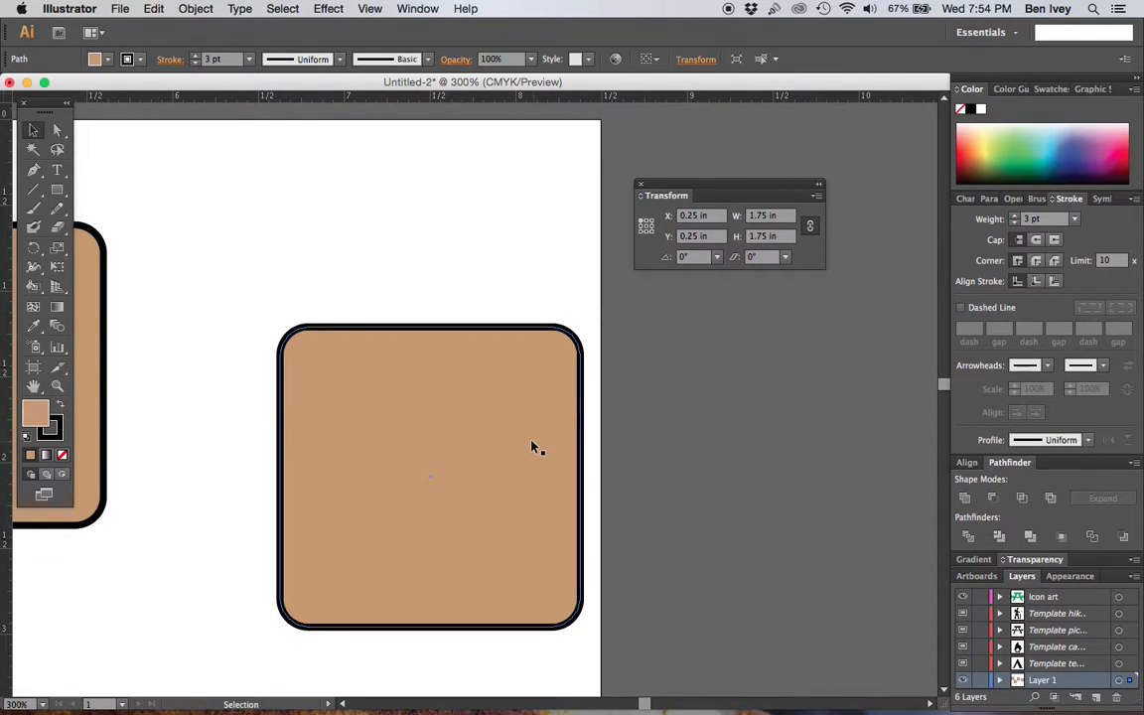
{"action": "left_click_drag", "start_coordinate": [490, 401], "coordinate": [491, 335]}
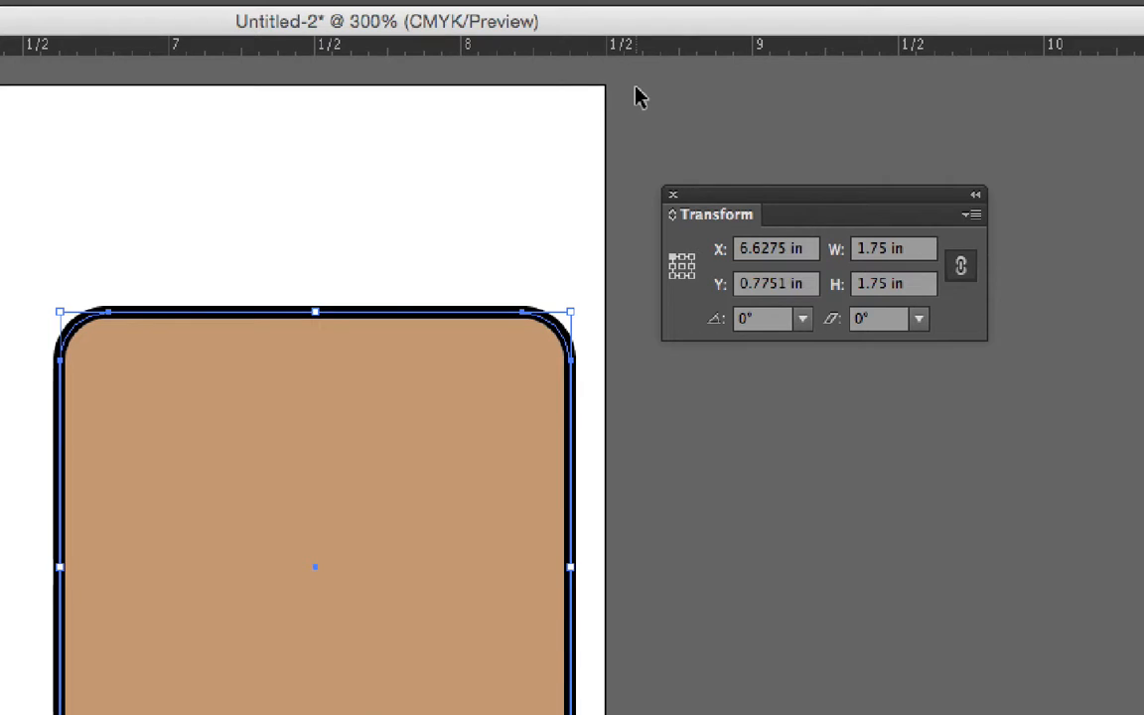
Step: Set the rightmost square's Y to 0.25 in and X to 8.25 in, using its top-left reference point
{"action": "double_click", "coordinate": [773, 286]}
{"action": "type", "text": ".25"}
{"action": "left_click", "coordinate": [783, 248]}
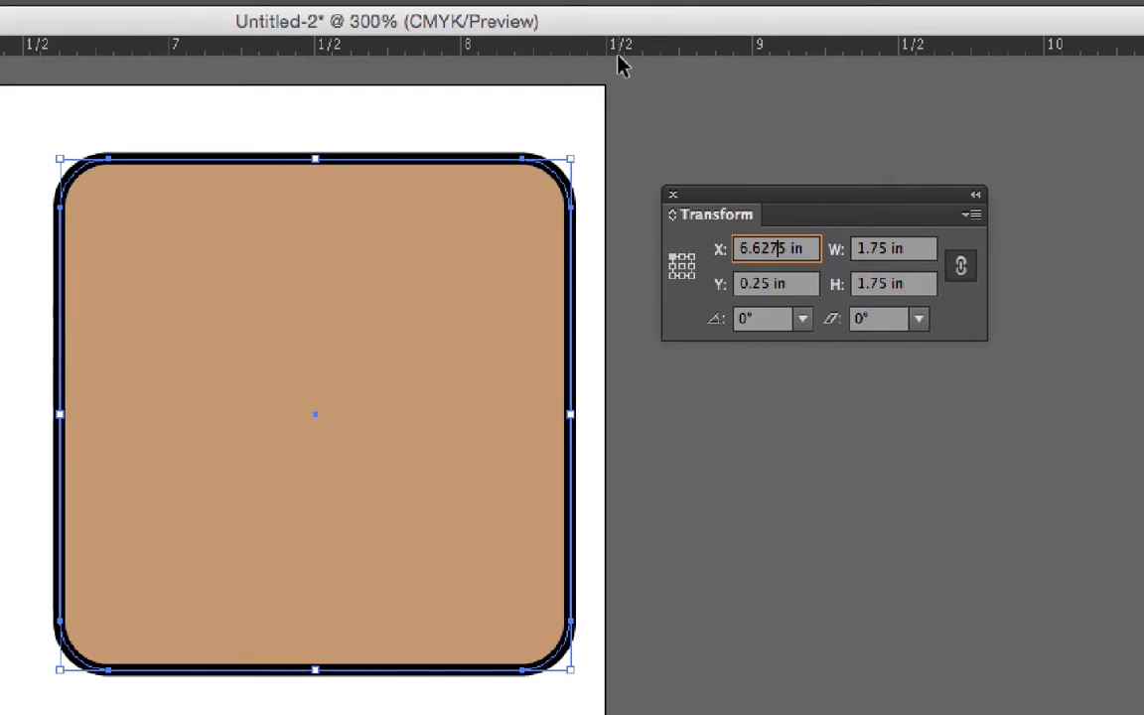
{"action": "double_click", "coordinate": [757, 248]}
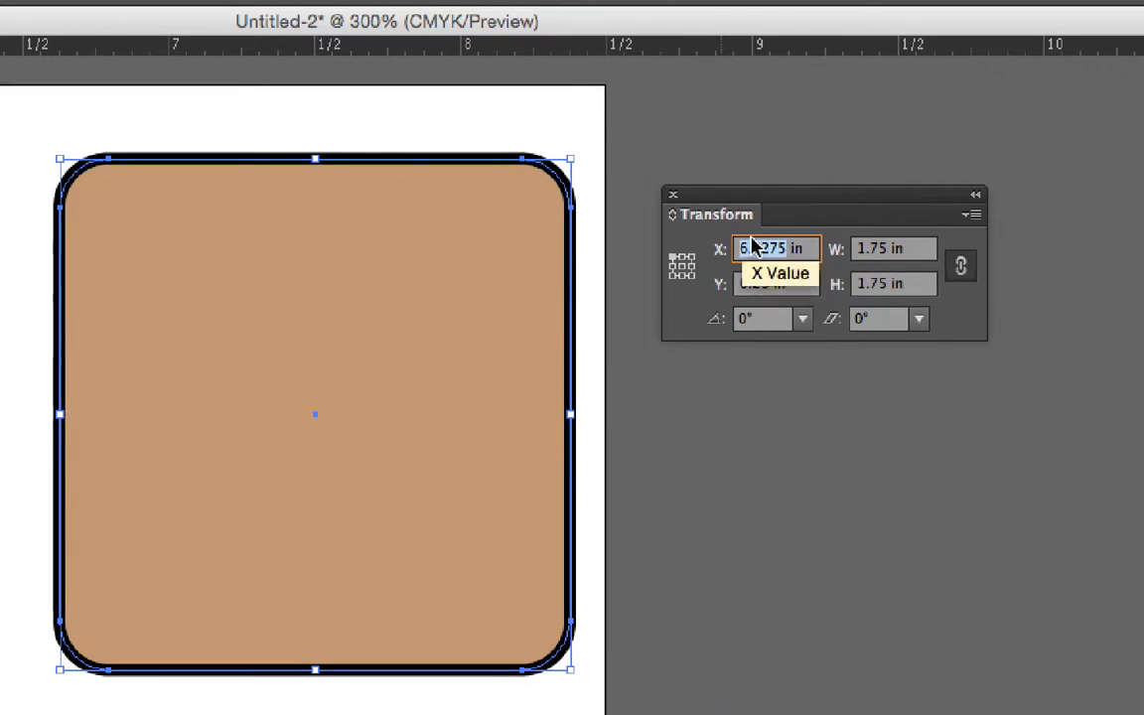
{"action": "type", "text": "8.25"}
{"action": "key", "text": "Return"}
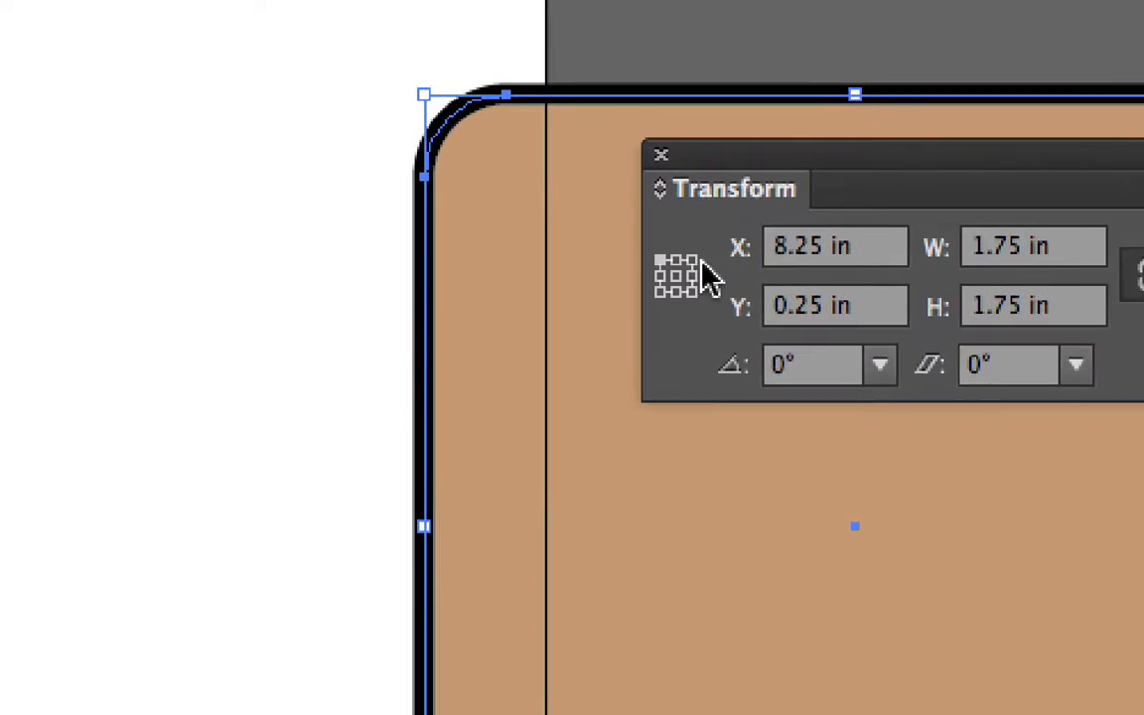
Step: Switch the rightmost square's reference point to top-right, set X to 8.25 in, and deselect it
{"action": "left_click", "coordinate": [692, 261]}
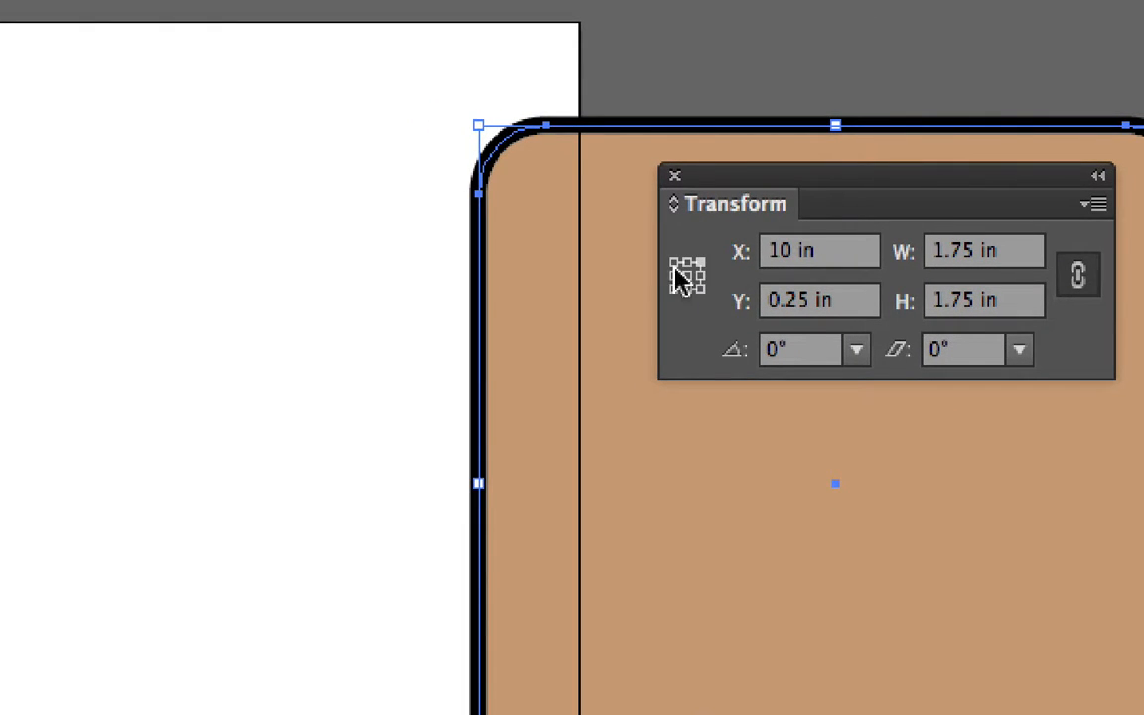
{"action": "double_click", "coordinate": [783, 260]}
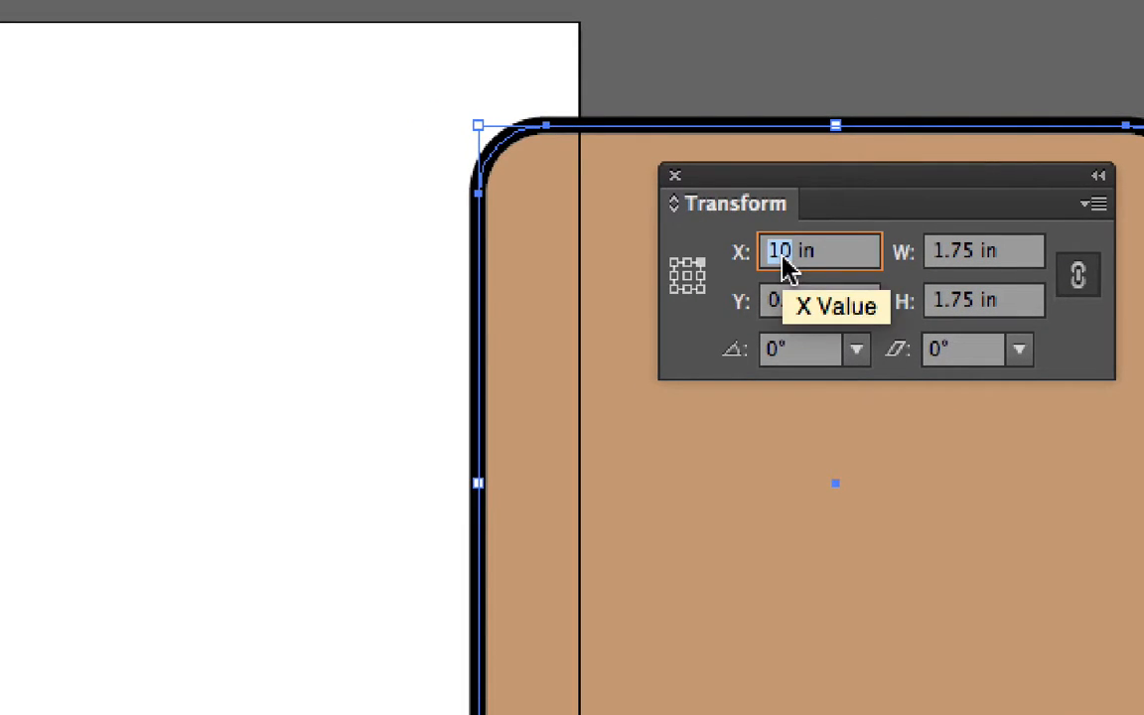
{"action": "type", "text": "8.25"}
{"action": "key", "text": "Return"}
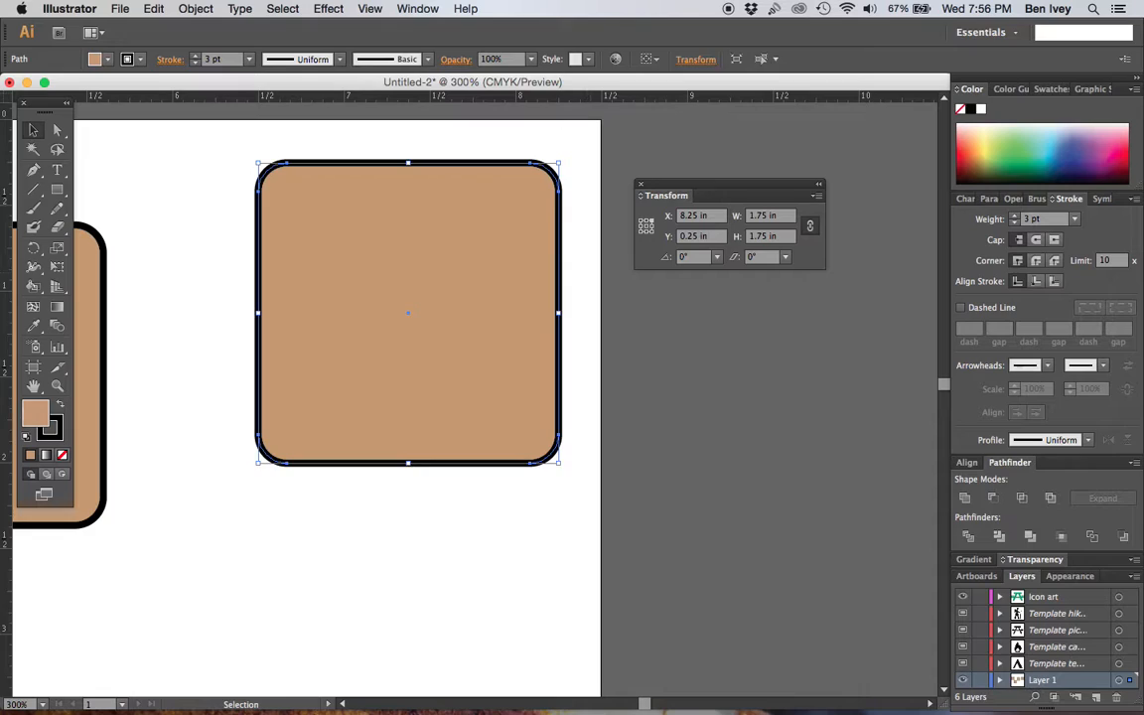
{"action": "key", "text": "shift+super+a"}
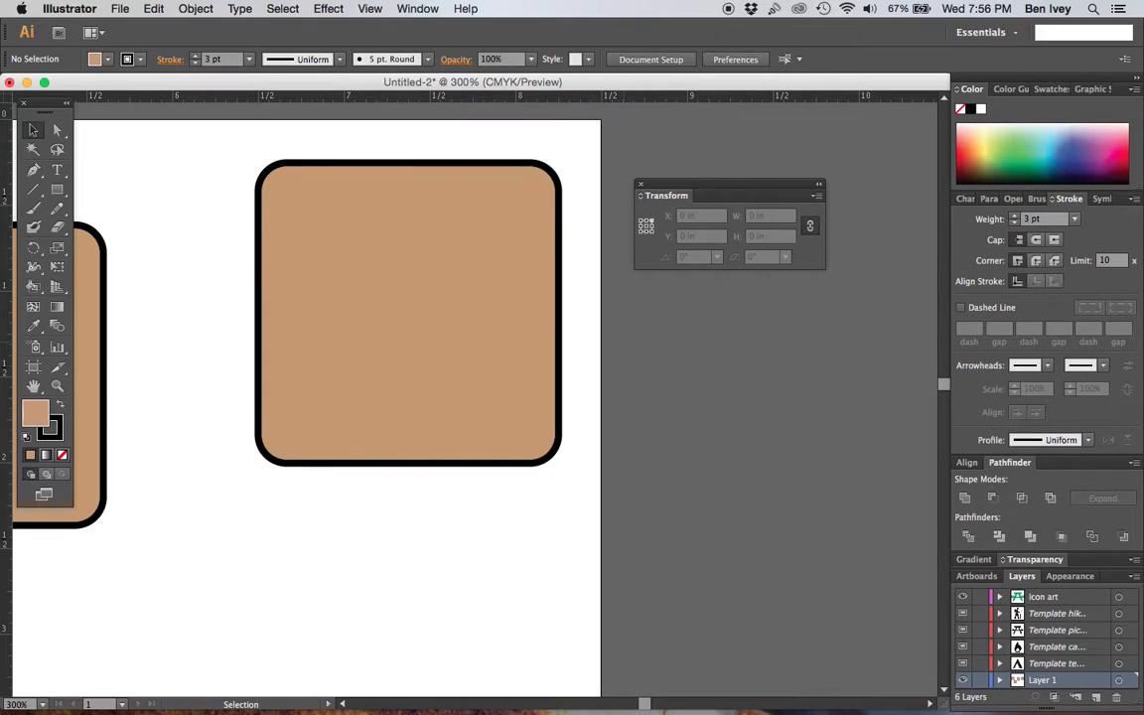
{"action": "scroll", "coordinate": [476, 397], "scroll_direction": "left", "scroll_amount": 2}
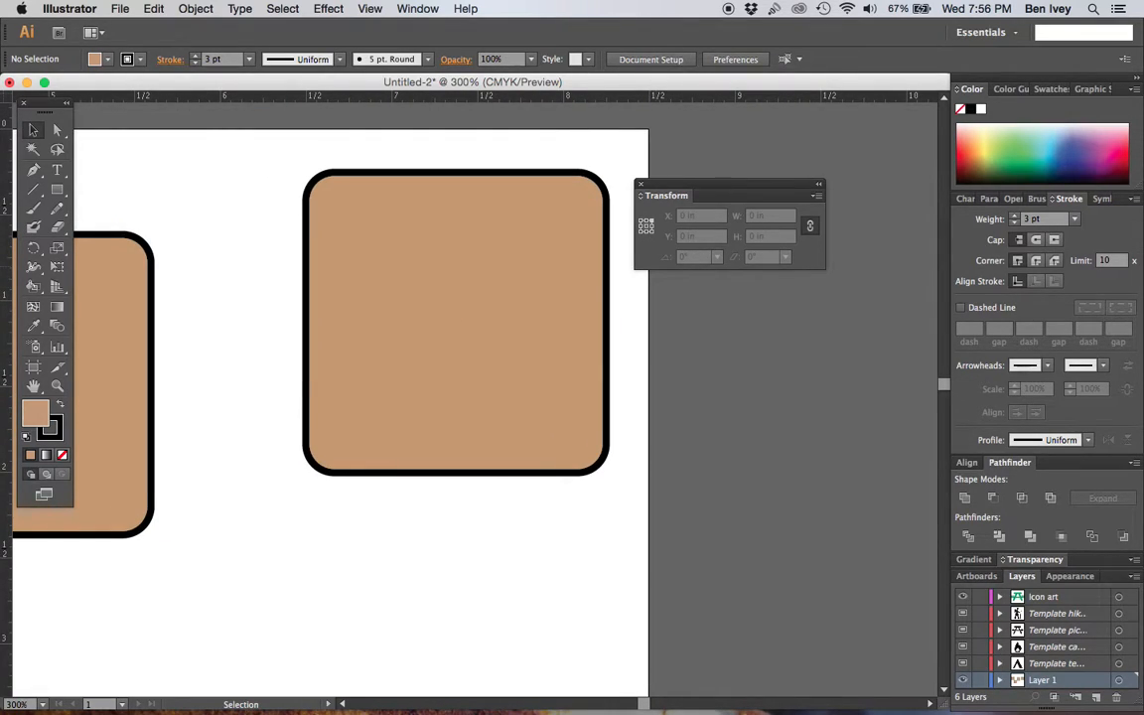
{"action": "scroll", "coordinate": [477, 397], "scroll_direction": "left", "scroll_amount": 8}
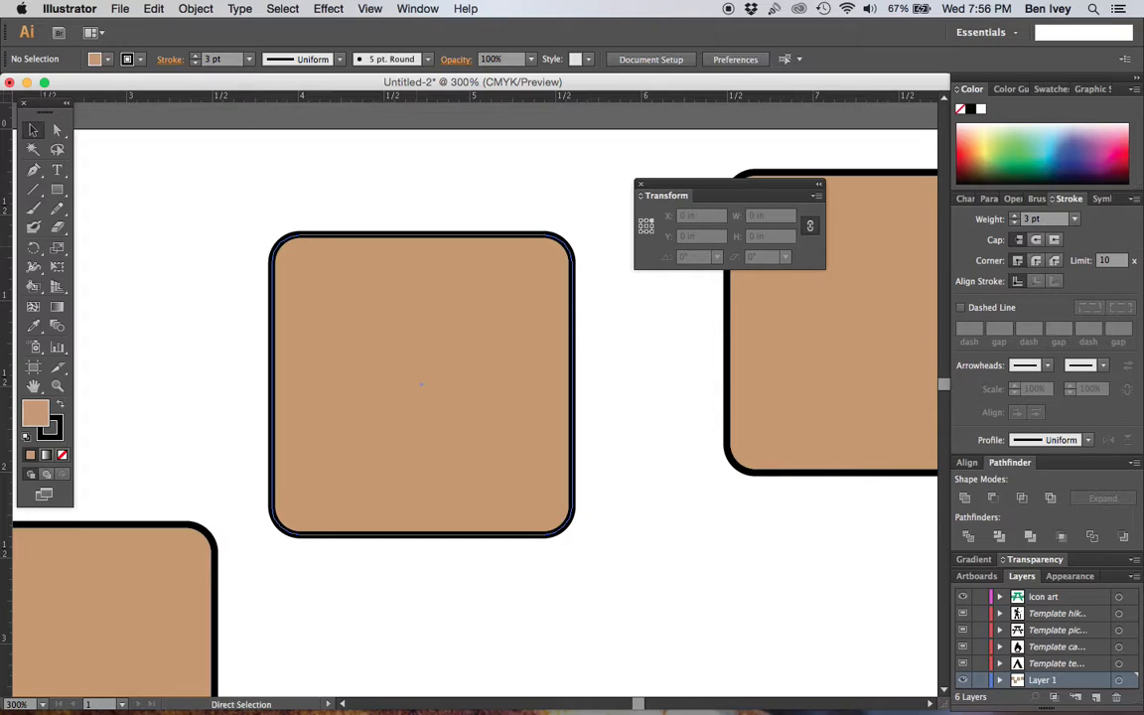
{"action": "key", "text": "super+minus"}
{"action": "scroll", "coordinate": [477, 397], "scroll_direction": "down", "scroll_amount": 5}
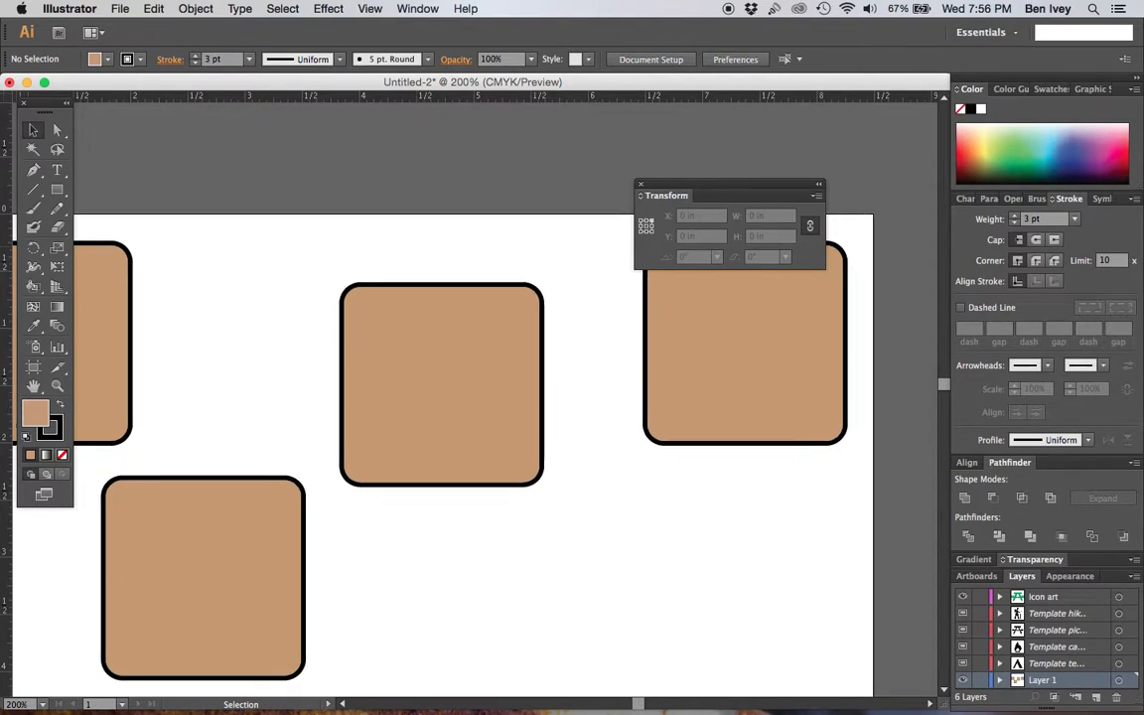
{"action": "scroll", "coordinate": [477, 397], "scroll_direction": "left", "scroll_amount": 3}
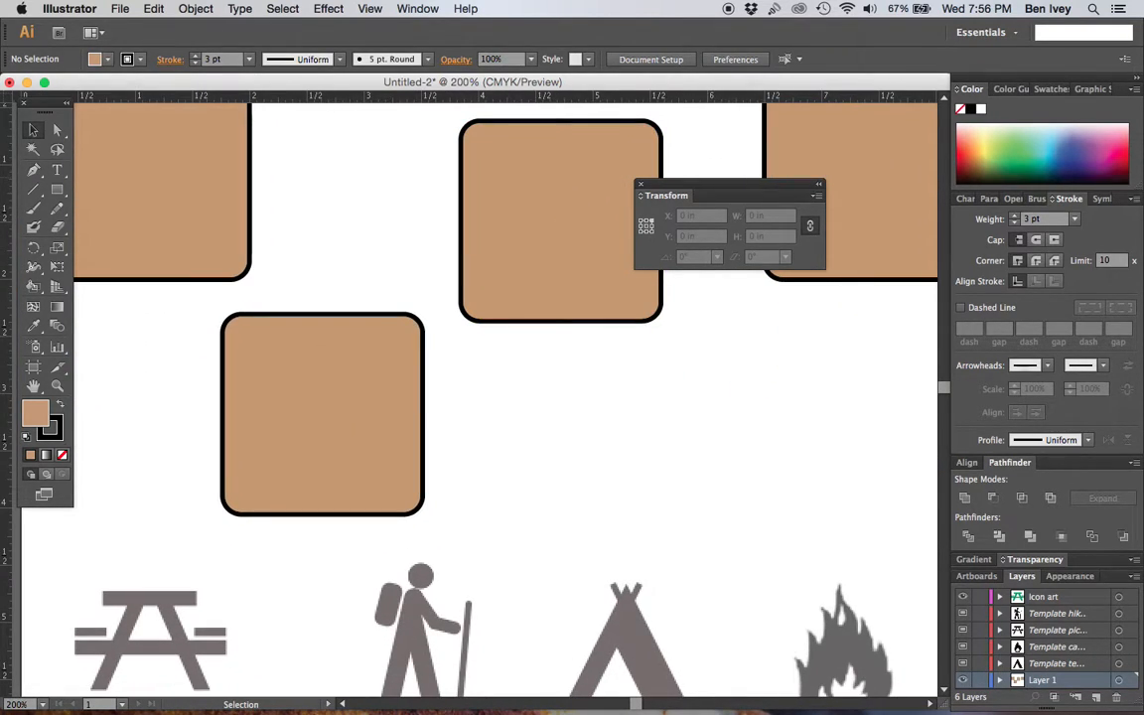
Step: Select all four rounded squares, float the Align panel over the artwork, and align the squares by their vertical centers
{"action": "key", "text": "super+minus"}
{"action": "left_click_drag", "start_coordinate": [695, 195], "coordinate": [695, 436]}
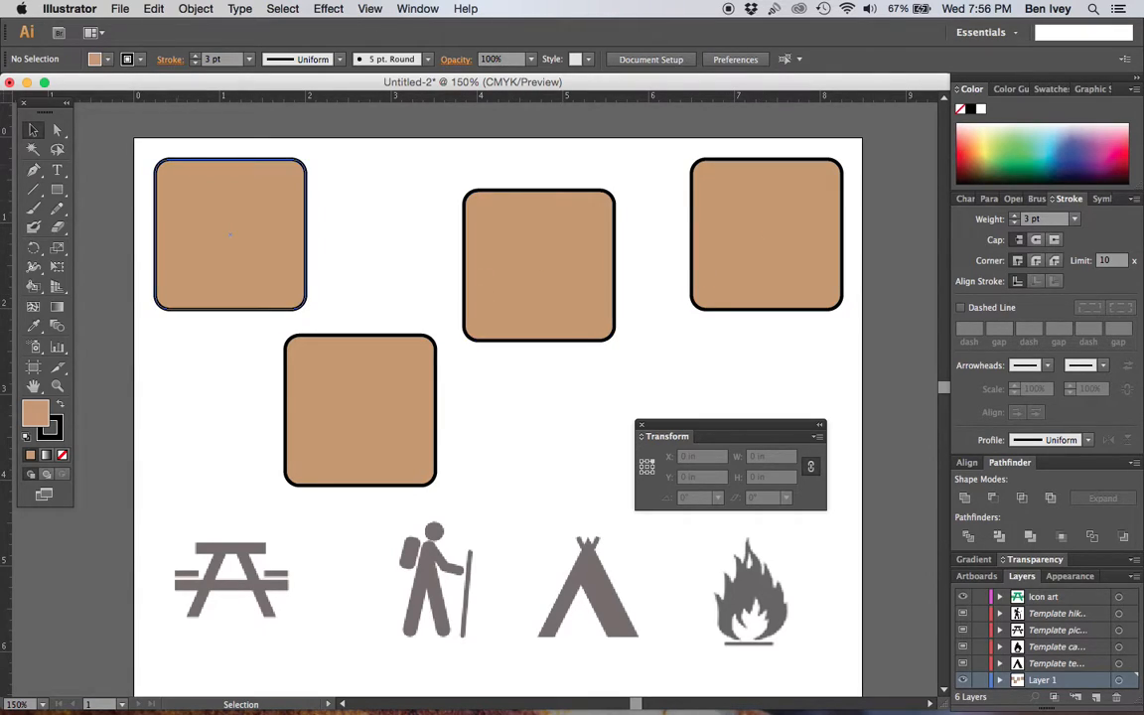
{"action": "left_click_drag", "start_coordinate": [159, 127], "coordinate": [759, 440]}
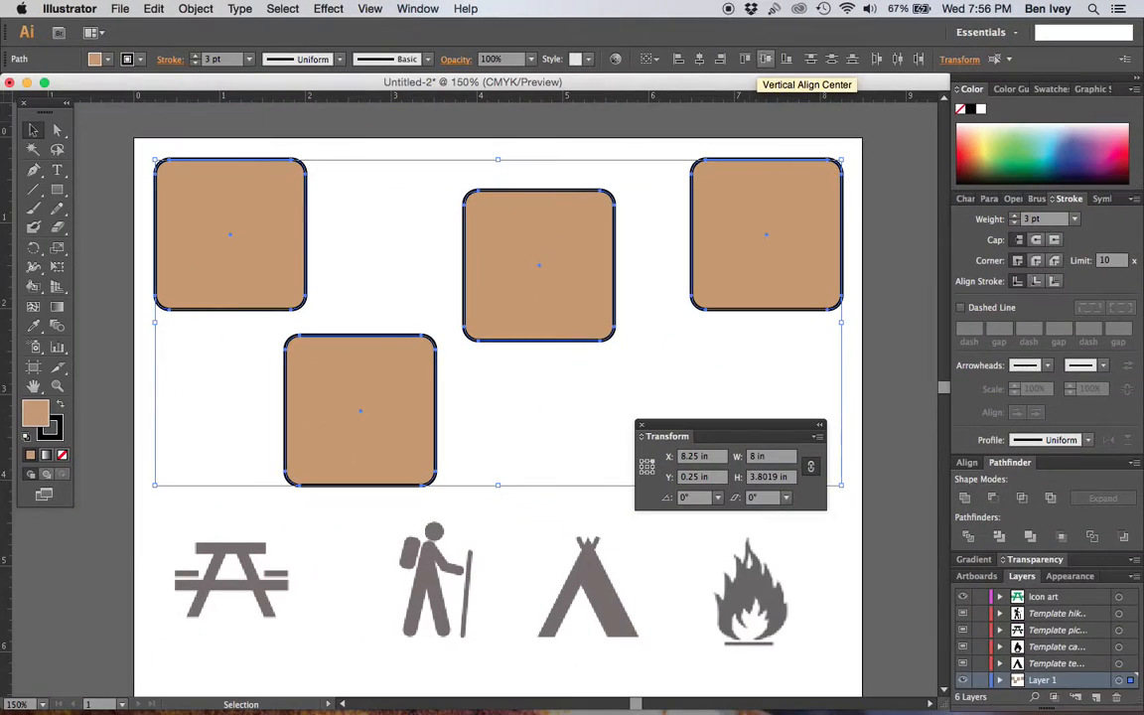
{"action": "left_click_drag", "start_coordinate": [966, 461], "coordinate": [641, 241]}
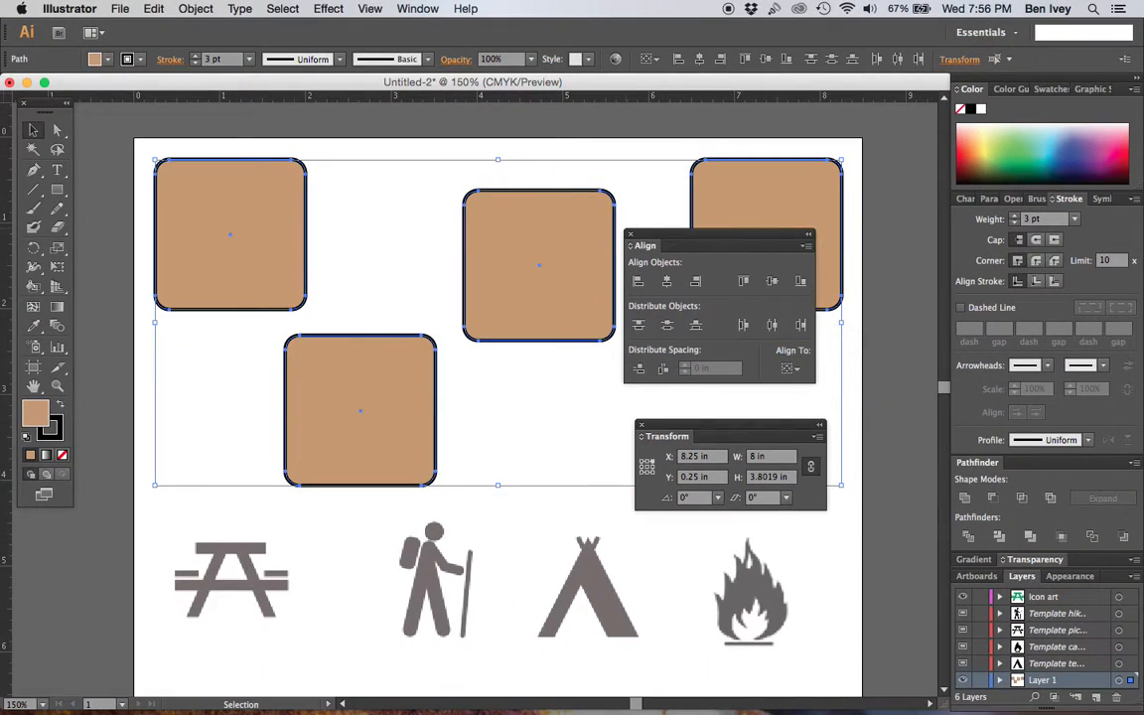
{"action": "left_click_drag", "start_coordinate": [694, 245], "coordinate": [486, 288]}
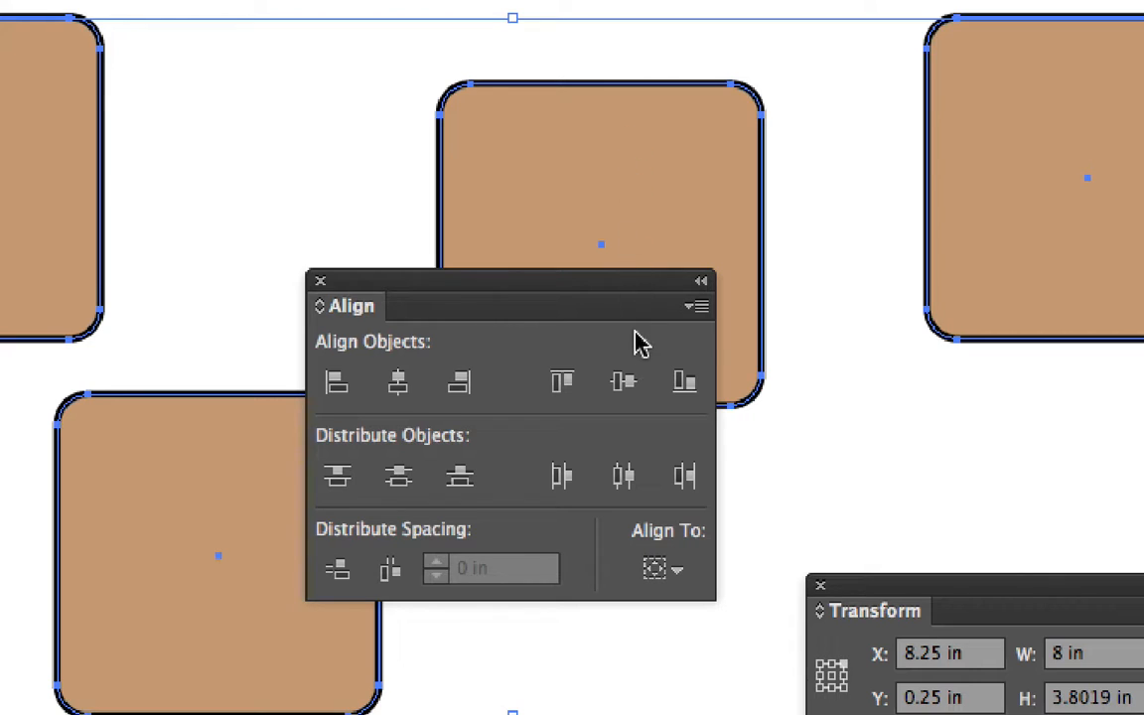
{"action": "left_click", "coordinate": [622, 385]}
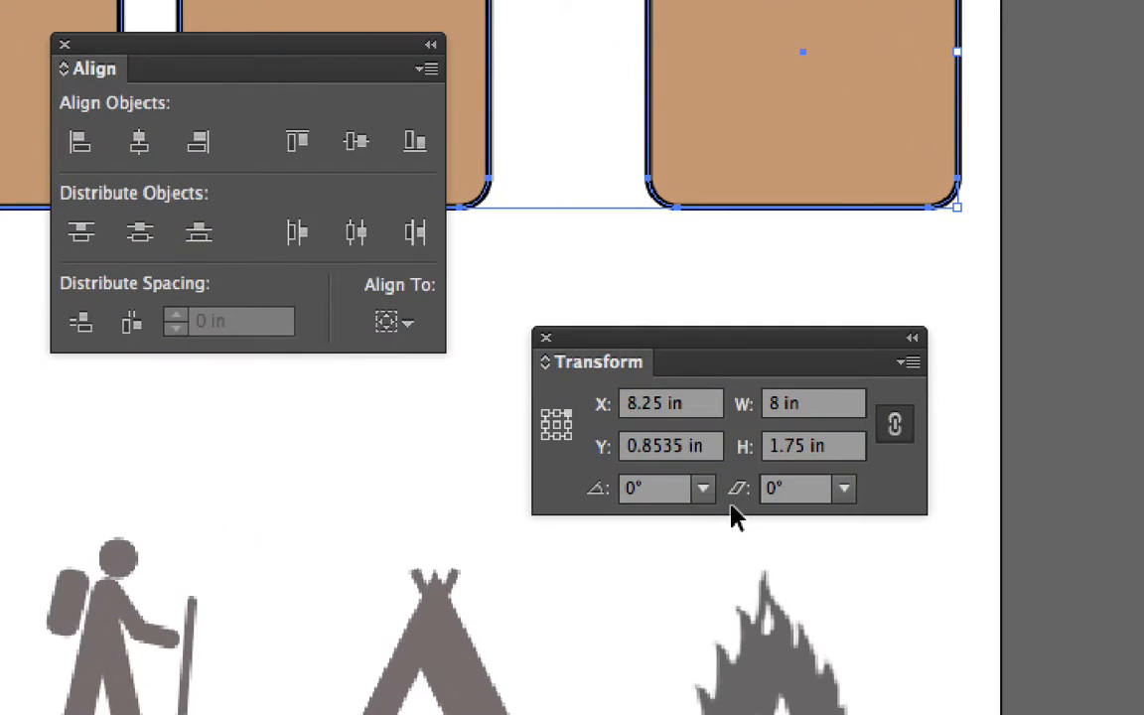
Step: Set the Y position of the selected row of squares to 0.25 in
{"action": "double_click", "coordinate": [691, 478]}
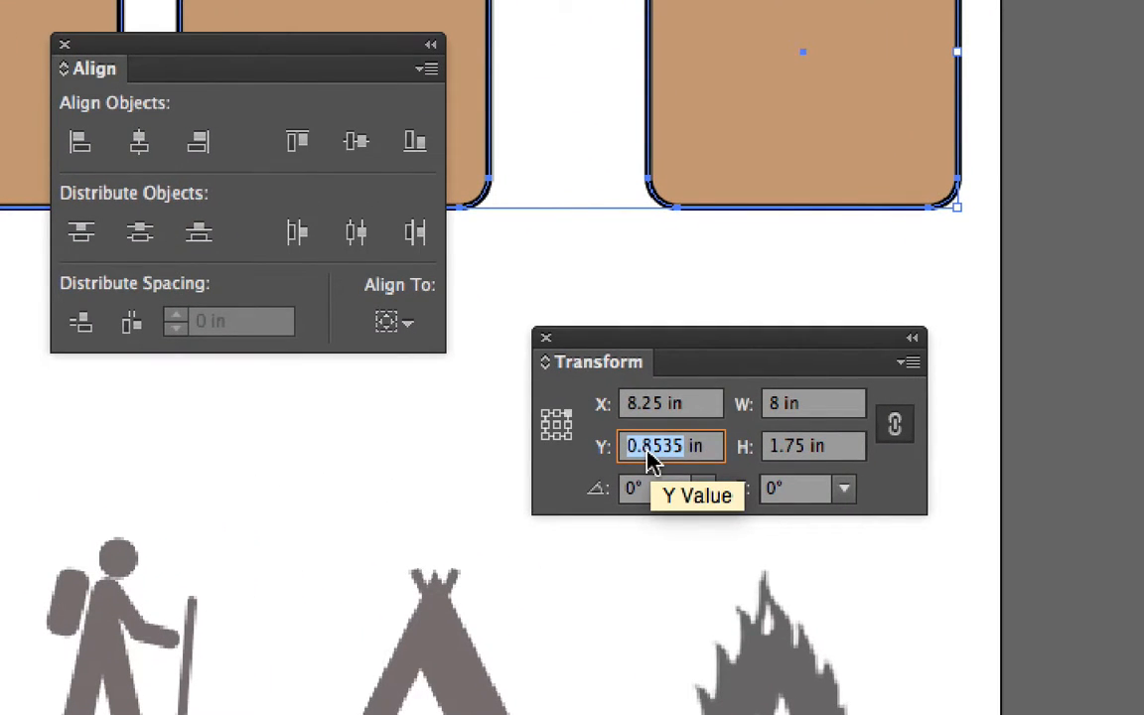
{"action": "type", "text": ".5"}
{"action": "type", "text": "25"}
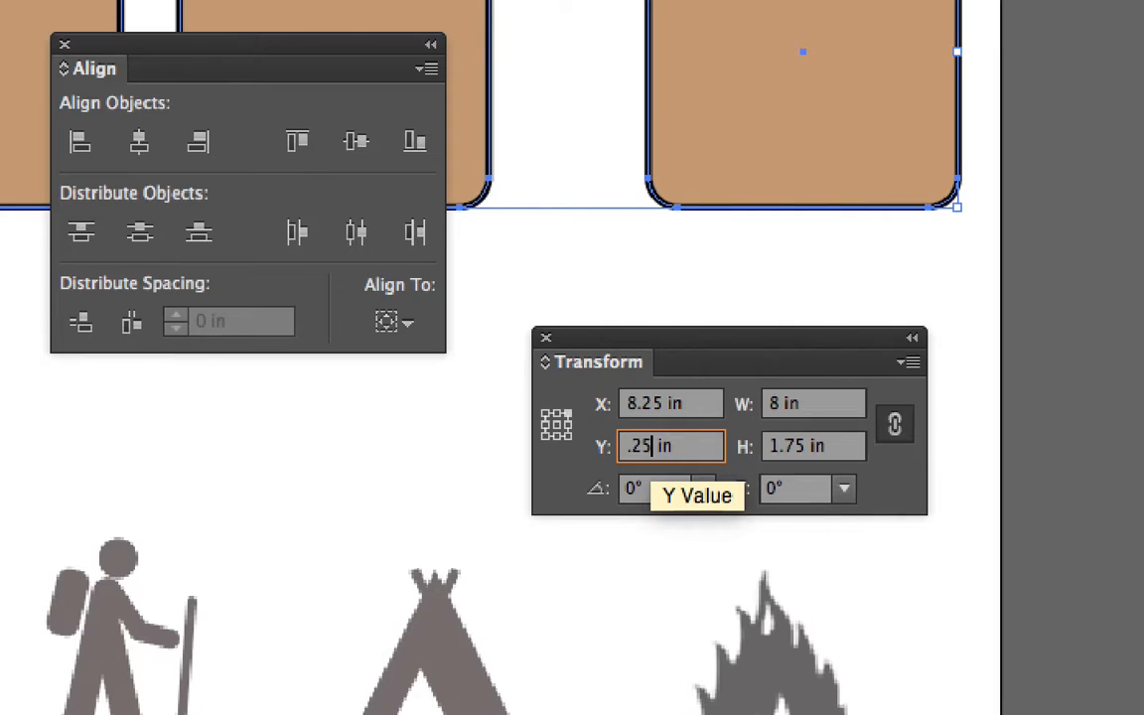
{"action": "key", "text": "Return"}
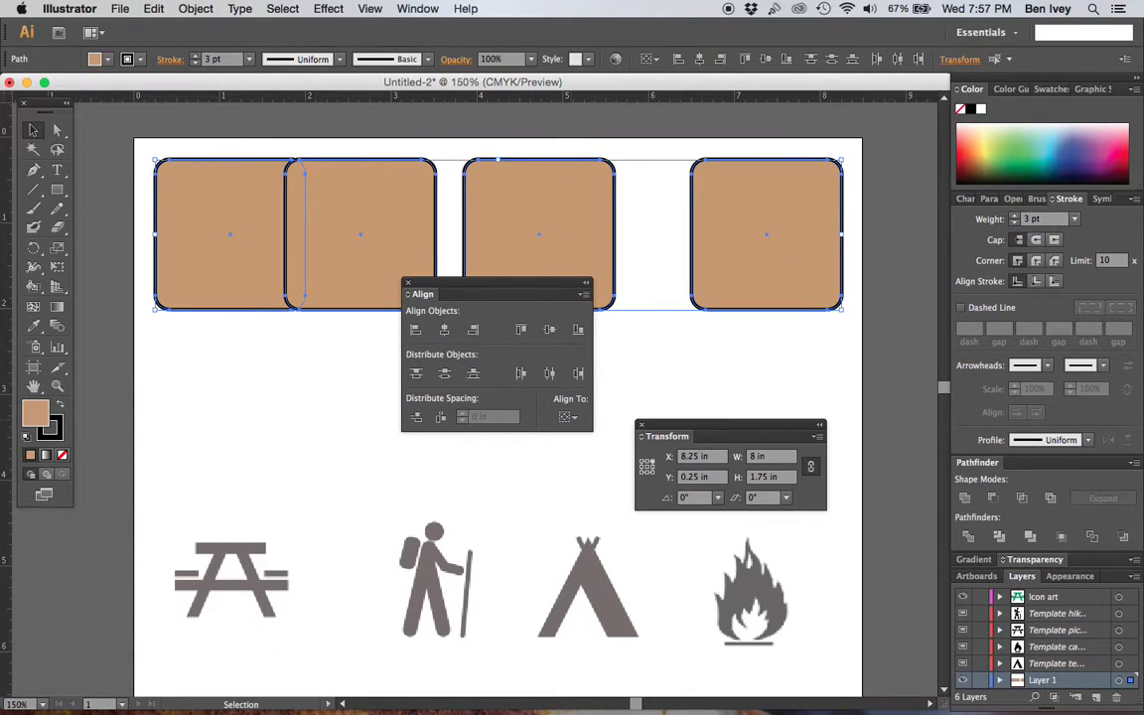
Step: Reposition the Align panel near the squares, then hide its extra options and show them again
{"action": "left_click_drag", "start_coordinate": [496, 283], "coordinate": [500, 321]}
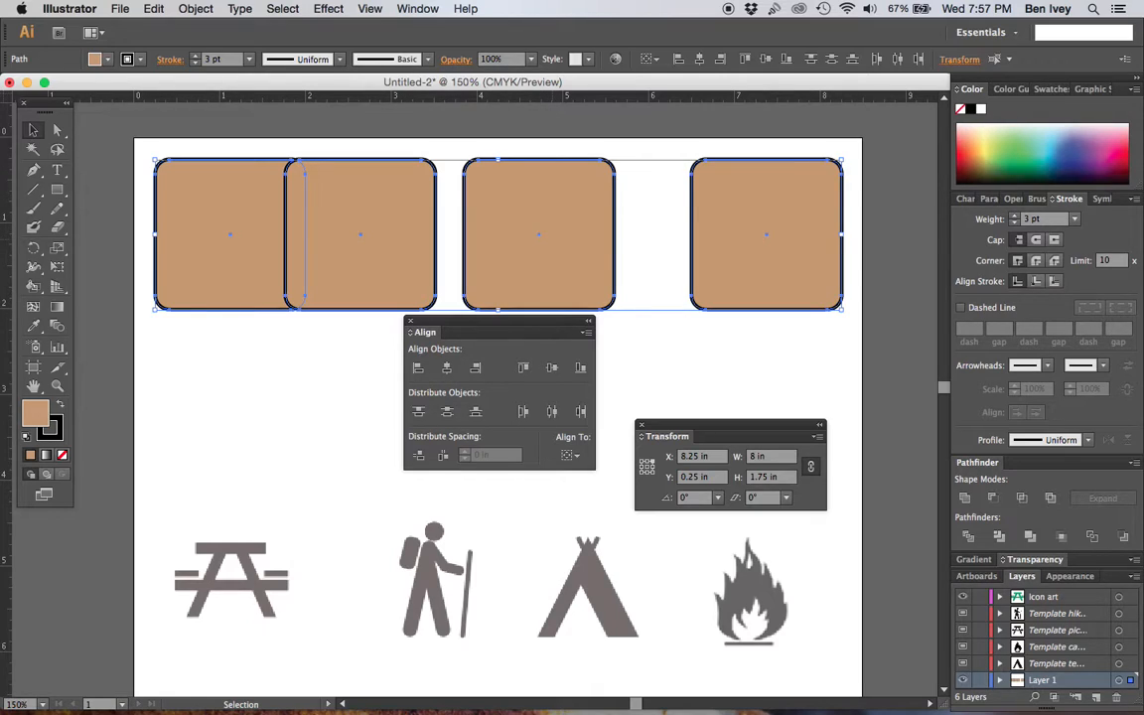
{"action": "left_click_drag", "start_coordinate": [496, 332], "coordinate": [529, 277]}
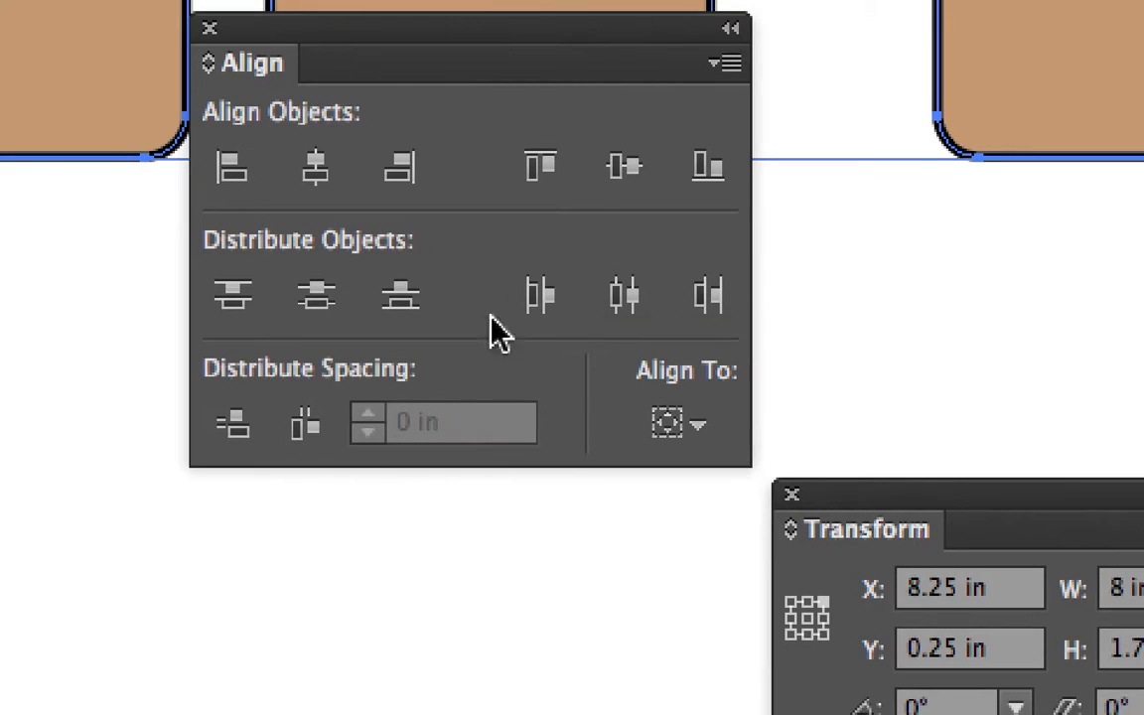
{"action": "left_click", "coordinate": [730, 65]}
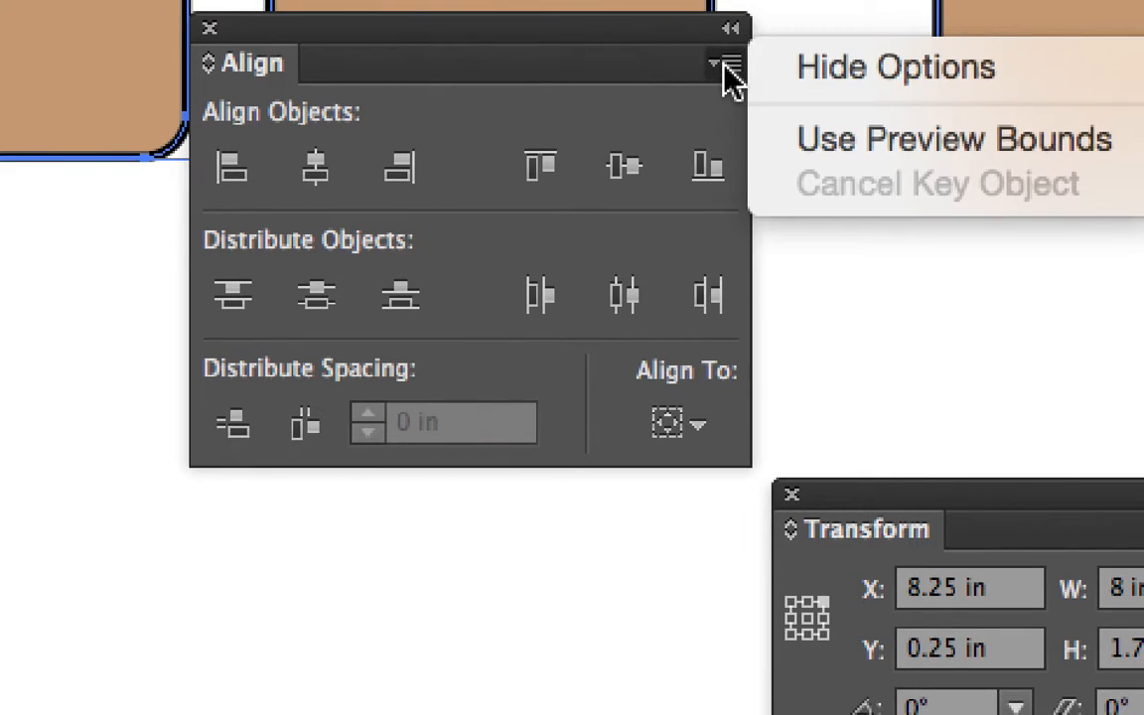
{"action": "left_click", "coordinate": [812, 74]}
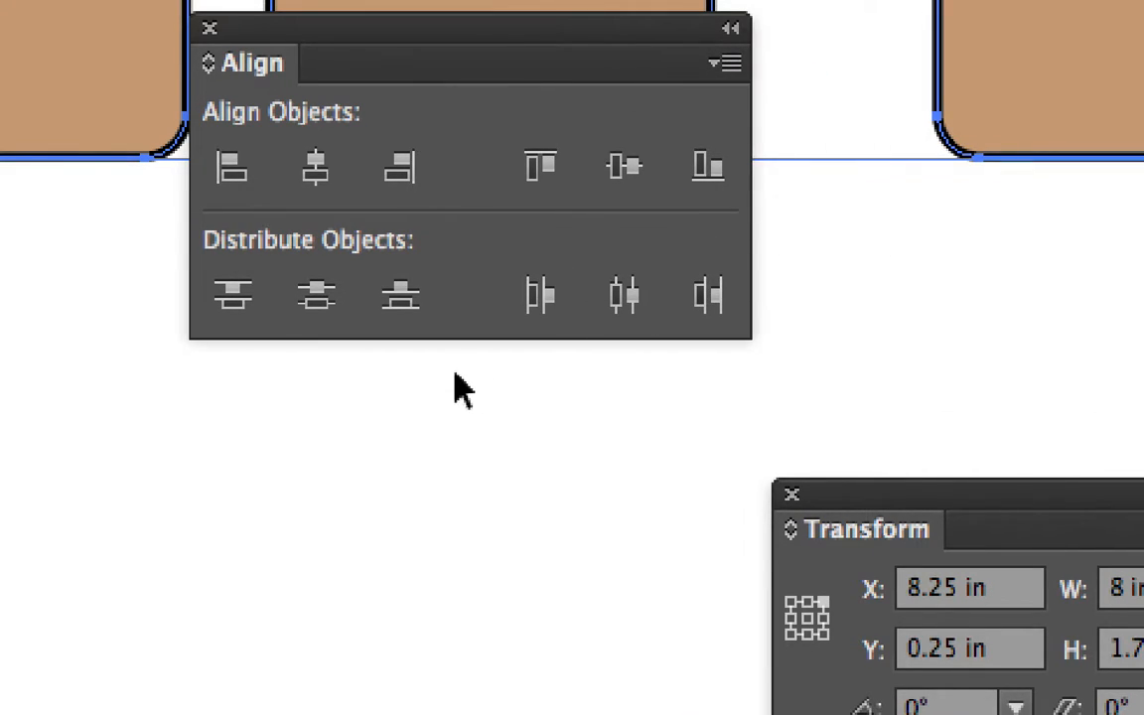
{"action": "left_click", "coordinate": [731, 73]}
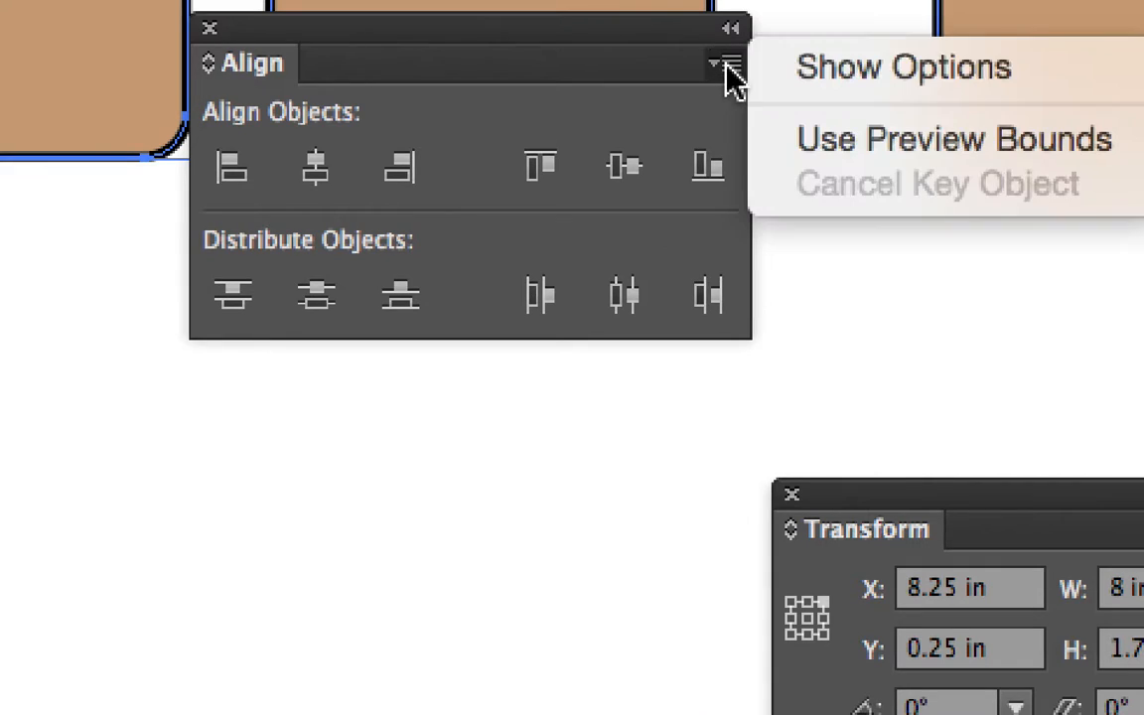
{"action": "left_click", "coordinate": [781, 83]}
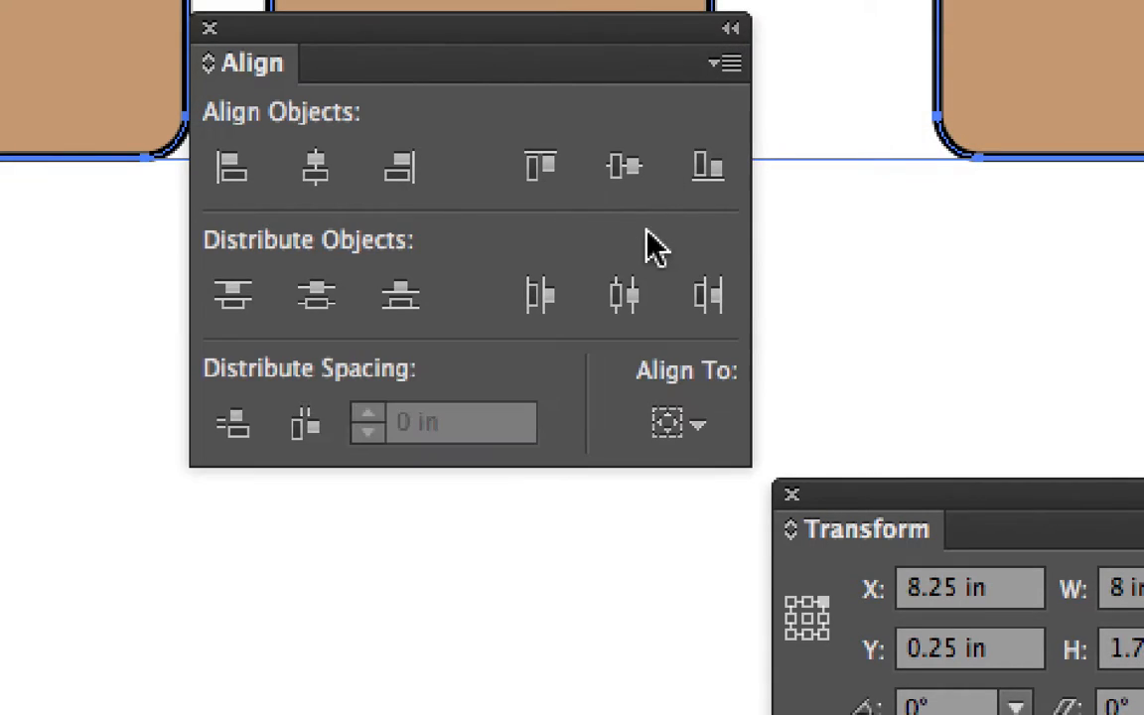
Step: Distribute the four squares evenly by their horizontal centers relative to the selection, move the Align panel below them, and deselect them
{"action": "left_click", "coordinate": [682, 435]}
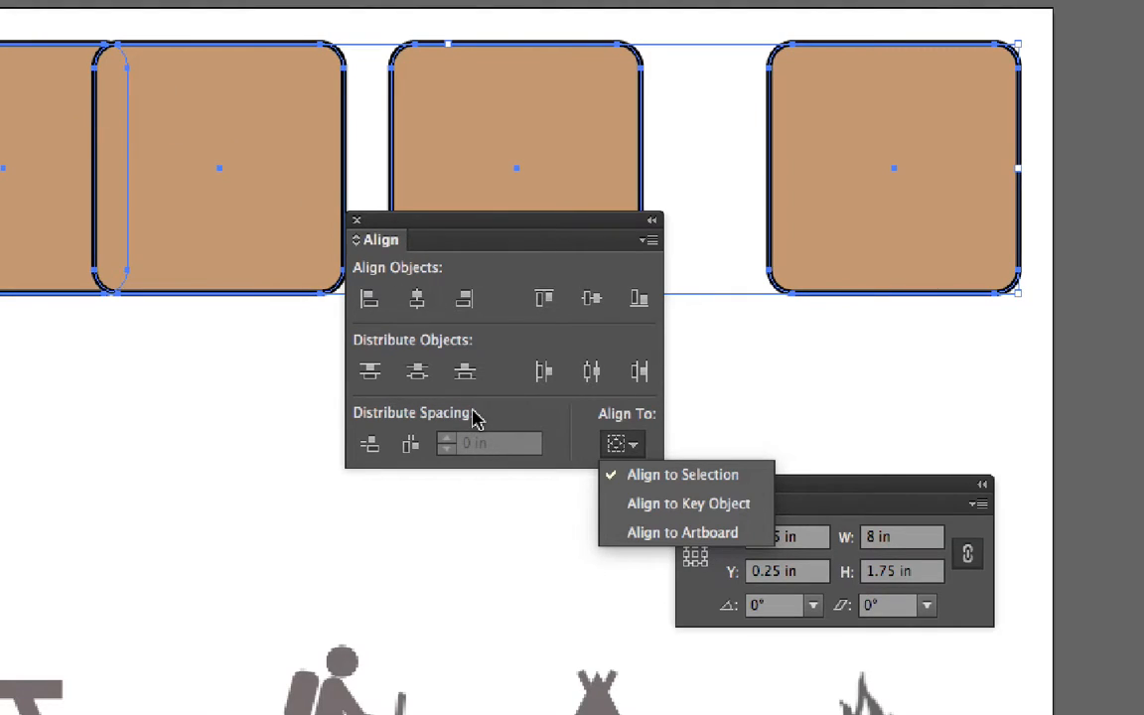
{"action": "left_click", "coordinate": [592, 381]}
{"action": "left_click", "coordinate": [592, 373]}
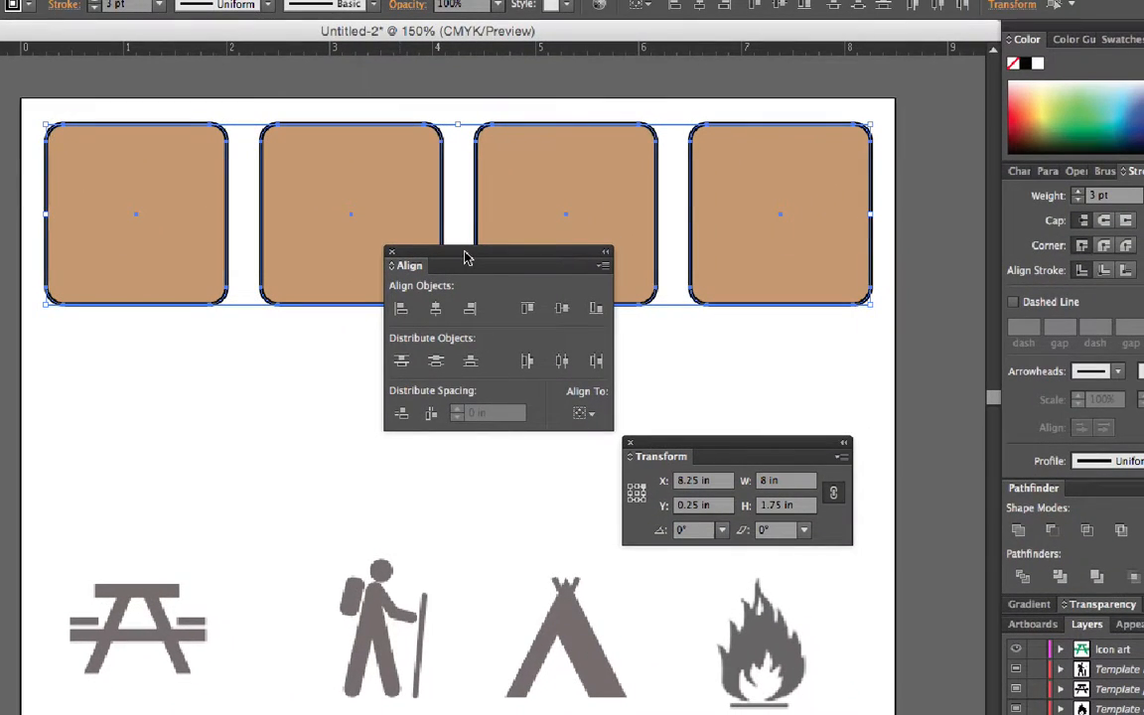
{"action": "left_click_drag", "start_coordinate": [466, 259], "coordinate": [407, 427]}
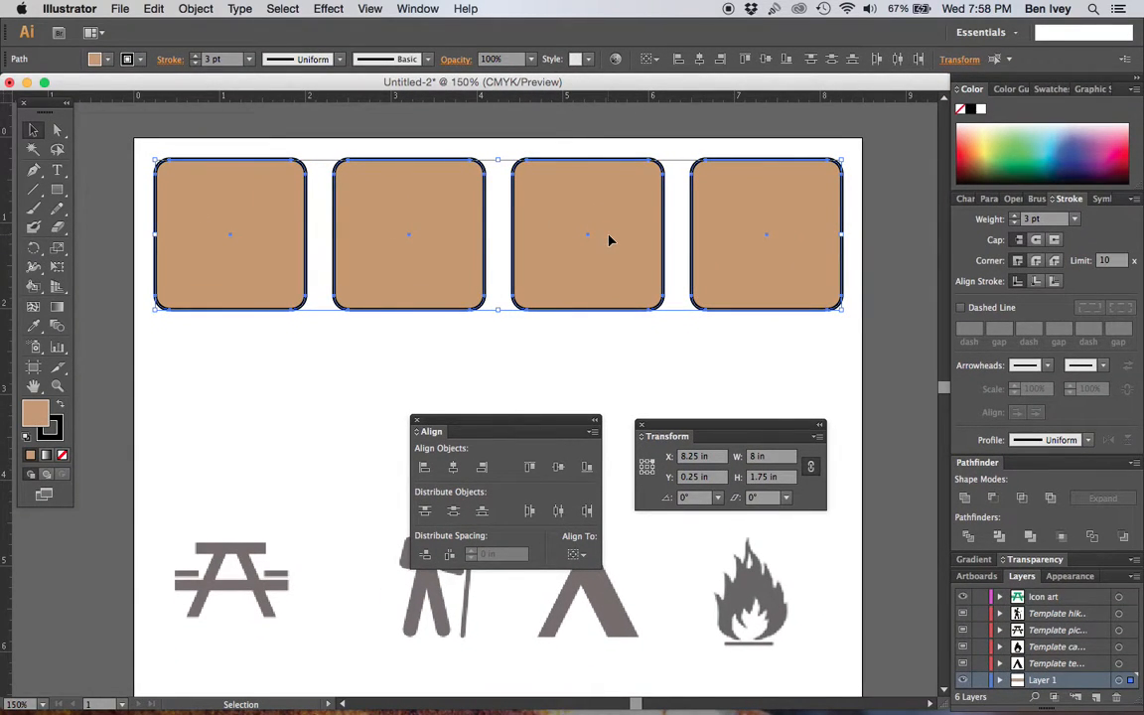
{"action": "left_click", "coordinate": [451, 390]}
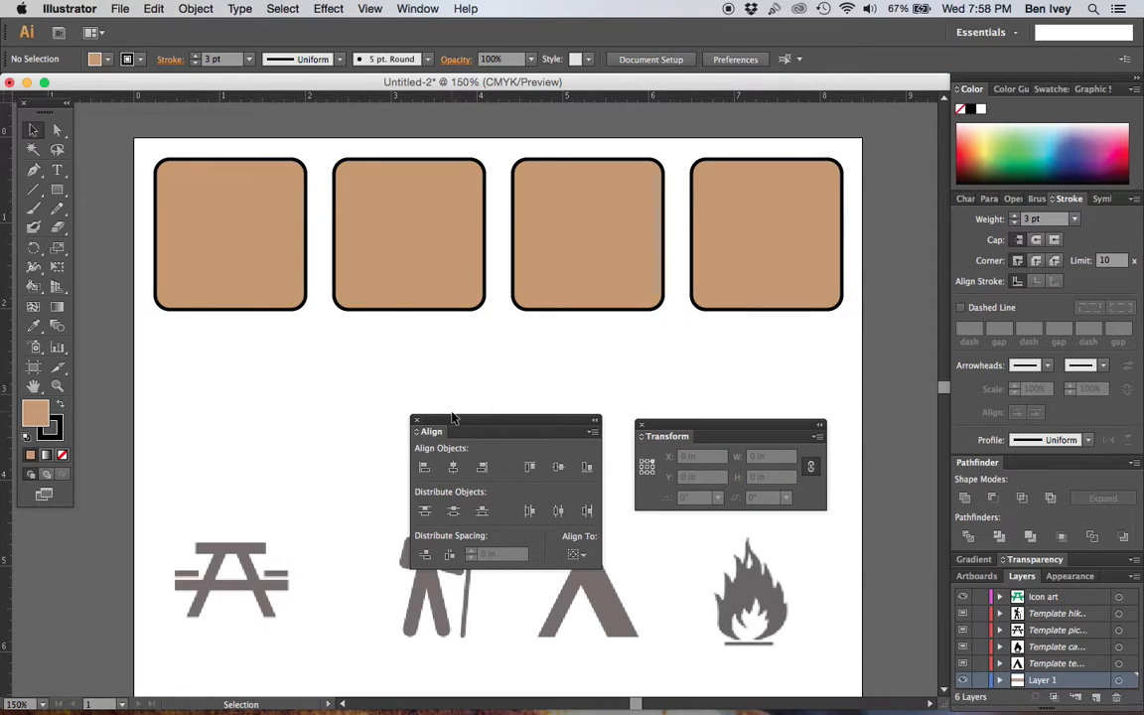
Step: Move the picnic table image up to just below the first square and place the Align panel beside it
{"action": "left_click_drag", "start_coordinate": [461, 421], "coordinate": [555, 416]}
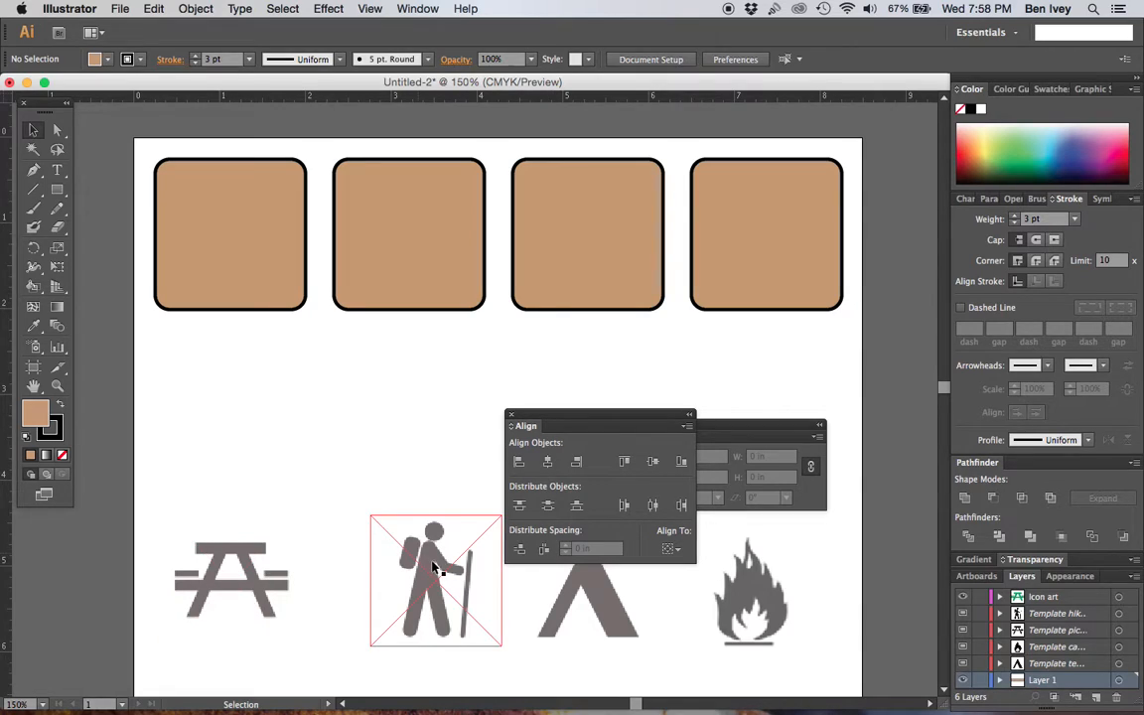
{"action": "left_click_drag", "start_coordinate": [226, 594], "coordinate": [234, 410]}
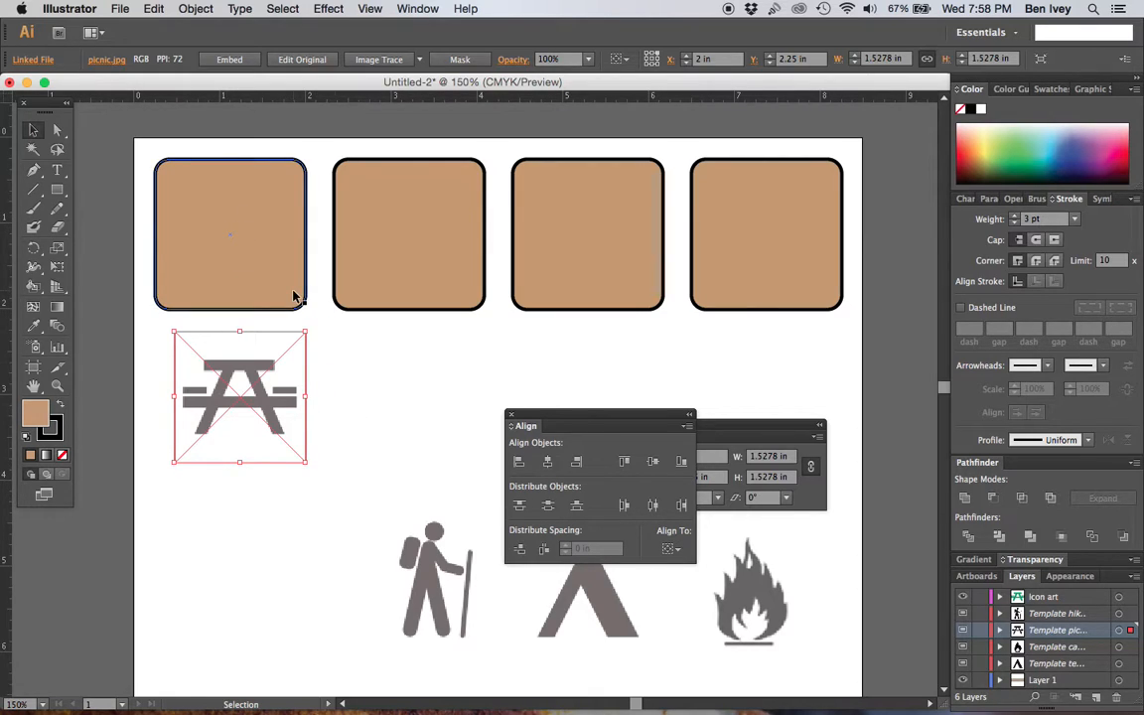
{"action": "left_click_drag", "start_coordinate": [274, 420], "coordinate": [254, 353]}
{"action": "left_click", "coordinate": [276, 360]}
{"action": "left_click_drag", "start_coordinate": [524, 415], "coordinate": [370, 260]}
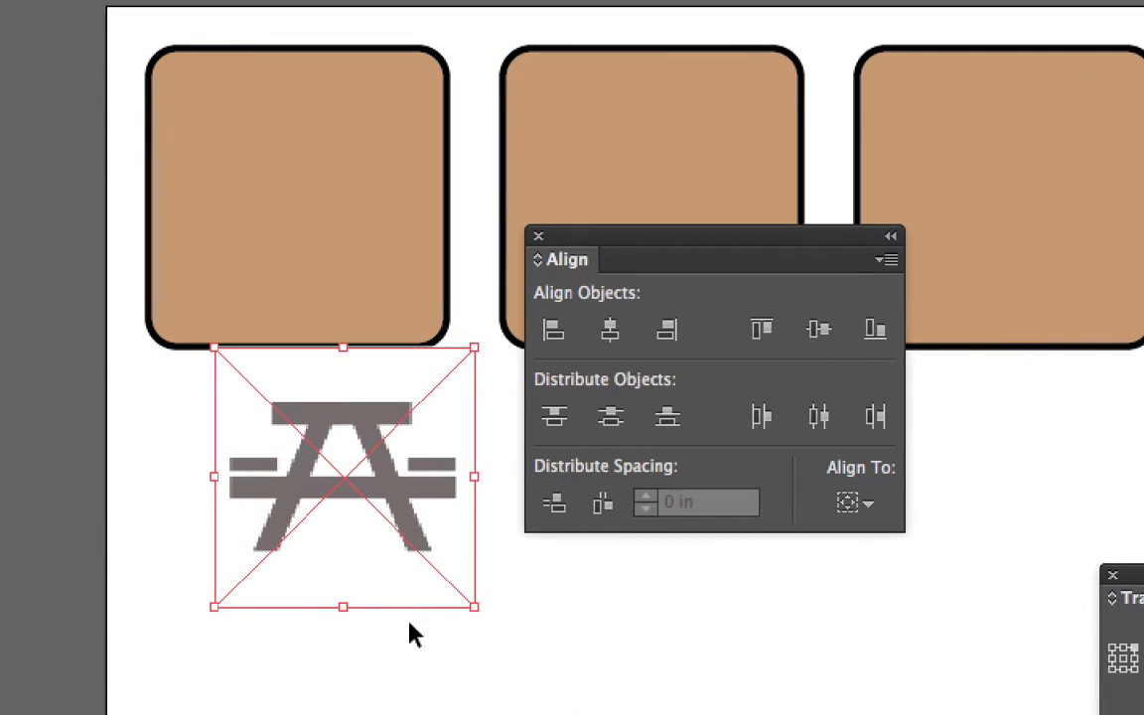
{"action": "left_click_drag", "start_coordinate": [262, 392], "coordinate": [282, 422]}
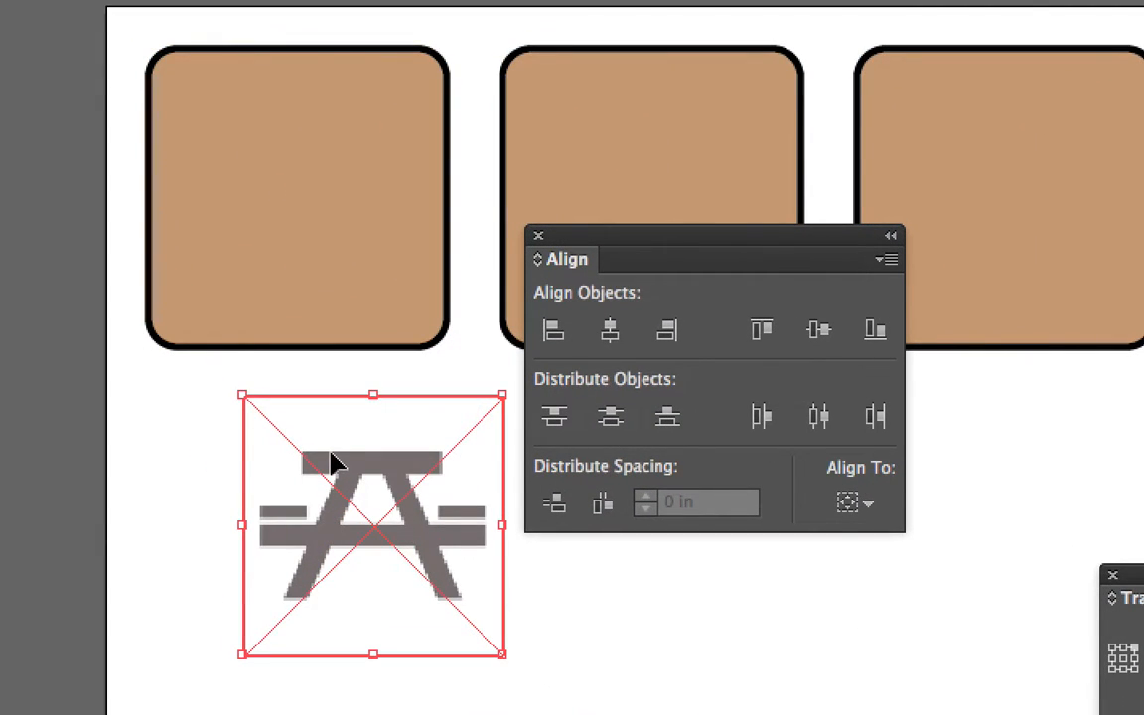
Step: Center the picnic table image horizontally and vertically on the first square, using Align to Key Object with the square as key object
{"action": "left_click", "coordinate": [243, 274], "text": "shift"}
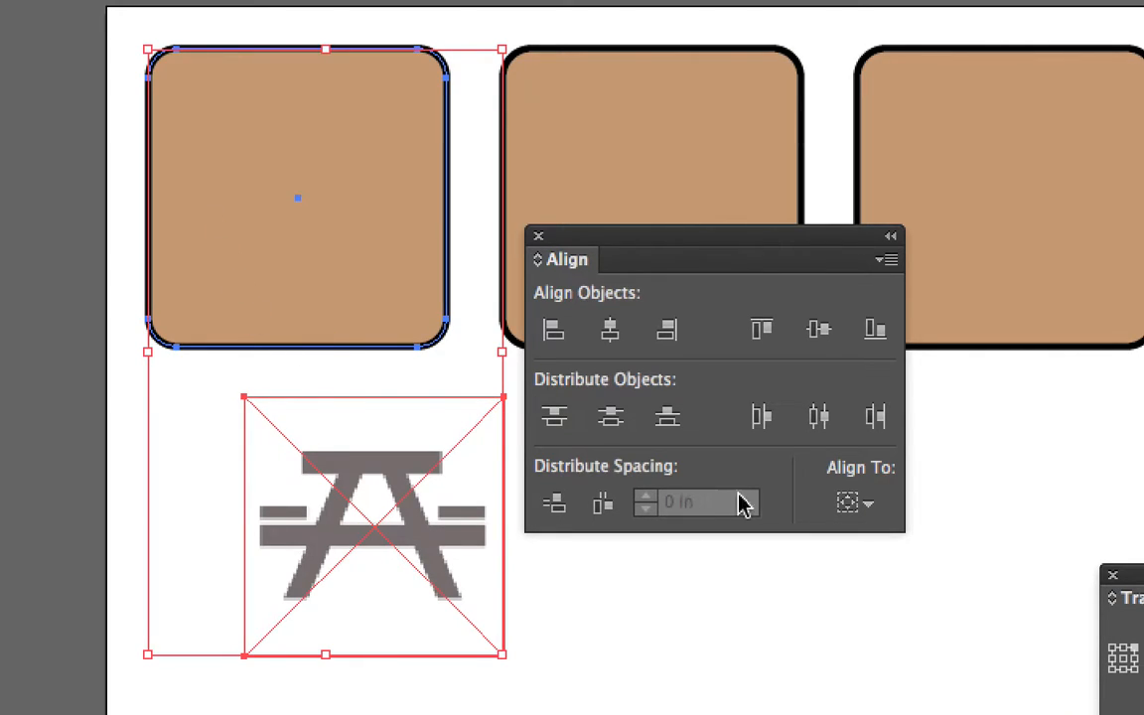
{"action": "left_click", "coordinate": [865, 506]}
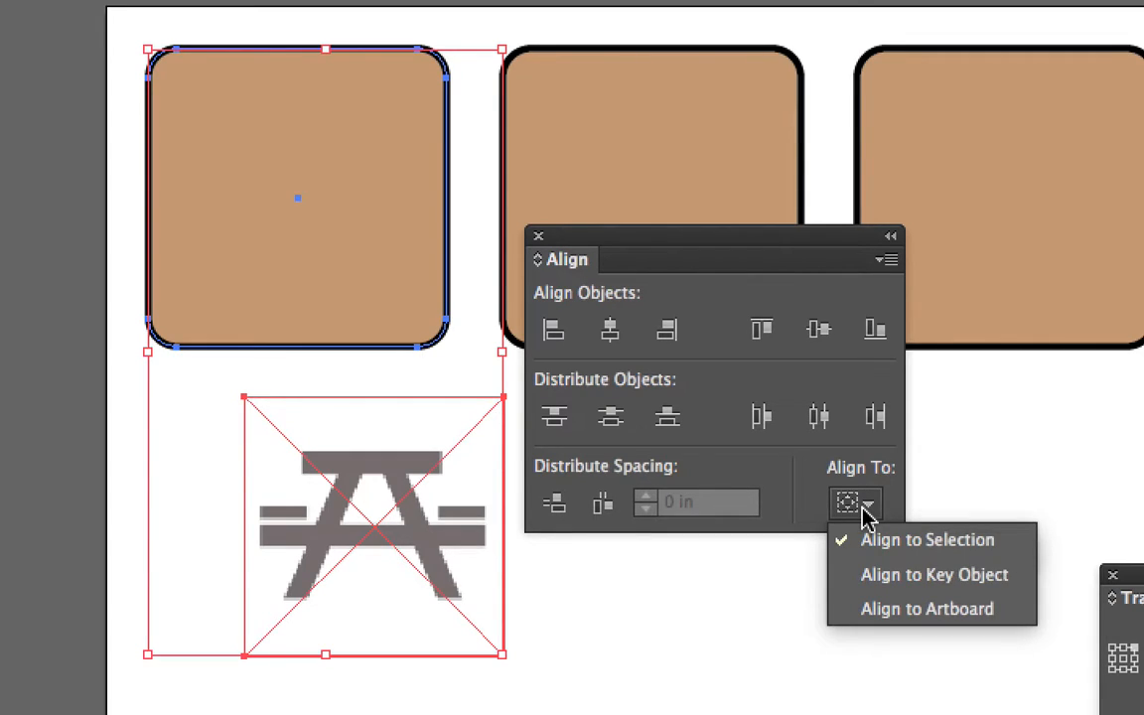
{"action": "left_click", "coordinate": [913, 581]}
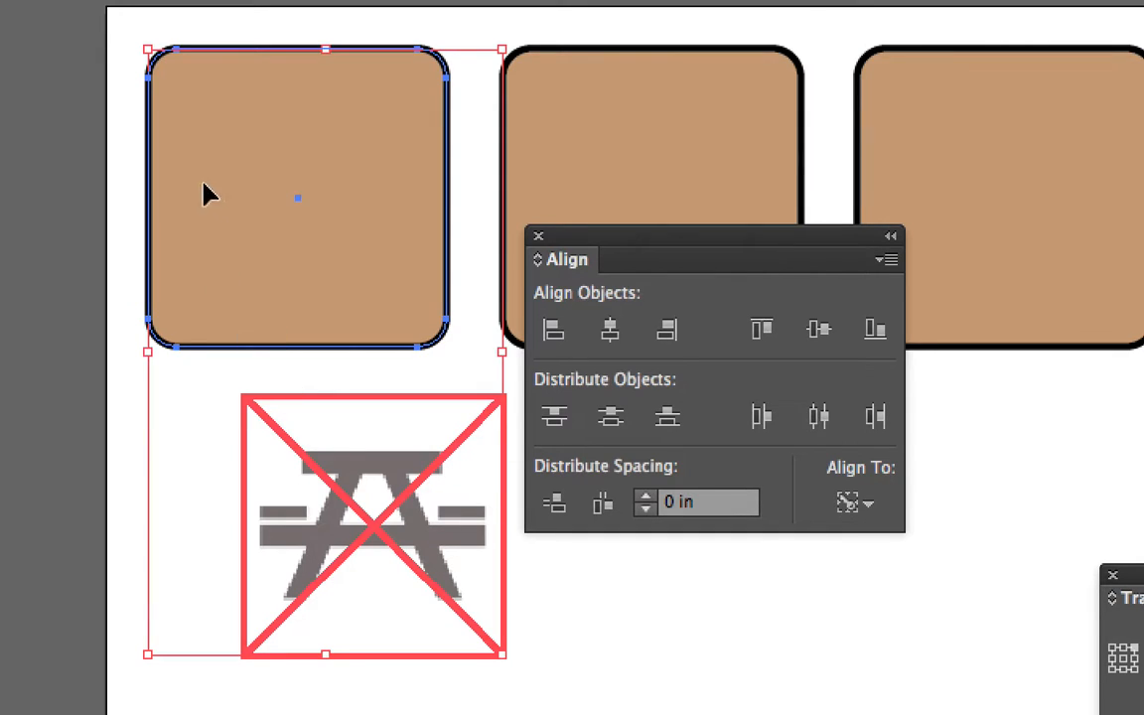
{"action": "left_click", "coordinate": [261, 146]}
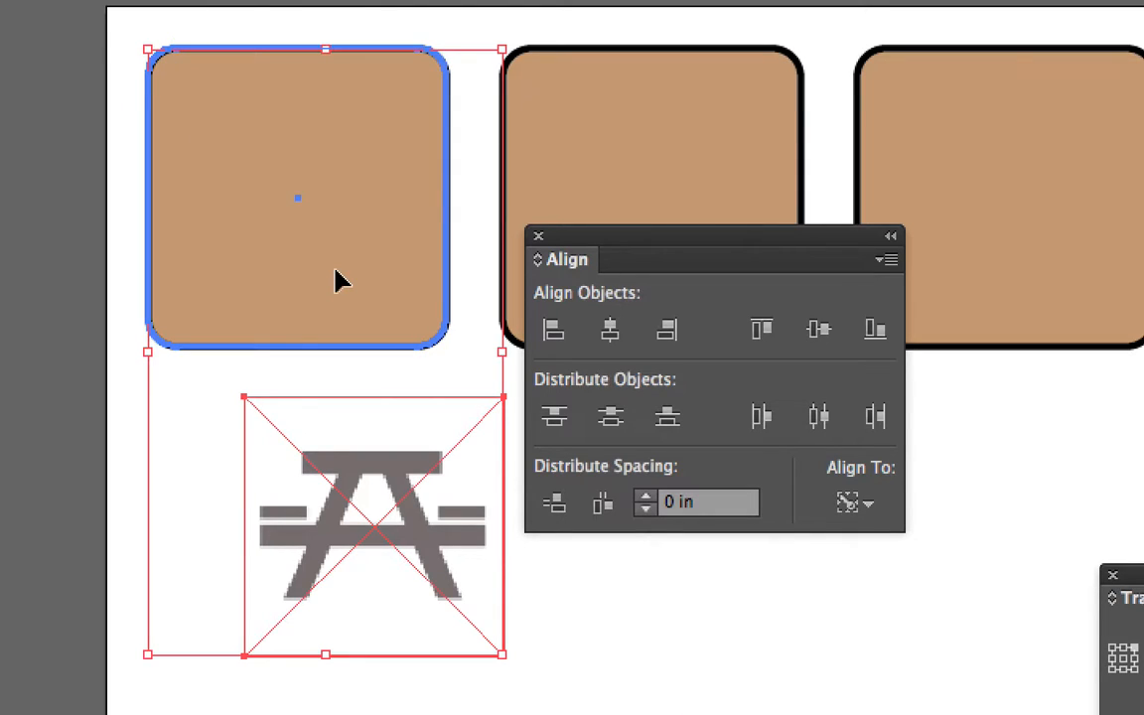
{"action": "left_click", "coordinate": [610, 331]}
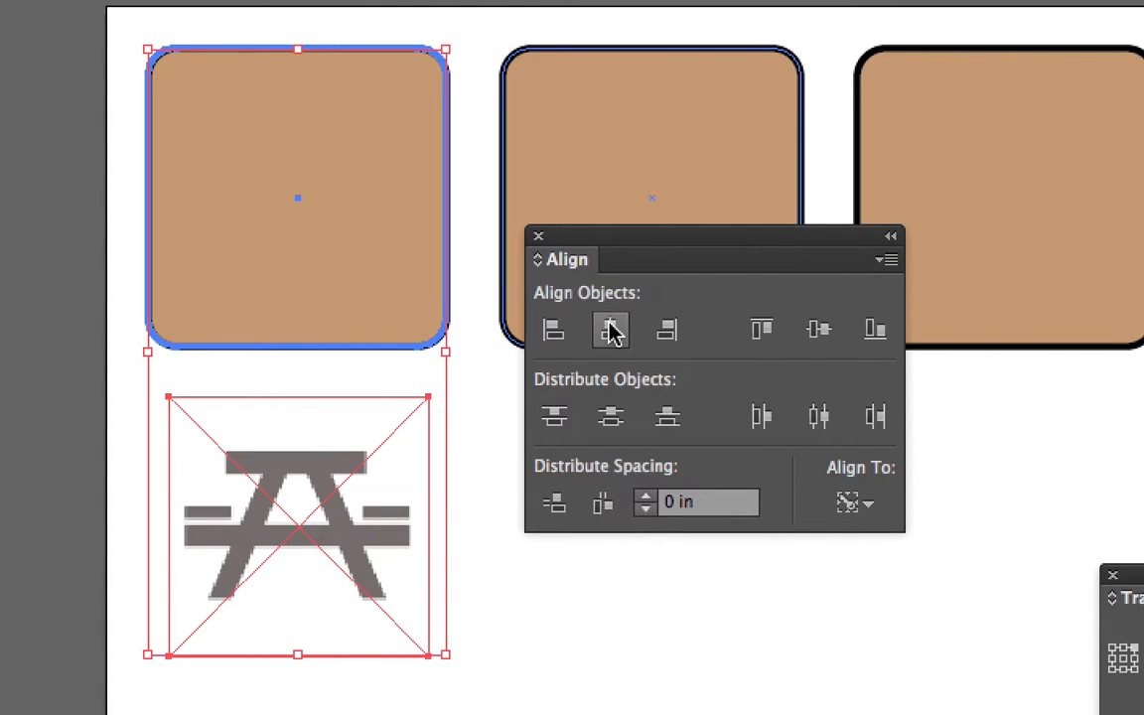
{"action": "left_click", "coordinate": [820, 332]}
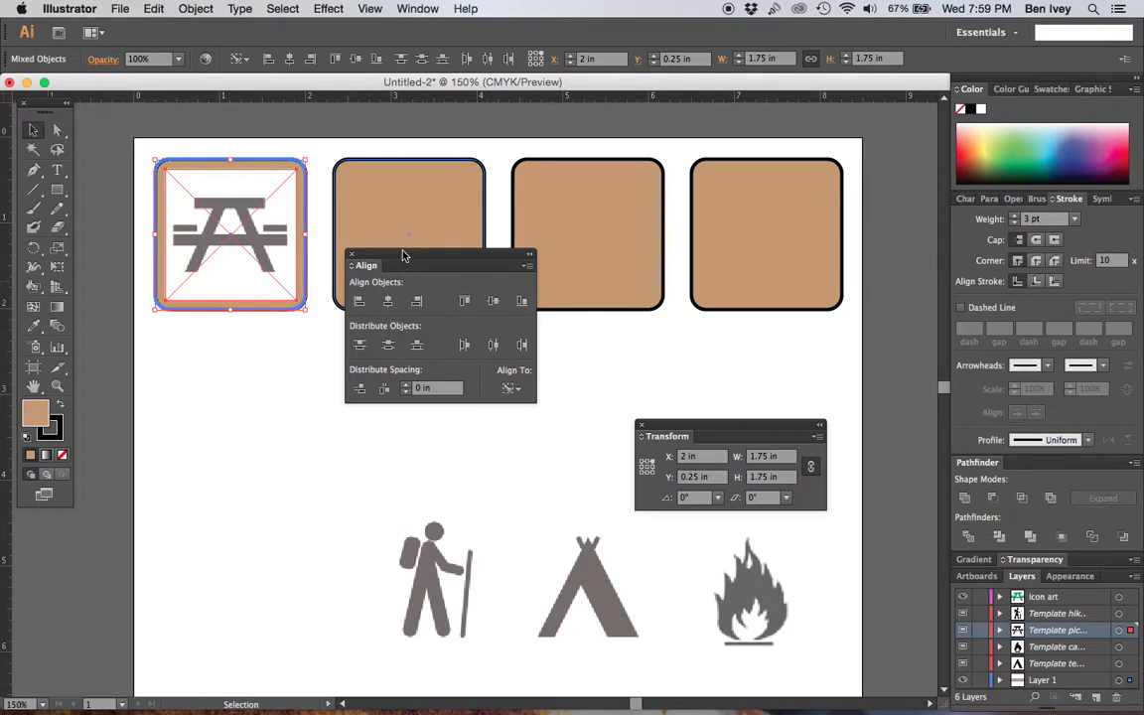
Step: Move the hiker image below the second square, then center it horizontally and vertically on that square, using the square as key object
{"action": "left_click_drag", "start_coordinate": [402, 256], "coordinate": [552, 268]}
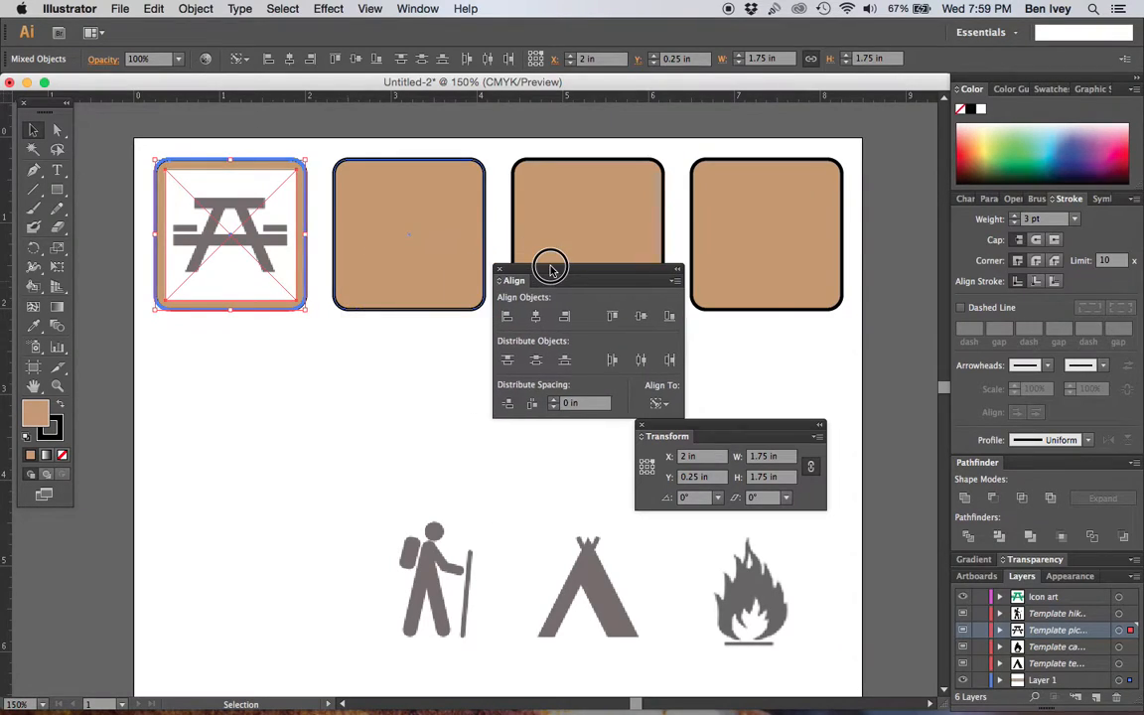
{"action": "left_click_drag", "start_coordinate": [431, 600], "coordinate": [413, 391]}
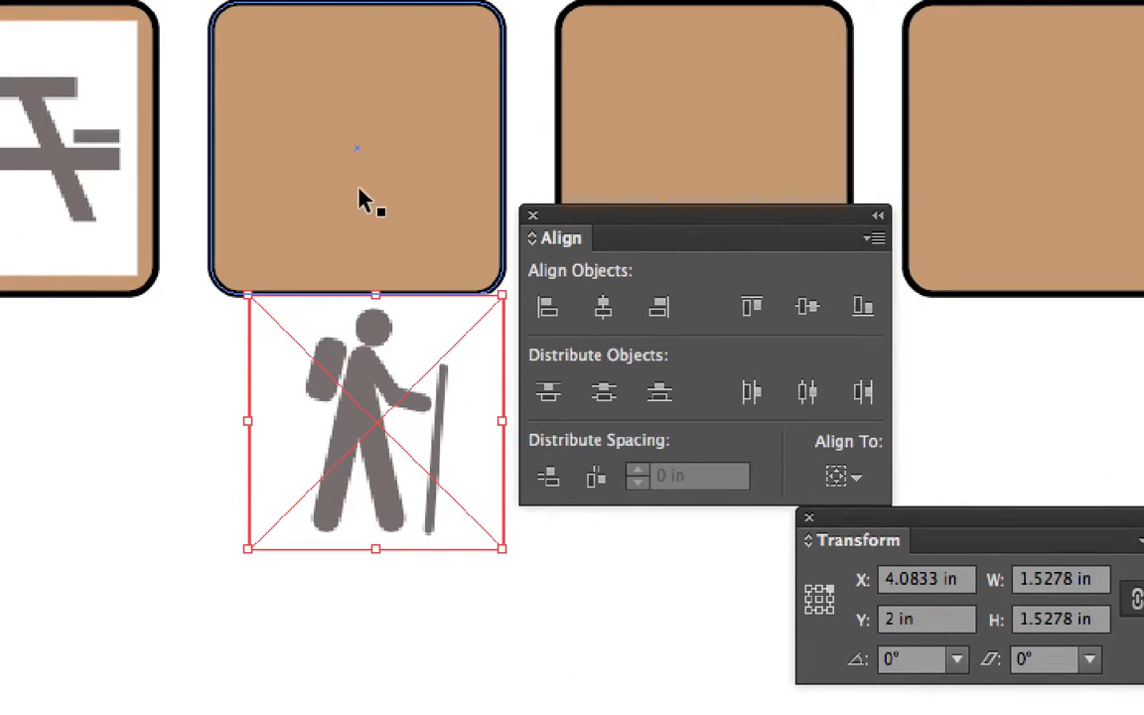
{"action": "left_click", "coordinate": [361, 198], "text": "shift"}
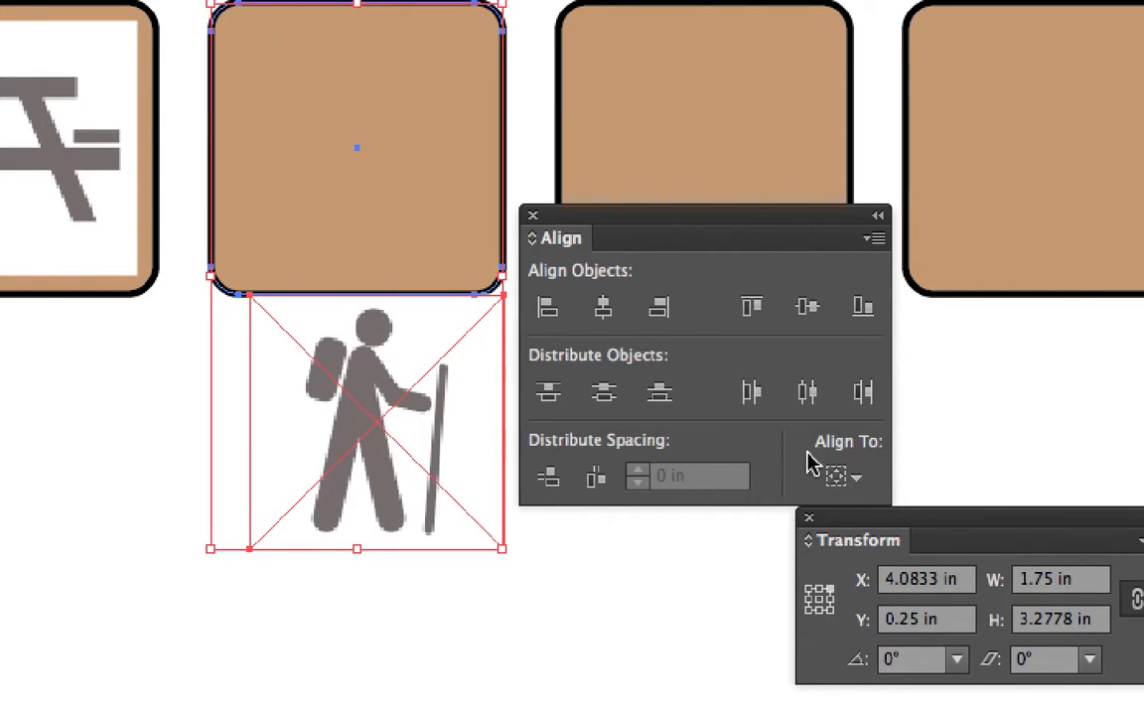
{"action": "left_click", "coordinate": [839, 473]}
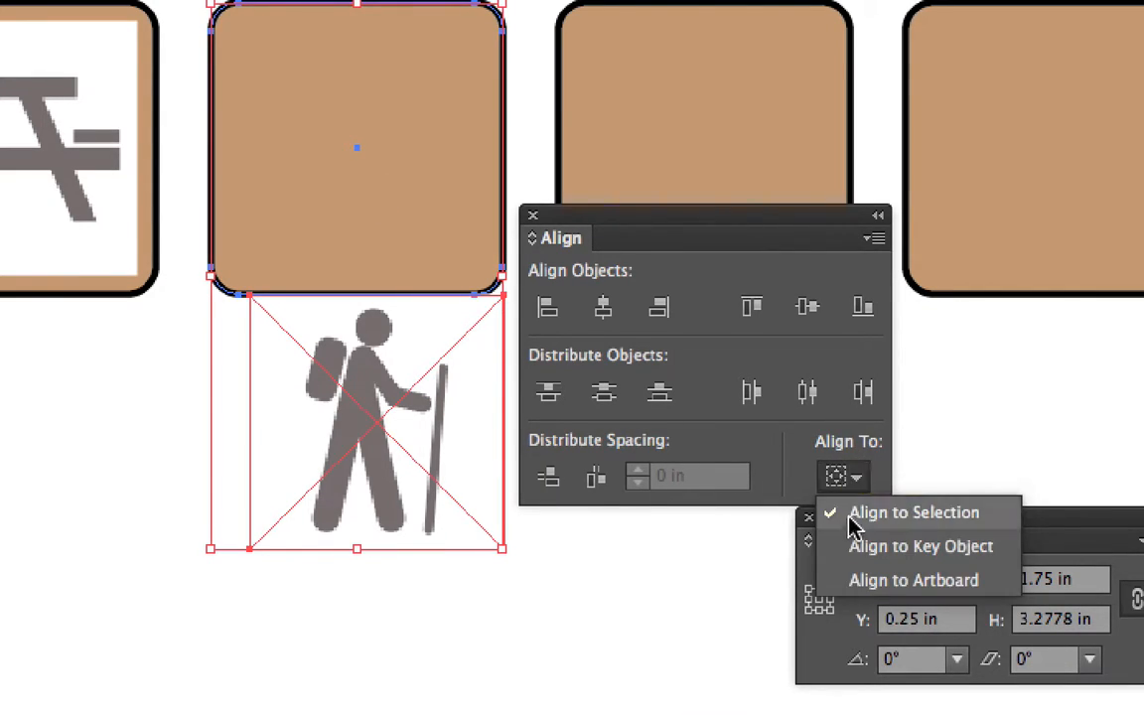
{"action": "left_click", "coordinate": [894, 548]}
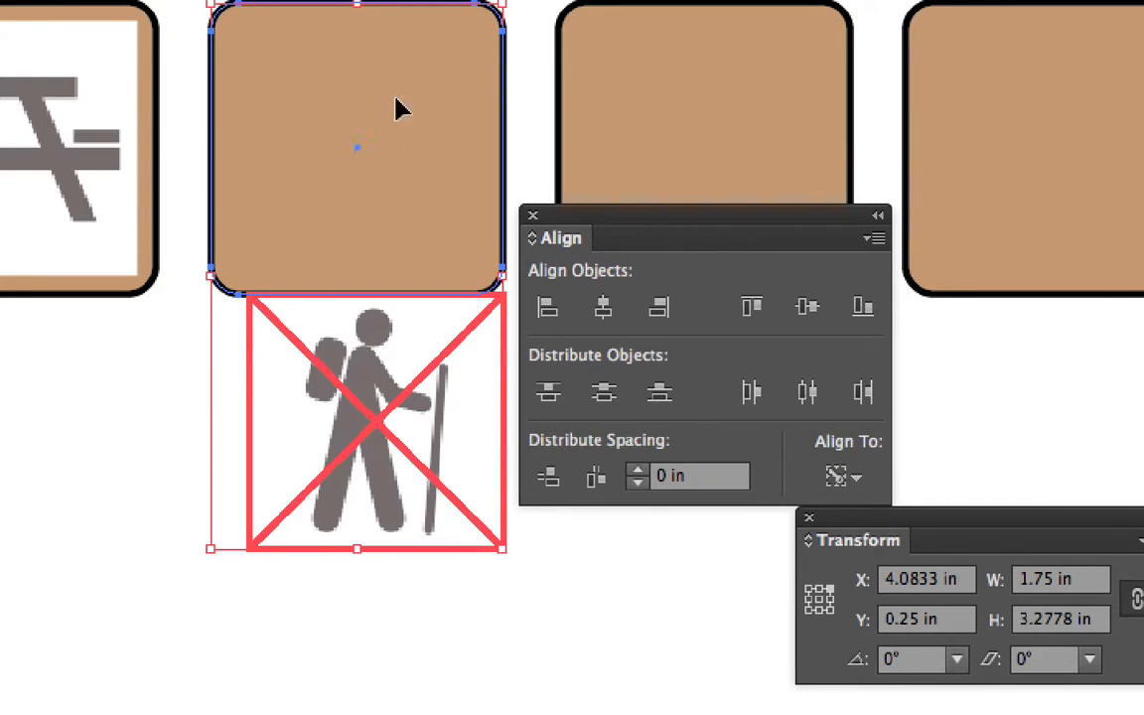
{"action": "left_click", "coordinate": [334, 133]}
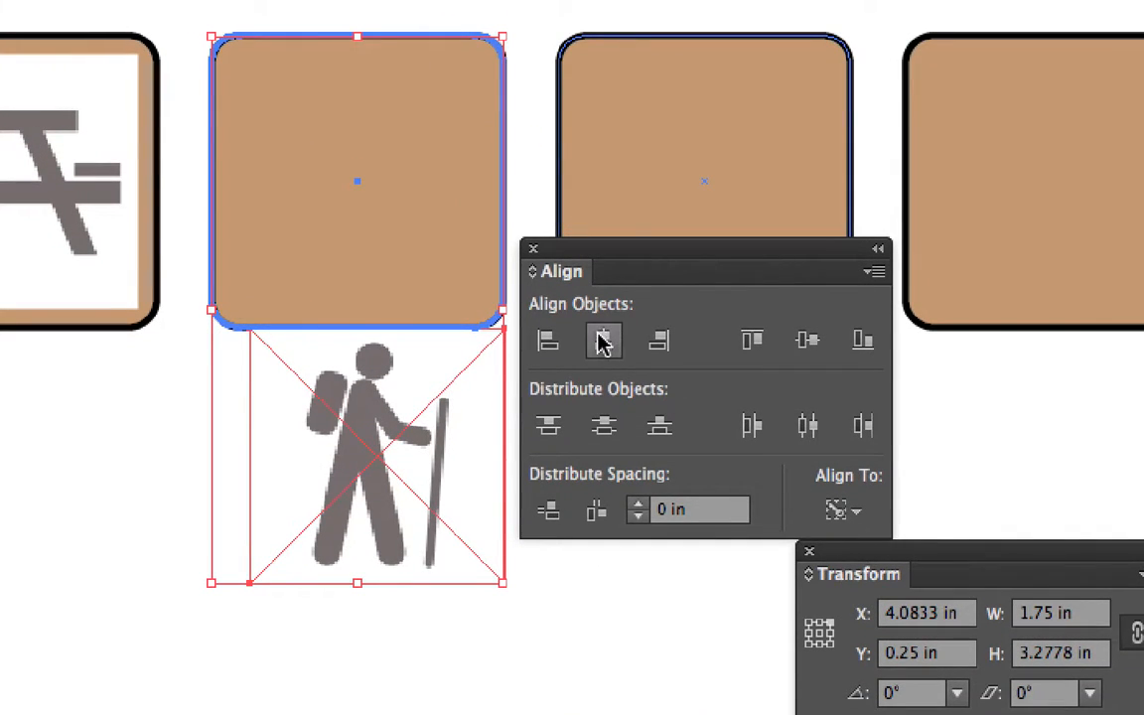
{"action": "left_click", "coordinate": [603, 341]}
{"action": "left_click", "coordinate": [807, 342]}
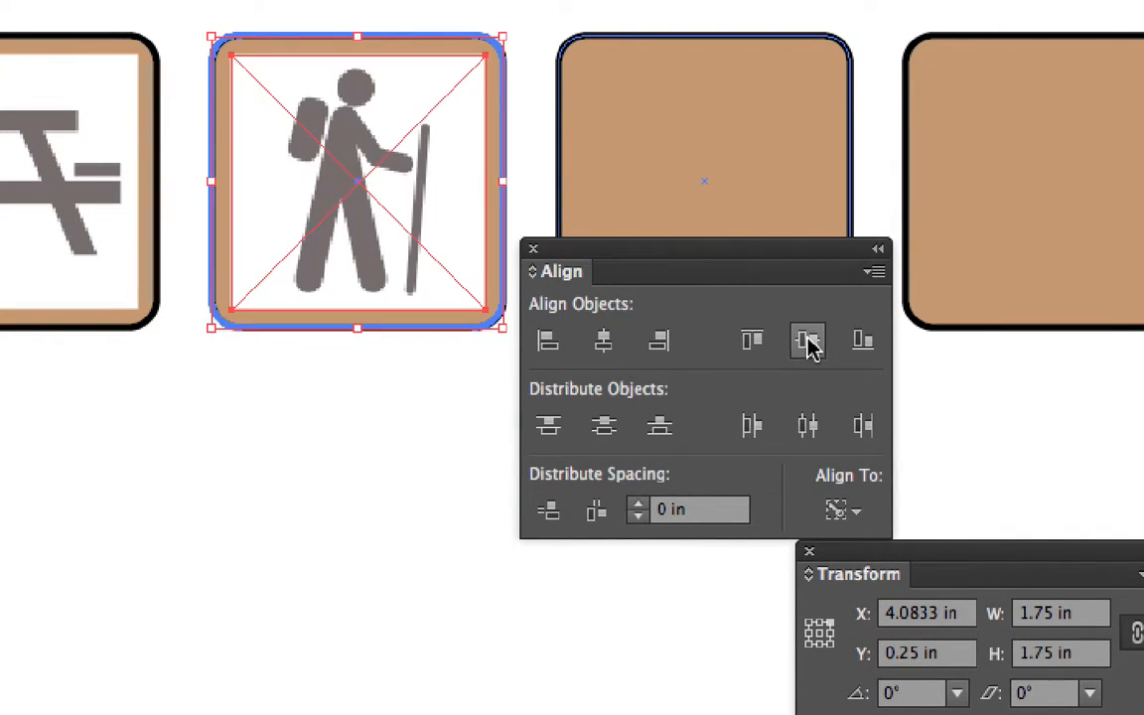
Step: Move the Align panel aside, place the tent image just below the third square, and select both the image and the square
{"action": "left_click", "coordinate": [365, 416]}
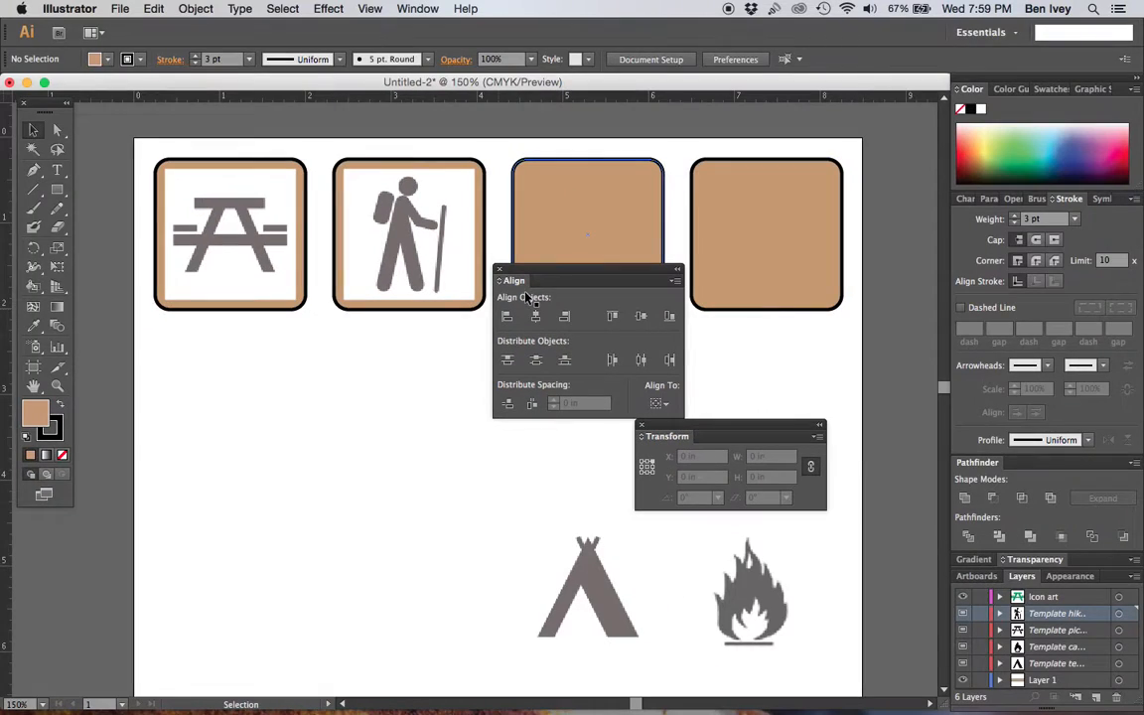
{"action": "left_click_drag", "start_coordinate": [554, 277], "coordinate": [345, 312]}
{"action": "left_click_drag", "start_coordinate": [559, 577], "coordinate": [570, 371]}
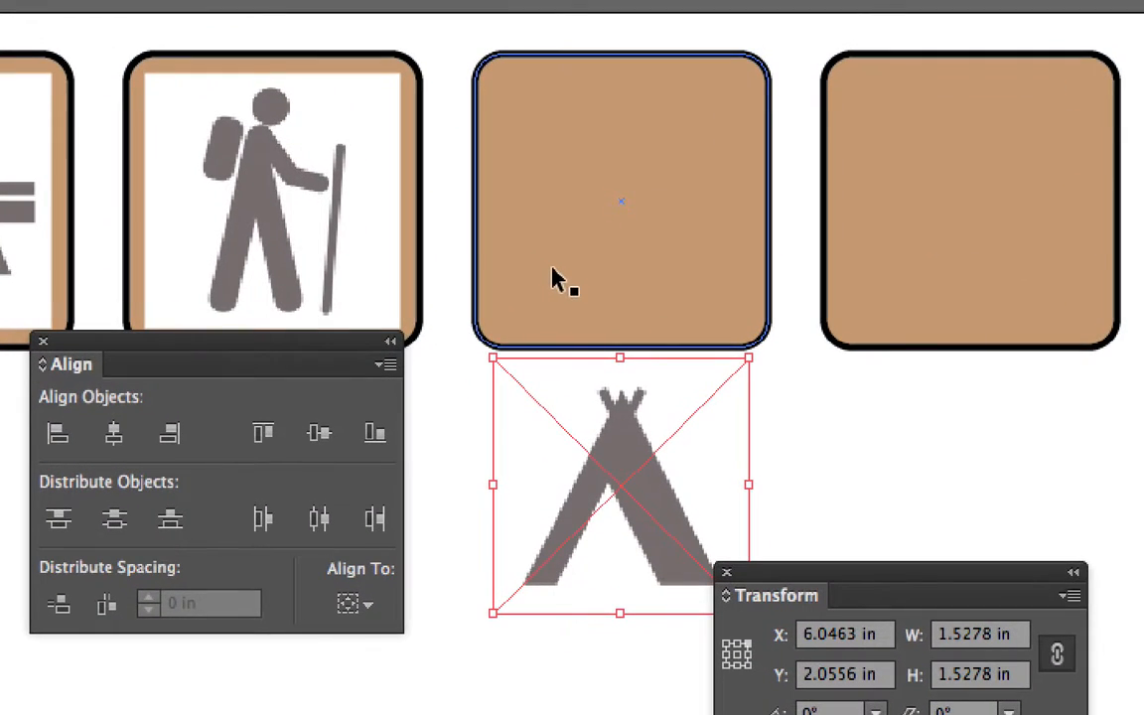
{"action": "left_click", "coordinate": [553, 274], "text": "shift"}
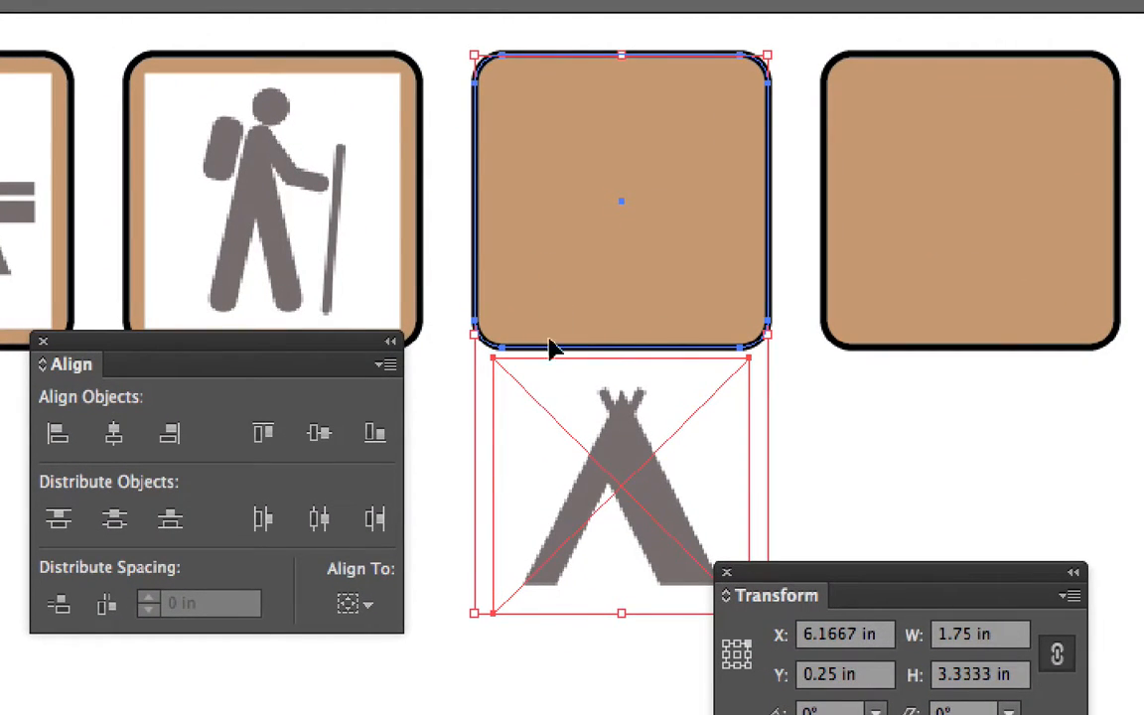
Step: Try to center the third square and the tent image on each other with the tent image as key object, and undo both alignments
{"action": "left_click", "coordinate": [347, 604]}
{"action": "left_click", "coordinate": [375, 675]}
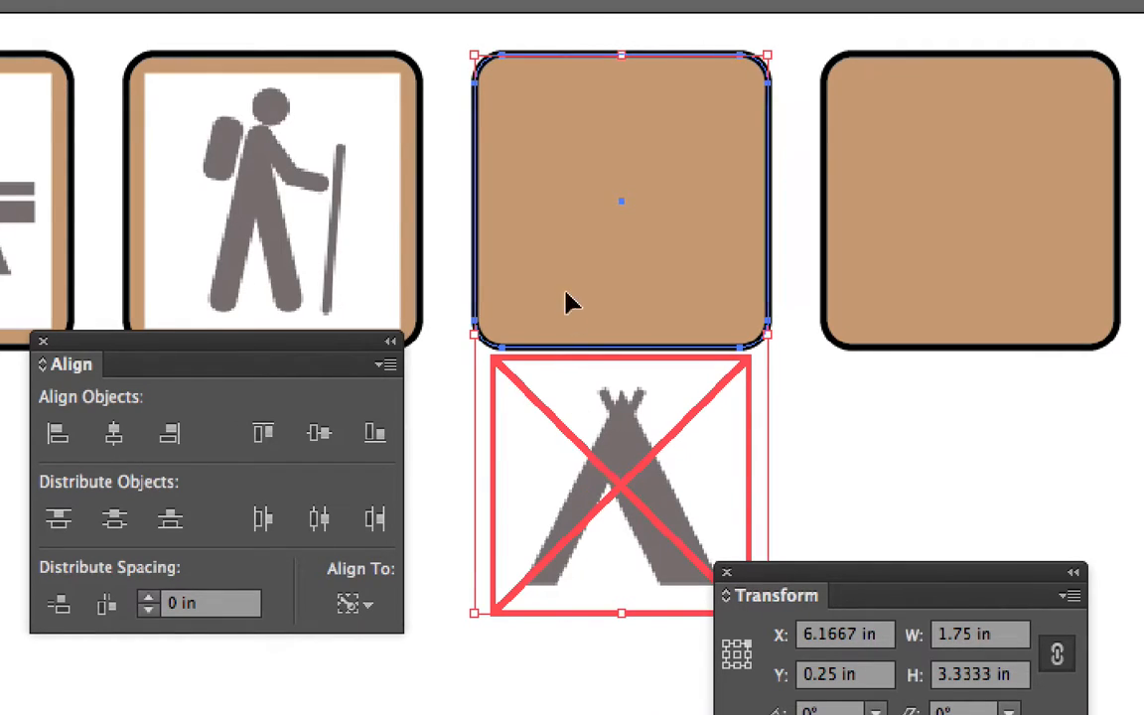
{"action": "left_click", "coordinate": [116, 434]}
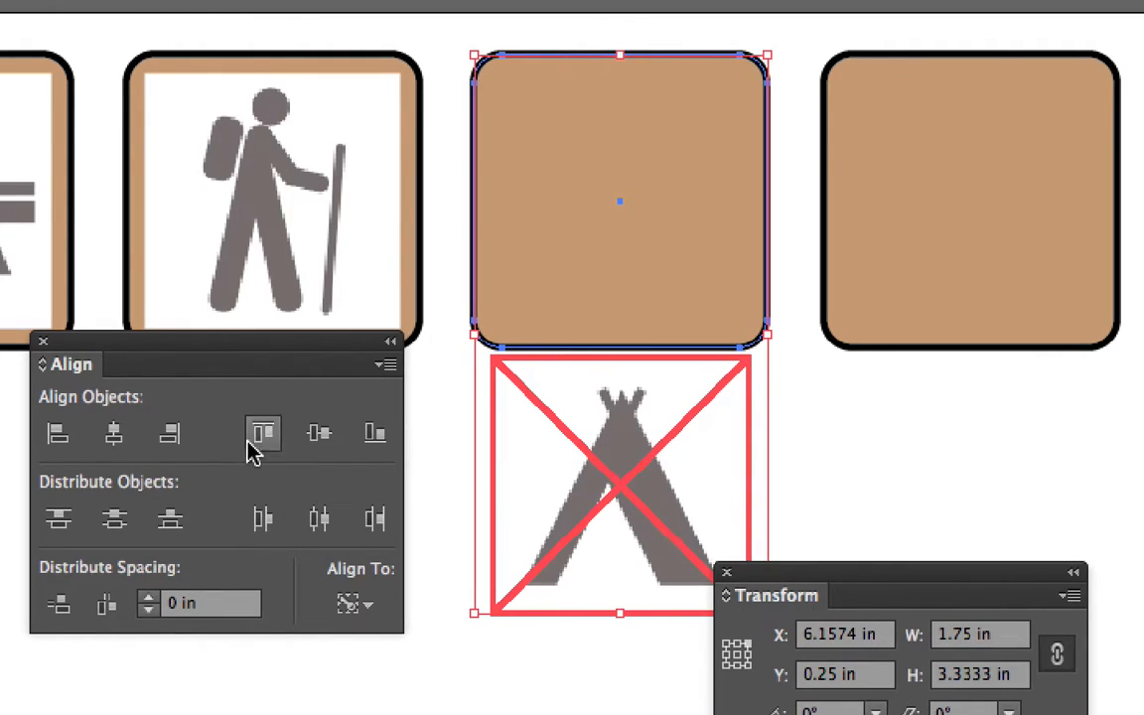
{"action": "left_click", "coordinate": [318, 434]}
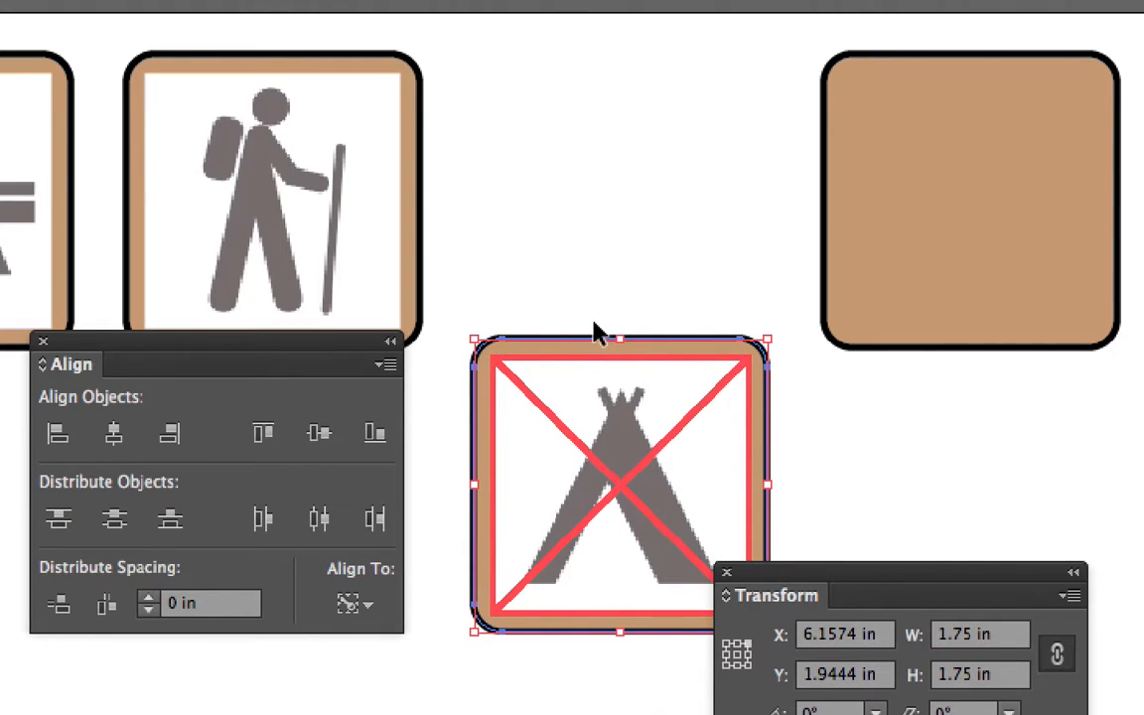
{"action": "key", "text": "super+z"}
{"action": "key", "text": "super+z"}
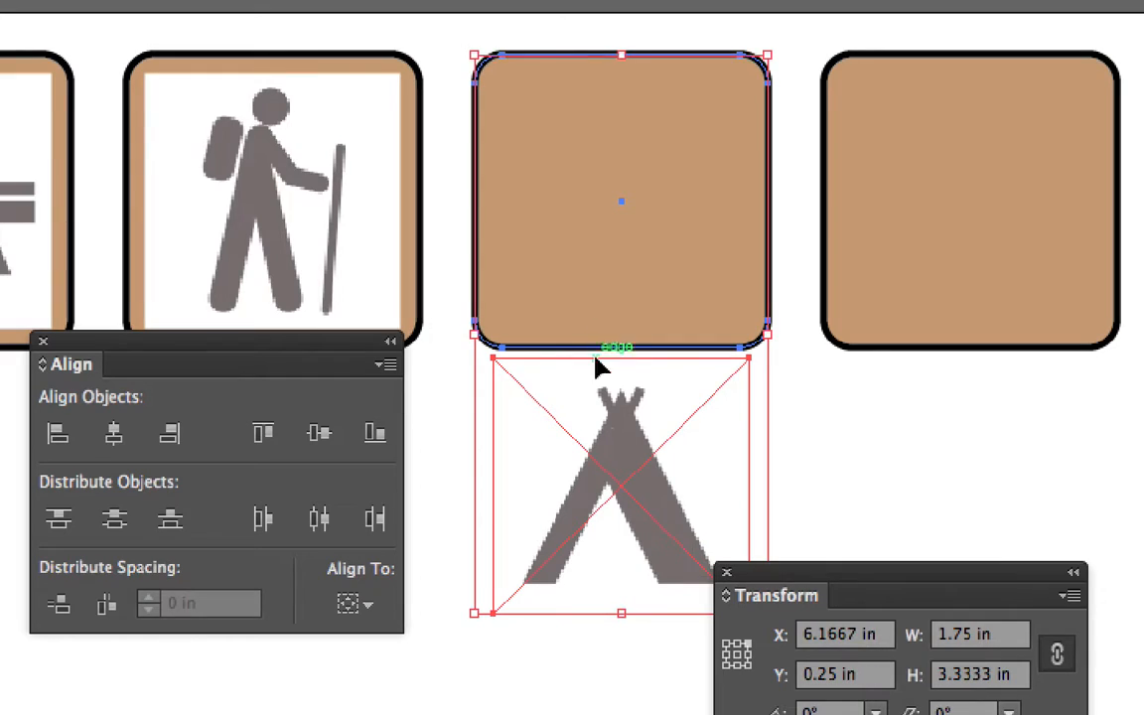
Step: Center the tent image horizontally and vertically on the third square, using the square as key object
{"action": "left_click", "coordinate": [541, 296]}
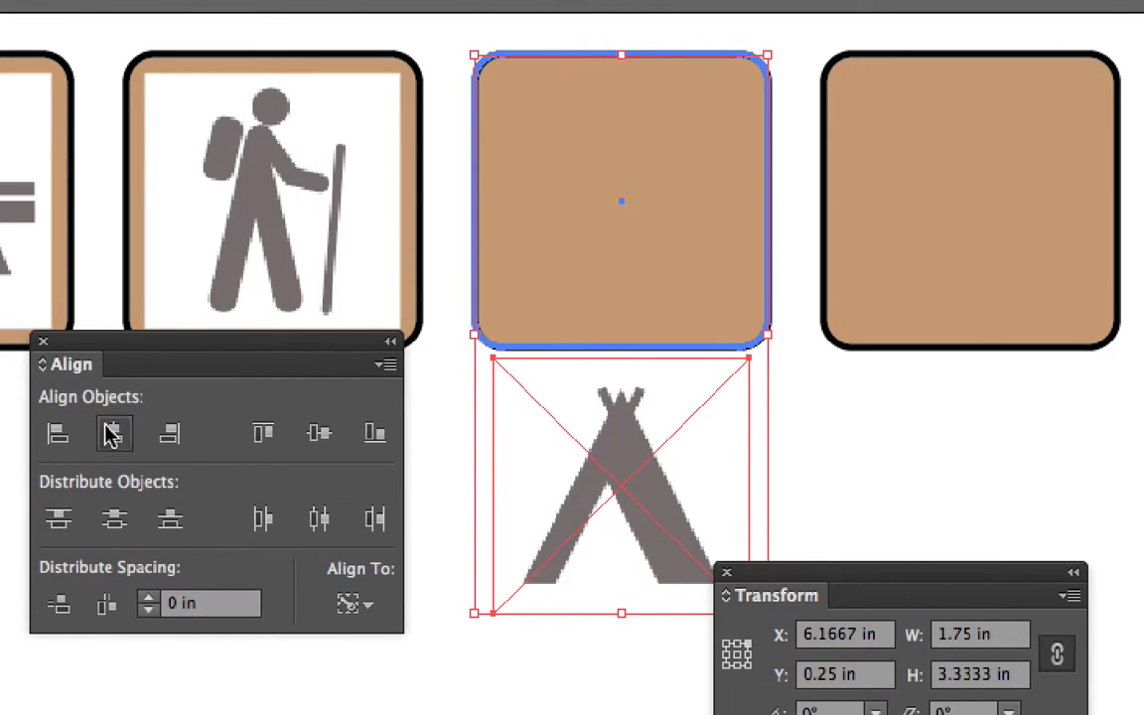
{"action": "left_click", "coordinate": [319, 431]}
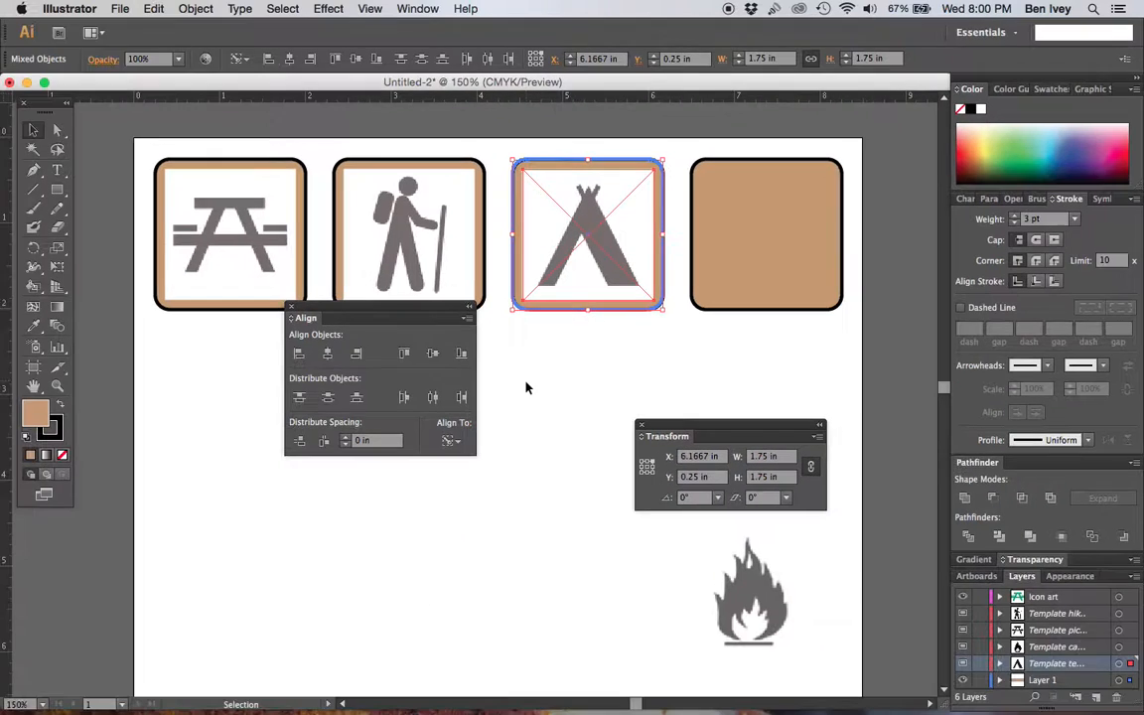
Step: Move the campfire image up to the lower edge of the fourth square and select it together with that square
{"action": "left_click", "coordinate": [743, 609]}
{"action": "left_click_drag", "start_coordinate": [742, 609], "coordinate": [711, 370]}
{"action": "left_click", "coordinate": [783, 258], "text": "shift"}
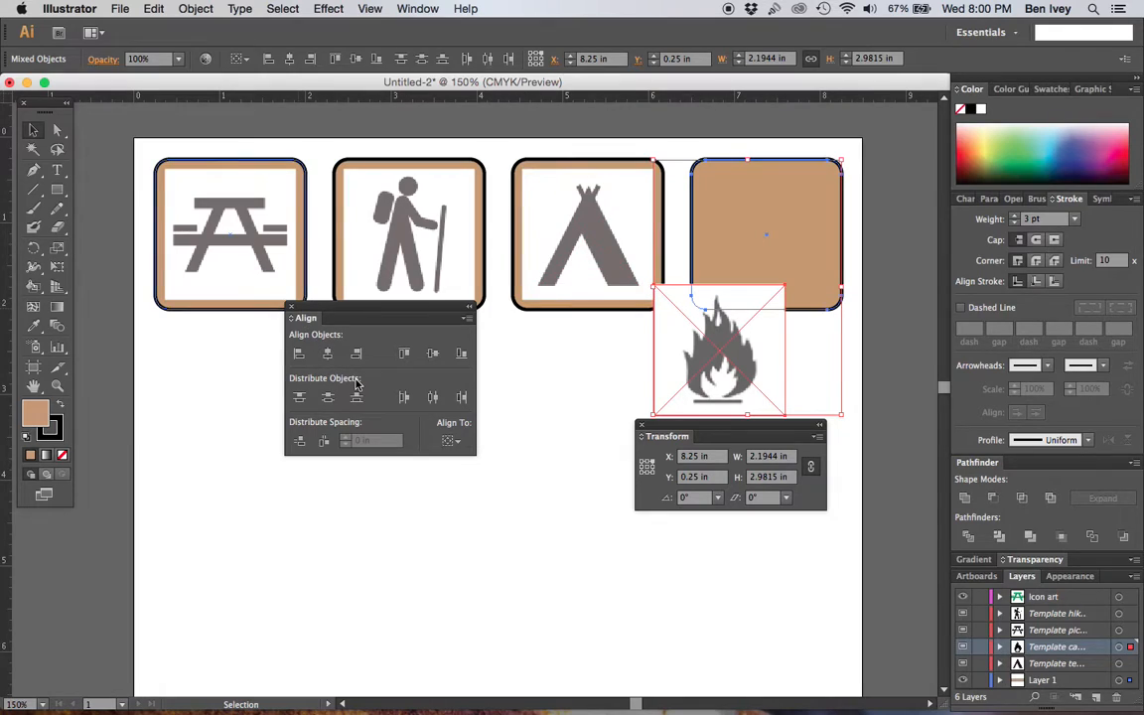
Step: Try to align the fourth square and campfire image with the campfire image as key object, and undo the alignment
{"action": "left_click", "coordinate": [450, 440]}
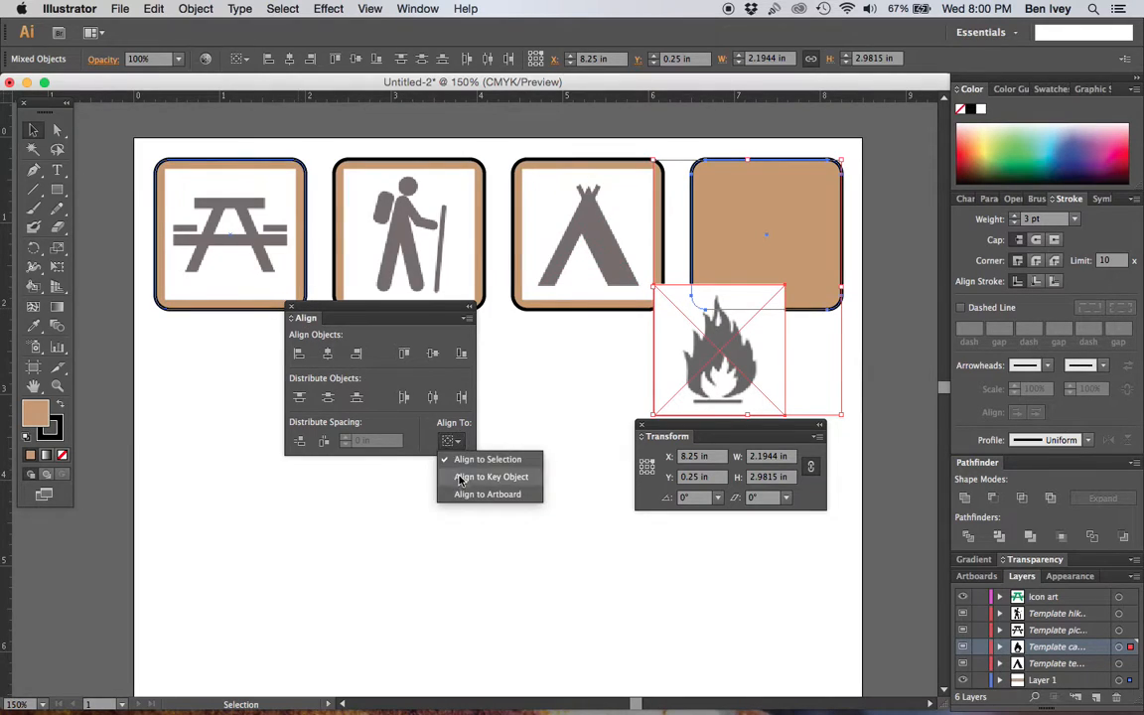
{"action": "left_click", "coordinate": [459, 478]}
{"action": "left_click", "coordinate": [354, 353]}
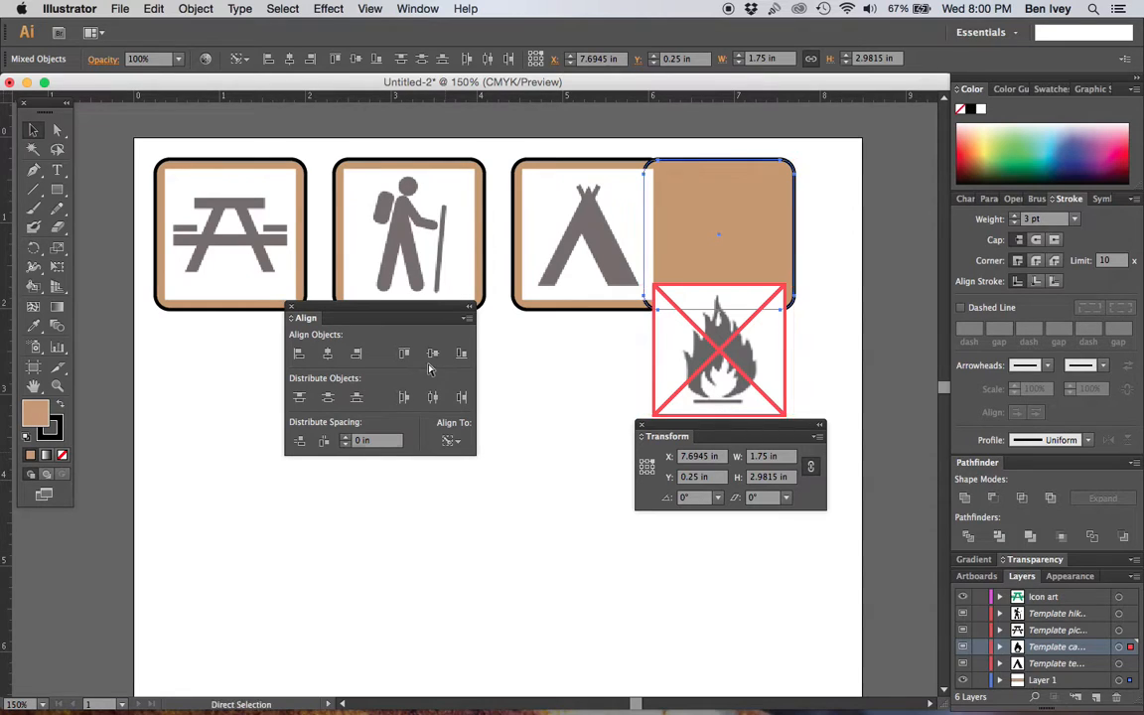
{"action": "key", "text": "super+z"}
Step: Center the campfire image horizontally and vertically on the fourth square with the square as key object, close the Align panel and deselect everything
{"action": "left_click", "coordinate": [327, 354]}
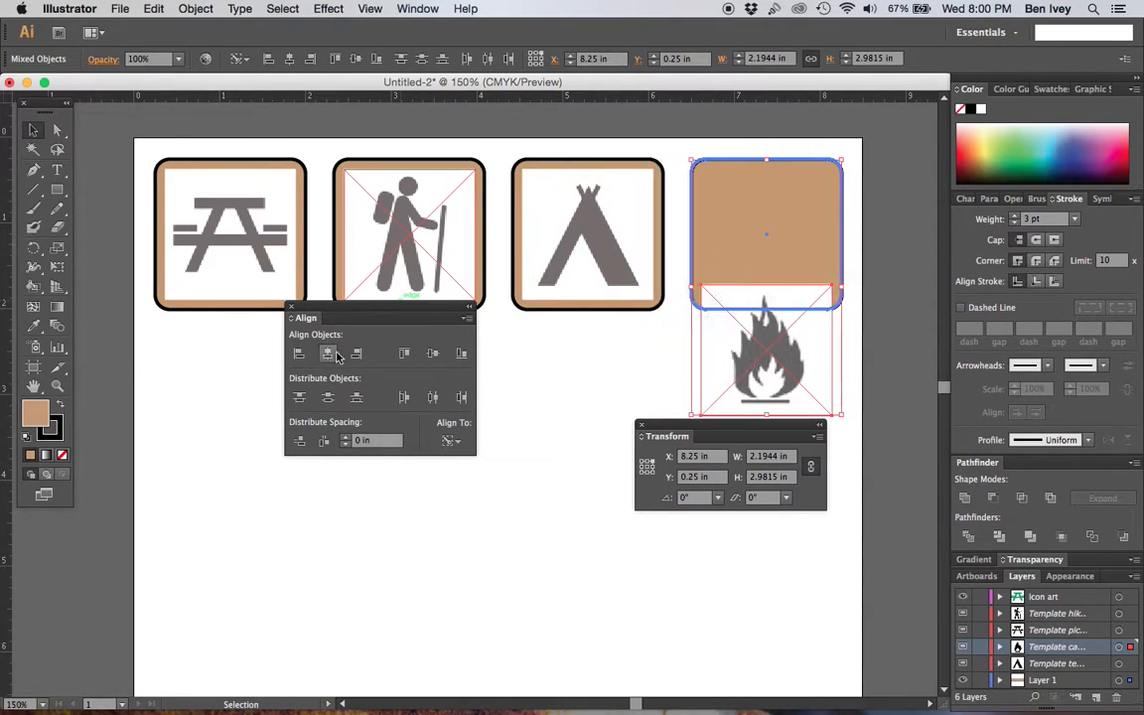
{"action": "left_click", "coordinate": [432, 353]}
{"action": "left_click", "coordinate": [290, 308]}
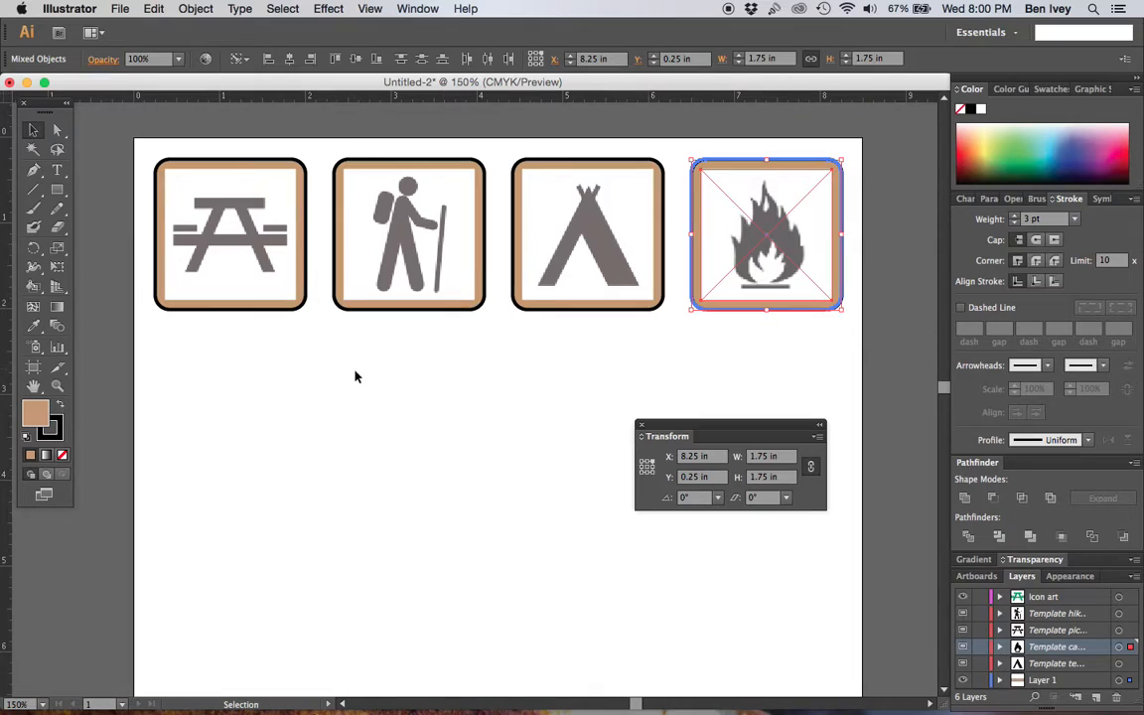
{"action": "left_click", "coordinate": [434, 429]}
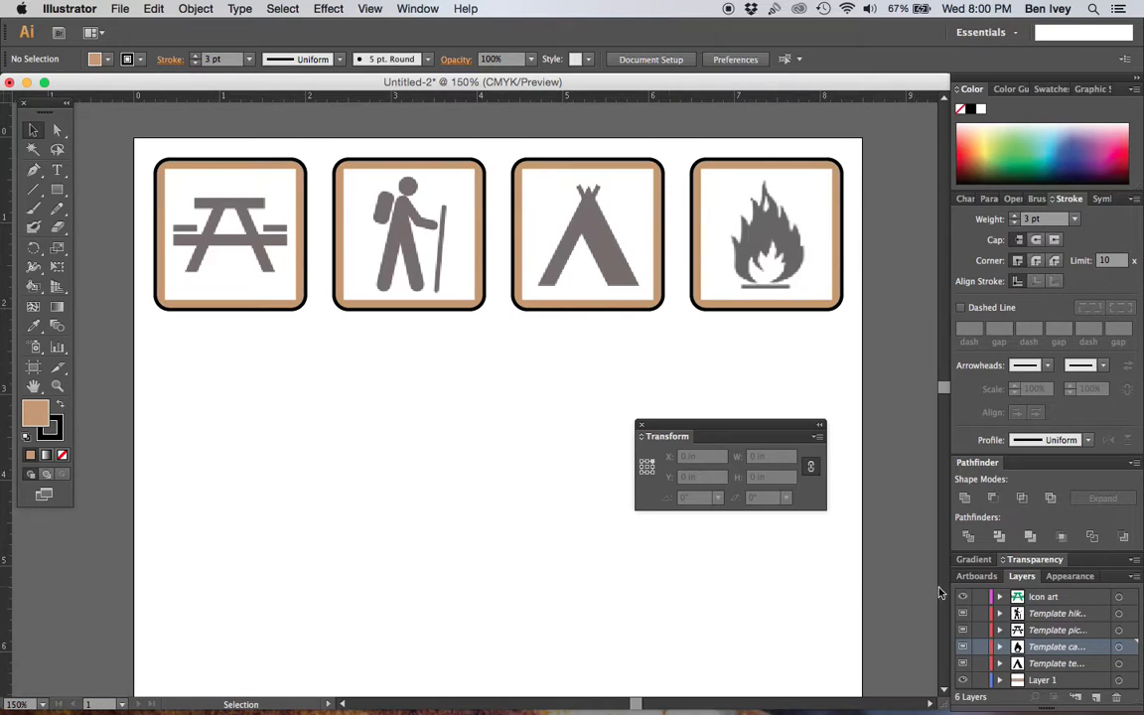
Step: Float the Layers panel over the artboard, lock the four template layers and Layer 1, and make Icon art the active layer
{"action": "left_click_drag", "start_coordinate": [1025, 582], "coordinate": [395, 351]}
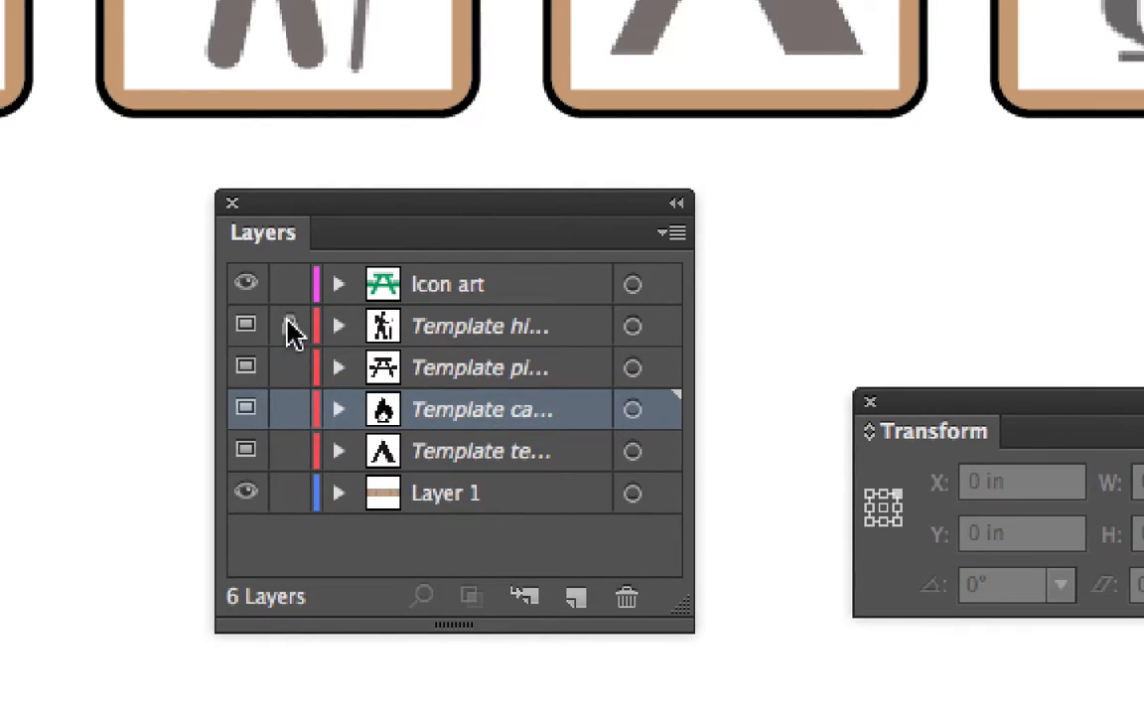
{"action": "left_click_drag", "start_coordinate": [289, 327], "coordinate": [286, 459]}
{"action": "left_click", "coordinate": [281, 495]}
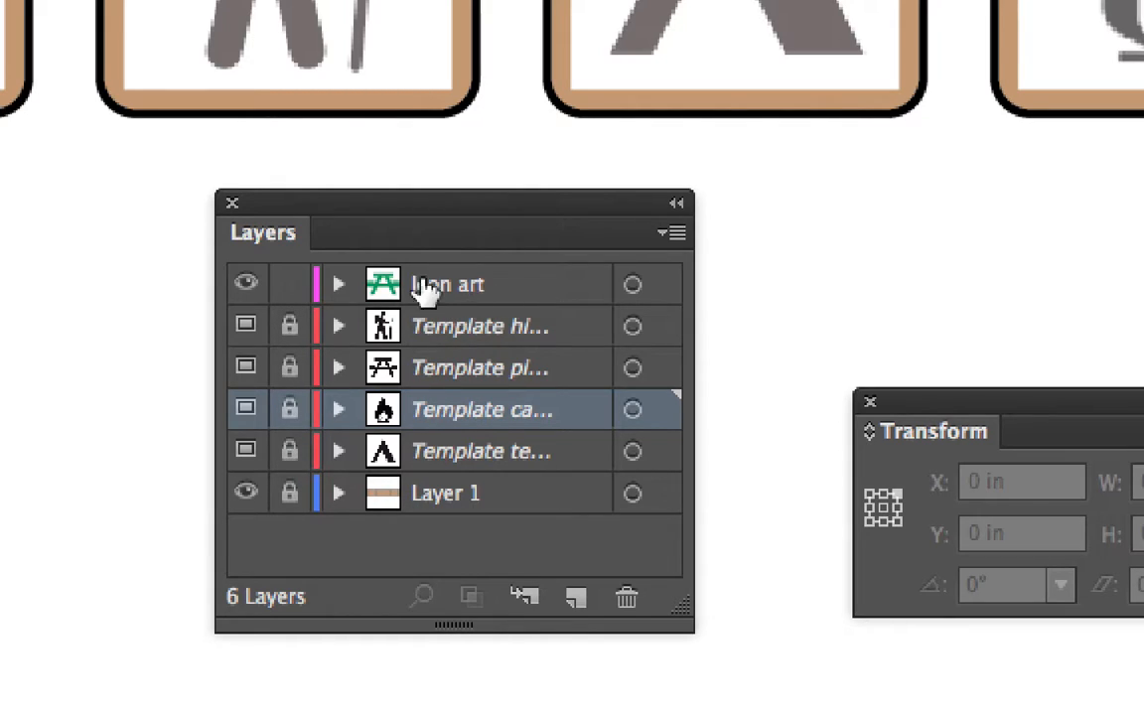
{"action": "left_click", "coordinate": [483, 298]}
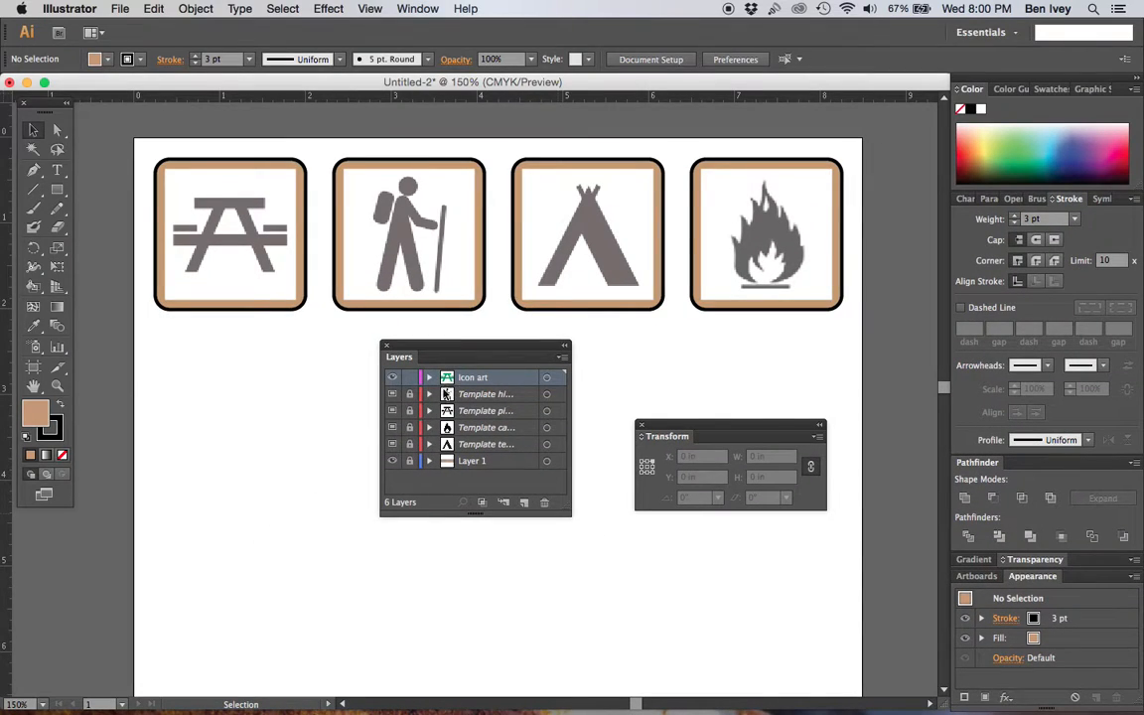
Step: Select all pieces of the green picnic table and move them up the artboard to about X 2.37 in, Y 4.63 in
{"action": "scroll", "coordinate": [265, 435], "scroll_direction": "down", "scroll_amount": 10}
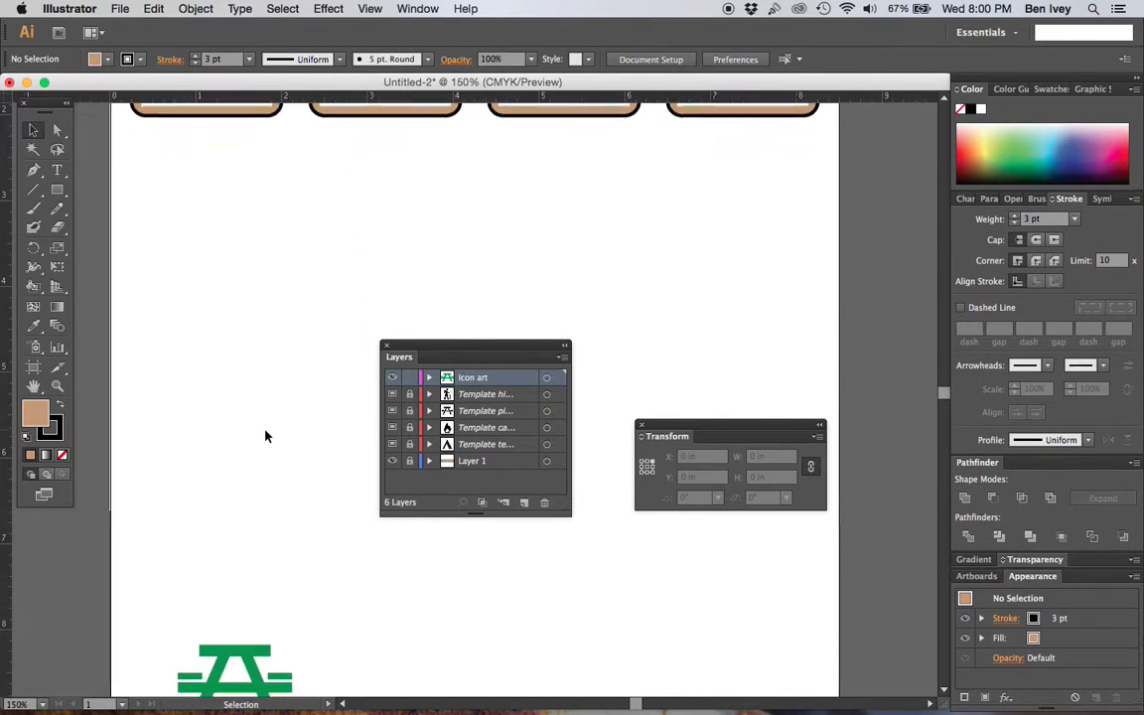
{"action": "left_click_drag", "start_coordinate": [166, 473], "coordinate": [290, 592]}
{"action": "left_click_drag", "start_coordinate": [248, 501], "coordinate": [269, 207]}
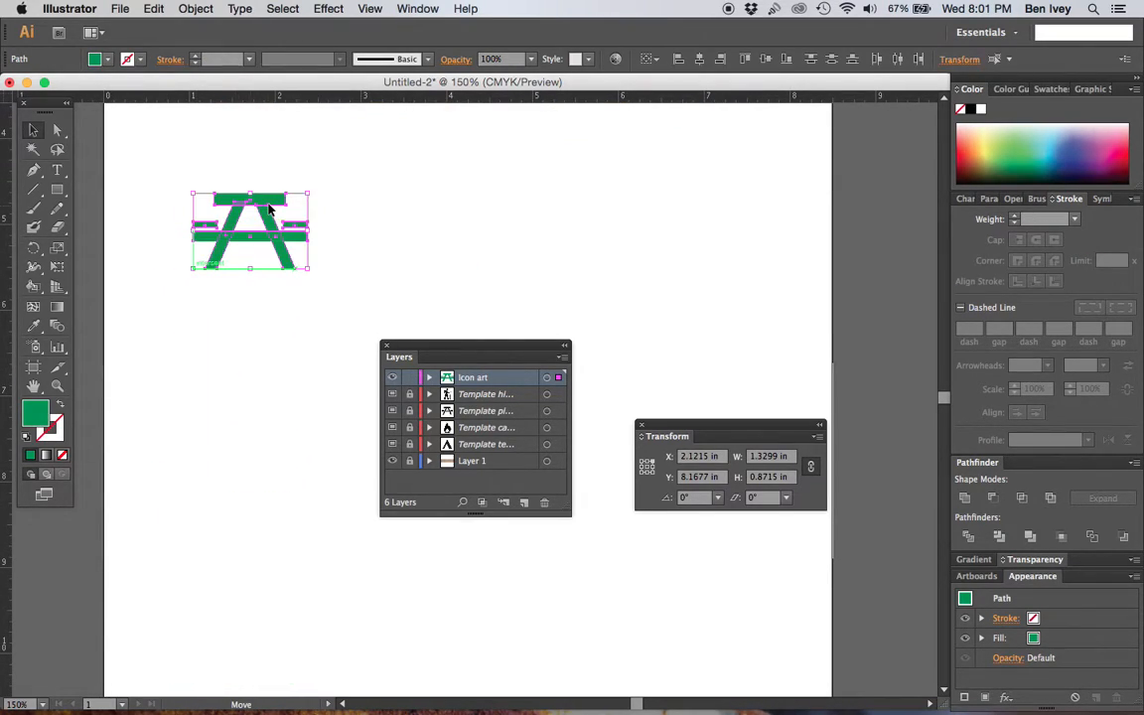
Step: Magnify the green picnic table to 600%, move the Layers panel clear of it, and deselect the artwork
{"action": "key", "text": "super+equal"}
{"action": "key", "text": "super+equal"}
{"action": "scroll", "coordinate": [268, 206], "scroll_direction": "left", "scroll_amount": 5}
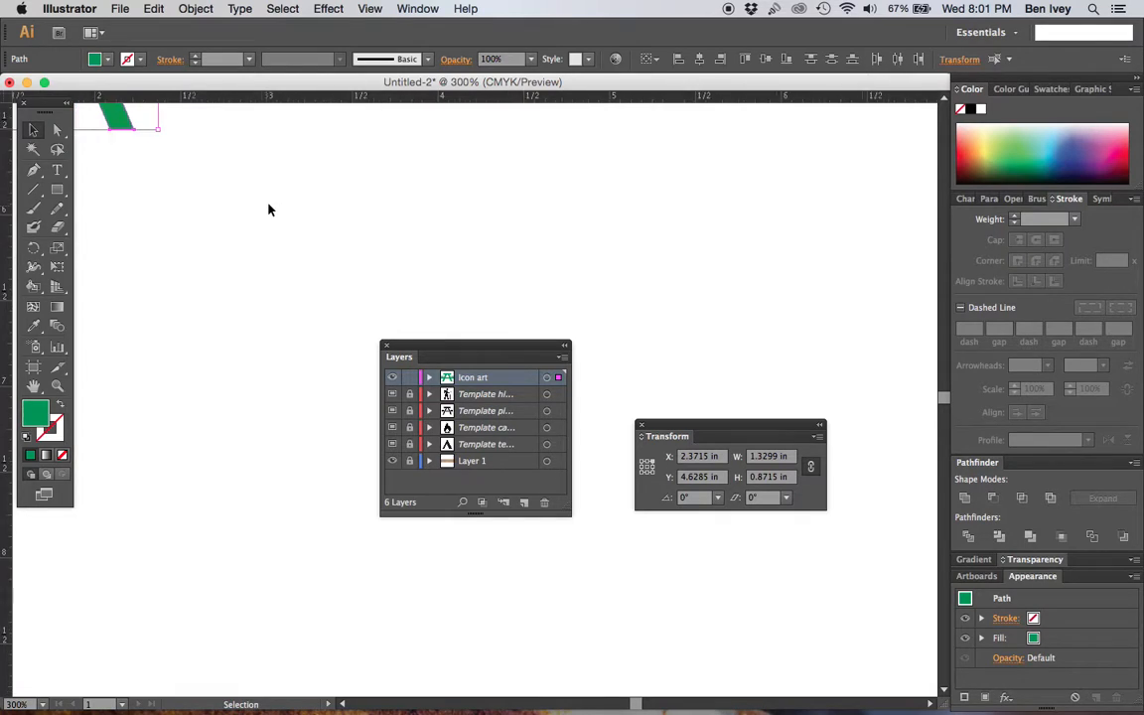
{"action": "scroll", "coordinate": [268, 206], "scroll_direction": "up", "scroll_amount": 3}
{"action": "key", "text": "super+equal"}
{"action": "key", "text": "super+equal"}
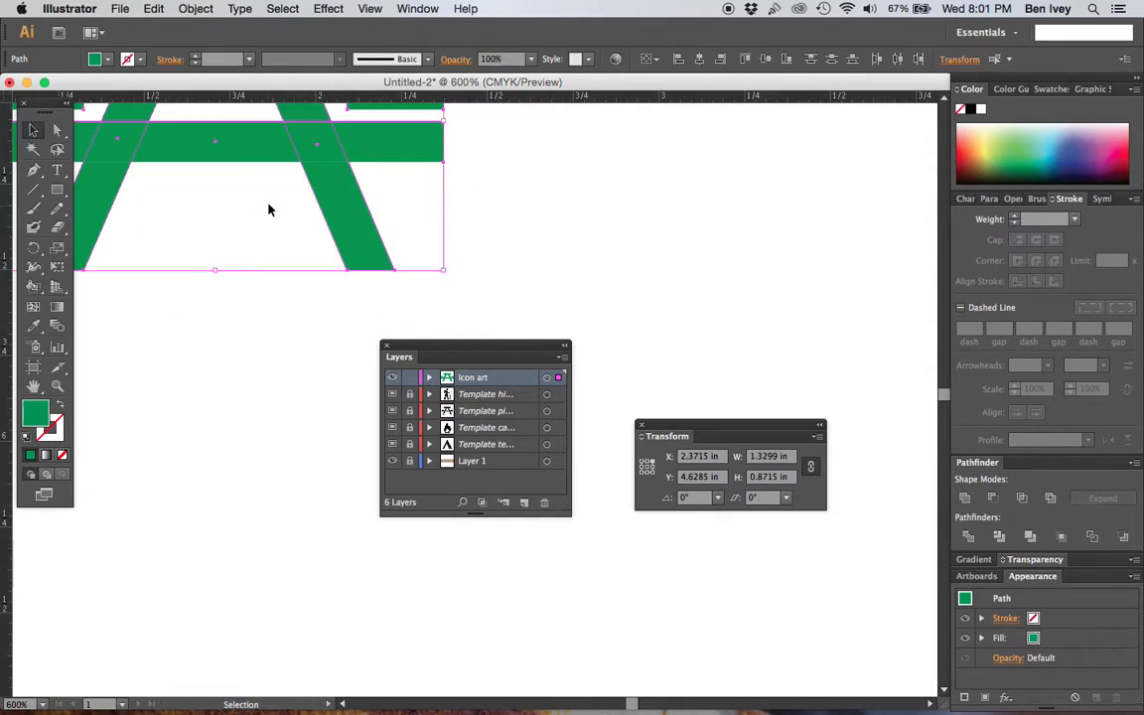
{"action": "scroll", "coordinate": [268, 210], "scroll_direction": "up", "scroll_amount": 4}
{"action": "scroll", "coordinate": [268, 209], "scroll_direction": "left", "scroll_amount": 3}
{"action": "left_click", "coordinate": [418, 354]}
{"action": "left_click_drag", "start_coordinate": [486, 345], "coordinate": [621, 516]}
{"action": "left_click", "coordinate": [648, 288]}
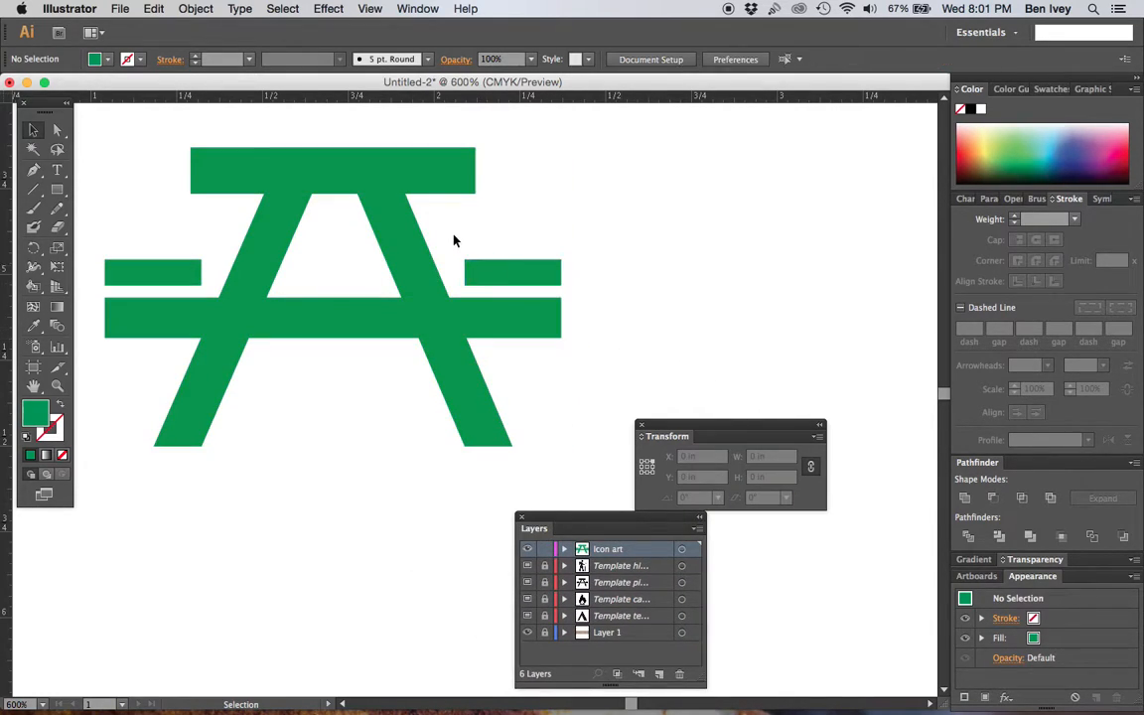
Step: Examine the individual shapes that make up the green picnic table by selecting its legs, bench and seat pieces
{"action": "left_click", "coordinate": [401, 225]}
{"action": "left_click", "coordinate": [306, 216]}
{"action": "left_click", "coordinate": [342, 243]}
{"action": "left_click", "coordinate": [283, 238]}
{"action": "left_click", "coordinate": [365, 247]}
{"action": "mouse_move", "coordinate": [428, 249]}
{"action": "left_mouse_down"}
{"action": "mouse_move", "coordinate": [377, 299]}
{"action": "mouse_move", "coordinate": [401, 341]}
{"action": "mouse_move", "coordinate": [429, 249]}
{"action": "left_mouse_up"}
{"action": "left_click_drag", "start_coordinate": [133, 136], "coordinate": [547, 487]}
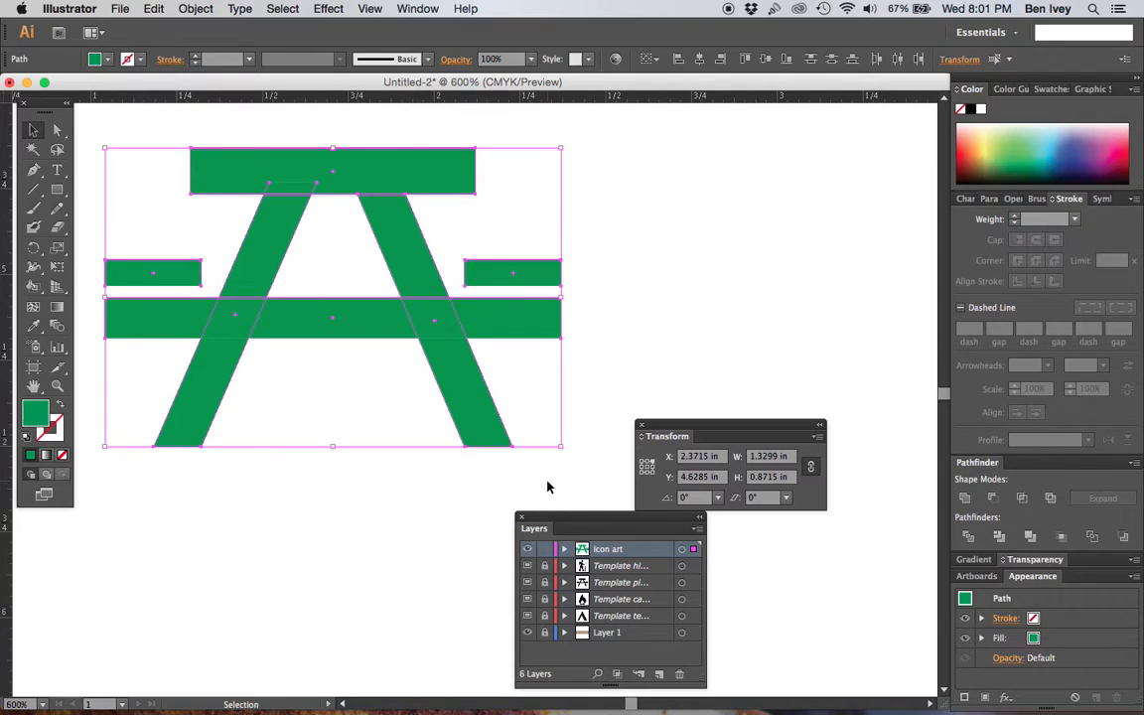
{"action": "left_click", "coordinate": [362, 411]}
{"action": "left_click", "coordinate": [448, 365]}
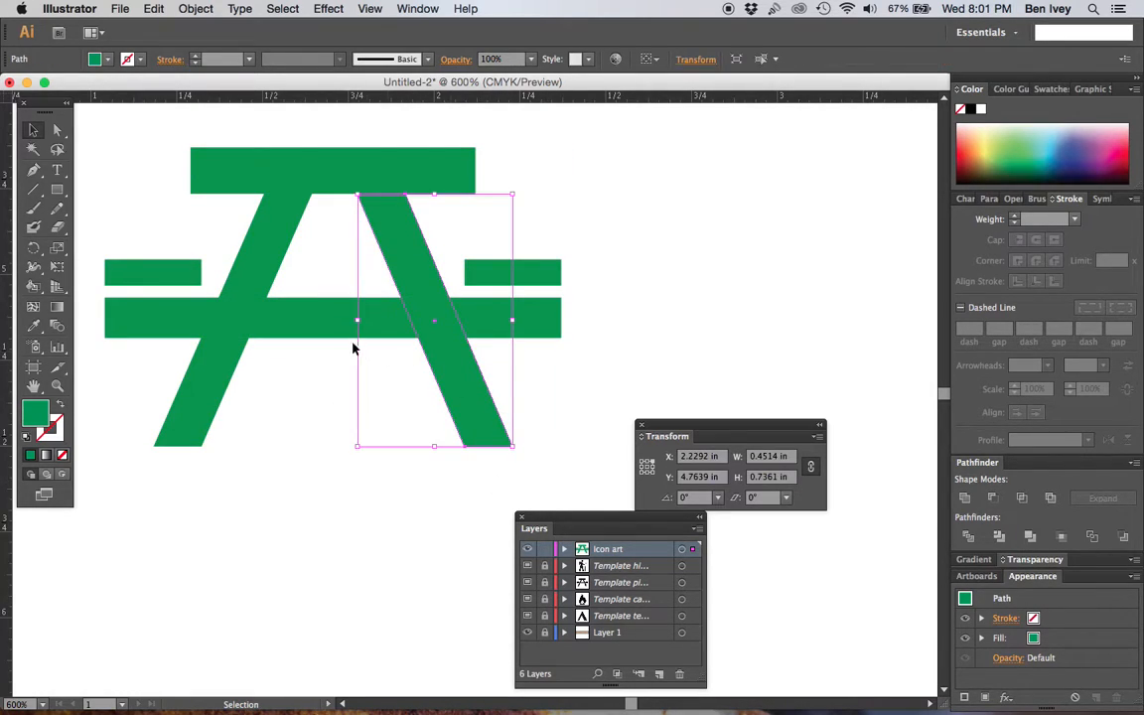
{"action": "left_click", "coordinate": [303, 320], "text": "shift"}
{"action": "left_click", "coordinate": [198, 347], "text": "shift"}
{"action": "left_click", "coordinate": [169, 266], "text": "shift"}
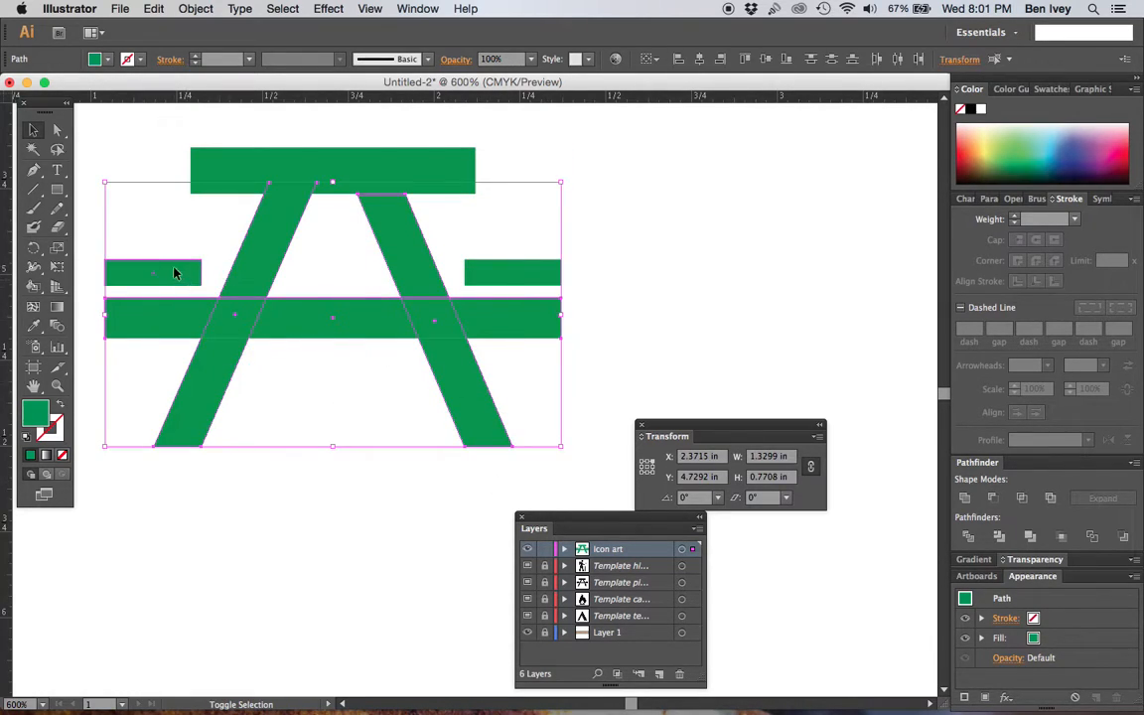
{"action": "left_click", "coordinate": [167, 231]}
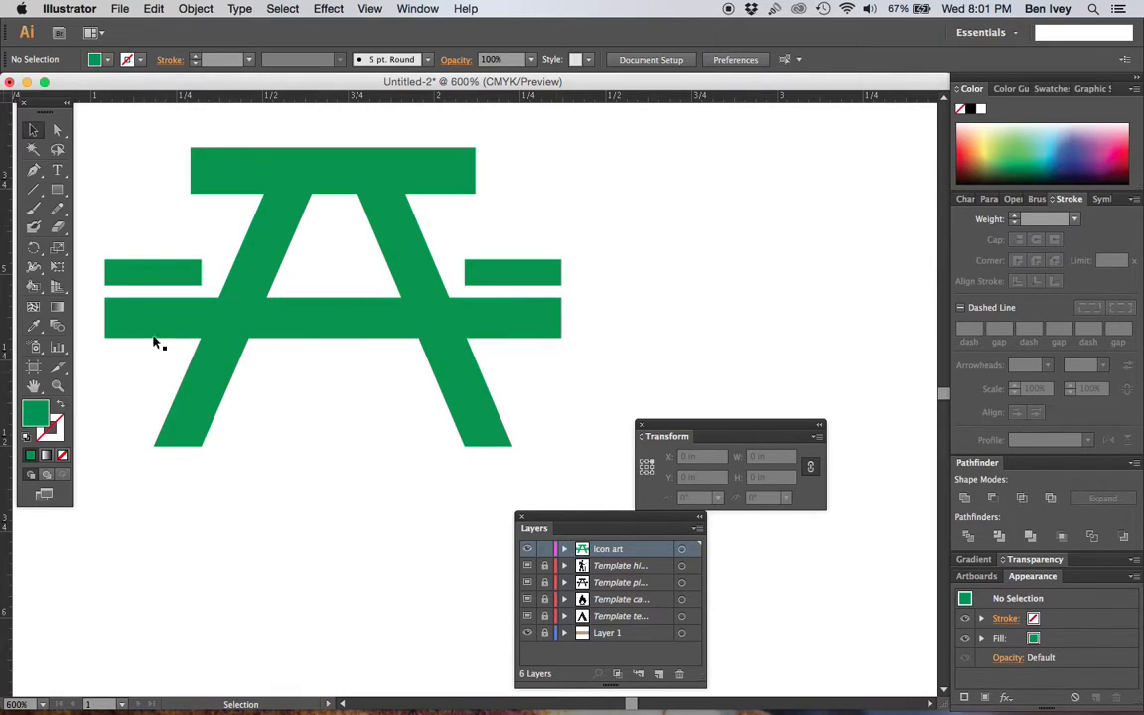
{"action": "left_click", "coordinate": [219, 380]}
{"action": "left_click", "coordinate": [447, 395]}
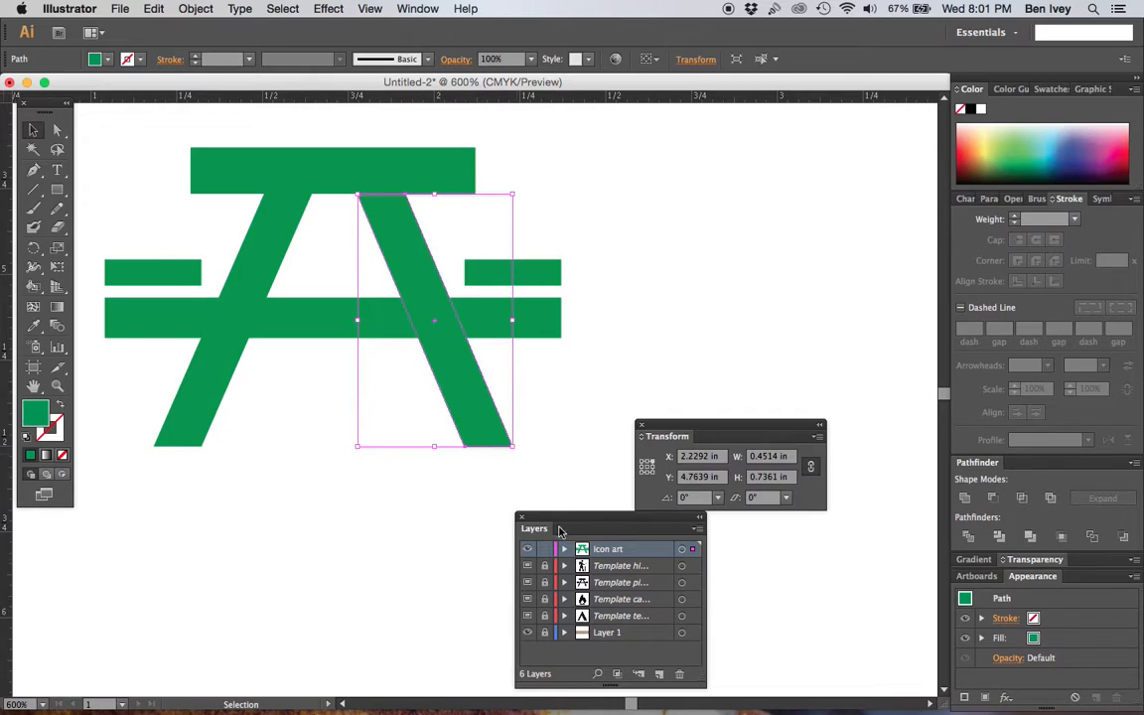
Step: Expand the Icon art layer to list its separate paths and place the Layers panel beside the picnic table
{"action": "left_click_drag", "start_coordinate": [561, 517], "coordinate": [503, 324]}
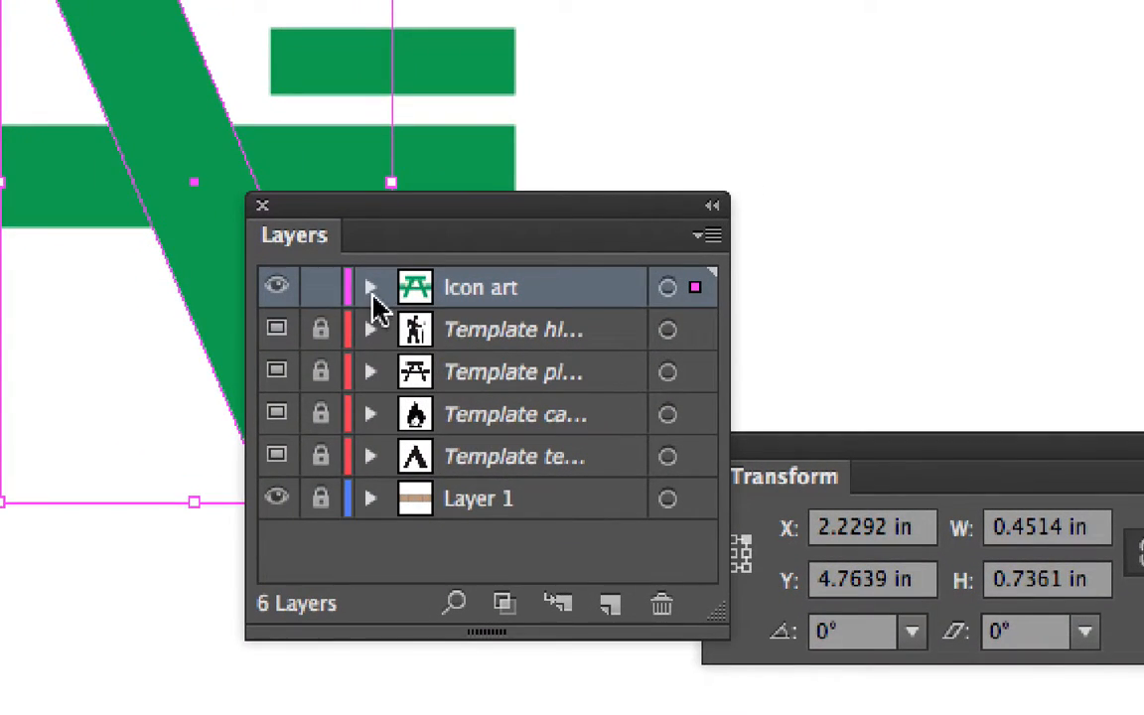
{"action": "left_click", "coordinate": [371, 286]}
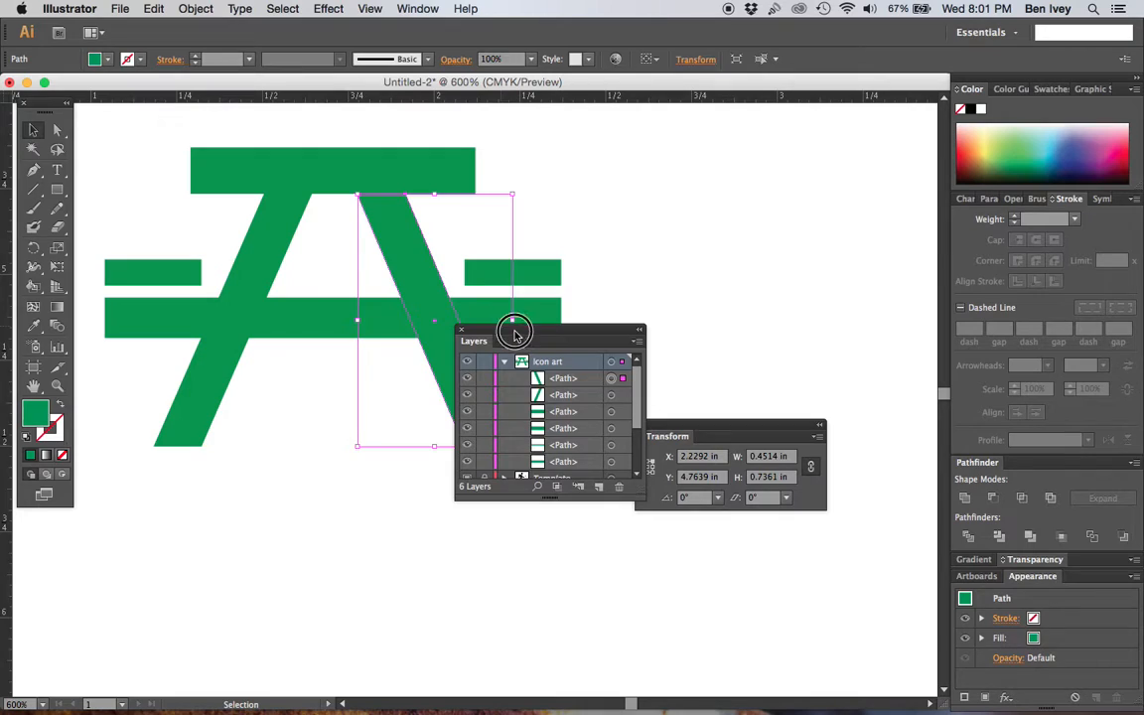
{"action": "left_click_drag", "start_coordinate": [515, 335], "coordinate": [646, 333]}
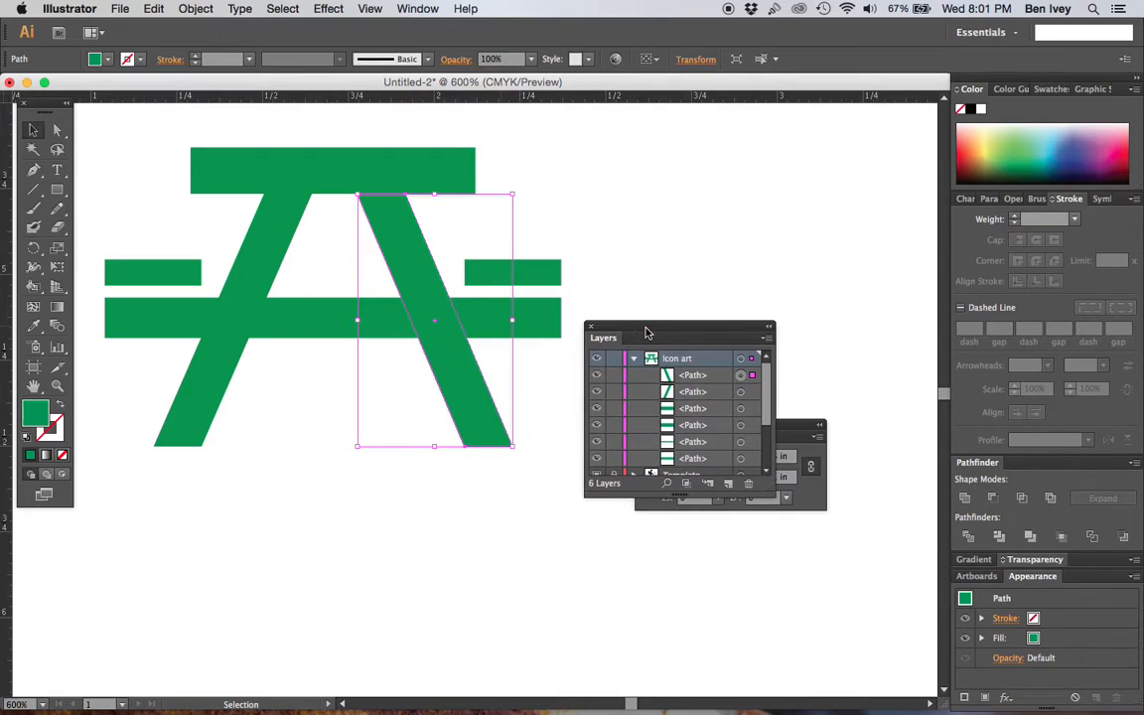
Step: Group all the pieces of the green picnic table into one object and deselect it
{"action": "left_click", "coordinate": [318, 263]}
{"action": "left_click_drag", "start_coordinate": [109, 138], "coordinate": [563, 500]}
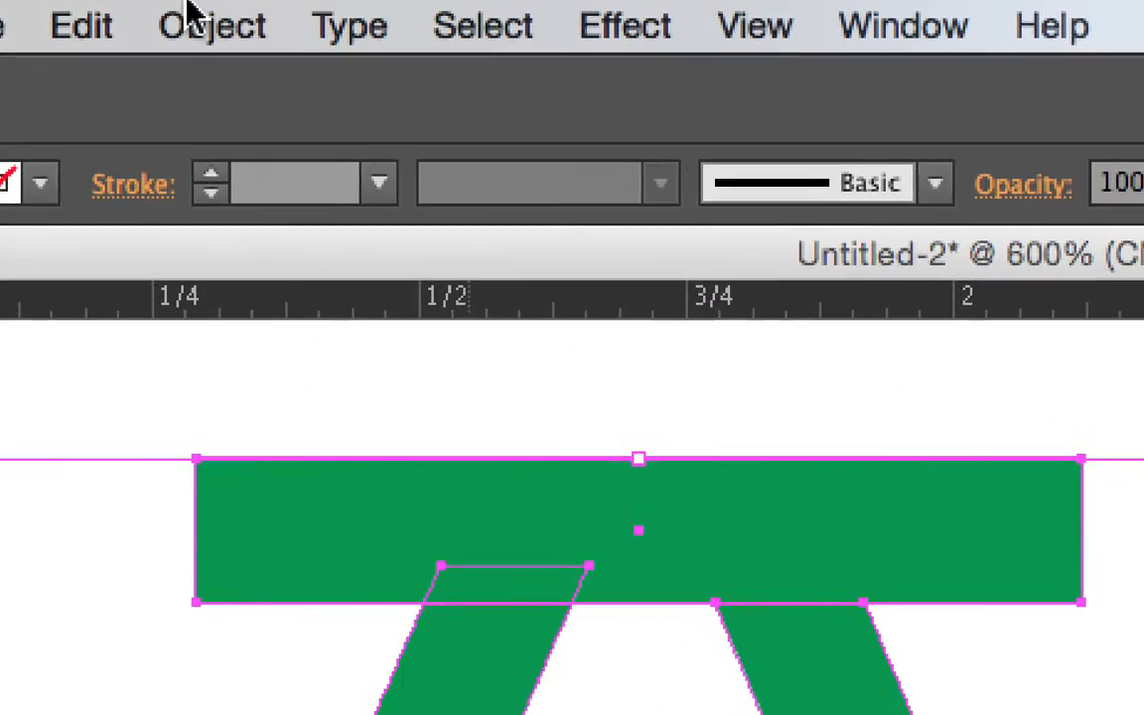
{"action": "left_click", "coordinate": [195, 8]}
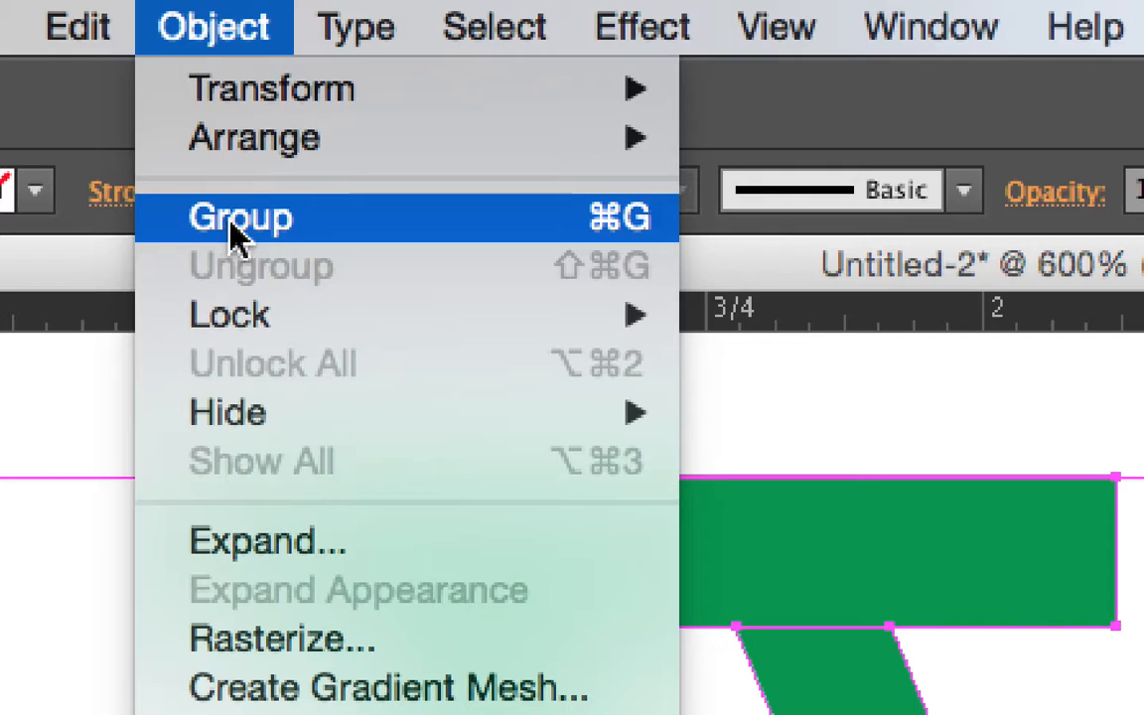
{"action": "left_click", "coordinate": [572, 235]}
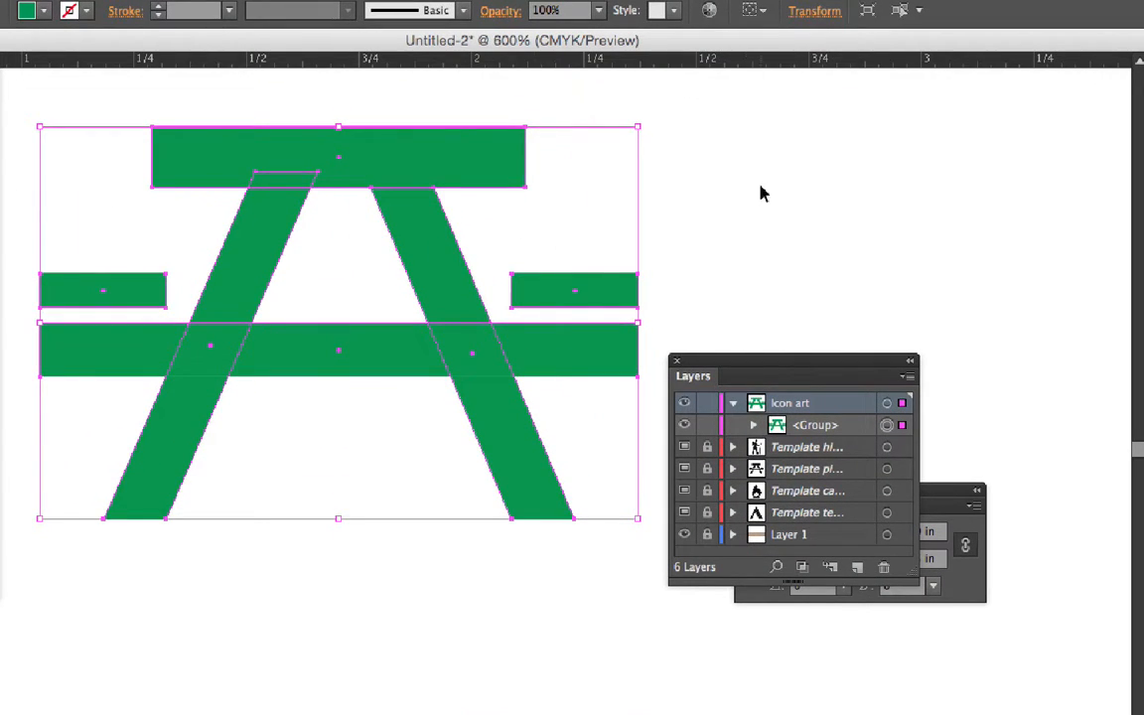
{"action": "left_click", "coordinate": [784, 188]}
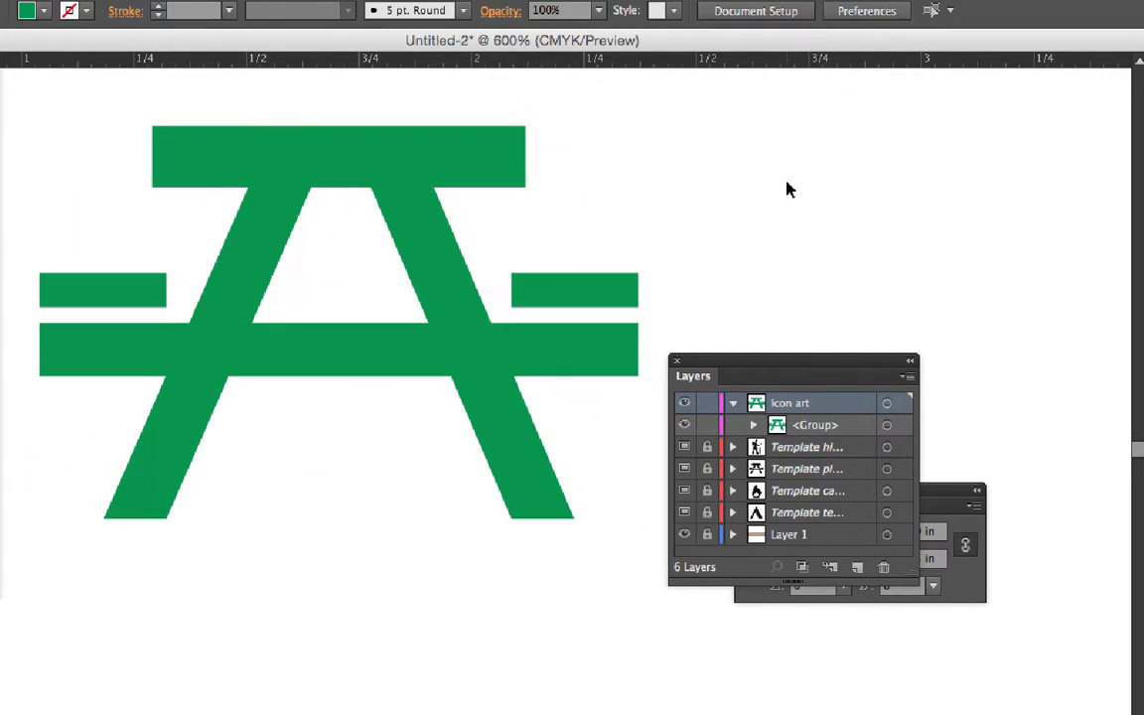
Step: Move the picnic table group a short distance and back to test that its pieces travel together
{"action": "left_click", "coordinate": [473, 170]}
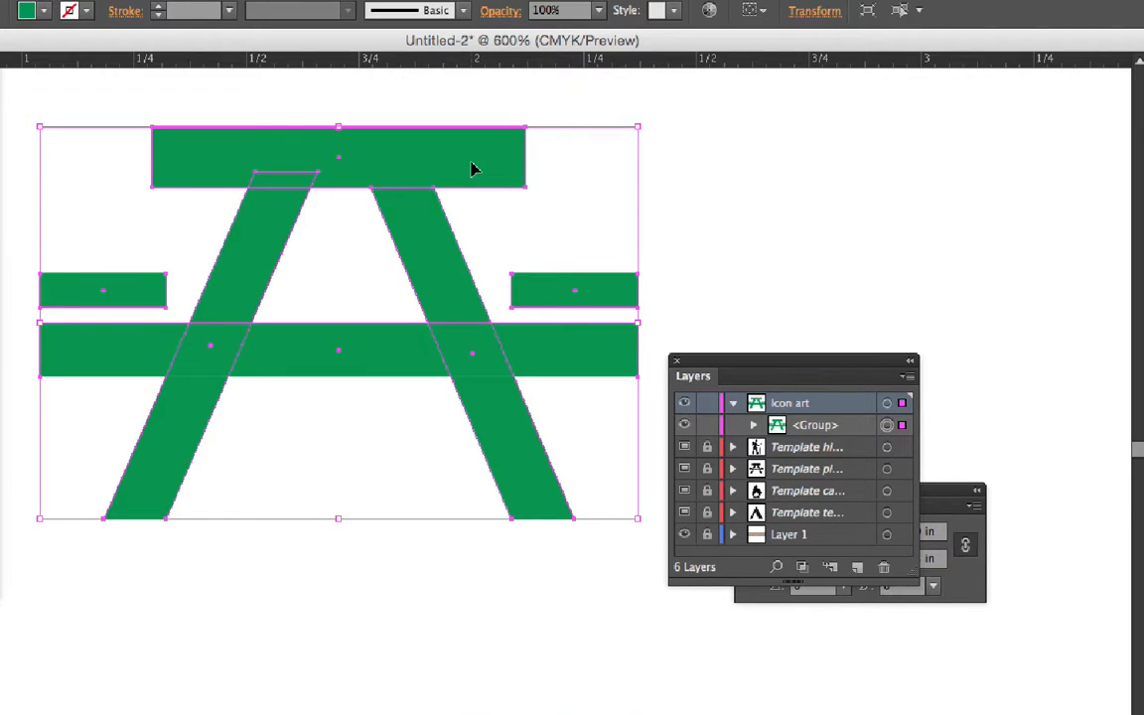
{"action": "left_click_drag", "start_coordinate": [473, 171], "coordinate": [608, 214]}
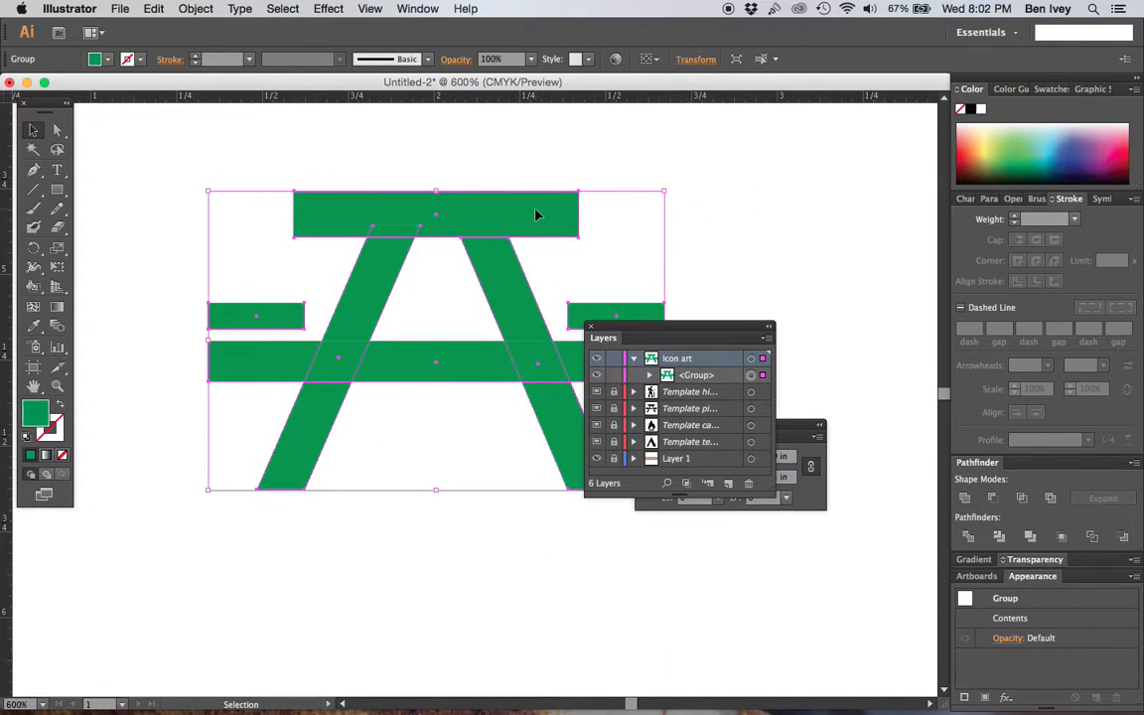
{"action": "left_click", "coordinate": [525, 158]}
{"action": "left_click_drag", "start_coordinate": [567, 222], "coordinate": [491, 196]}
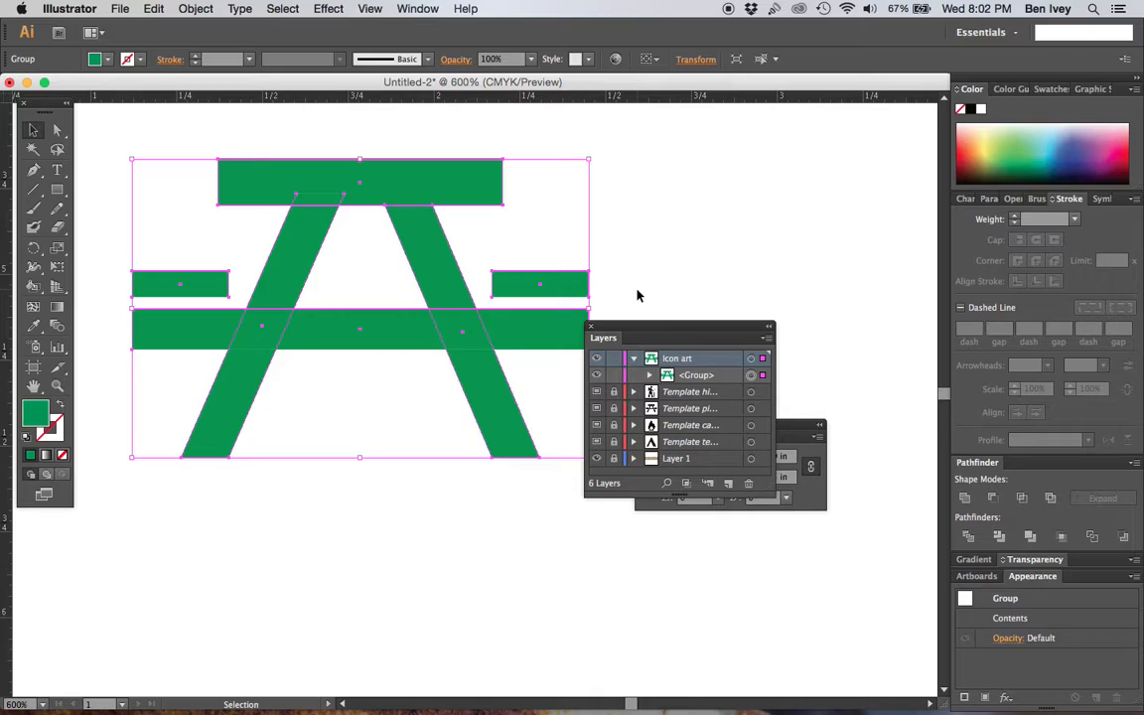
Step: Place the green picnic table group over the picnic table template in the first rounded square and deselect it
{"action": "key", "text": "super+0"}
{"action": "left_click", "coordinate": [563, 316]}
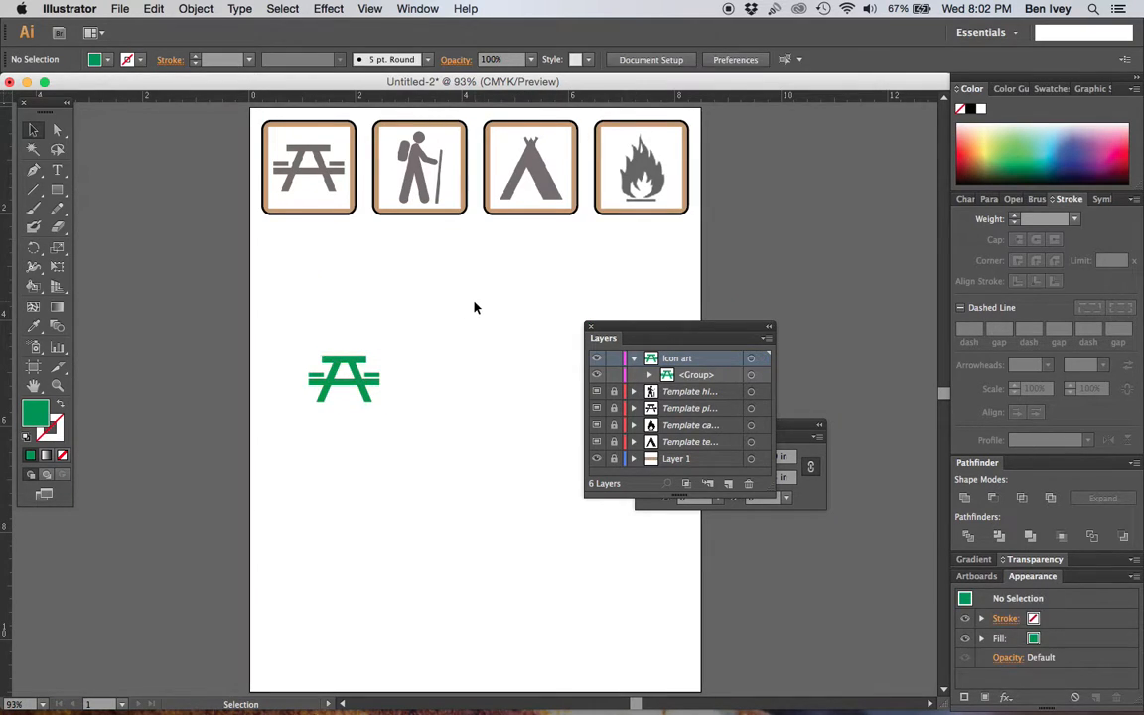
{"action": "left_click", "coordinate": [338, 373]}
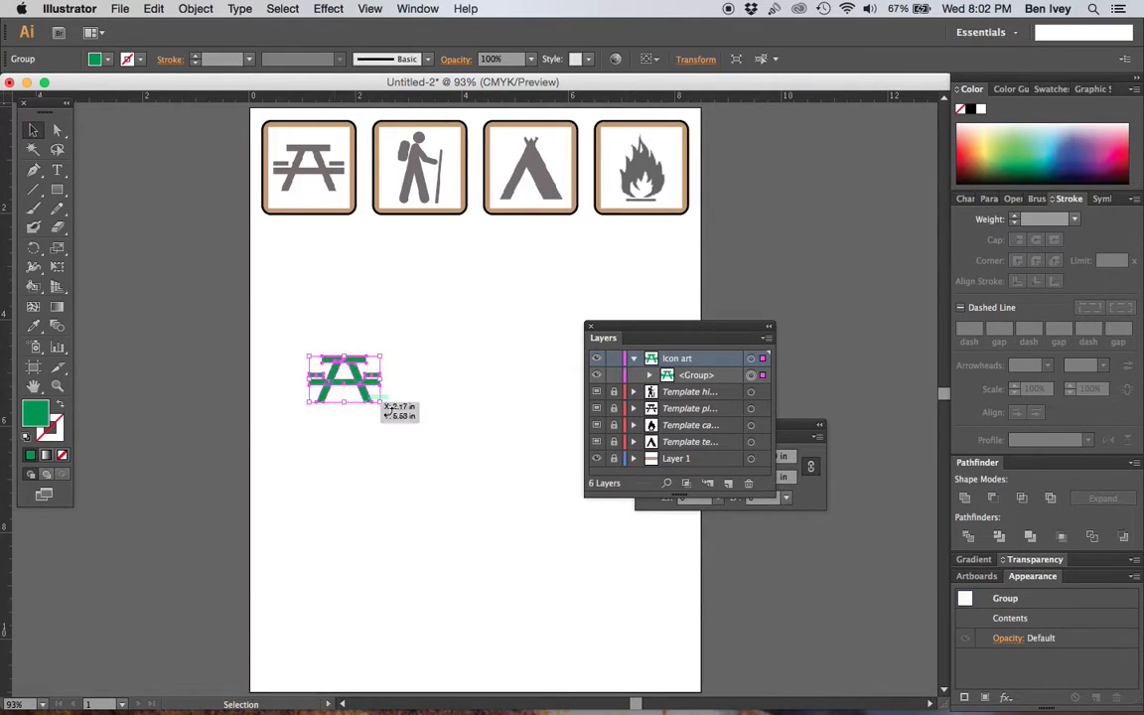
{"action": "left_click", "coordinate": [375, 412]}
{"action": "left_click", "coordinate": [356, 371]}
{"action": "left_click_drag", "start_coordinate": [357, 372], "coordinate": [320, 171]}
{"action": "left_click", "coordinate": [369, 263]}
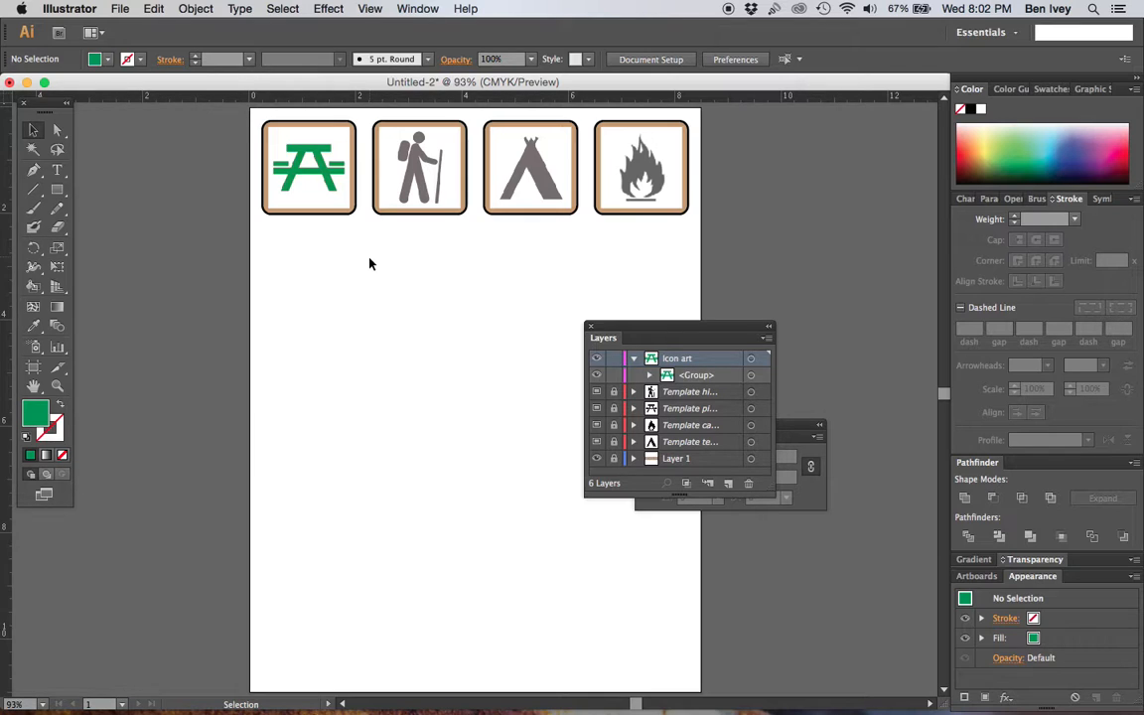
Step: Clear the workspace around the hiker template by moving the Layers panel away, closing the Transform panel and floating the Stroke panel beside the hiker
{"action": "scroll", "coordinate": [369, 259], "scroll_direction": "up", "scroll_amount": 5}
{"action": "scroll", "coordinate": [370, 258], "scroll_direction": "left", "scroll_amount": 2}
{"action": "key", "text": "super+="}
{"action": "key", "text": "super+="}
{"action": "key", "text": "super+="}
{"action": "scroll", "coordinate": [369, 243], "scroll_direction": "up", "scroll_amount": 7}
{"action": "scroll", "coordinate": [370, 243], "scroll_direction": "left", "scroll_amount": 4}
{"action": "key", "text": "super+="}
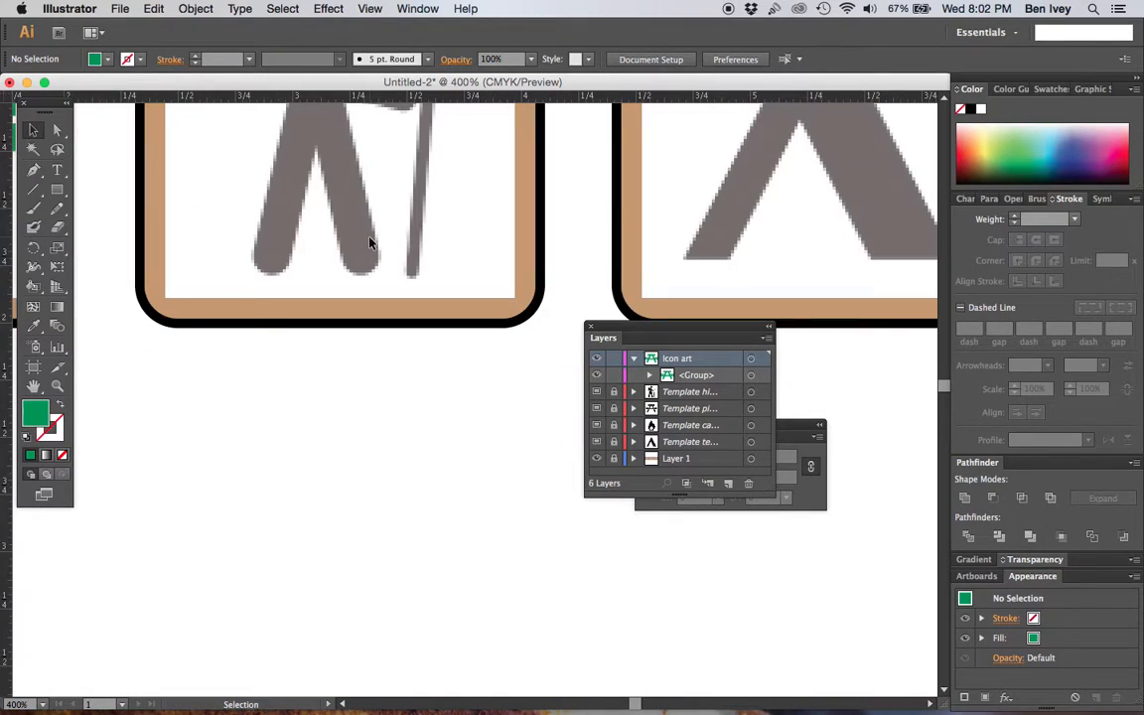
{"action": "key", "text": "super+="}
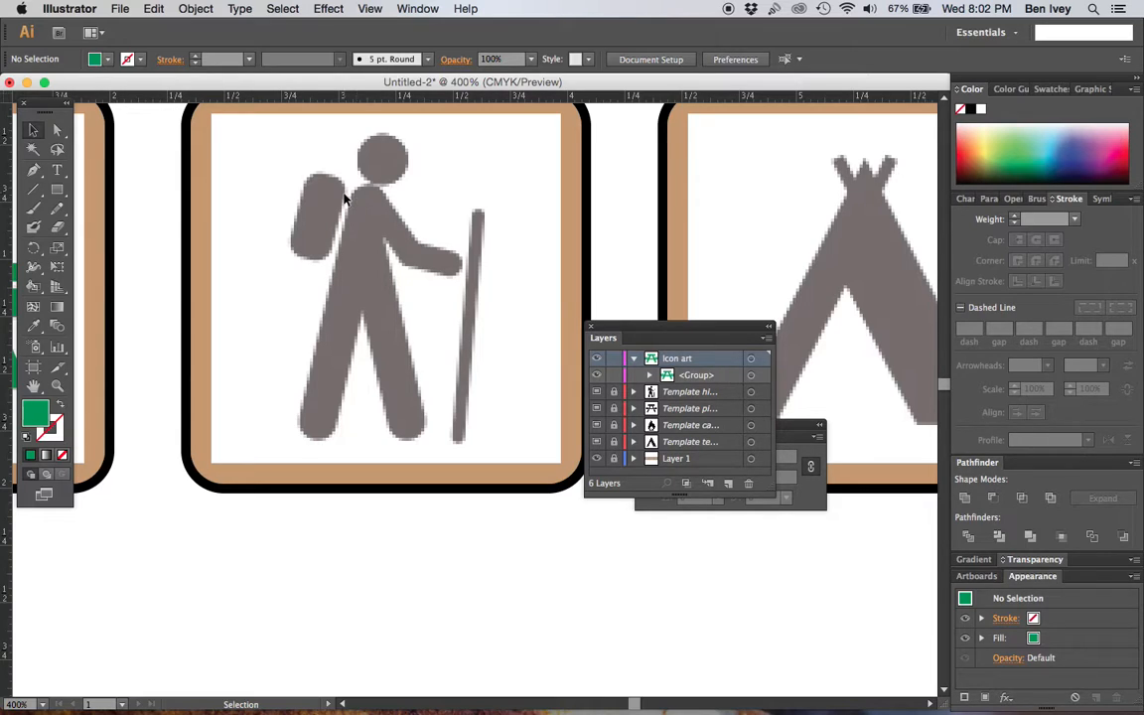
{"action": "left_click_drag", "start_coordinate": [635, 335], "coordinate": [836, 526]}
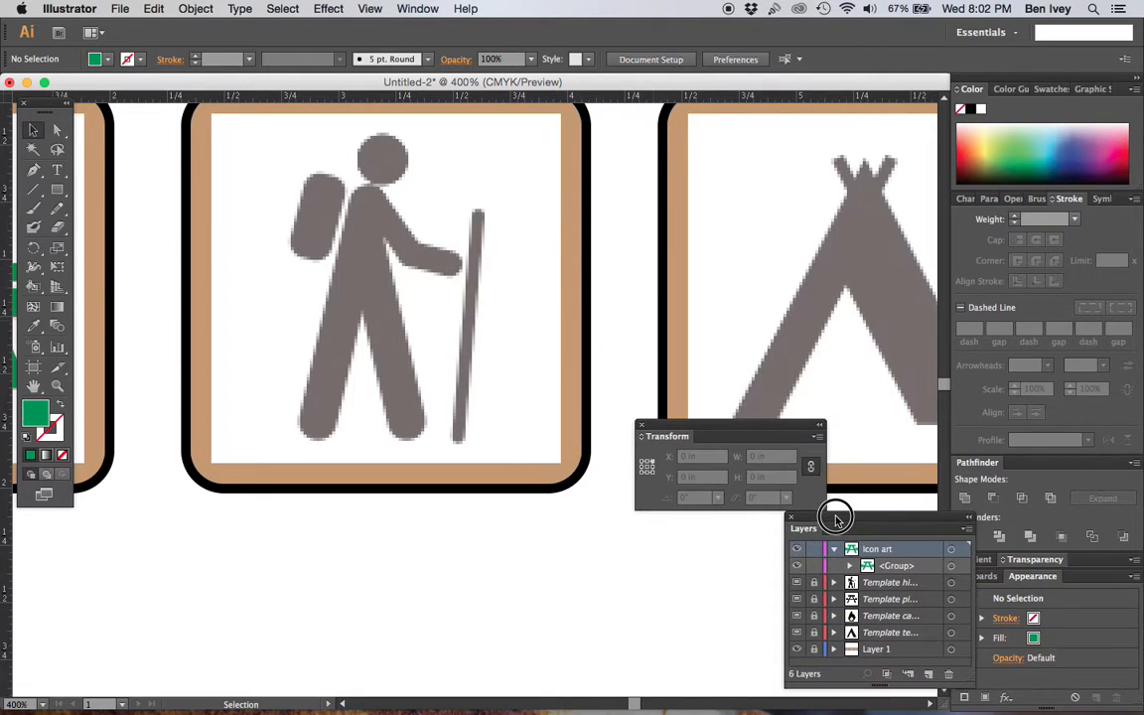
{"action": "left_click", "coordinate": [639, 426]}
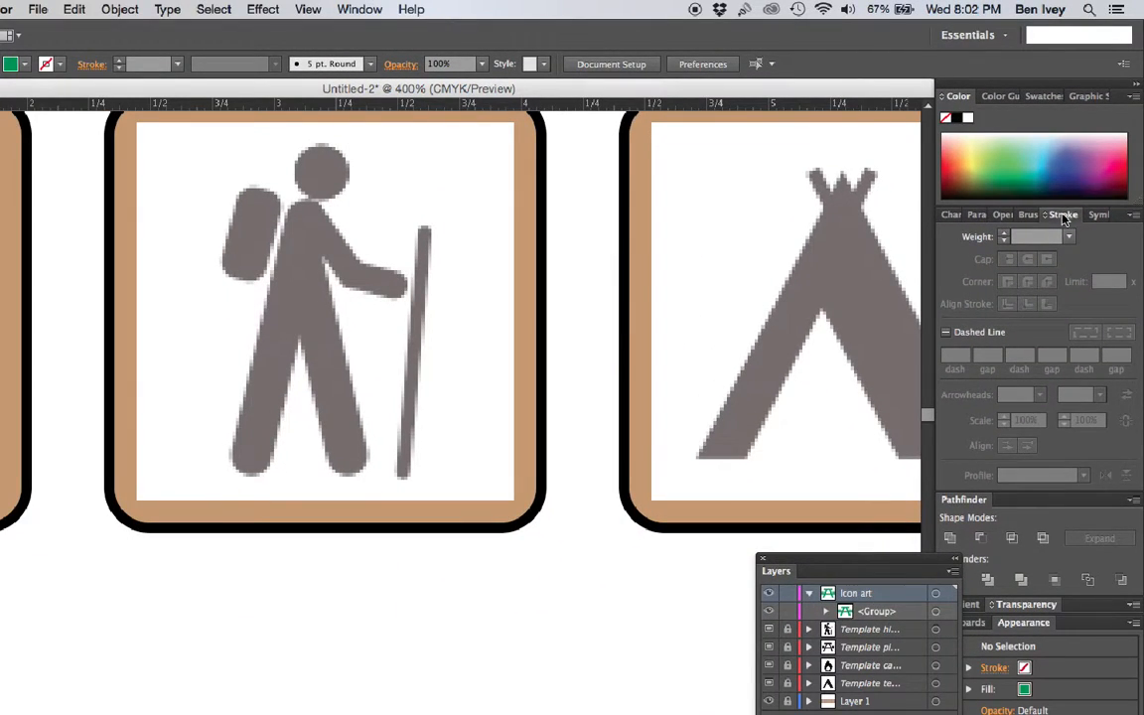
{"action": "left_click_drag", "start_coordinate": [1063, 218], "coordinate": [492, 230]}
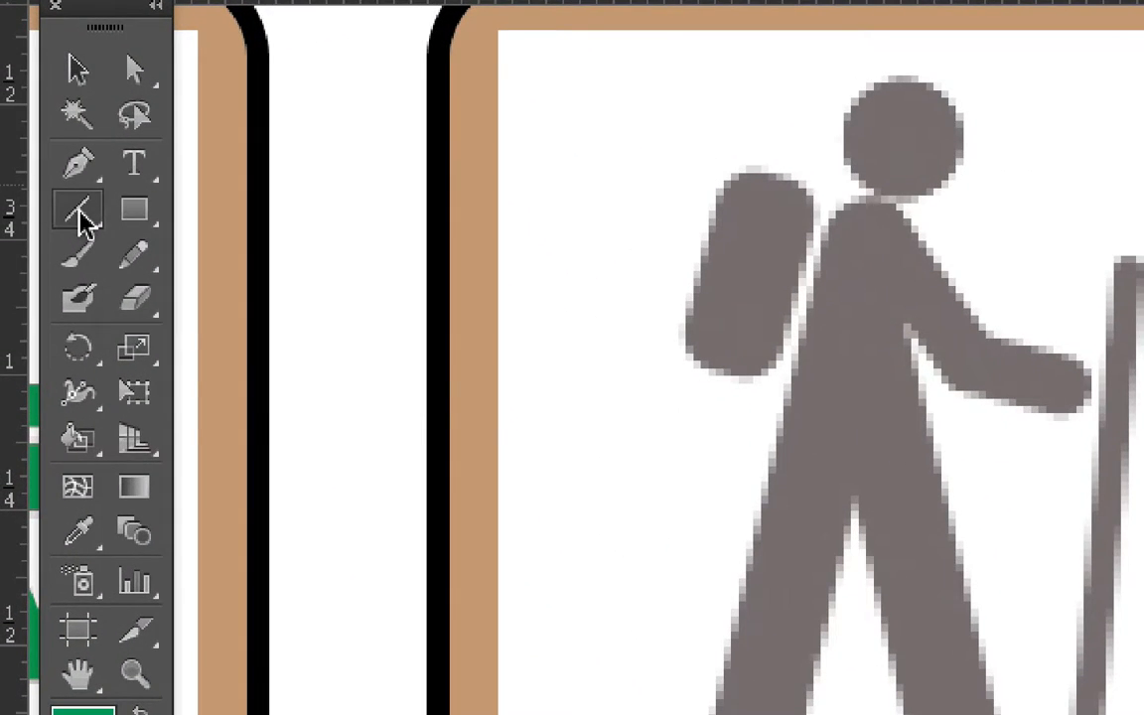
Step: Draw a line segment with no fill and a red stroke from the hiker's rear foot up to the shoulder
{"action": "left_click", "coordinate": [35, 193]}
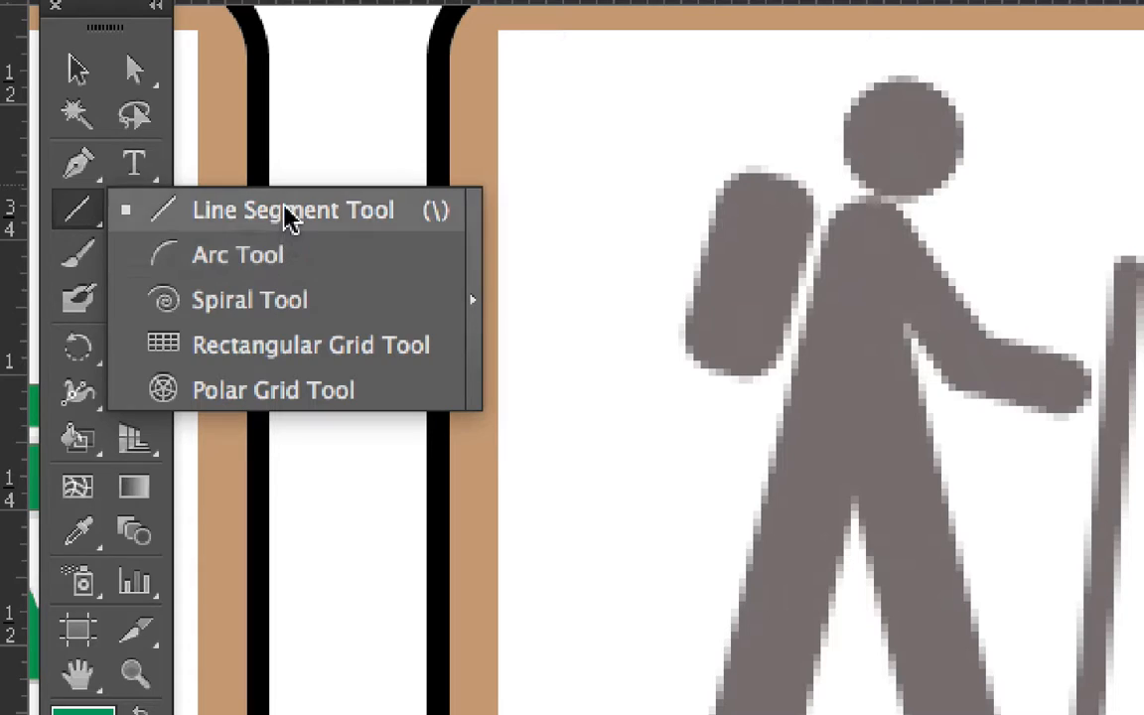
{"action": "left_click", "coordinate": [248, 213]}
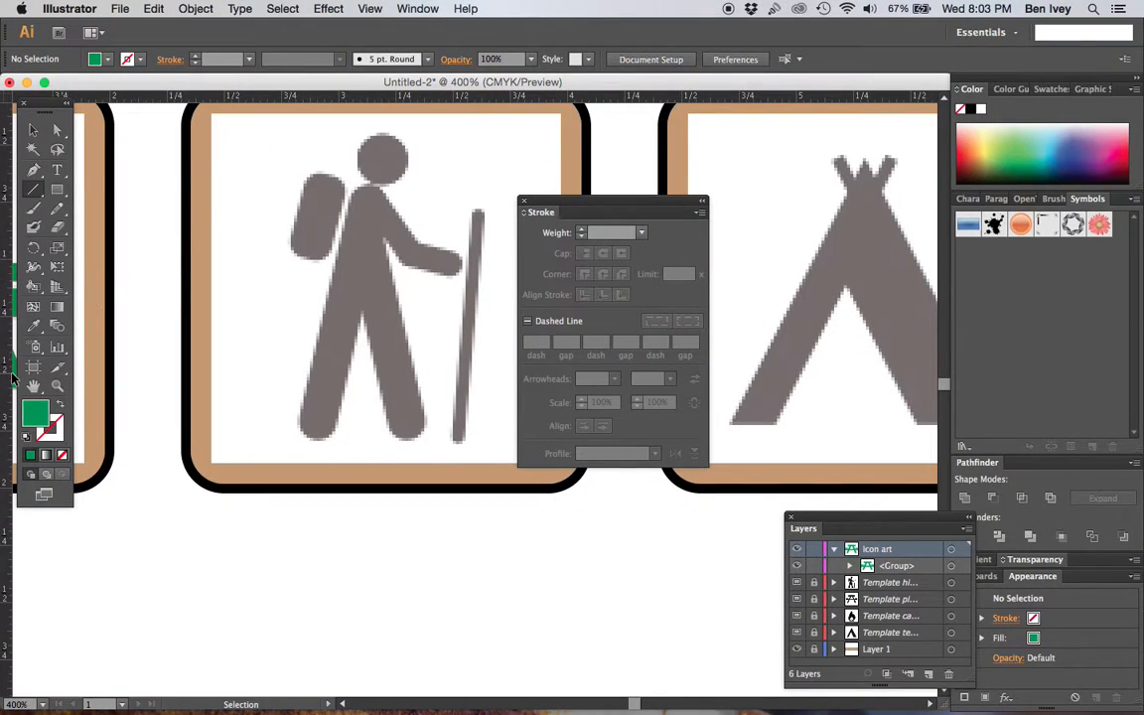
{"action": "key", "text": "shift+x"}
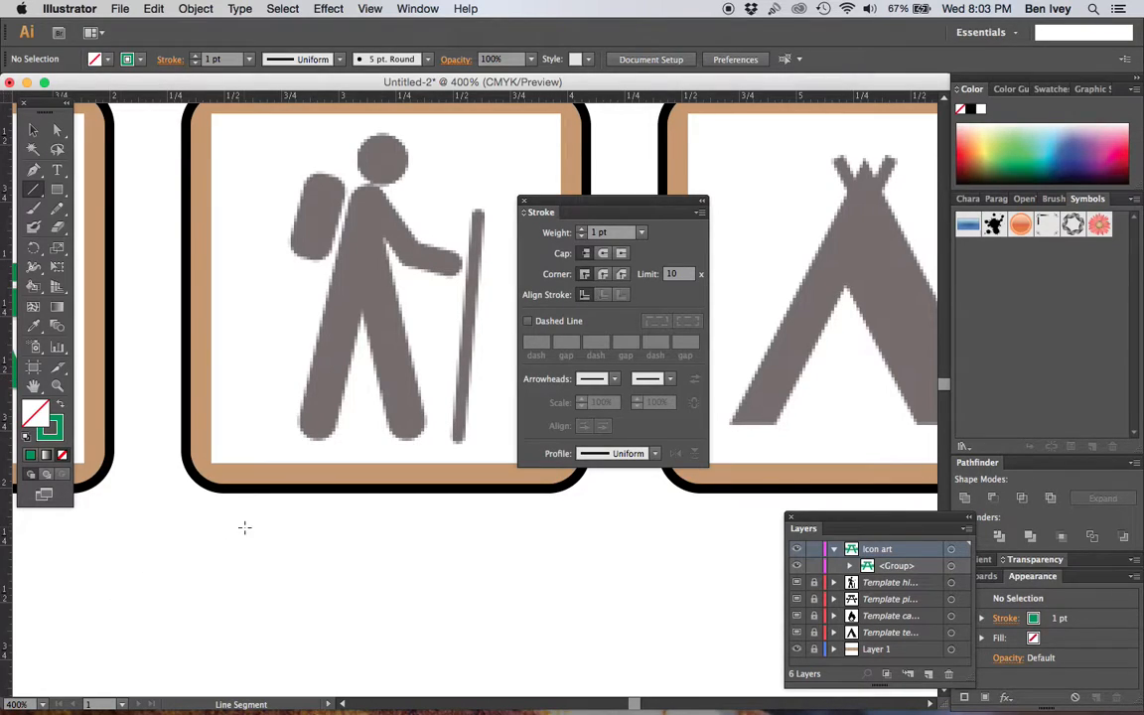
{"action": "left_click_drag", "start_coordinate": [314, 422], "coordinate": [364, 209]}
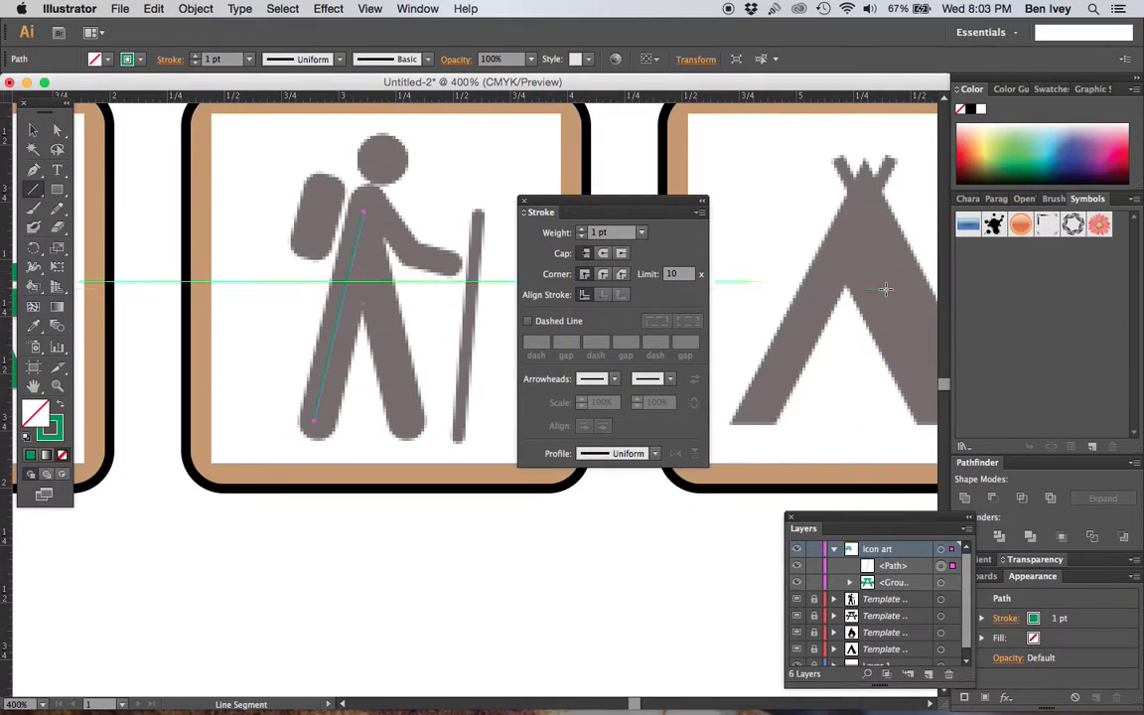
{"action": "left_click", "coordinate": [1128, 152]}
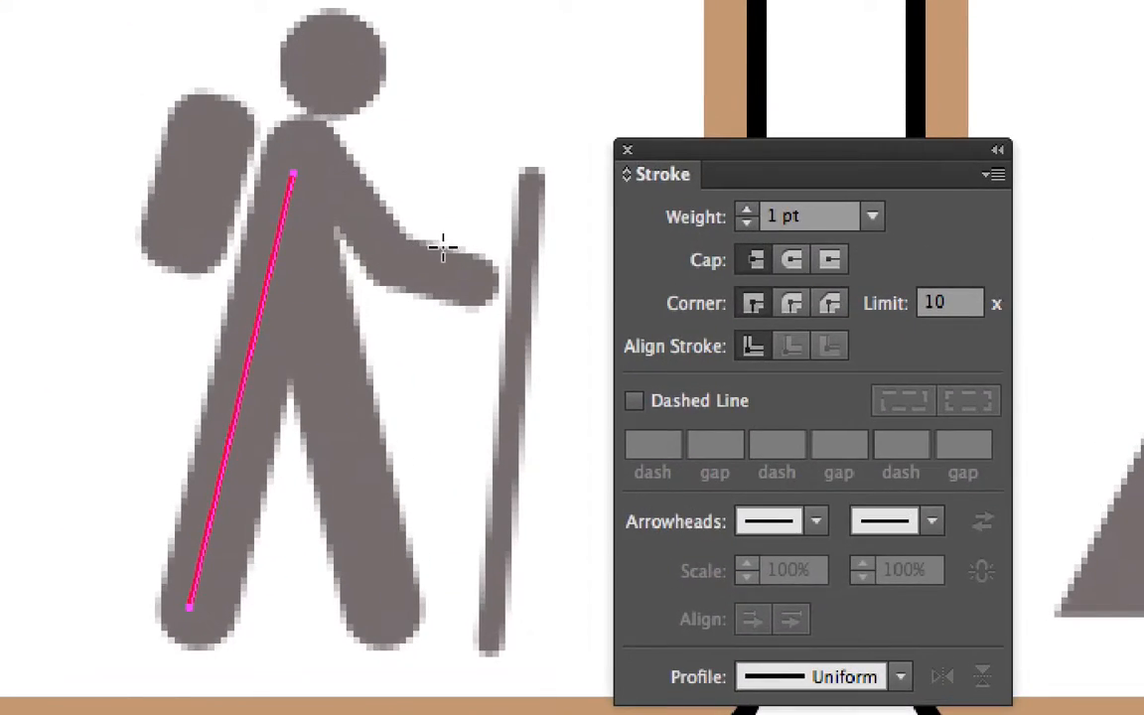
Step: Increase the rear-leg line's stroke weight to 10 pt
{"action": "left_click", "coordinate": [715, 213]}
{"action": "left_click", "coordinate": [745, 212]}
{"action": "left_click", "coordinate": [745, 211]}
{"action": "left_click", "coordinate": [745, 211]}
{"action": "left_click", "coordinate": [745, 212]}
{"action": "left_click", "coordinate": [746, 211]}
{"action": "left_click", "coordinate": [745, 212]}
{"action": "left_click", "coordinate": [746, 211]}
{"action": "left_click", "coordinate": [746, 212]}
{"action": "left_click", "coordinate": [746, 212]}
{"action": "left_click", "coordinate": [745, 221]}
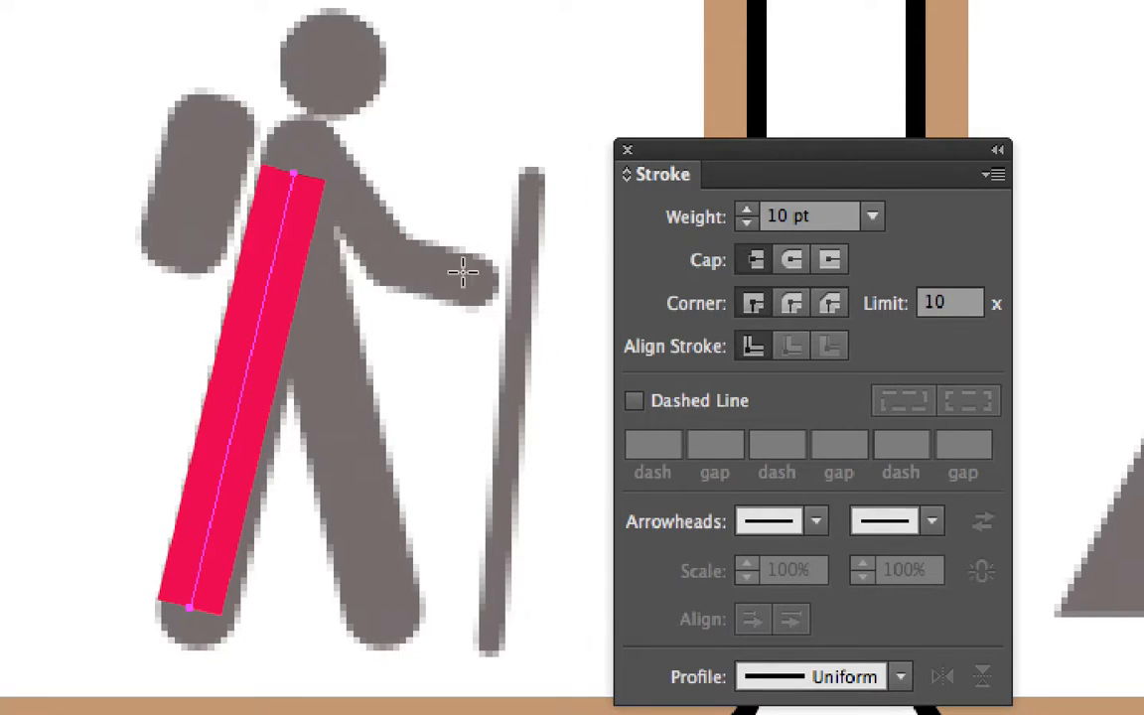
Step: Center the thick line on the hiker's rear leg, raise its top anchor toward the shoulder and give it round caps
{"action": "left_click", "coordinate": [290, 291]}
{"action": "mouse_move", "coordinate": [274, 287]}
{"action": "left_mouse_down"}
{"action": "mouse_move", "coordinate": [276, 306]}
{"action": "mouse_move", "coordinate": [282, 286]}
{"action": "left_mouse_up"}
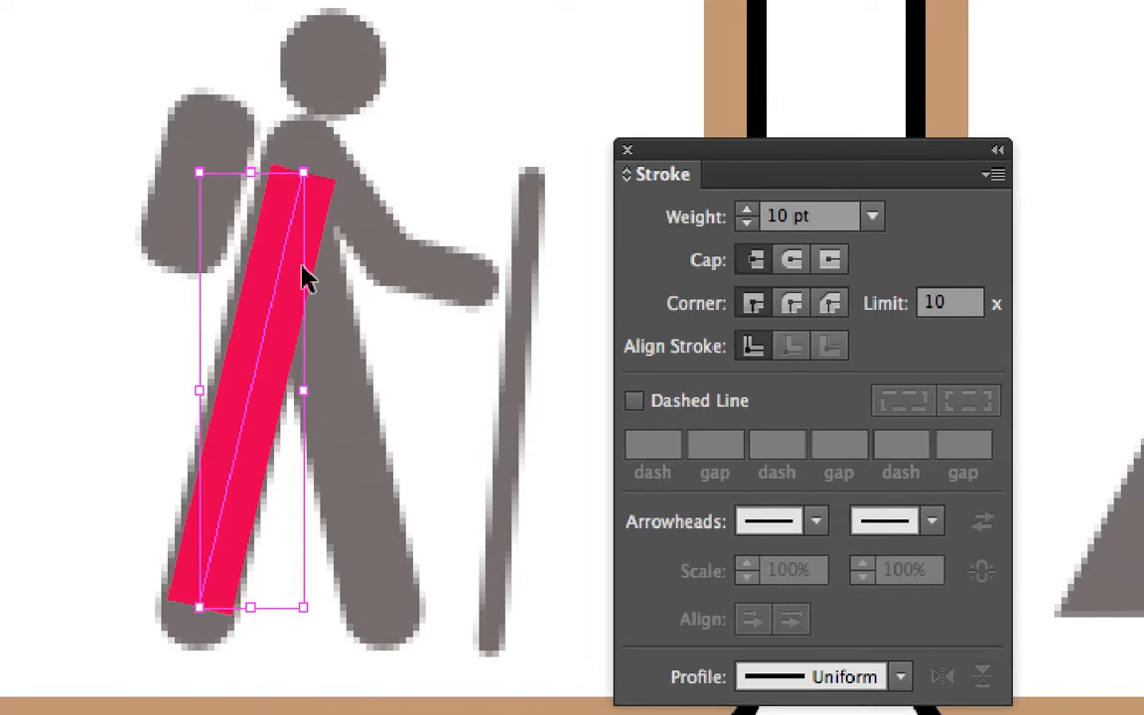
{"action": "key", "text": "a"}
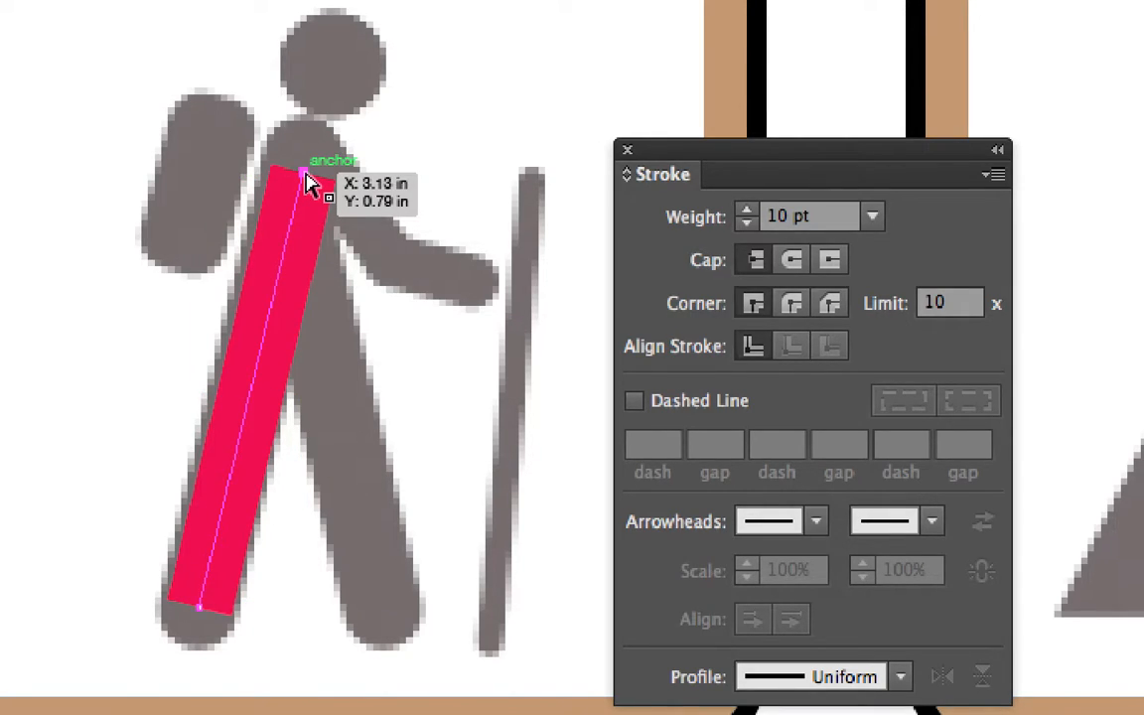
{"action": "left_click_drag", "start_coordinate": [307, 184], "coordinate": [310, 157]}
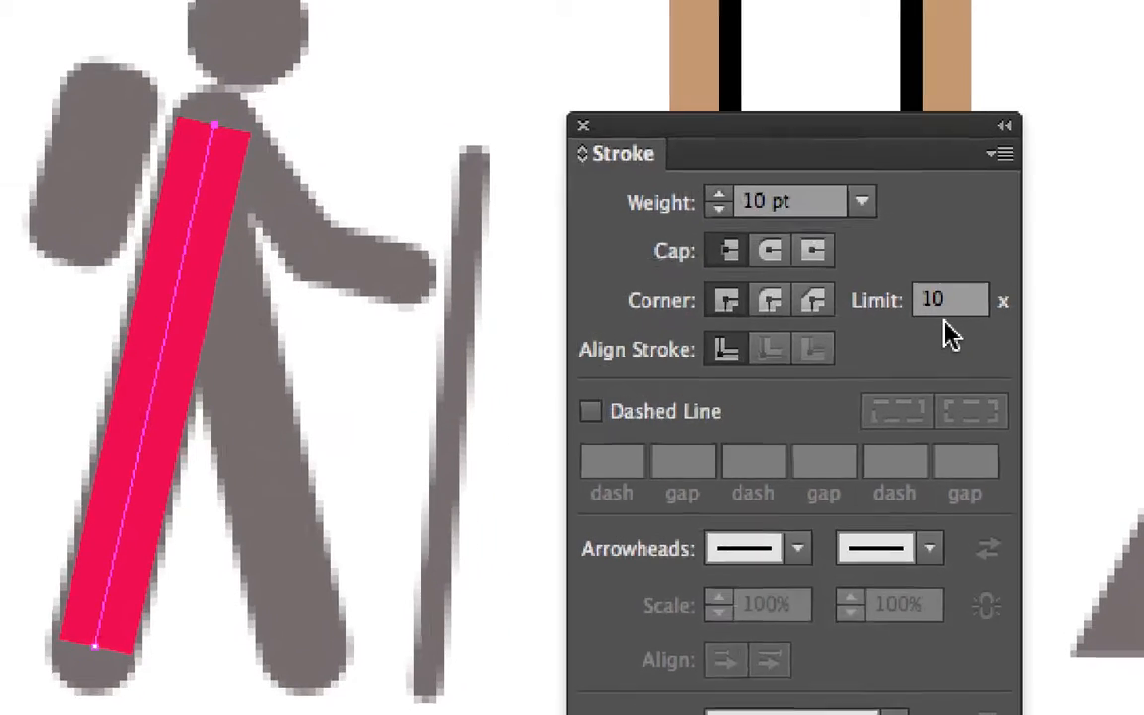
{"action": "left_click", "coordinate": [773, 252]}
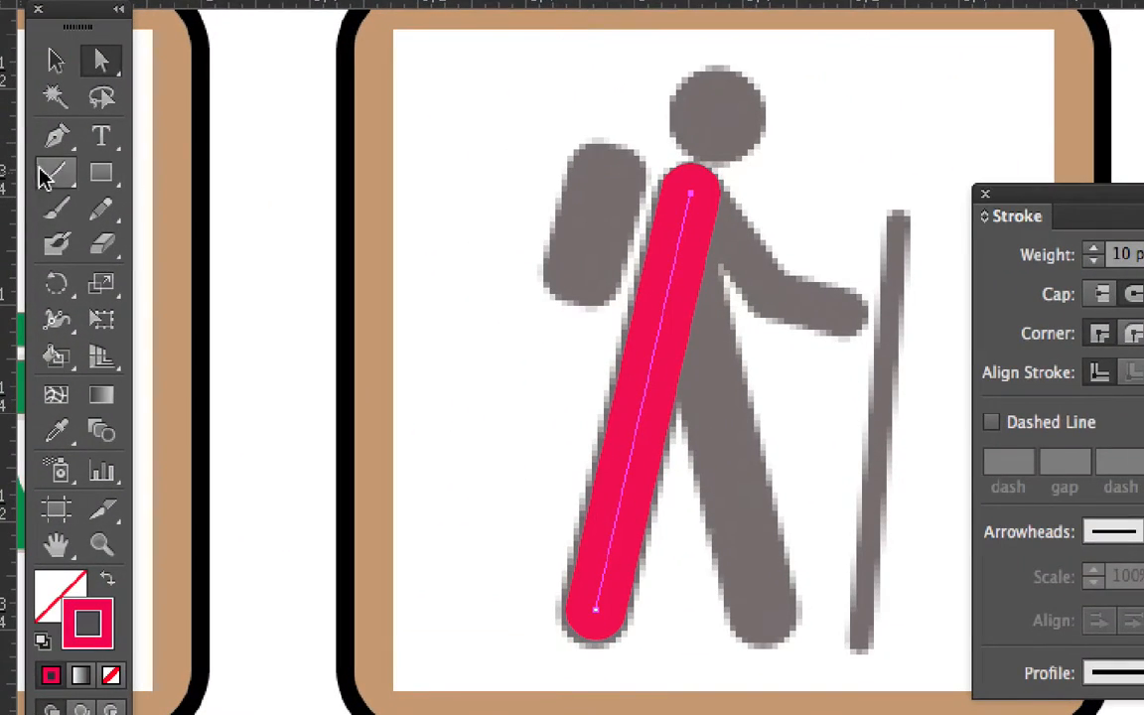
Step: Draw a second 10 pt line from the first line's top anchor to the front foot and refine its top anchor's position
{"action": "left_click", "coordinate": [33, 189]}
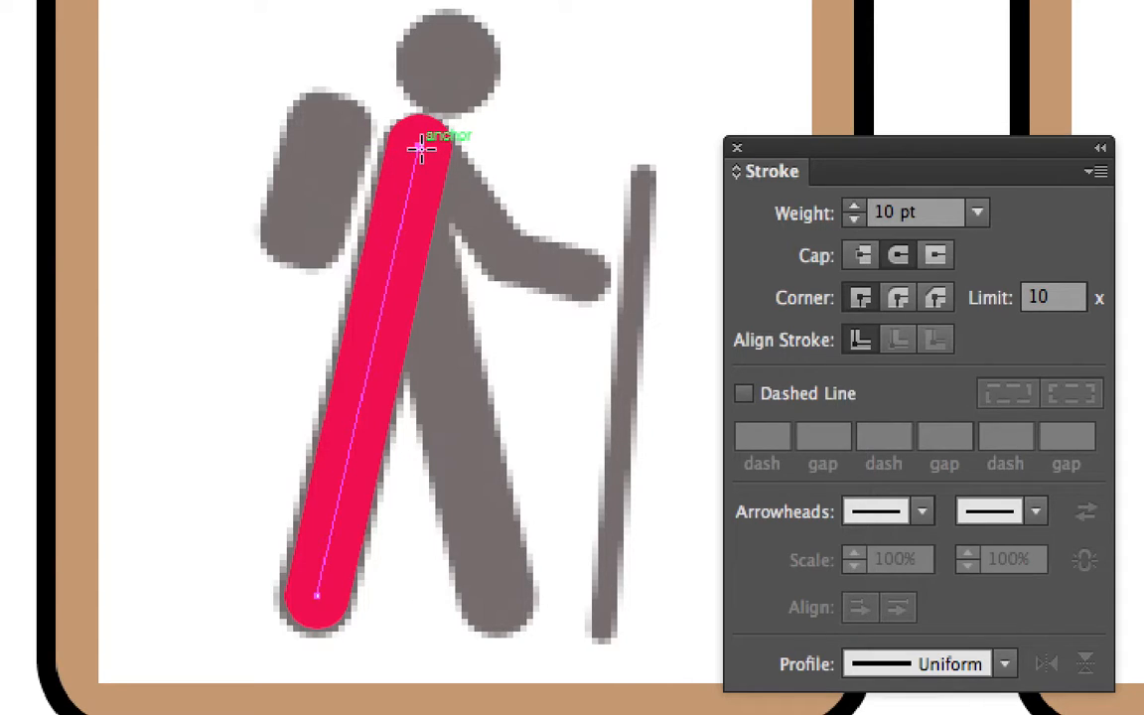
{"action": "mouse_move", "coordinate": [418, 147]}
{"action": "left_mouse_down"}
{"action": "mouse_move", "coordinate": [473, 442]}
{"action": "mouse_move", "coordinate": [477, 539]}
{"action": "mouse_move", "coordinate": [497, 596]}
{"action": "left_mouse_up"}
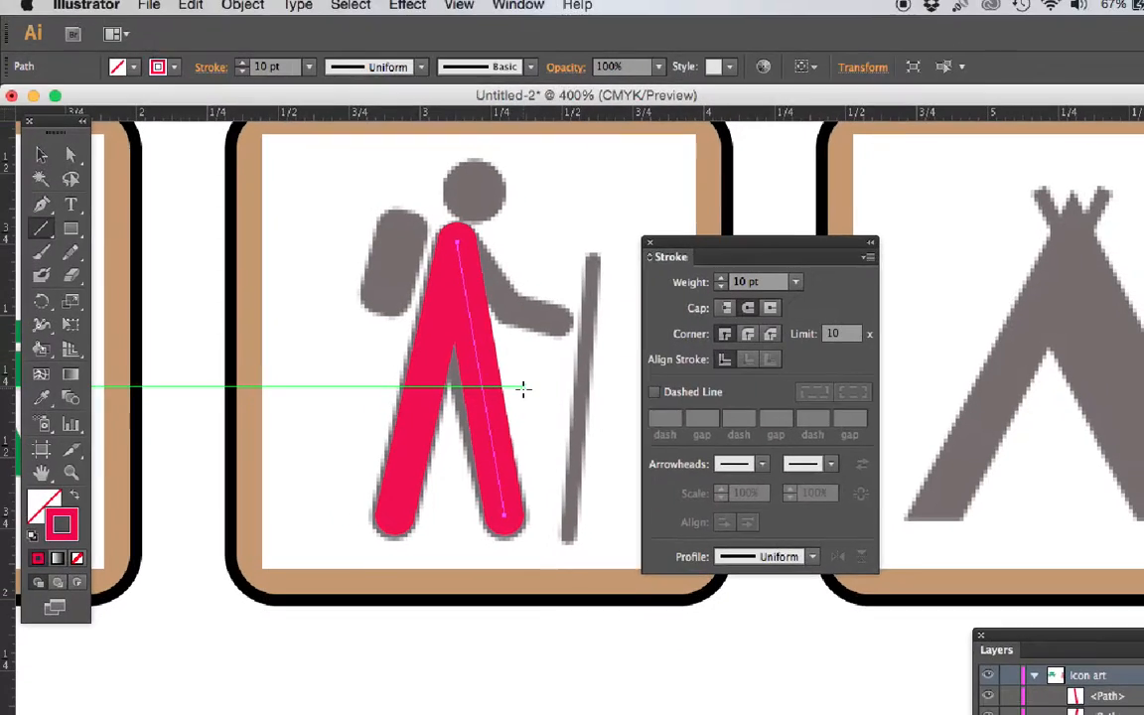
{"action": "left_click", "coordinate": [70, 158]}
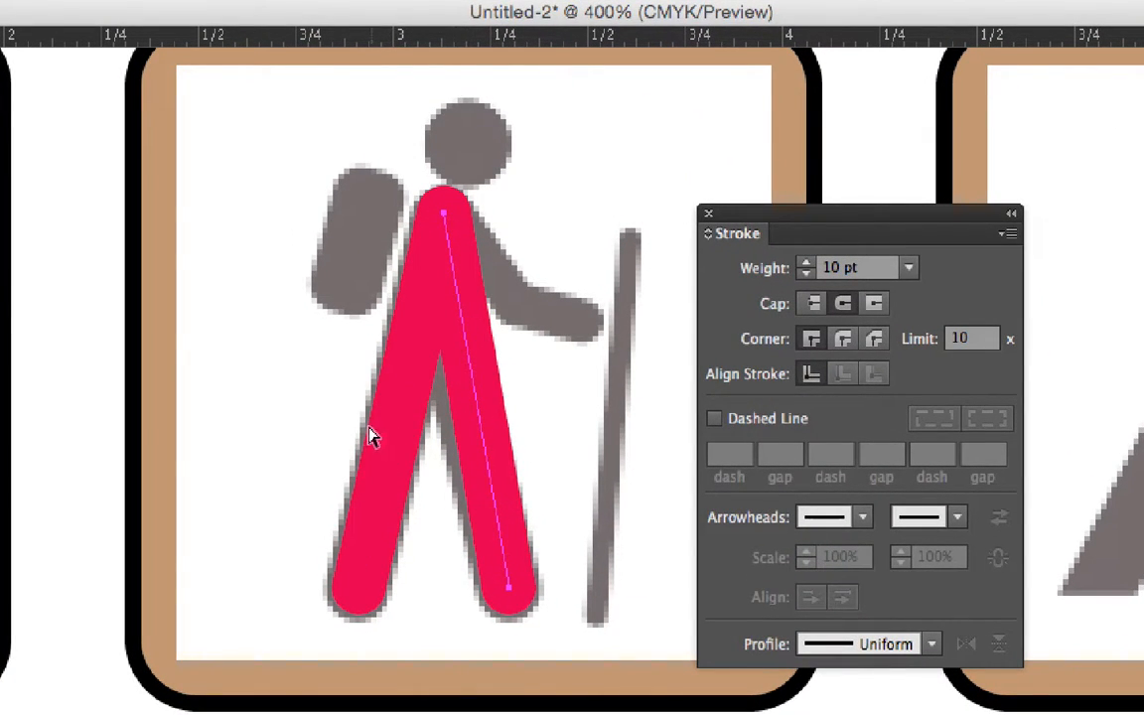
{"action": "left_click", "coordinate": [535, 344]}
{"action": "left_click", "coordinate": [454, 224]}
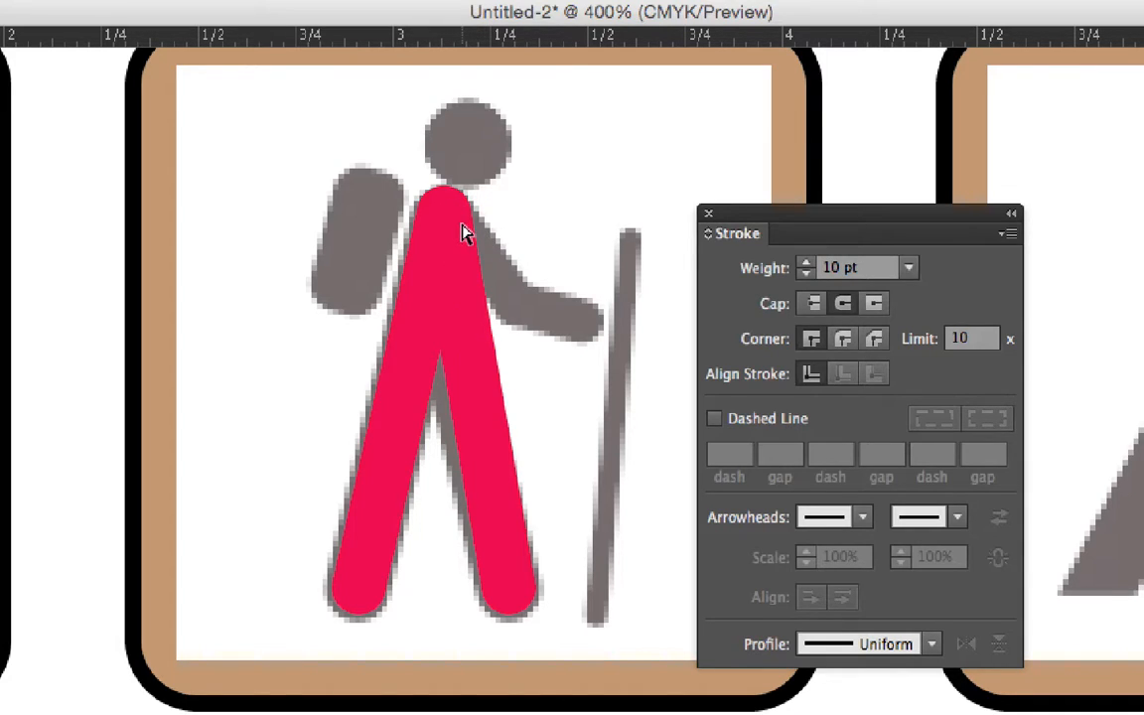
{"action": "mouse_move", "coordinate": [447, 218]}
{"action": "left_mouse_down"}
{"action": "mouse_move", "coordinate": [536, 219]}
{"action": "mouse_move", "coordinate": [438, 214]}
{"action": "left_mouse_up"}
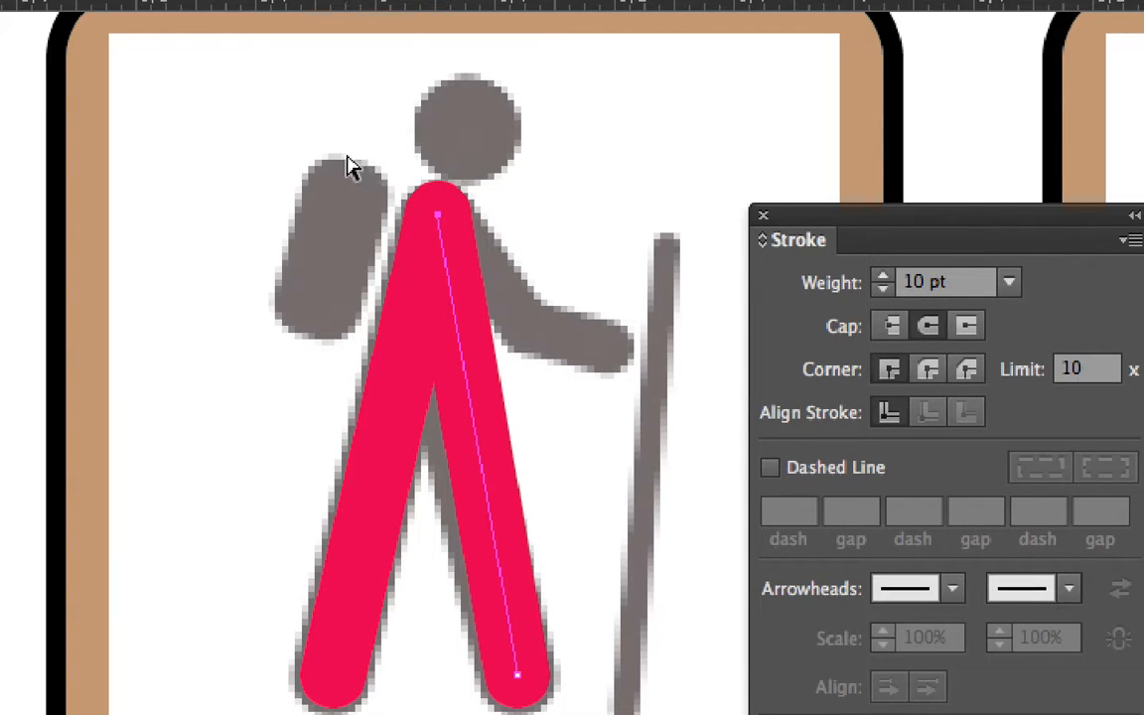
Step: Join the two leg lines at their top anchors, apply a round corner join to the stroke and deselect
{"action": "left_click_drag", "start_coordinate": [385, 175], "coordinate": [435, 246]}
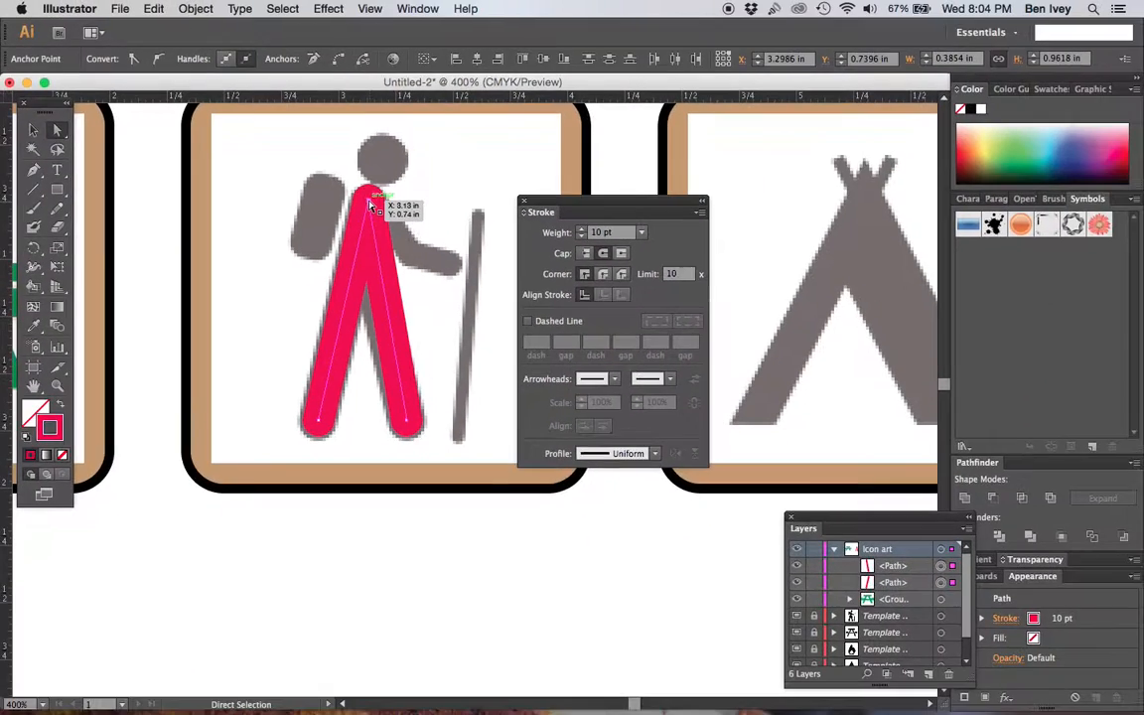
{"action": "left_click", "coordinate": [190, 8]}
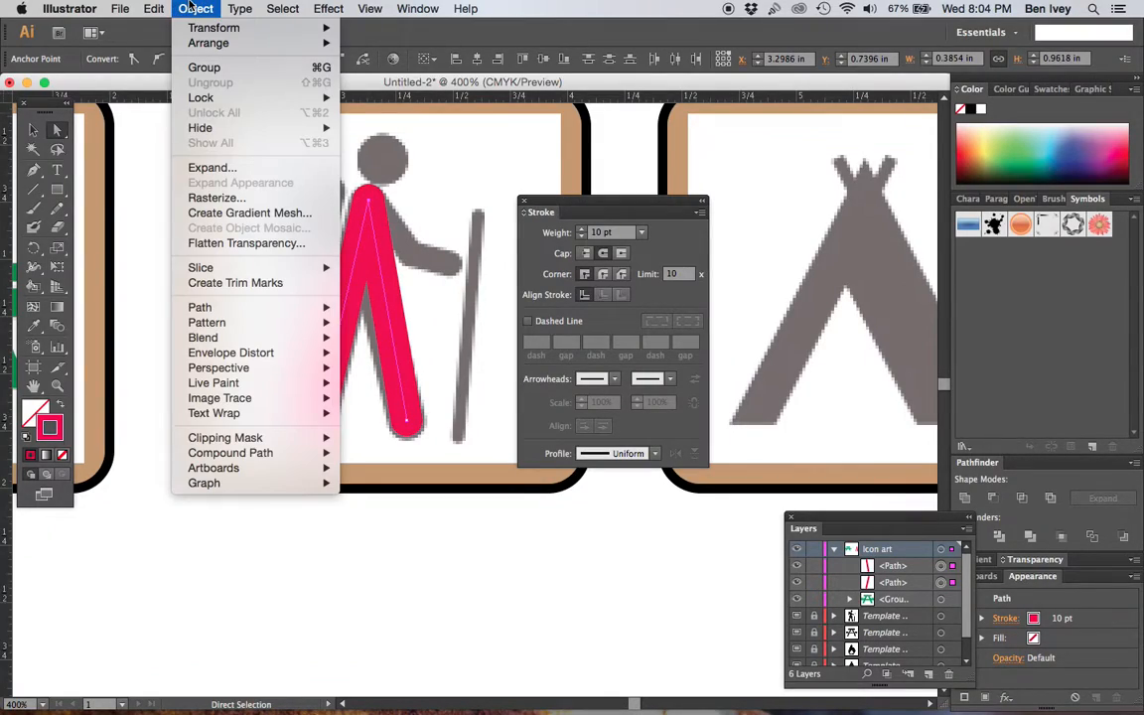
{"action": "mouse_move", "coordinate": [234, 309]}
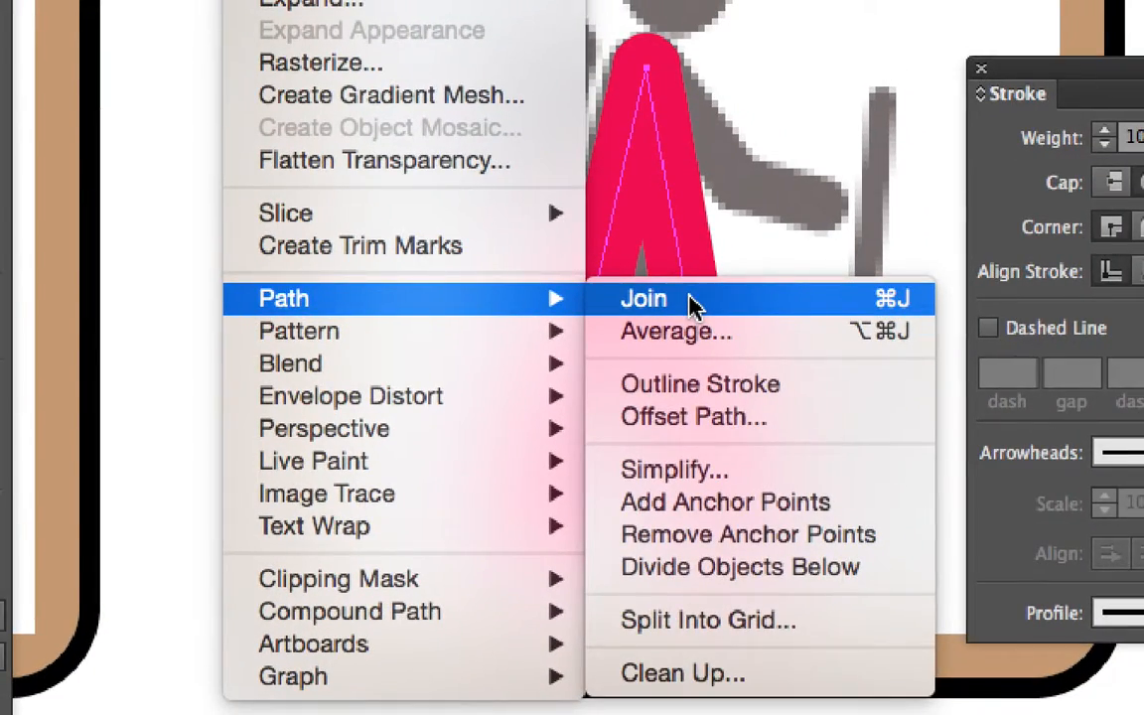
{"action": "left_click", "coordinate": [692, 304]}
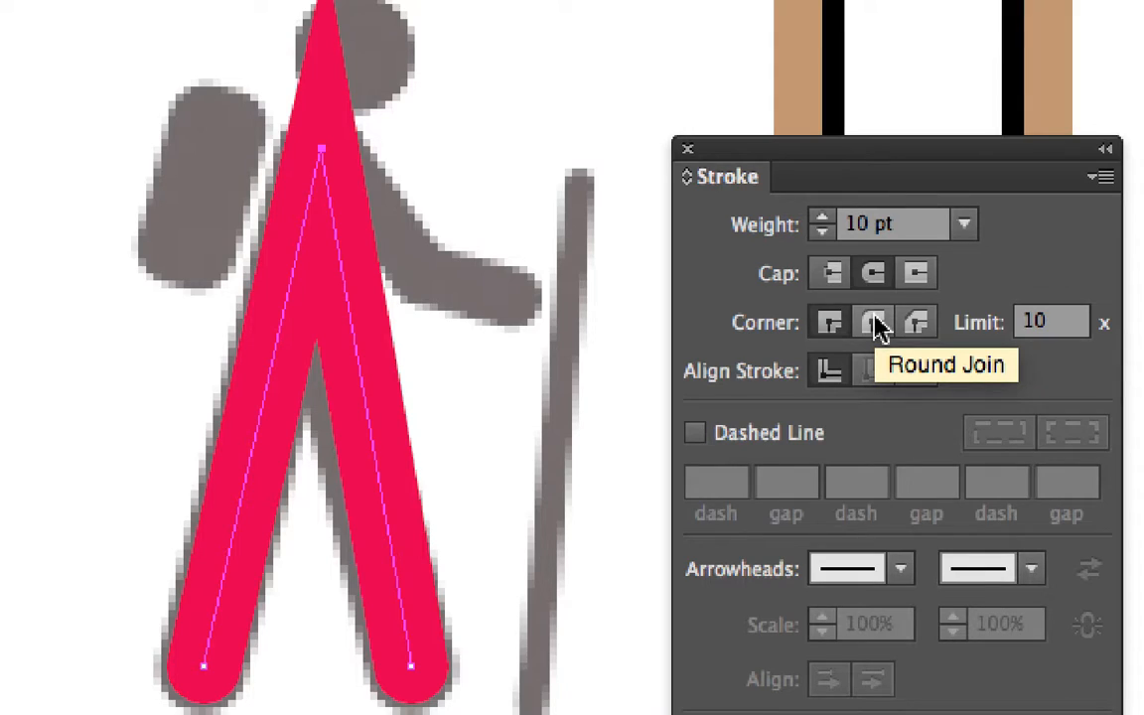
{"action": "left_click", "coordinate": [874, 323]}
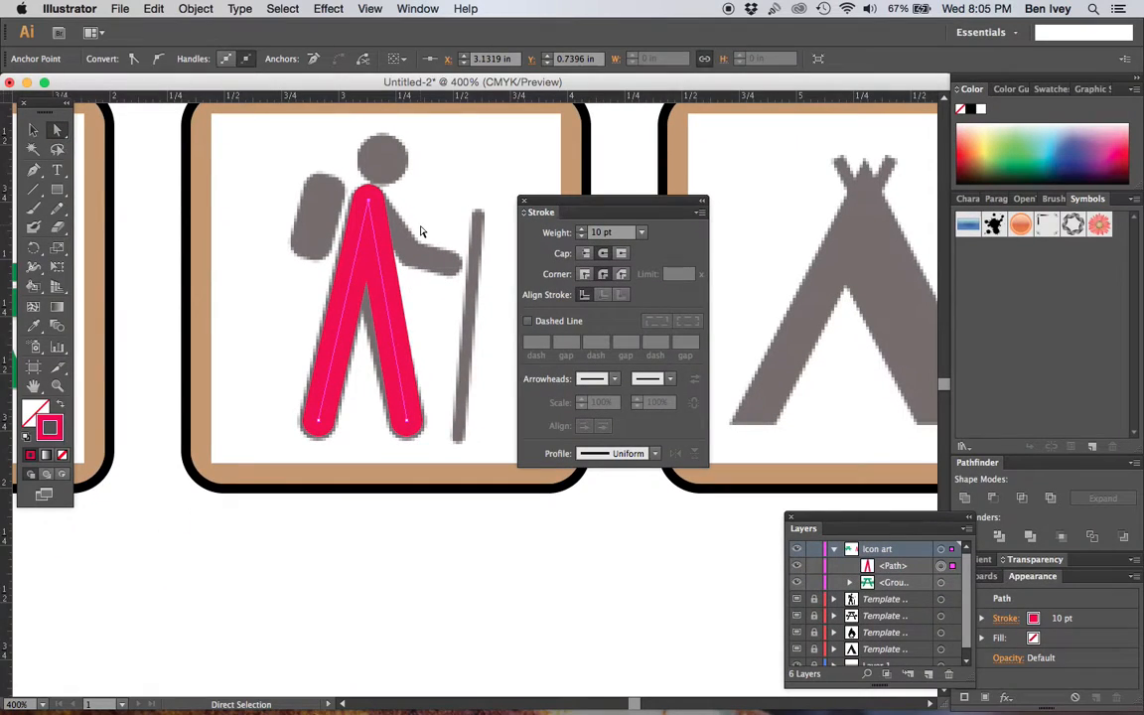
{"action": "key", "text": "super+shift+a"}
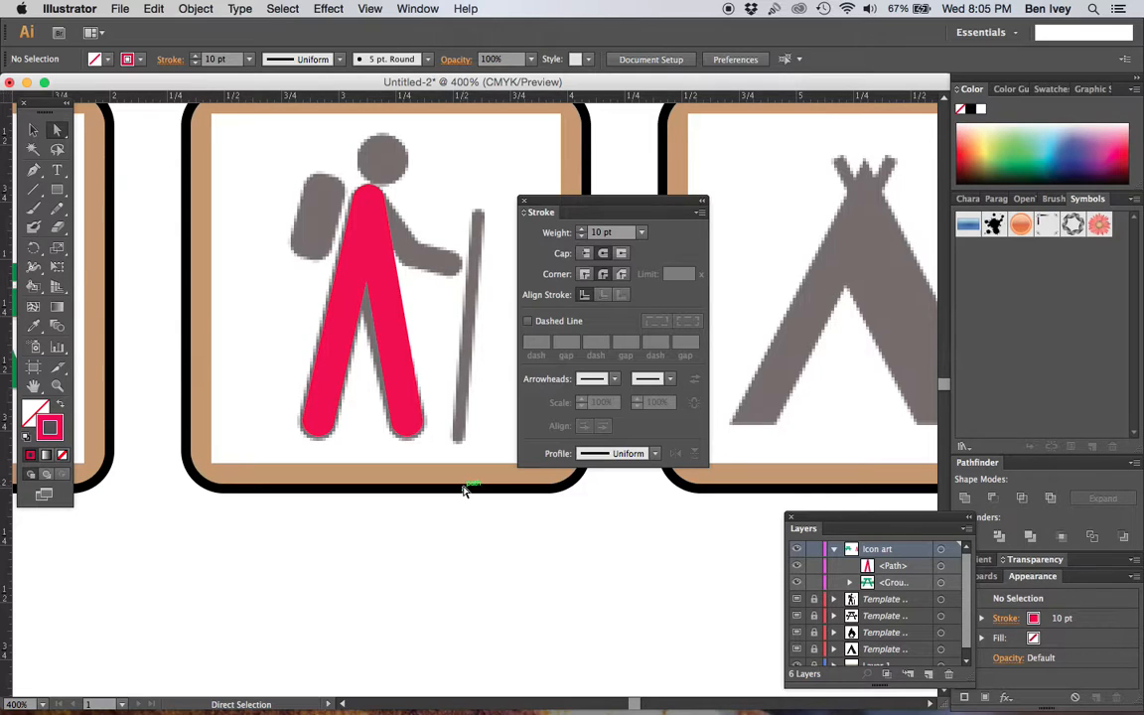
Step: Switch the document to outline view and select the hiker's leg path to examine its underlying line
{"action": "key", "text": "super+equal"}
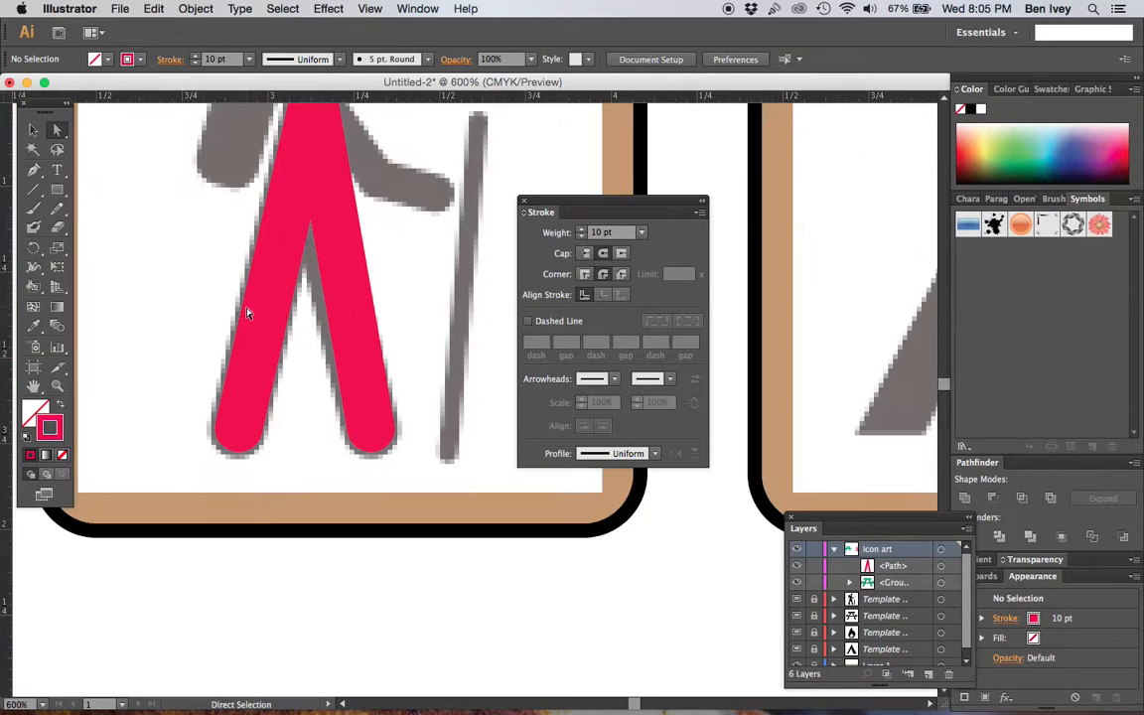
{"action": "scroll", "coordinate": [248, 313], "scroll_direction": "up", "scroll_amount": 3}
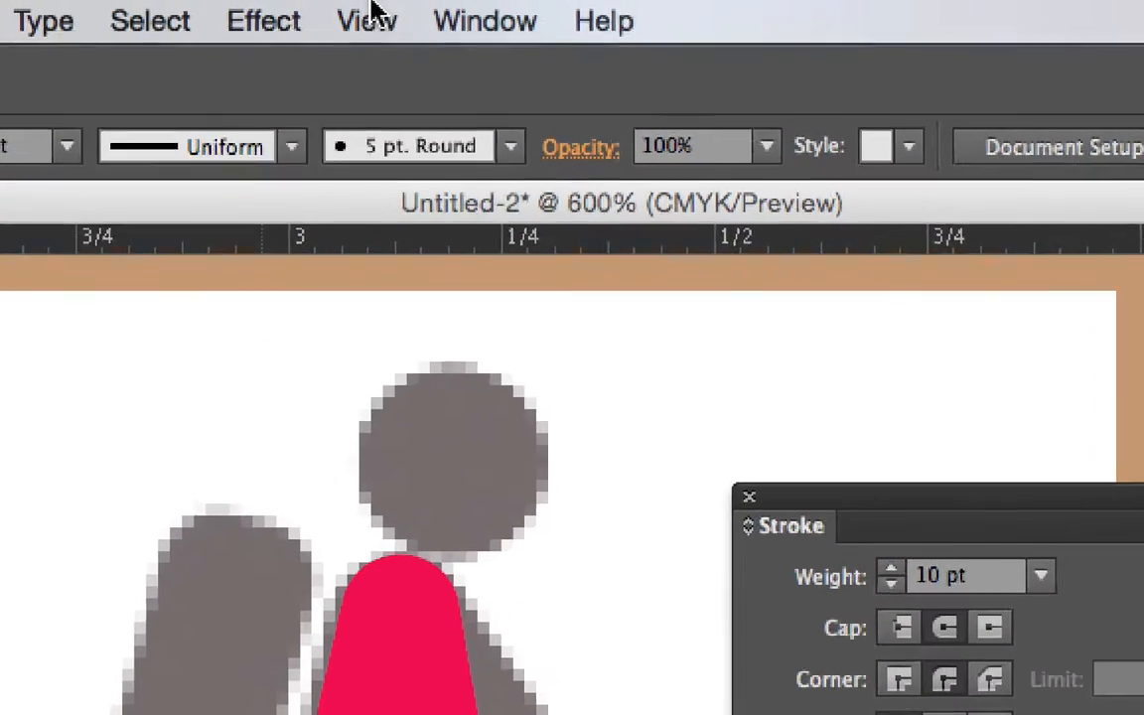
{"action": "left_click", "coordinate": [367, 7]}
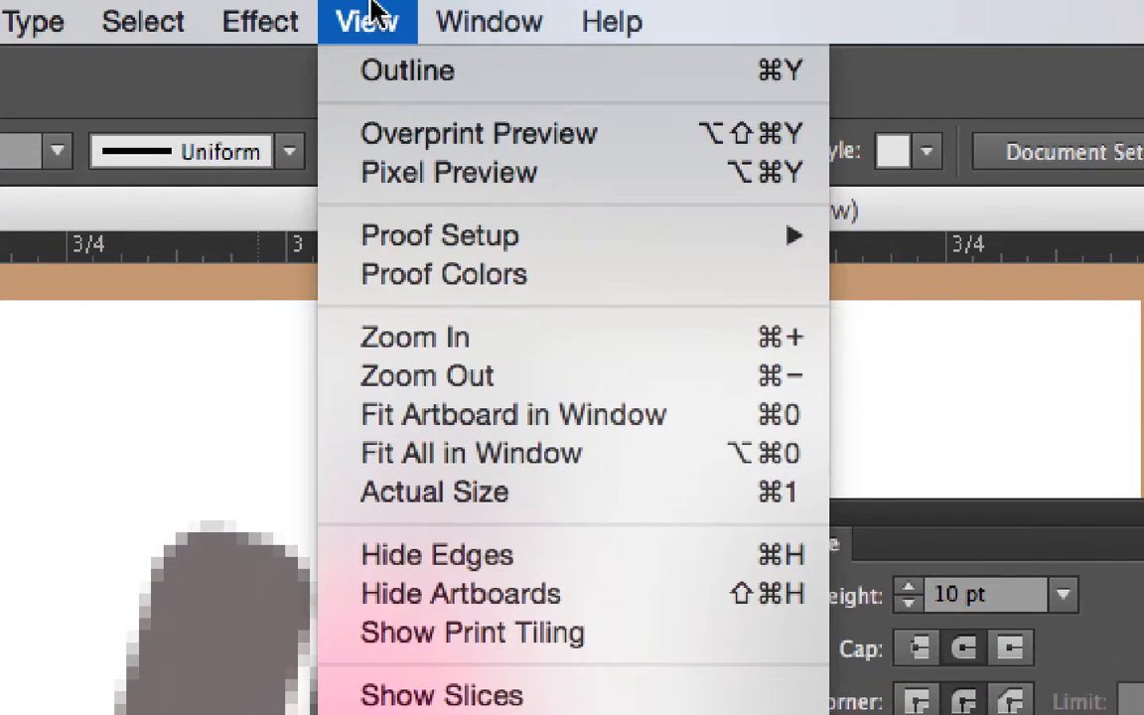
{"action": "left_click", "coordinate": [375, 77]}
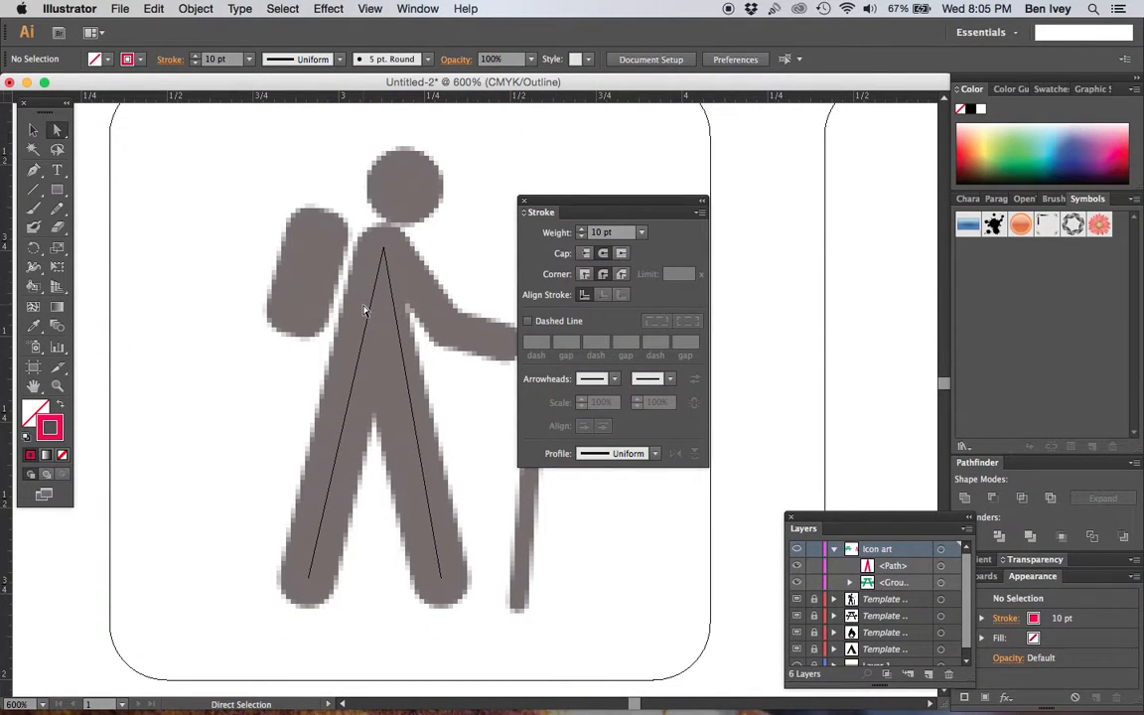
{"action": "left_click", "coordinate": [373, 312]}
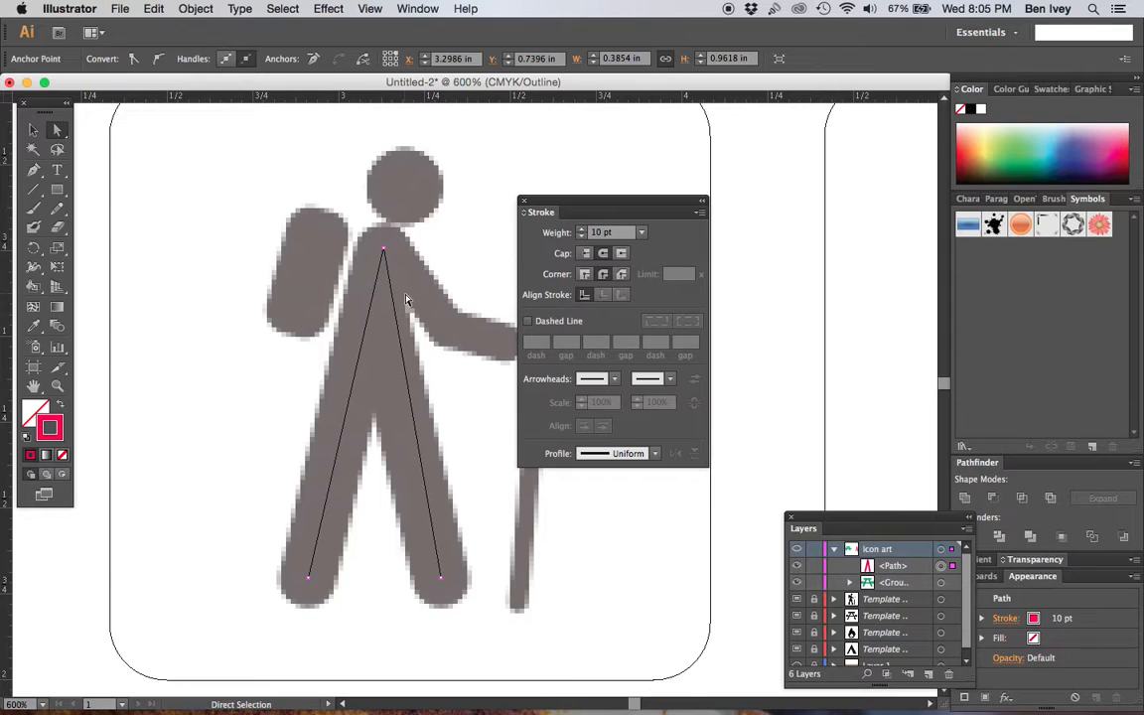
Step: Examine the picnic table's underlying shapes in outline view and return the document to preview
{"action": "key", "text": "super+0"}
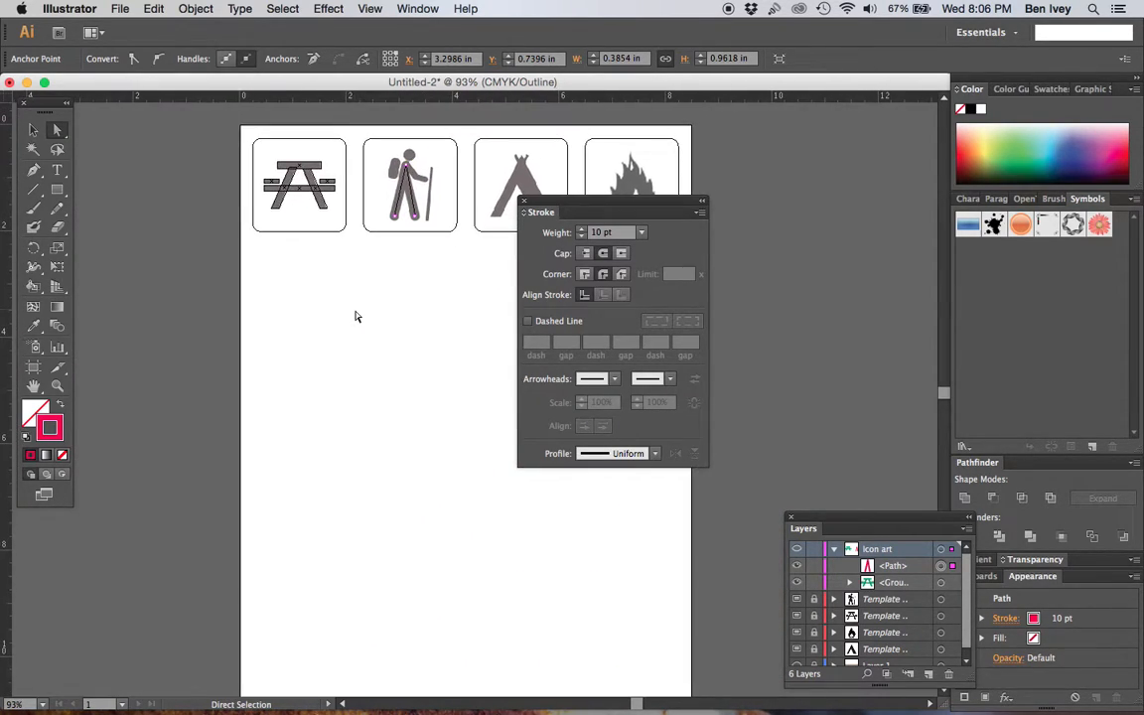
{"action": "key", "text": "super+plus"}
{"action": "key", "text": "super+plus"}
{"action": "key", "text": "super+plus"}
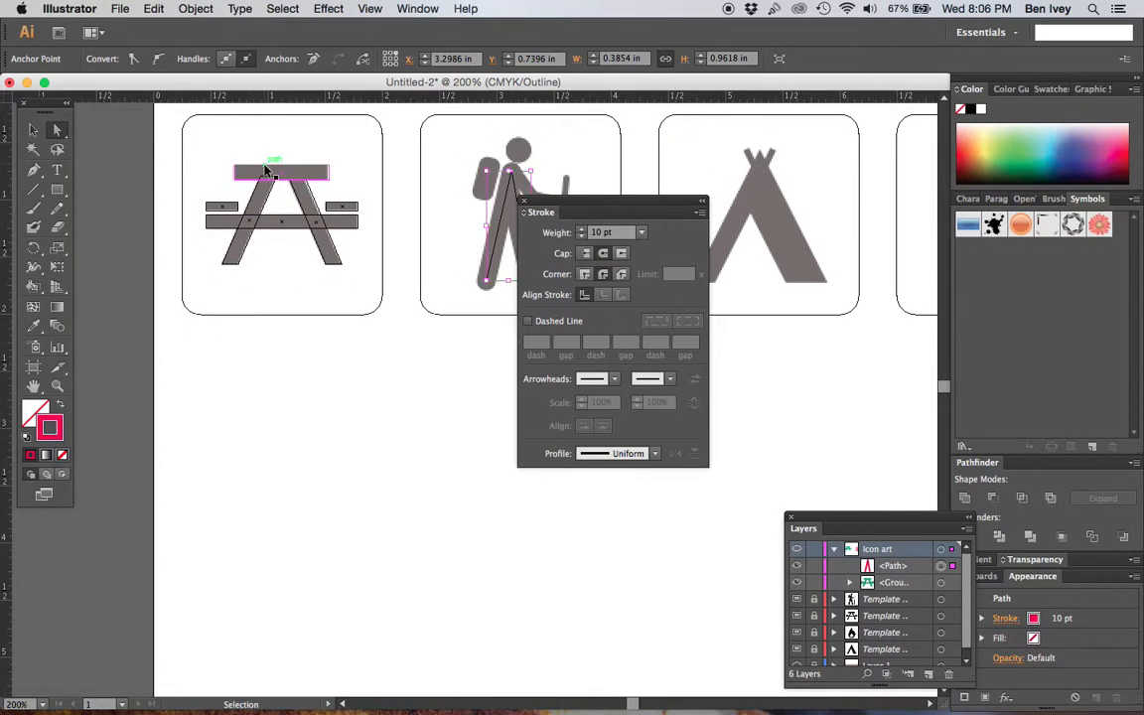
{"action": "key", "text": "super+plus"}
{"action": "scroll", "coordinate": [252, 155], "scroll_direction": "up", "scroll_amount": 5}
{"action": "scroll", "coordinate": [252, 155], "scroll_direction": "left", "scroll_amount": 4}
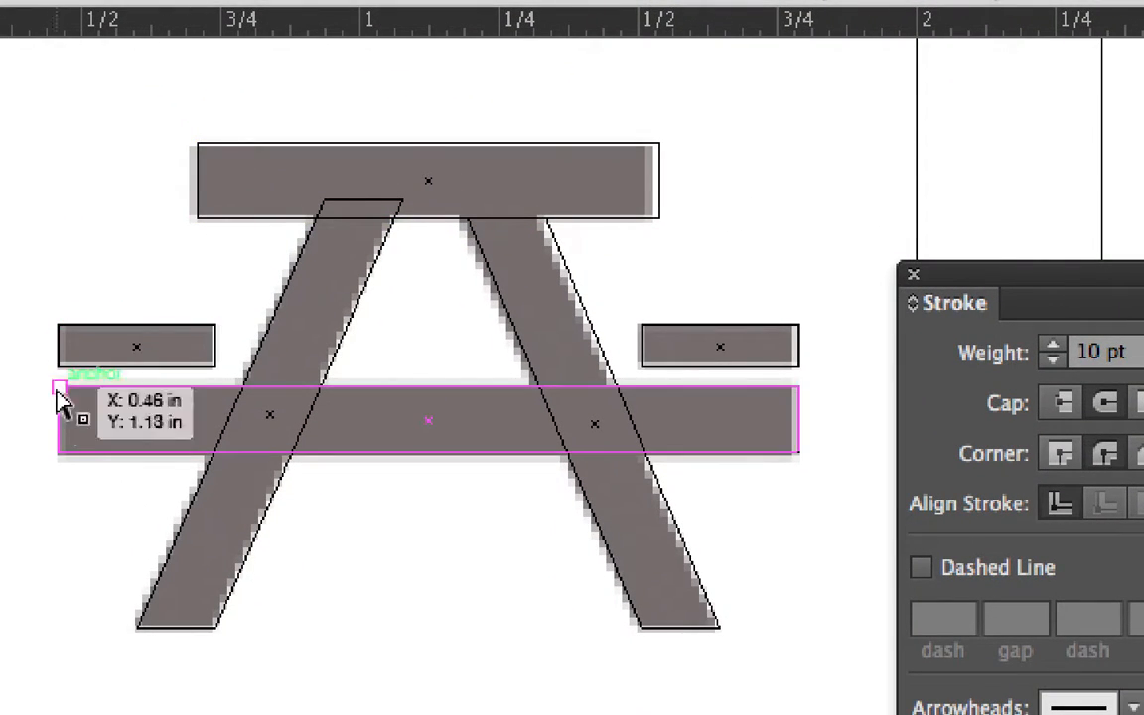
{"action": "left_click", "coordinate": [56, 417]}
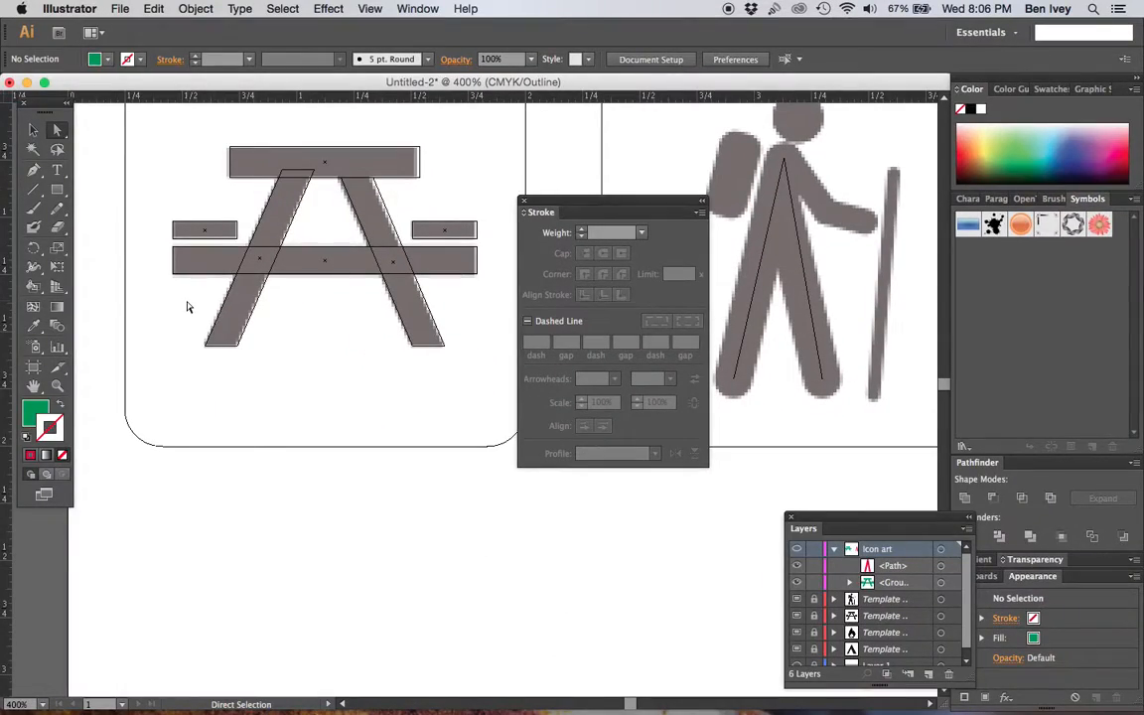
{"action": "left_click", "coordinate": [372, 8]}
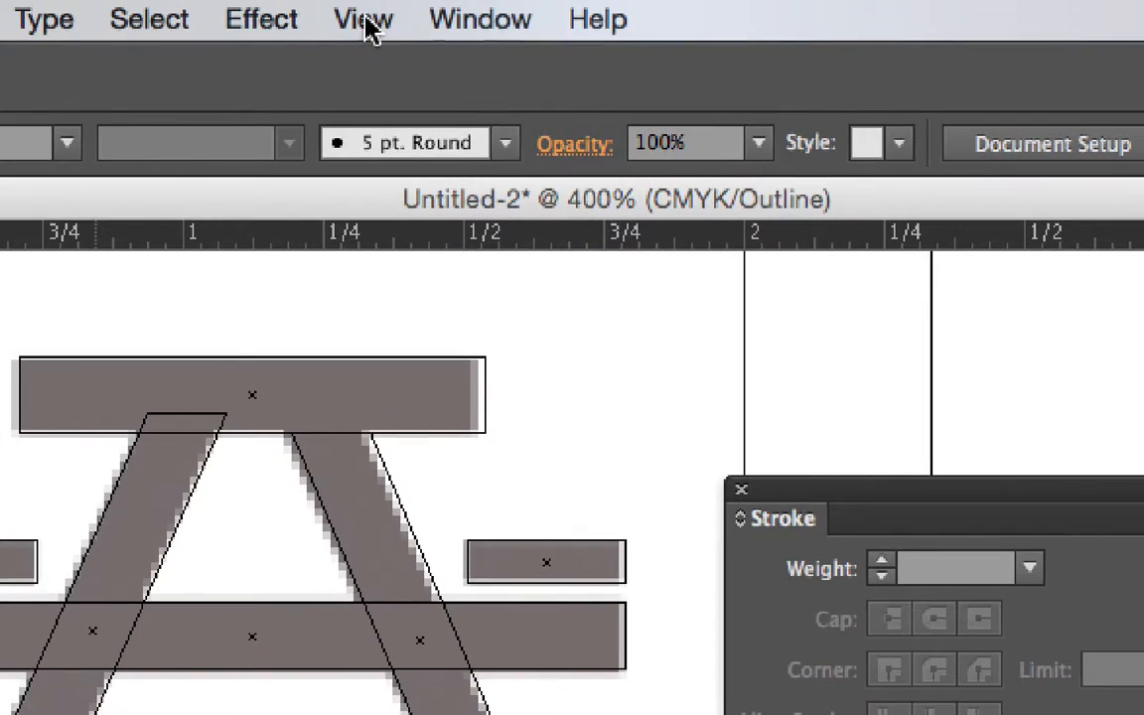
{"action": "left_click", "coordinate": [371, 11]}
{"action": "left_click", "coordinate": [378, 70]}
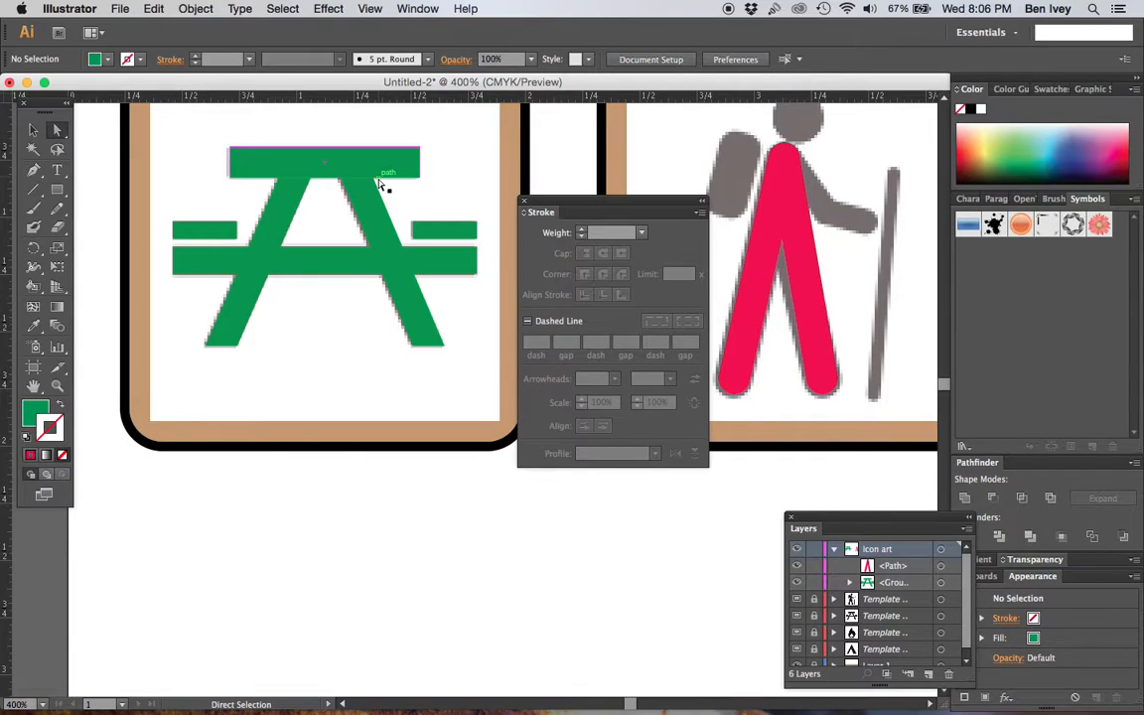
Step: Move the Stroke panel clear of the hiker icon and close it
{"action": "mouse_move", "coordinate": [553, 204]}
{"action": "left_mouse_down"}
{"action": "mouse_move", "coordinate": [588, 249]}
{"action": "mouse_move", "coordinate": [579, 283]}
{"action": "left_mouse_up"}
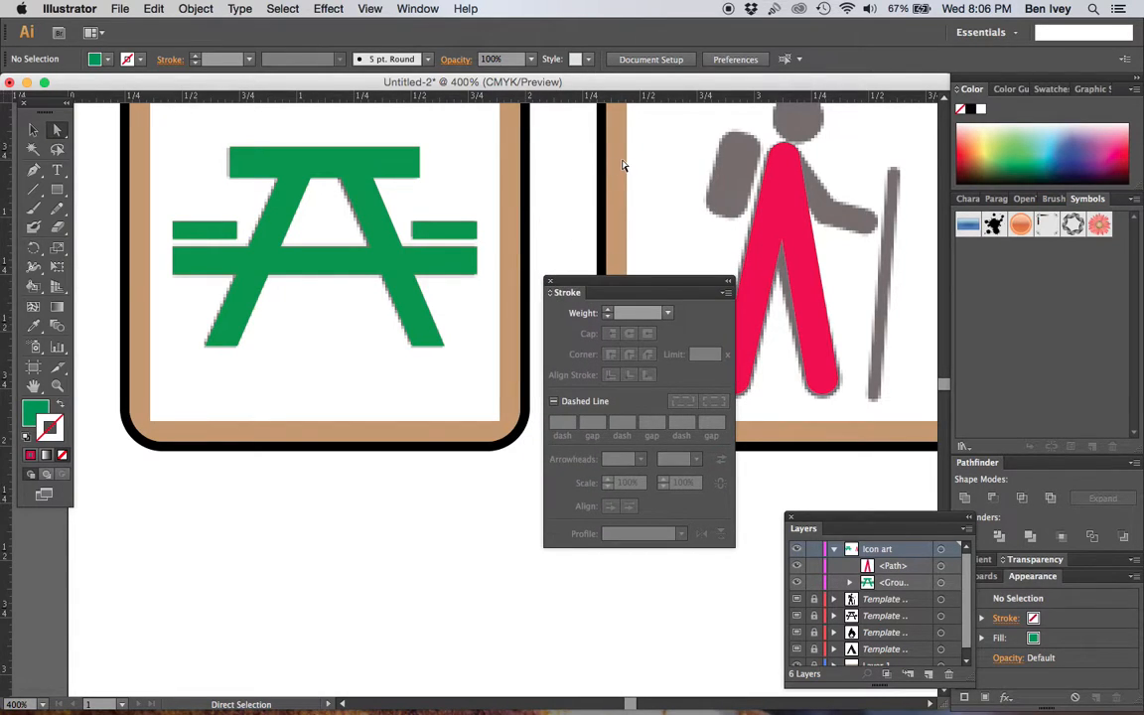
{"action": "scroll", "coordinate": [623, 165], "scroll_direction": "right", "scroll_amount": 8}
{"action": "scroll", "coordinate": [623, 164], "scroll_direction": "up", "scroll_amount": 3}
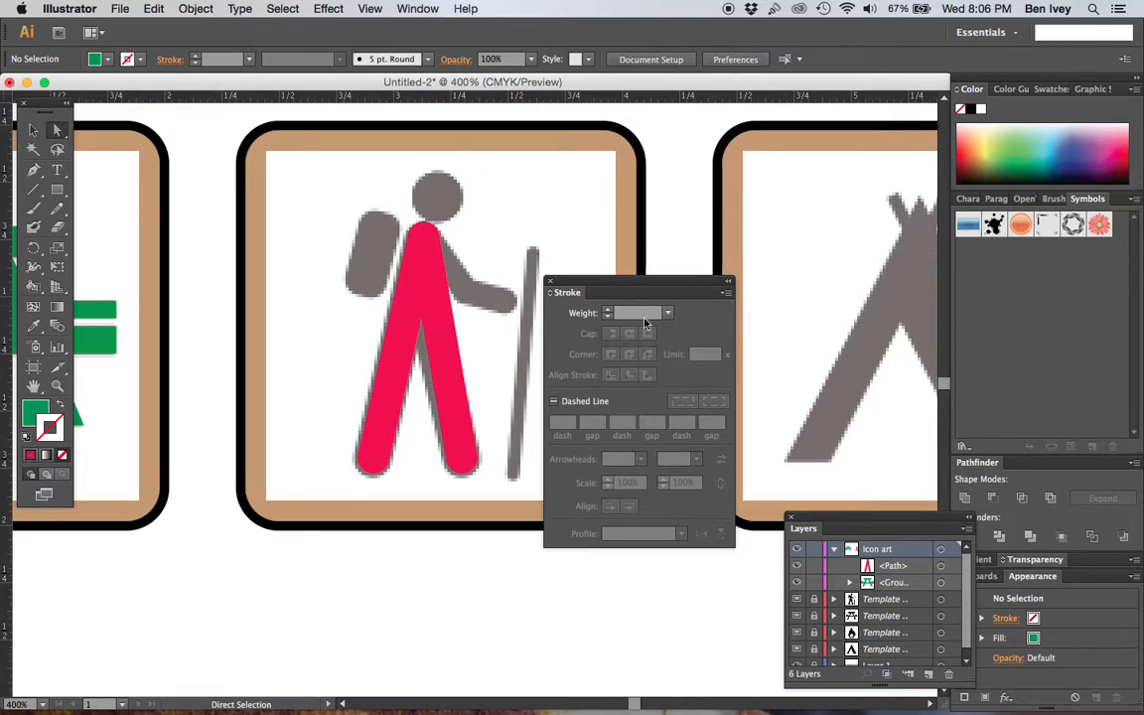
{"action": "left_click_drag", "start_coordinate": [608, 286], "coordinate": [608, 252]}
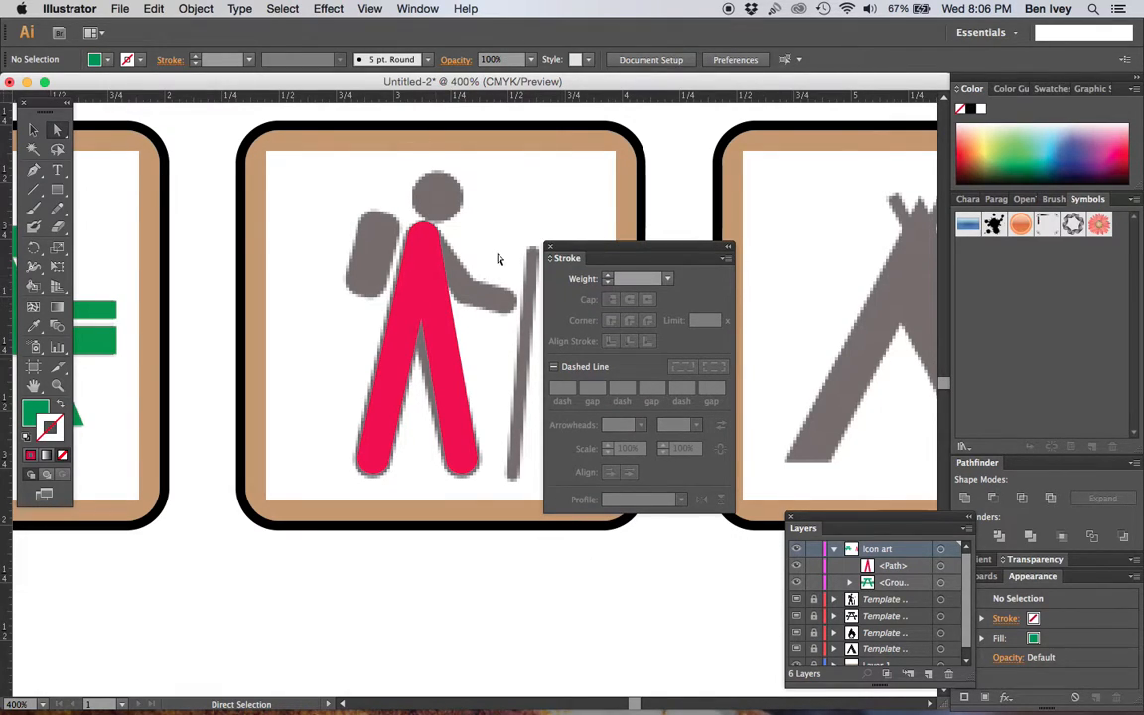
{"action": "left_click", "coordinate": [551, 247]}
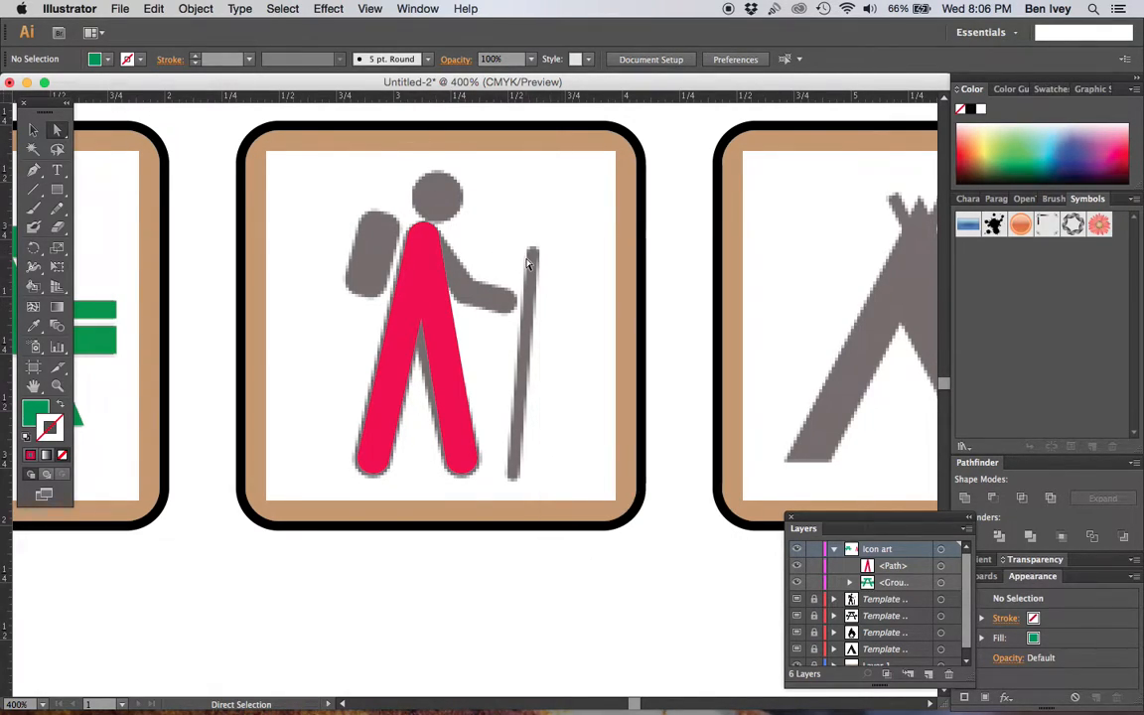
Step: Look over the tent and campfire templates and the available basic shape tools
{"action": "scroll", "coordinate": [528, 264], "scroll_direction": "right", "scroll_amount": 10}
{"action": "scroll", "coordinate": [527, 264], "scroll_direction": "down", "scroll_amount": 1}
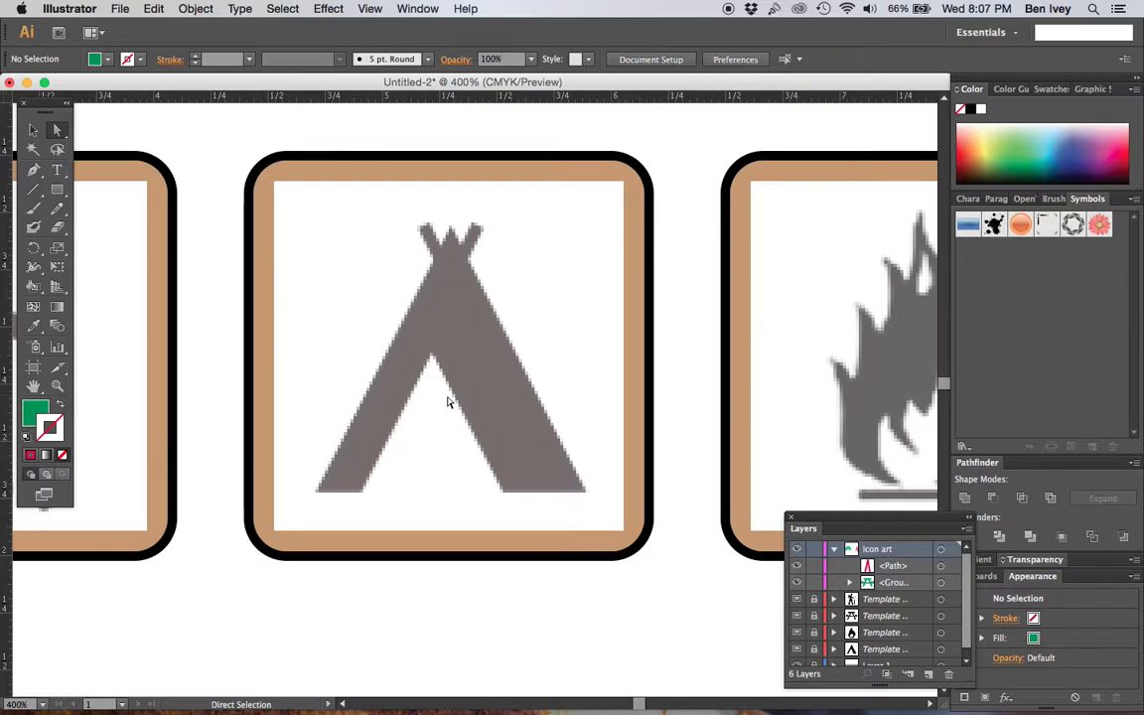
{"action": "scroll", "coordinate": [448, 401], "scroll_direction": "right", "scroll_amount": 10}
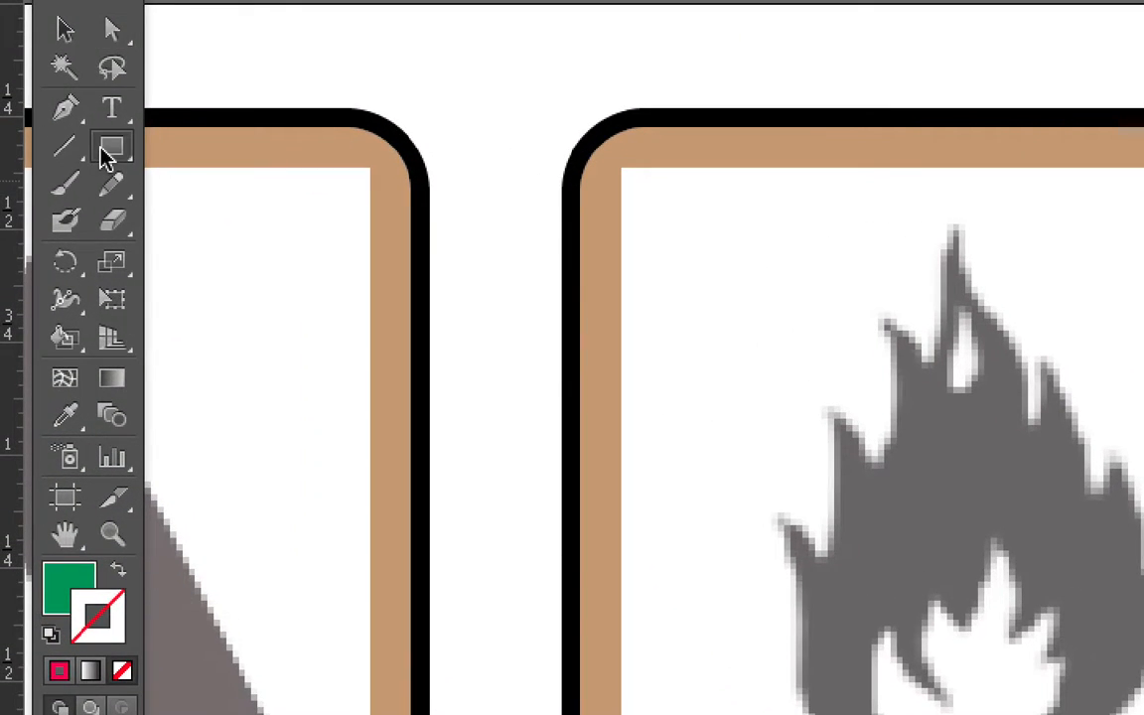
{"action": "left_click", "coordinate": [107, 159]}
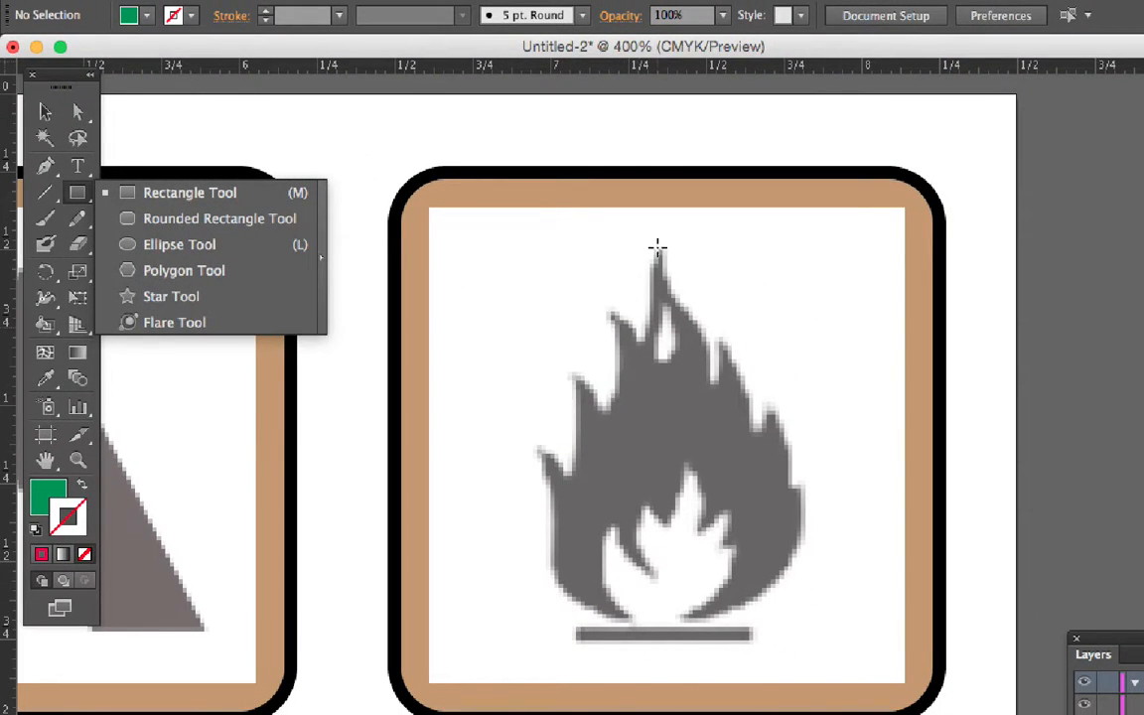
{"action": "left_click", "coordinate": [71, 192]}
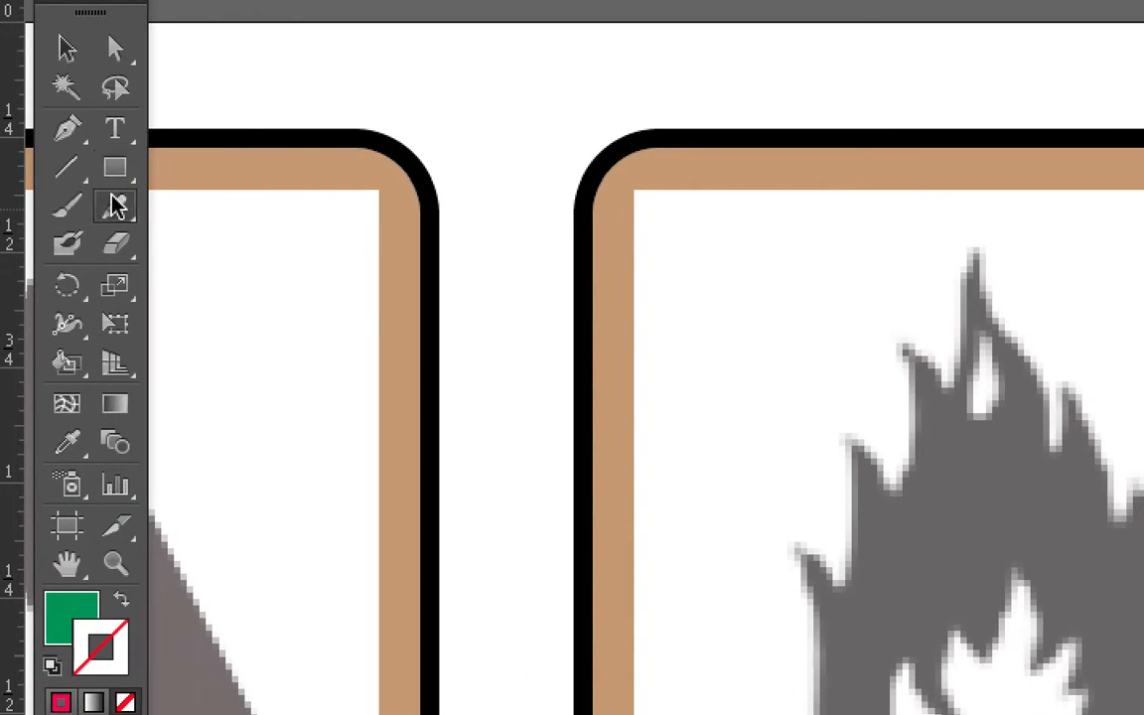
Step: Activate the Pencil tool and restore the default white fill and black 1 pt stroke
{"action": "left_click", "coordinate": [99, 209]}
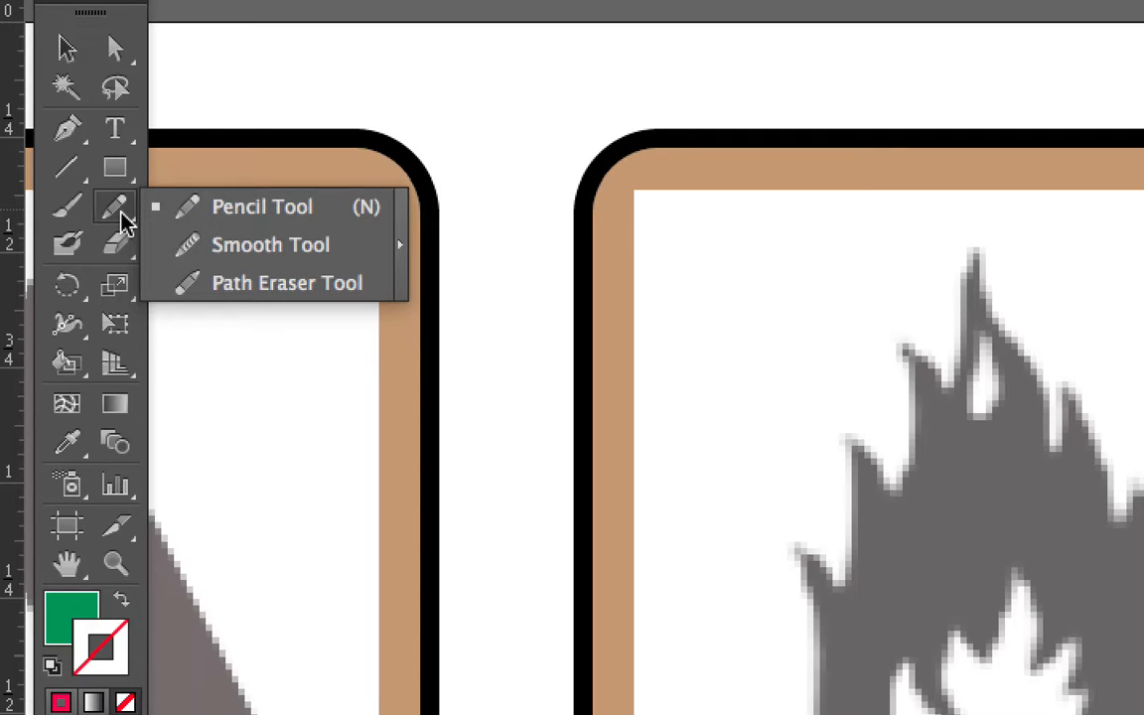
{"action": "left_click", "coordinate": [281, 225]}
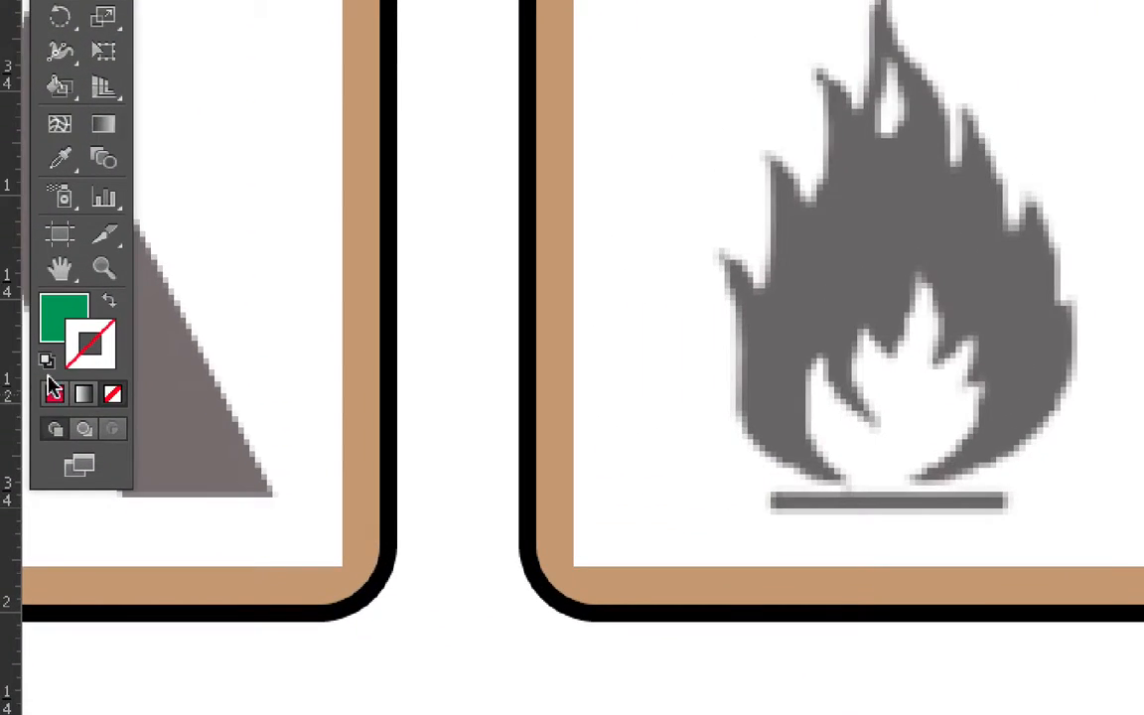
{"action": "left_click", "coordinate": [47, 359]}
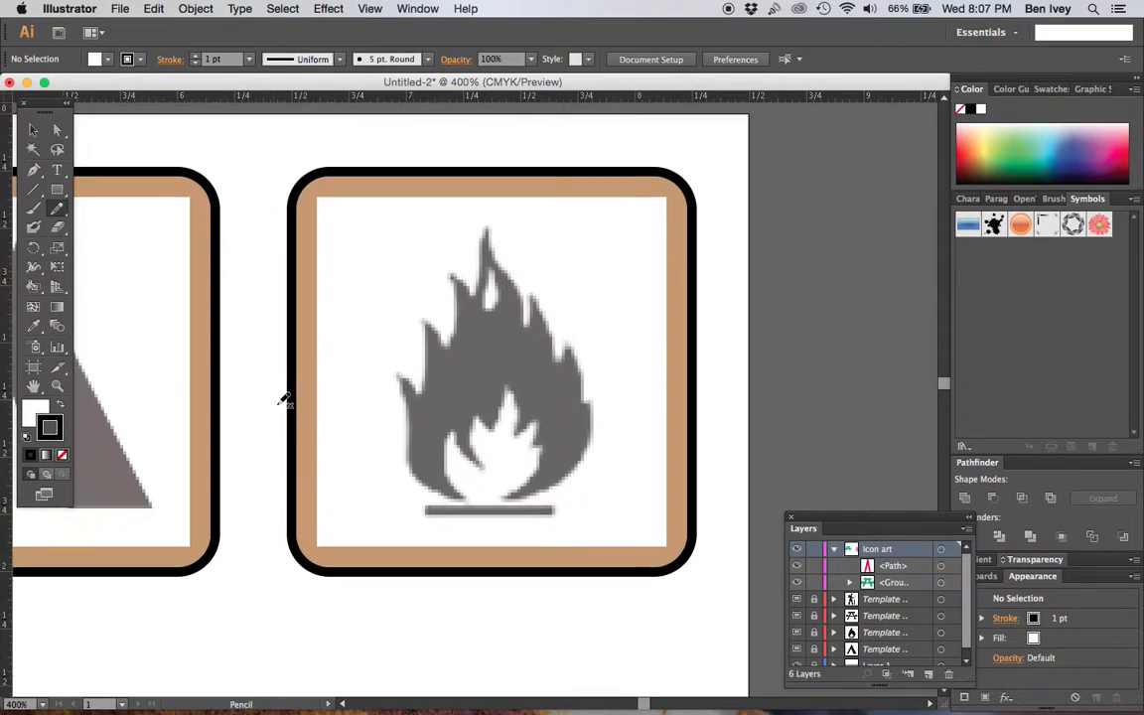
Step: Draw a looping freehand test path on the blank artboard area below the icons and delete it
{"action": "scroll", "coordinate": [510, 297], "scroll_direction": "down", "scroll_amount": 10}
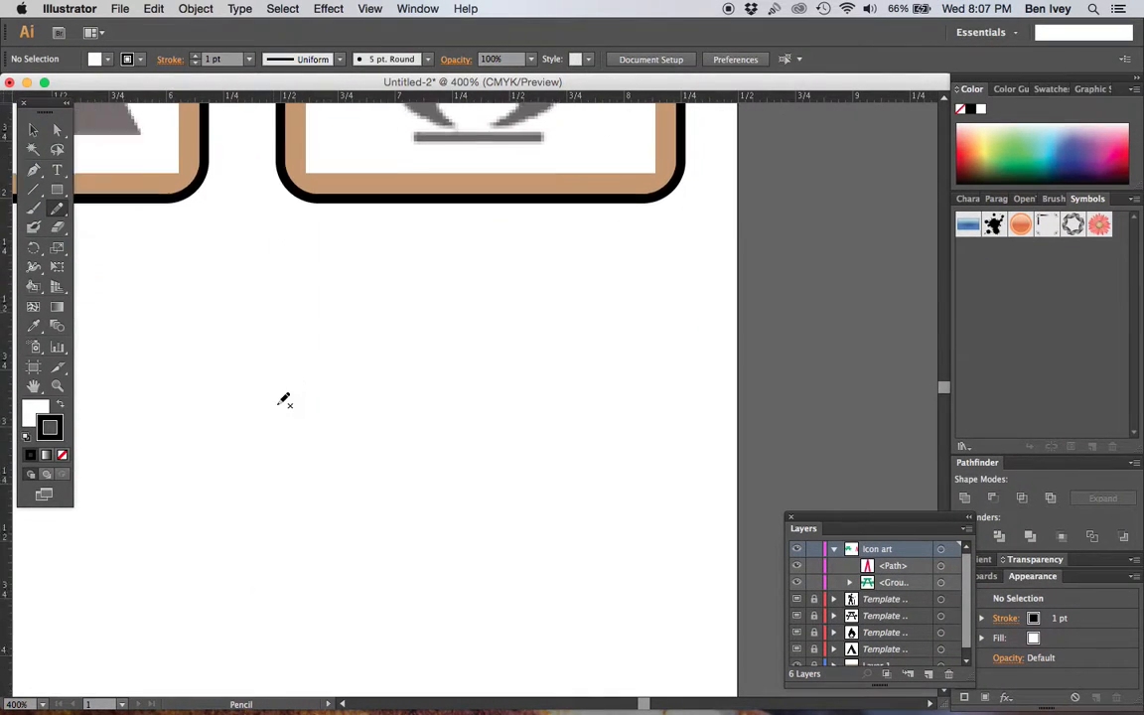
{"action": "scroll", "coordinate": [284, 400], "scroll_direction": "left", "scroll_amount": 3}
{"action": "scroll", "coordinate": [284, 400], "scroll_direction": "up", "scroll_amount": 1}
{"action": "scroll", "coordinate": [284, 399], "scroll_direction": "down", "scroll_amount": 2}
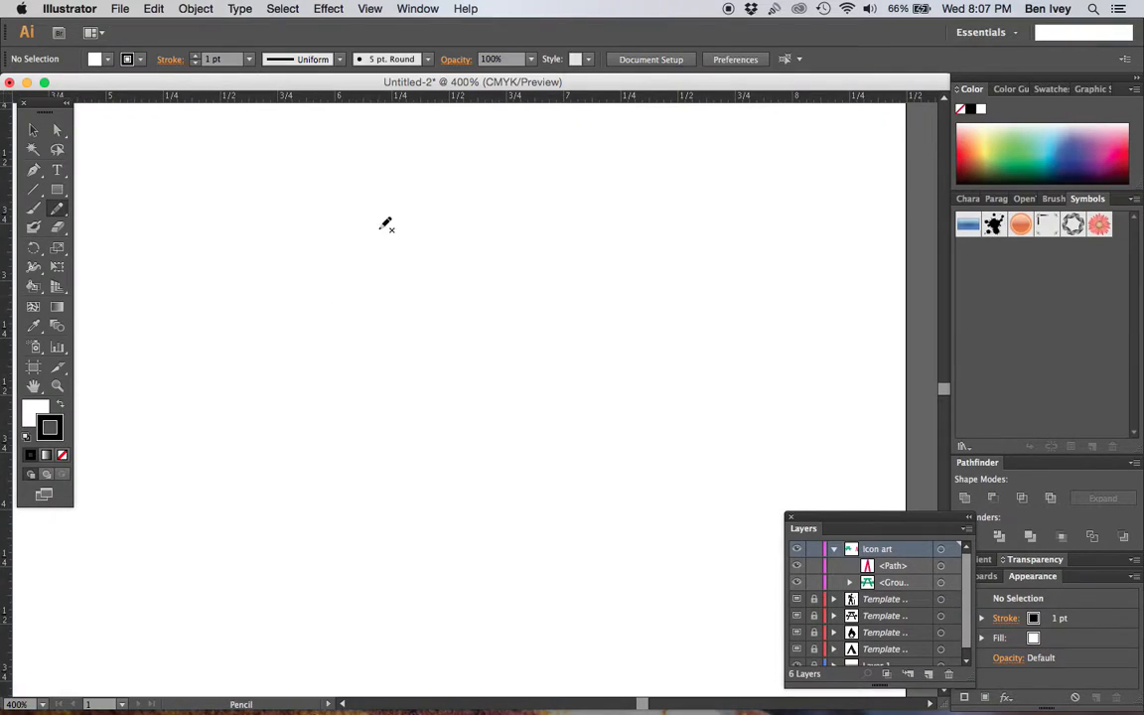
{"action": "mouse_move", "coordinate": [355, 209]}
{"action": "left_mouse_down"}
{"action": "mouse_move", "coordinate": [318, 211]}
{"action": "mouse_move", "coordinate": [283, 252]}
{"action": "mouse_move", "coordinate": [365, 321]}
{"action": "mouse_move", "coordinate": [339, 388]}
{"action": "mouse_move", "coordinate": [308, 396]}
{"action": "mouse_move", "coordinate": [318, 359]}
{"action": "mouse_move", "coordinate": [333, 356]}
{"action": "mouse_move", "coordinate": [386, 368]}
{"action": "mouse_move", "coordinate": [436, 410]}
{"action": "mouse_move", "coordinate": [544, 357]}
{"action": "mouse_move", "coordinate": [495, 310]}
{"action": "mouse_move", "coordinate": [535, 344]}
{"action": "mouse_move", "coordinate": [596, 304]}
{"action": "mouse_move", "coordinate": [632, 312]}
{"action": "mouse_move", "coordinate": [598, 272]}
{"action": "mouse_move", "coordinate": [588, 194]}
{"action": "mouse_move", "coordinate": [526, 197]}
{"action": "mouse_move", "coordinate": [474, 217]}
{"action": "mouse_move", "coordinate": [492, 172]}
{"action": "mouse_move", "coordinate": [512, 238]}
{"action": "mouse_move", "coordinate": [459, 241]}
{"action": "mouse_move", "coordinate": [438, 194]}
{"action": "mouse_move", "coordinate": [420, 168]}
{"action": "left_mouse_up"}
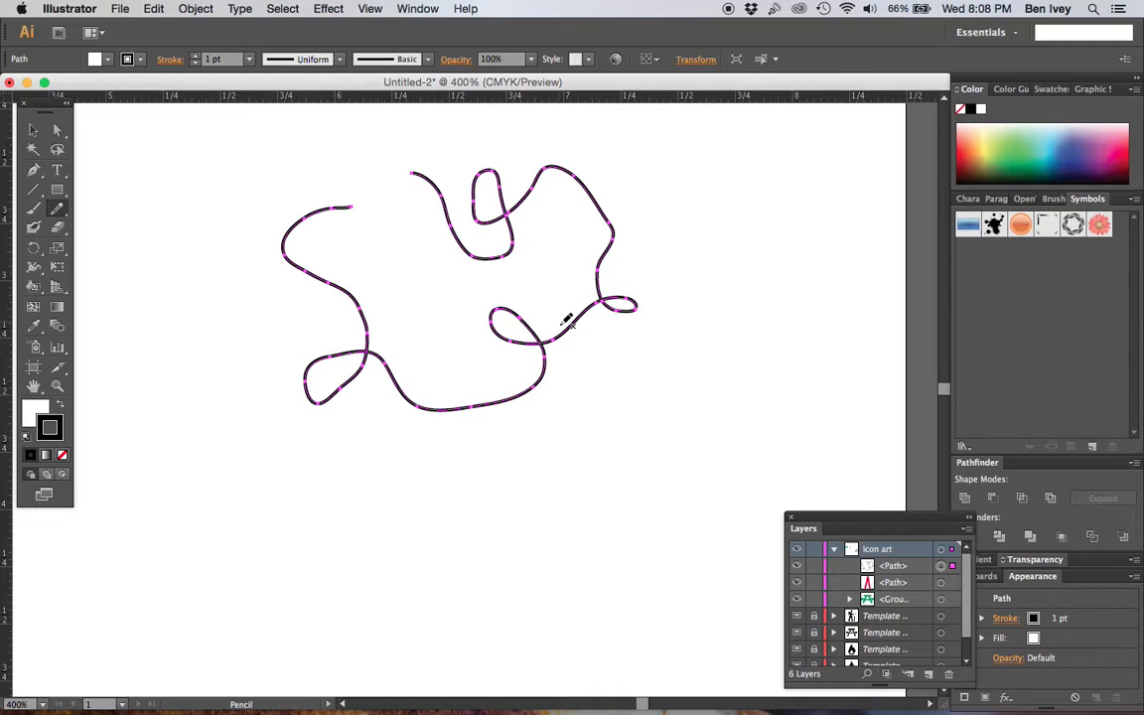
{"action": "key", "text": "Delete"}
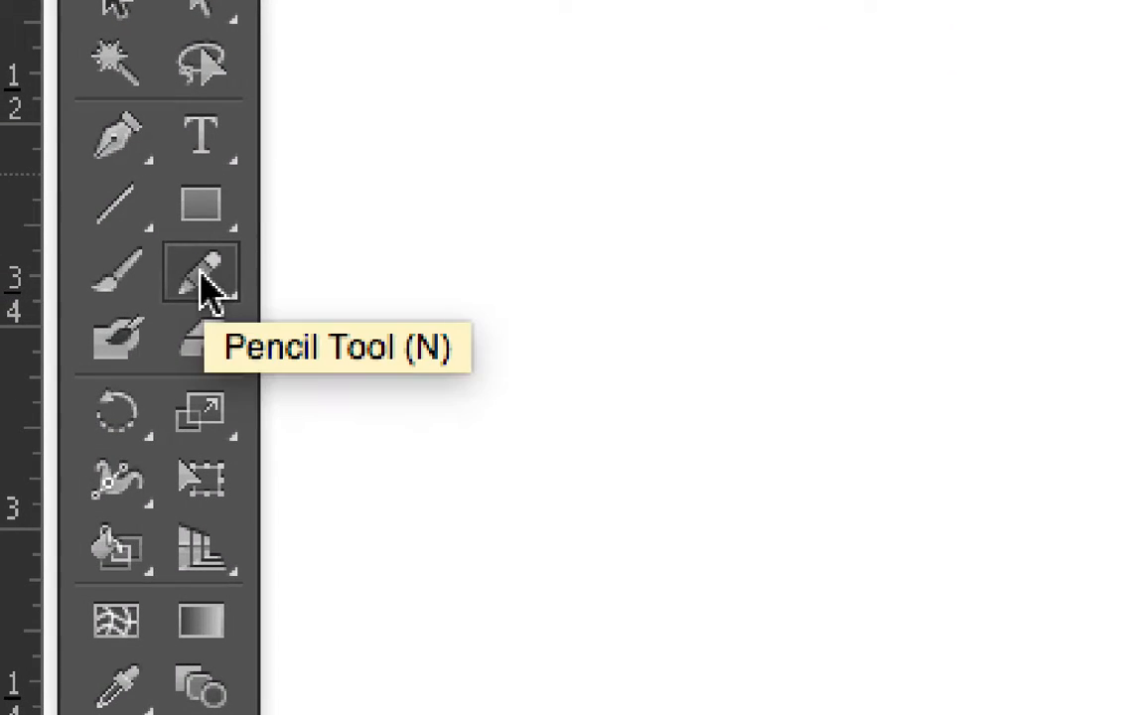
Step: Set the Pencil tool's fidelity to 20 pixels and draw a nearly closed freehand test circle about 0.9 in wide on the blank area
{"action": "double_click", "coordinate": [205, 283]}
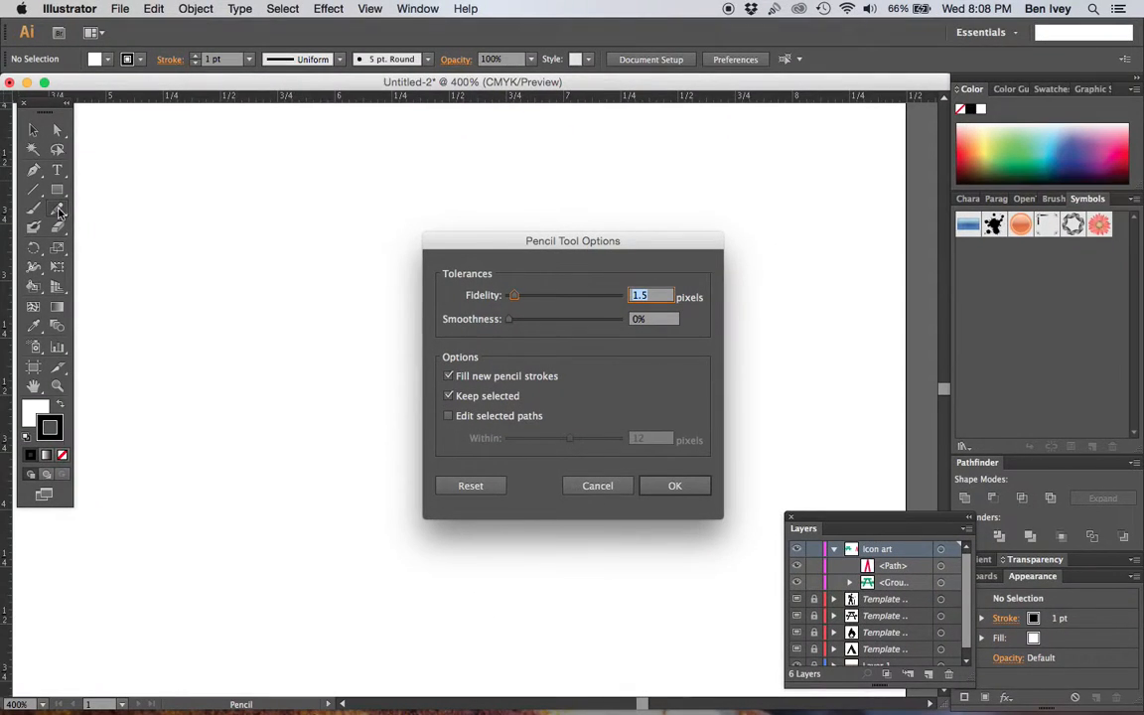
{"action": "left_click_drag", "start_coordinate": [556, 241], "coordinate": [492, 170]}
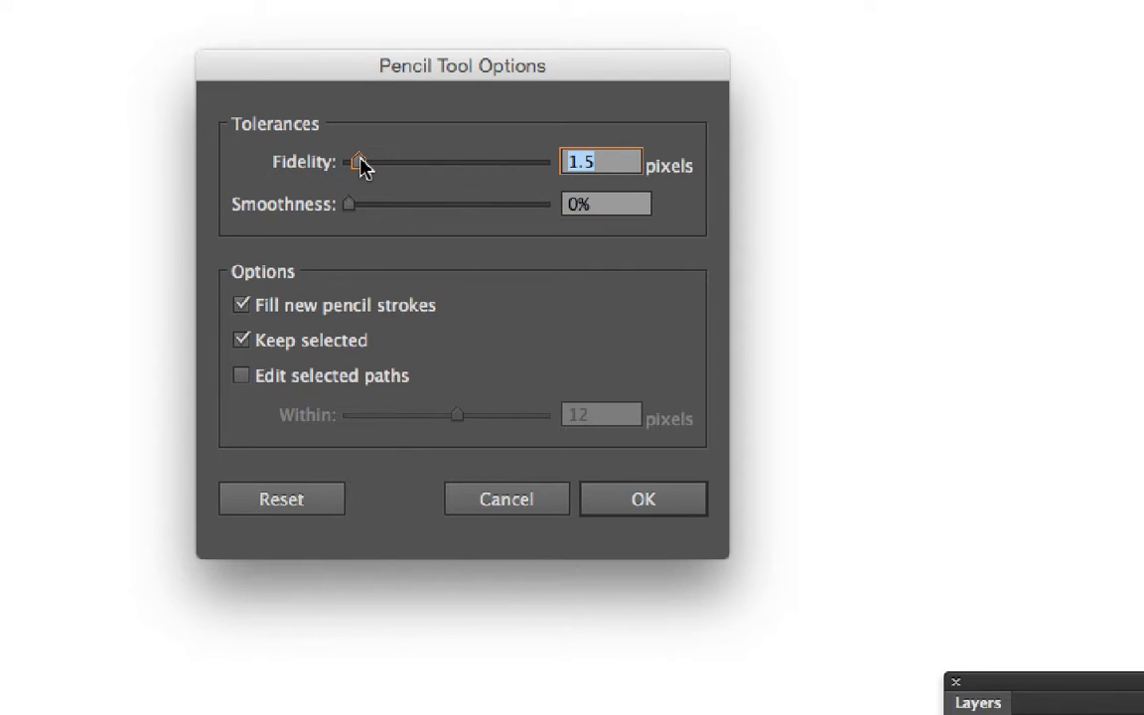
{"action": "left_click_drag", "start_coordinate": [361, 165], "coordinate": [556, 175]}
{"action": "left_click", "coordinate": [635, 502]}
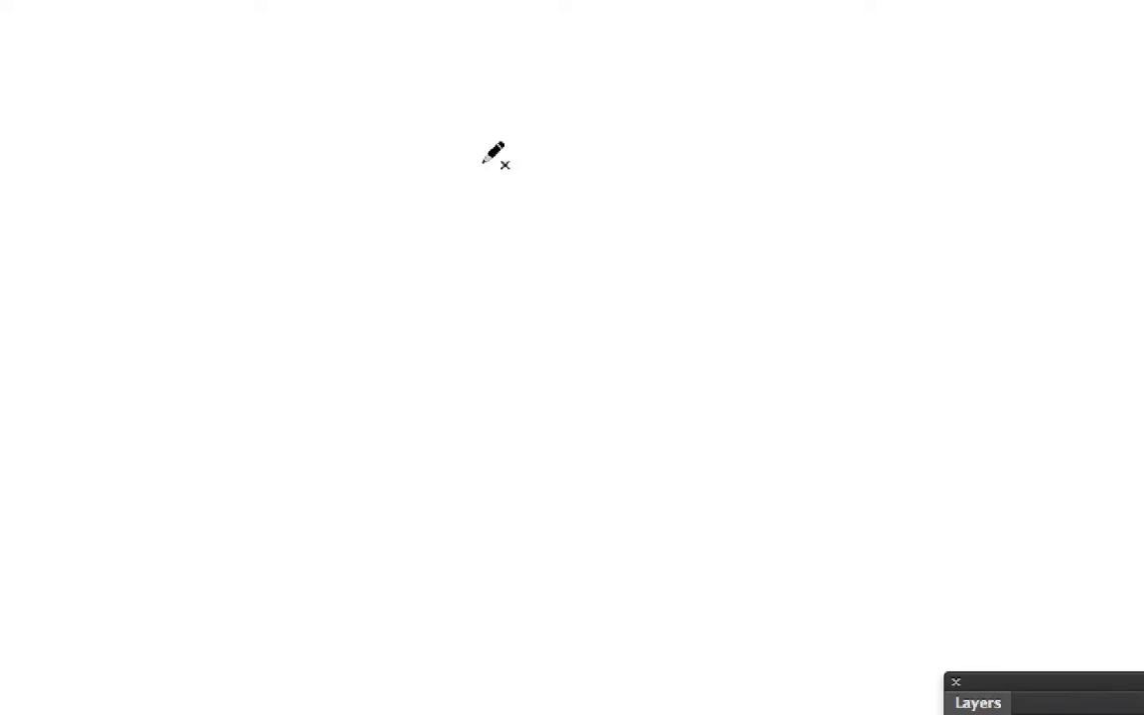
{"action": "mouse_move", "coordinate": [499, 118]}
{"action": "left_mouse_down"}
{"action": "mouse_move", "coordinate": [473, 462]}
{"action": "mouse_move", "coordinate": [696, 398]}
{"action": "mouse_move", "coordinate": [730, 269]}
{"action": "mouse_move", "coordinate": [631, 152]}
{"action": "left_mouse_up"}
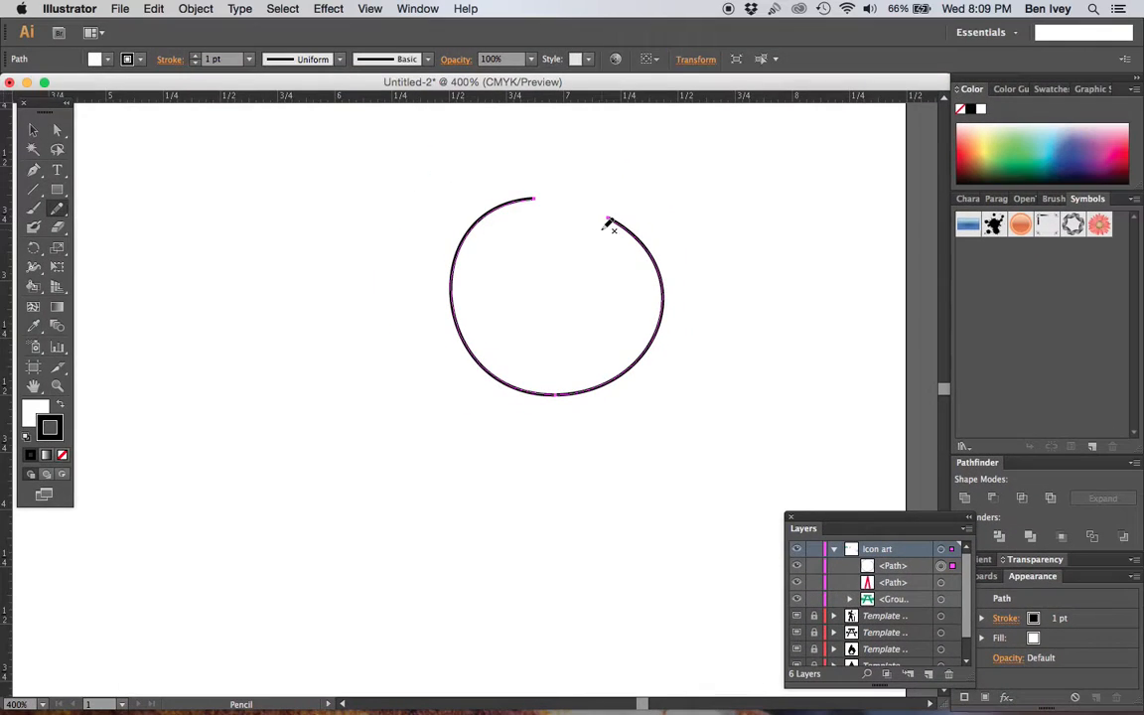
Step: Set the Pencil tool's fidelity to 0.5 pixels with smoothness at 0%
{"action": "double_click", "coordinate": [57, 207]}
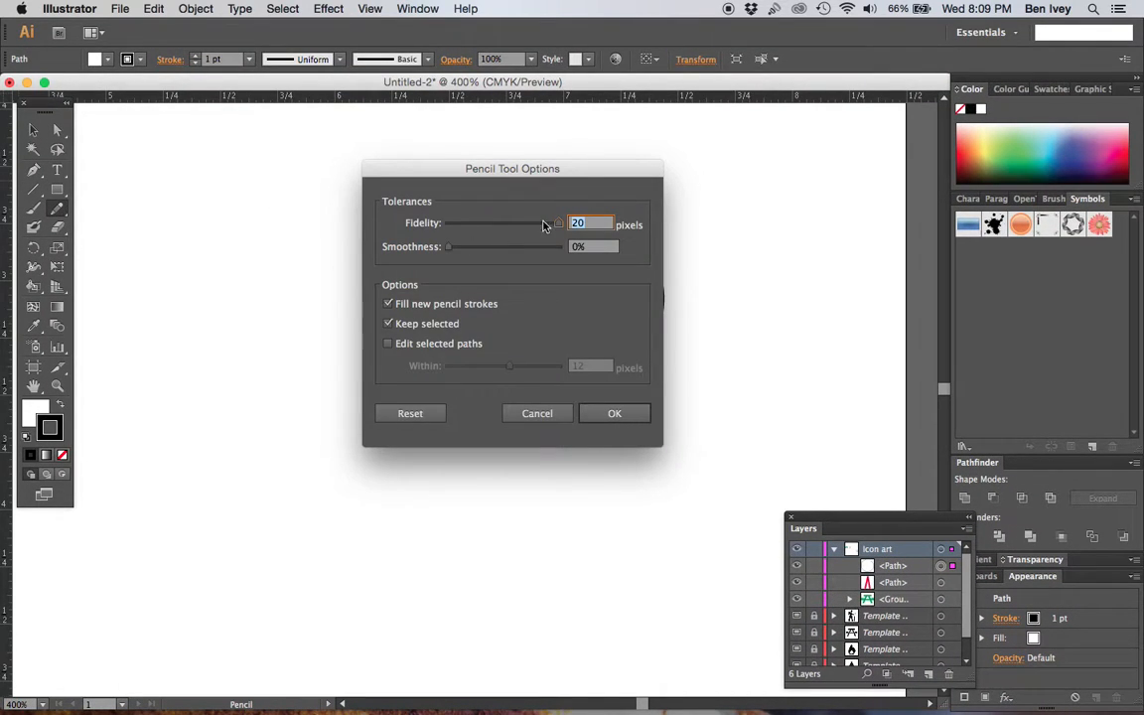
{"action": "left_click_drag", "start_coordinate": [556, 222], "coordinate": [474, 227]}
{"action": "left_click", "coordinate": [456, 243]}
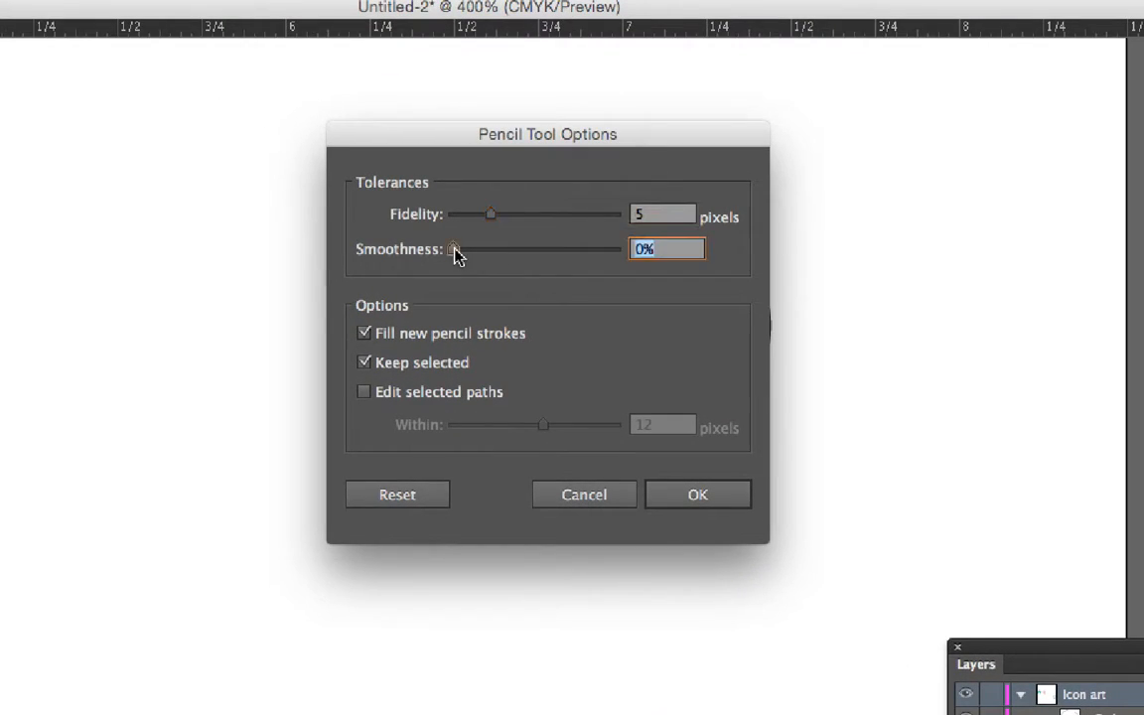
{"action": "mouse_move", "coordinate": [456, 251]}
{"action": "left_mouse_down"}
{"action": "mouse_move", "coordinate": [559, 249]}
{"action": "mouse_move", "coordinate": [627, 264]}
{"action": "mouse_move", "coordinate": [434, 250]}
{"action": "left_mouse_up"}
{"action": "left_click_drag", "start_coordinate": [486, 217], "coordinate": [393, 217]}
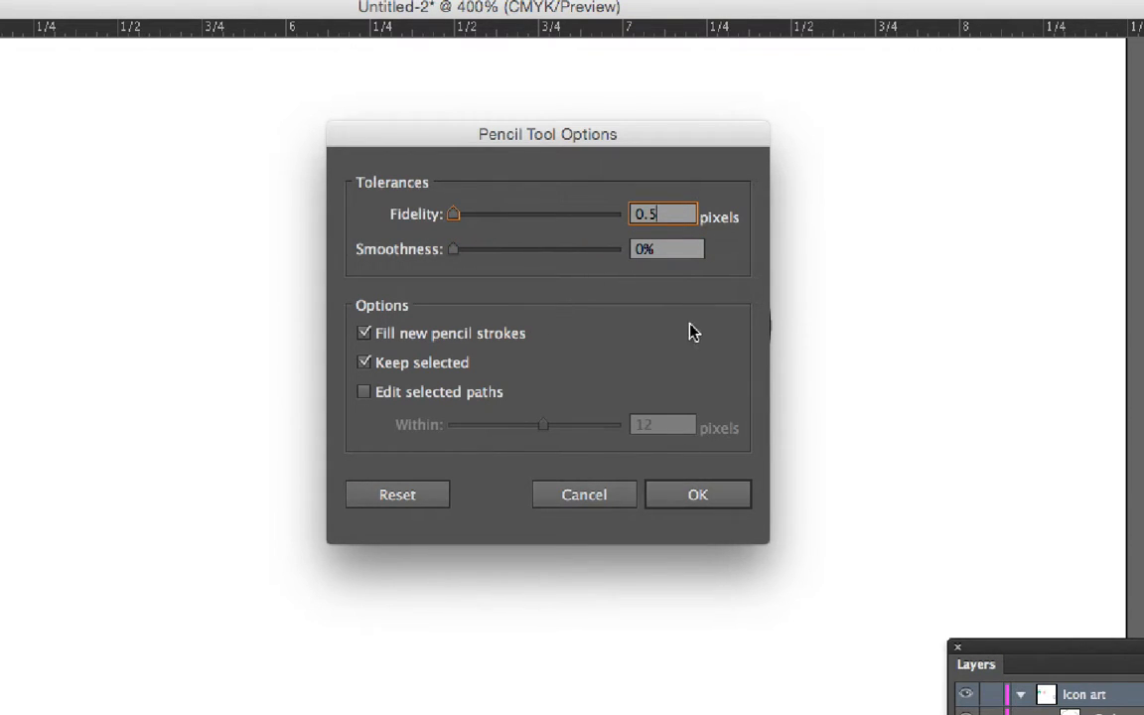
{"action": "left_click", "coordinate": [682, 496]}
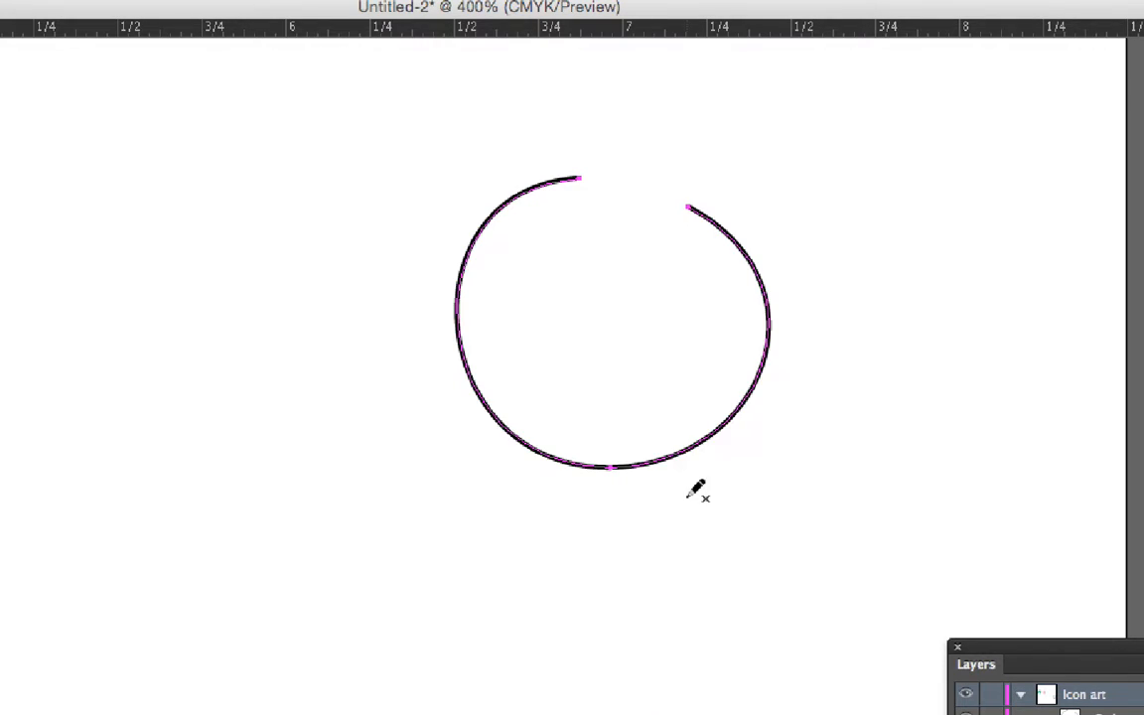
{"action": "scroll", "coordinate": [691, 256], "scroll_direction": "right", "scroll_amount": 5}
{"action": "scroll", "coordinate": [693, 256], "scroll_direction": "left", "scroll_amount": 8}
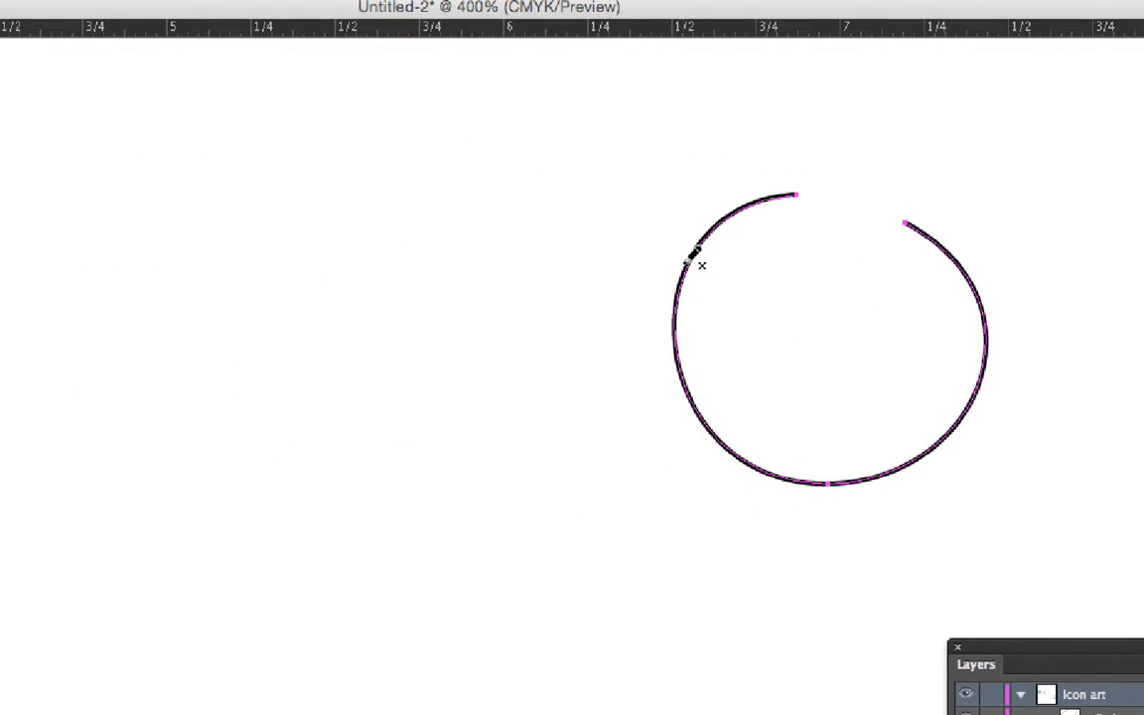
Step: Draw a second nearly closed freehand test circle about 1 in wide beside the first one
{"action": "mouse_move", "coordinate": [293, 188]}
{"action": "left_mouse_down"}
{"action": "mouse_move", "coordinate": [332, 477]}
{"action": "mouse_move", "coordinate": [474, 260]}
{"action": "mouse_move", "coordinate": [386, 210]}
{"action": "left_mouse_up"}
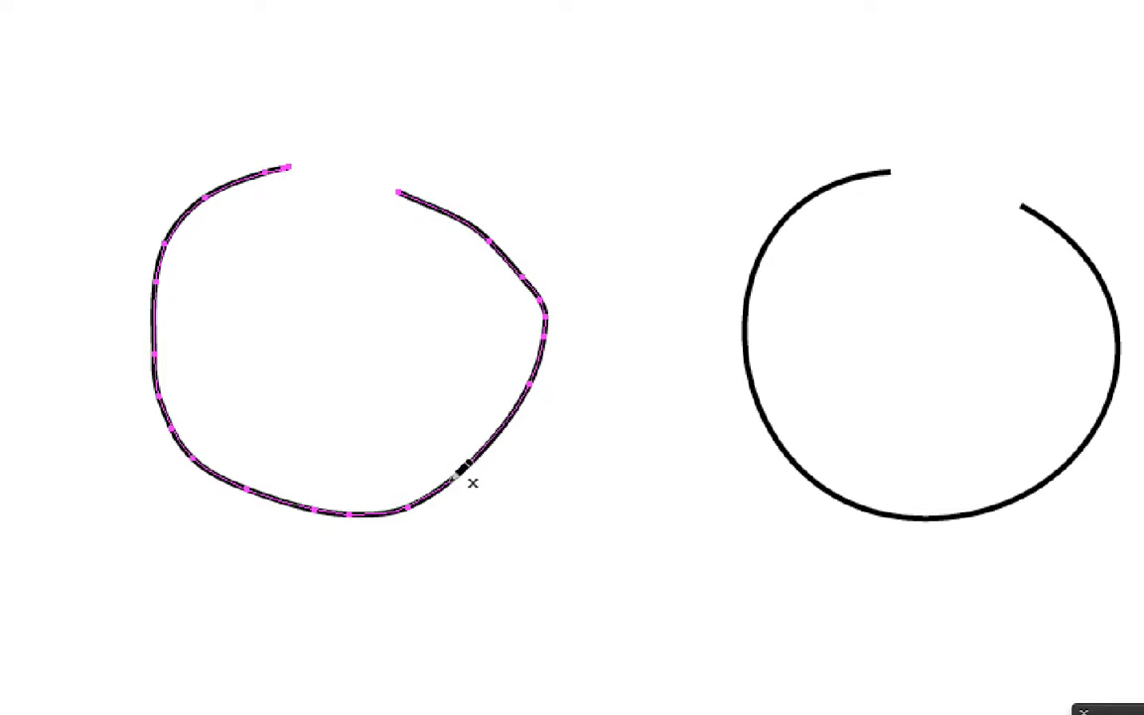
{"action": "mouse_move", "coordinate": [184, 159]}
{"action": "left_mouse_down"}
{"action": "mouse_move", "coordinate": [361, 232]}
{"action": "mouse_move", "coordinate": [691, 425]}
{"action": "mouse_move", "coordinate": [783, 449]}
{"action": "left_mouse_up"}
{"action": "key", "text": "ctrl+z"}
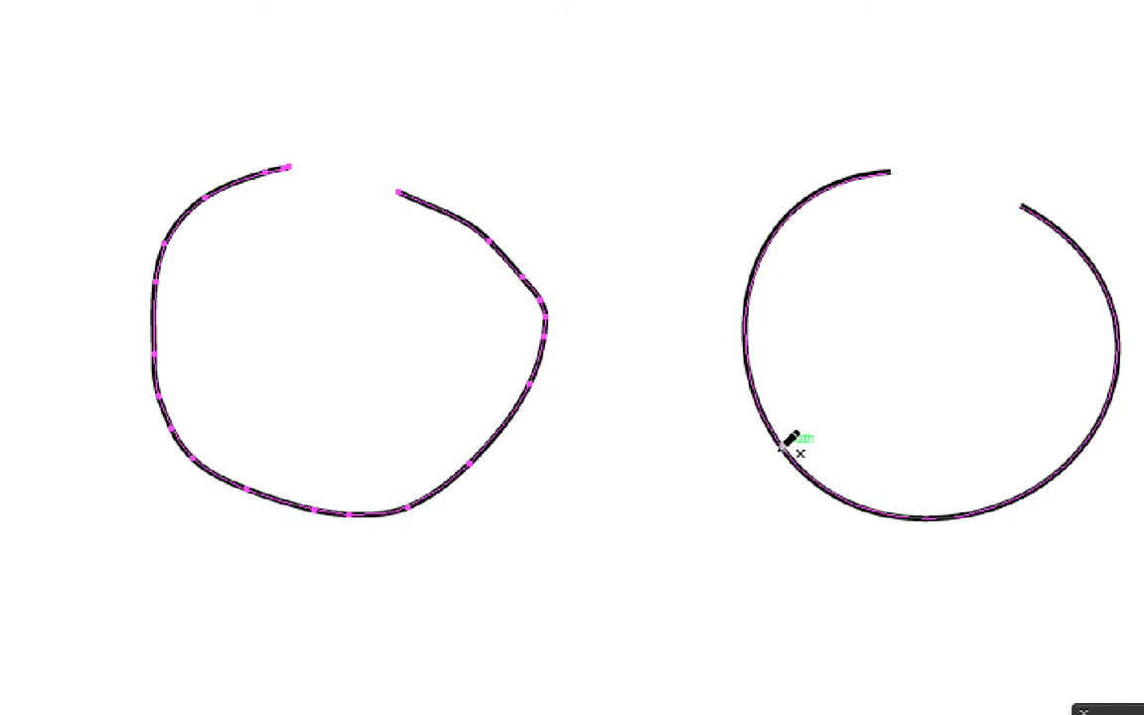
Step: Select both freehand test circles and delete them
{"action": "key", "text": "v"}
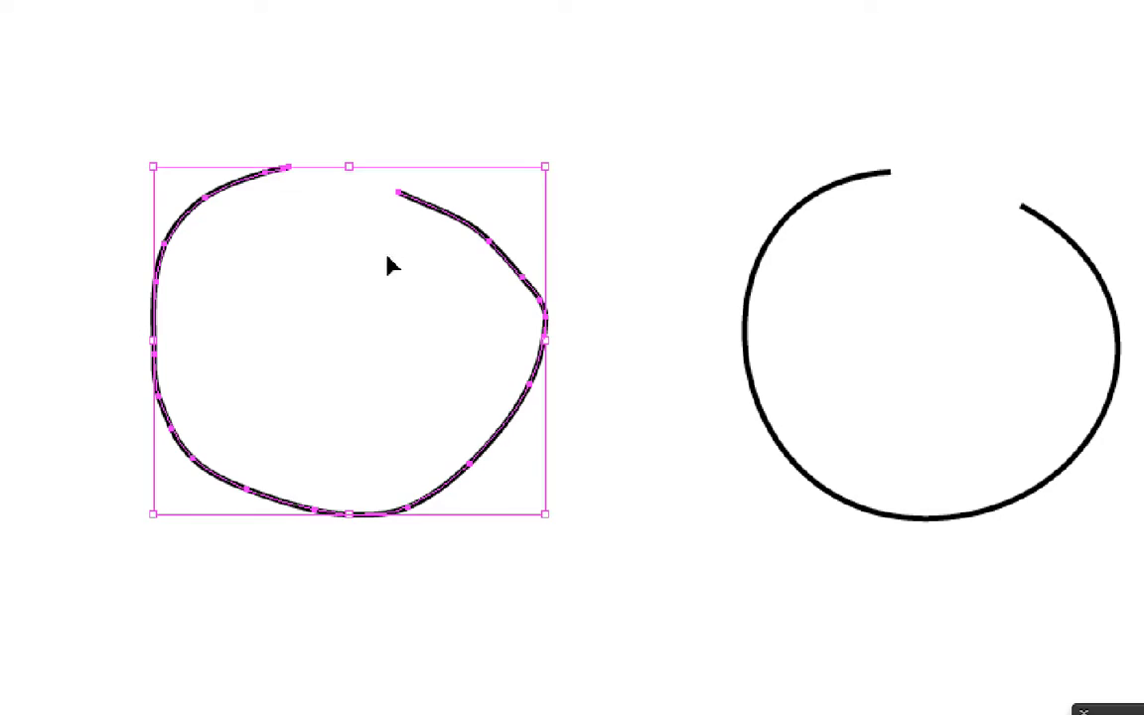
{"action": "left_click_drag", "start_coordinate": [191, 129], "coordinate": [978, 508]}
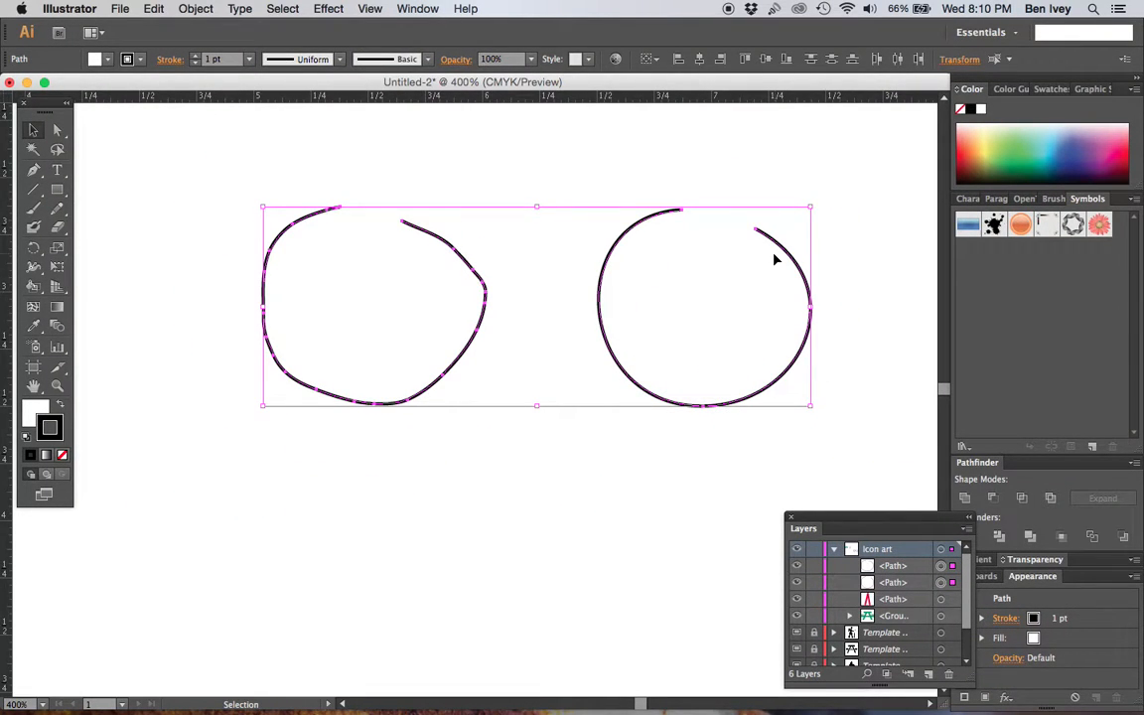
{"action": "key", "text": "Delete"}
Step: Set the Pencil tool's fidelity to 1.5 pixels, disable filling new pencil strokes, and enable editing selected paths within 12 pixels
{"action": "scroll", "coordinate": [775, 259], "scroll_direction": "up", "scroll_amount": 5}
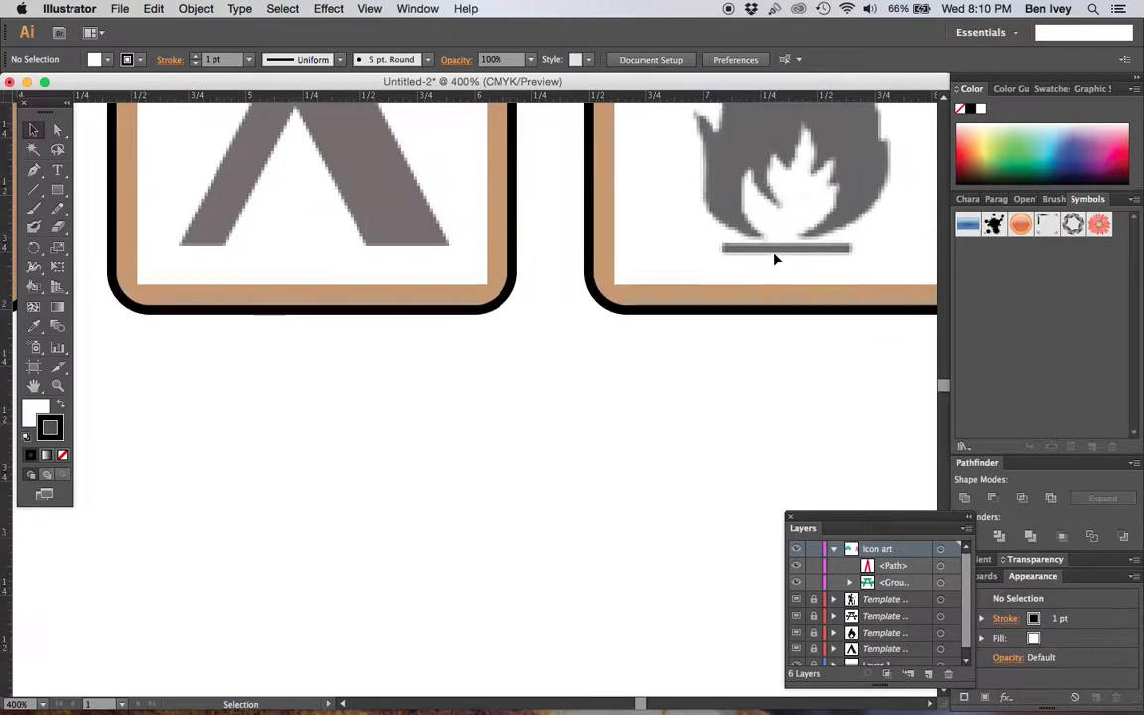
{"action": "scroll", "coordinate": [774, 259], "scroll_direction": "right", "scroll_amount": 1}
{"action": "key", "text": "super+="}
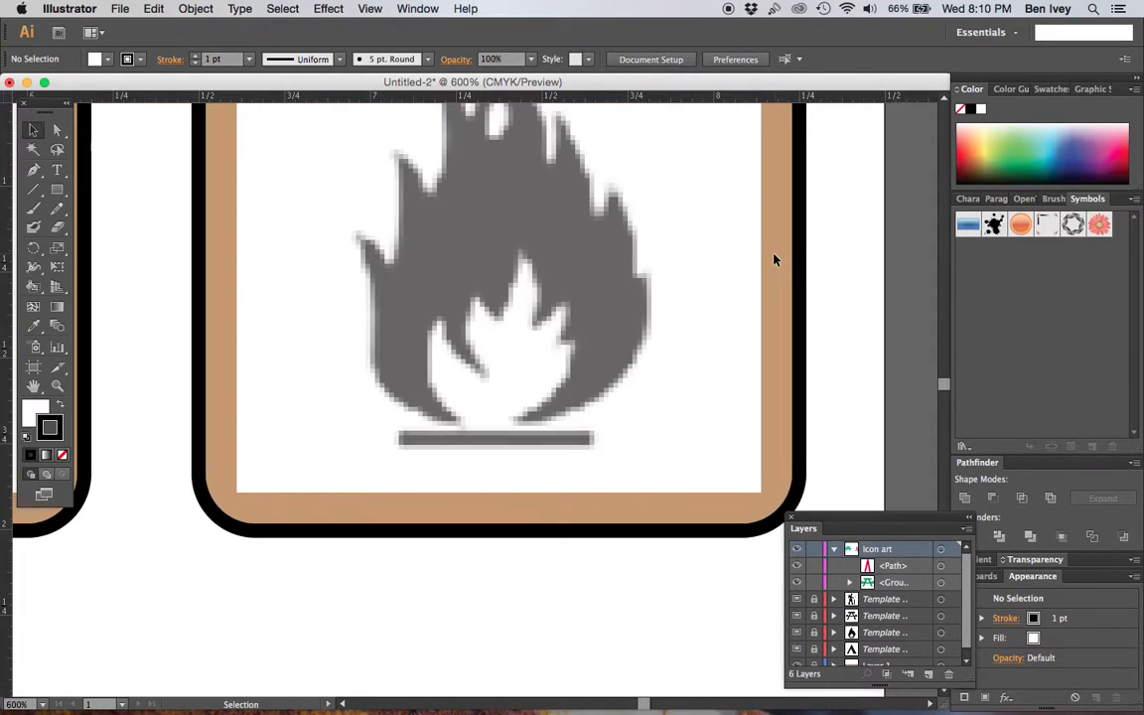
{"action": "scroll", "coordinate": [774, 260], "scroll_direction": "up", "scroll_amount": 3}
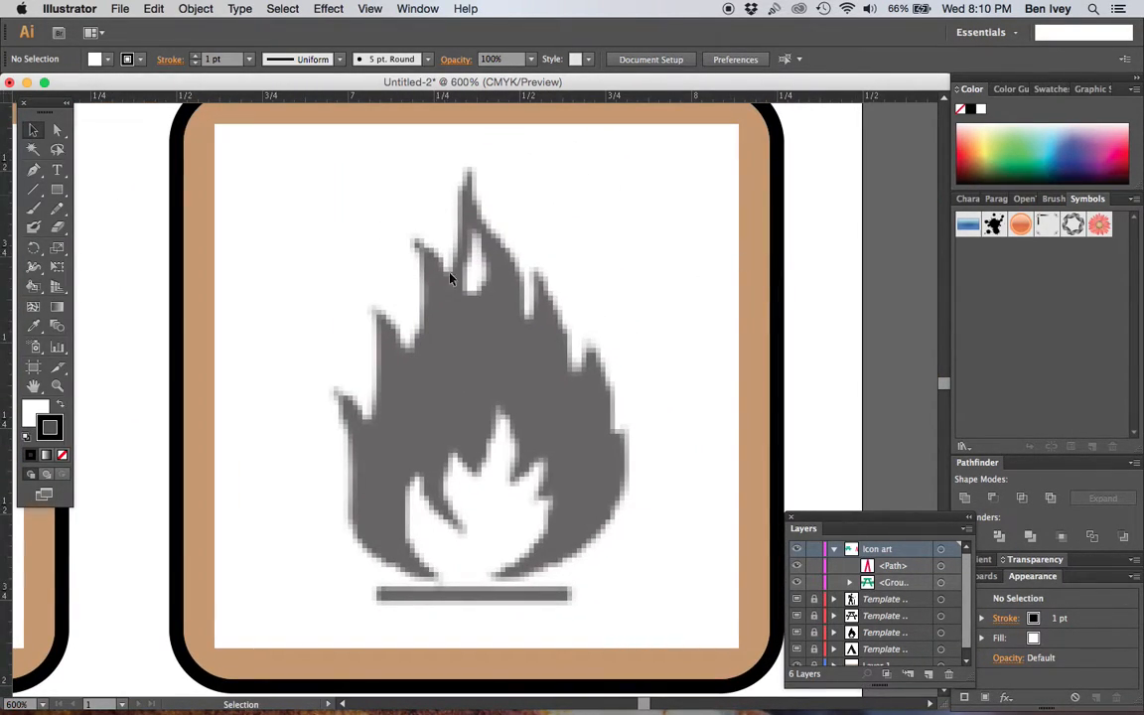
{"action": "double_click", "coordinate": [57, 208]}
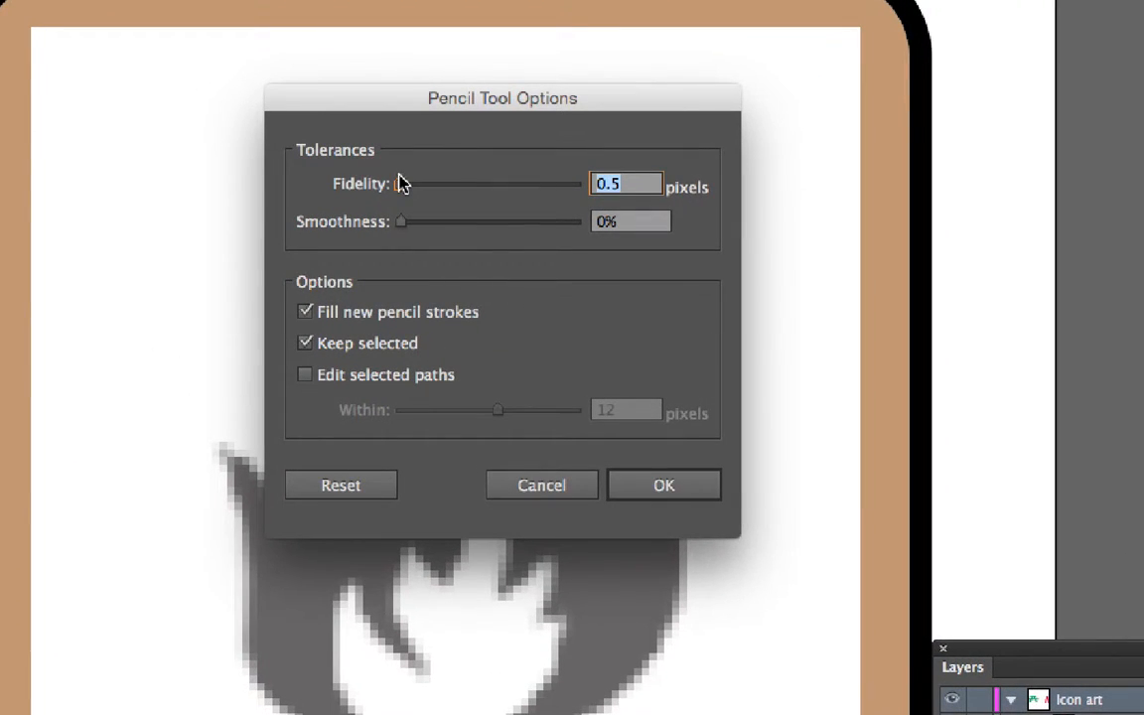
{"action": "left_click_drag", "start_coordinate": [402, 186], "coordinate": [412, 191]}
{"action": "left_click", "coordinate": [356, 314]}
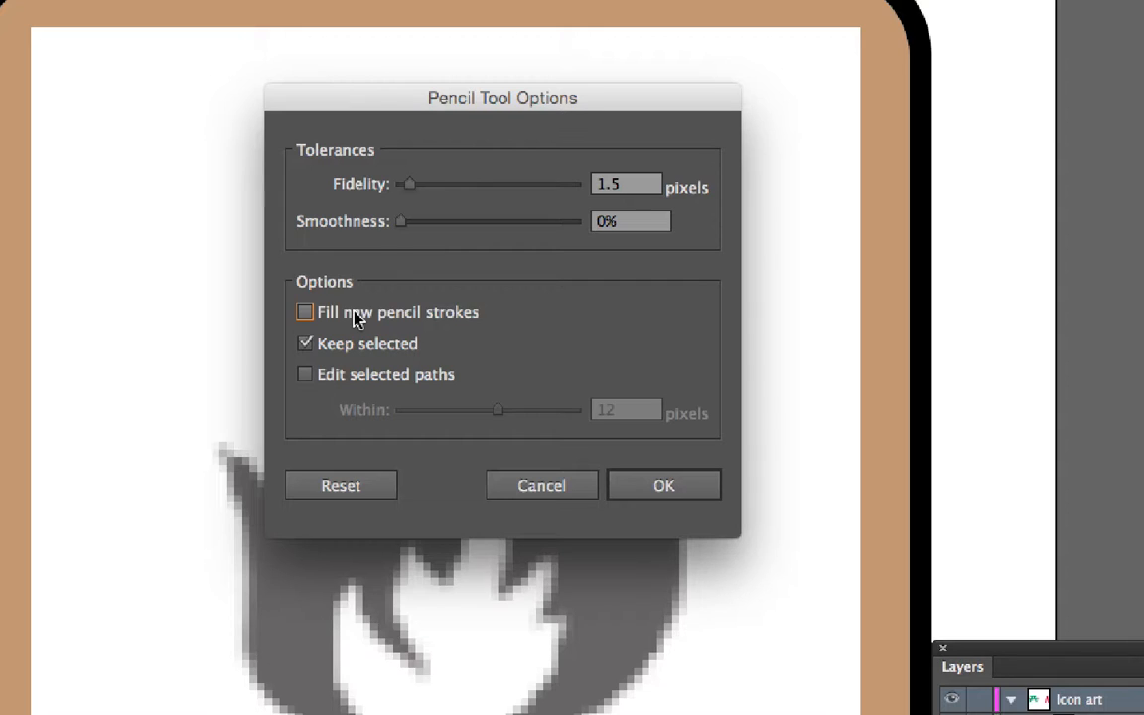
{"action": "left_click", "coordinate": [353, 381]}
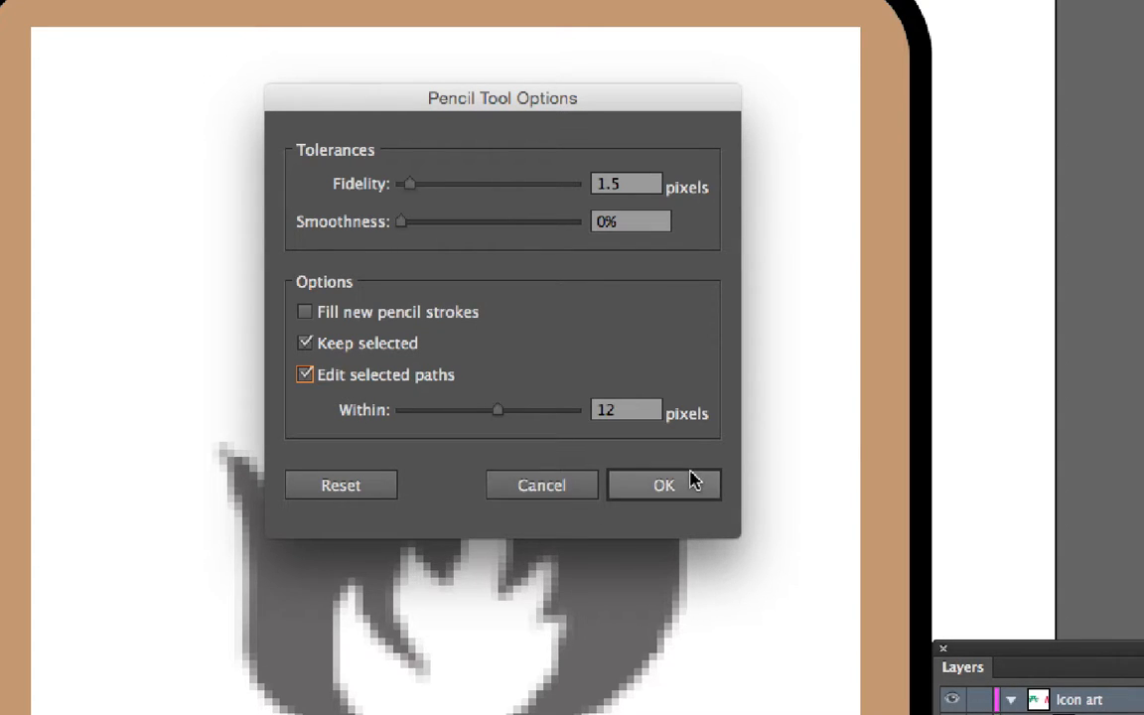
{"action": "left_click", "coordinate": [694, 479]}
Step: Draw several separate unfilled freehand test curves on the blank area below the campfire icon
{"action": "scroll", "coordinate": [413, 485], "scroll_direction": "down", "scroll_amount": 10}
{"action": "scroll", "coordinate": [411, 486], "scroll_direction": "down", "scroll_amount": 3}
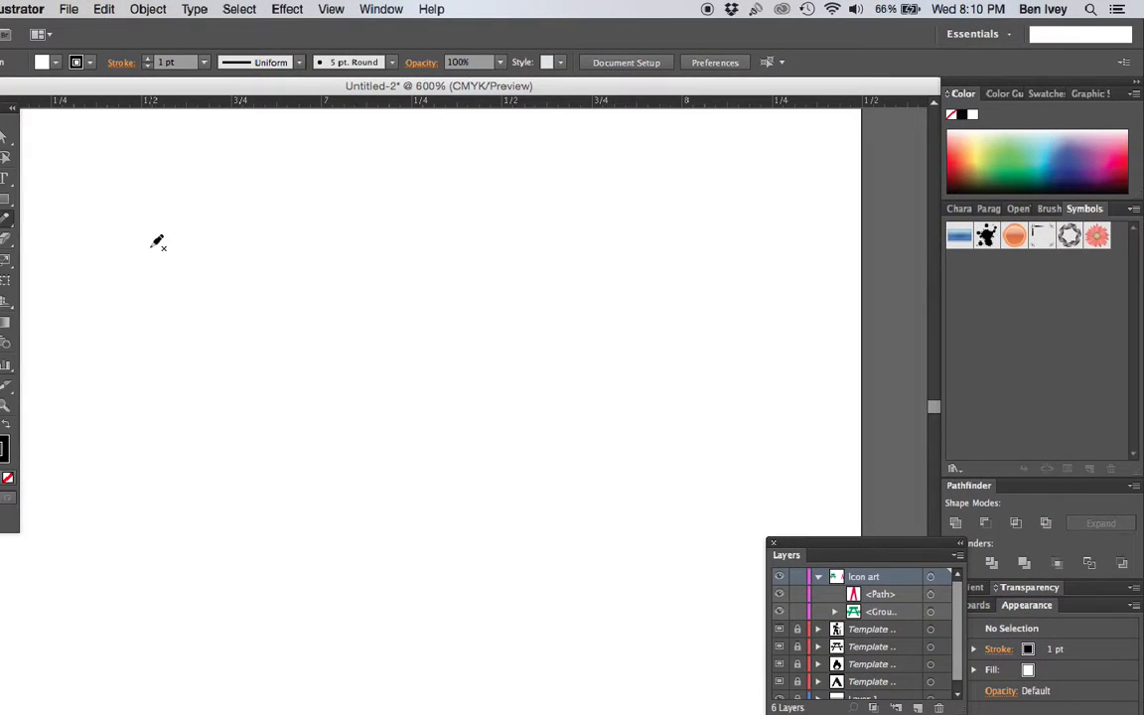
{"action": "mouse_move", "coordinate": [276, 233]}
{"action": "left_mouse_down"}
{"action": "mouse_move", "coordinate": [273, 341]}
{"action": "mouse_move", "coordinate": [337, 445]}
{"action": "mouse_move", "coordinate": [417, 261]}
{"action": "left_mouse_up"}
{"action": "left_click_drag", "start_coordinate": [505, 249], "coordinate": [506, 245]}
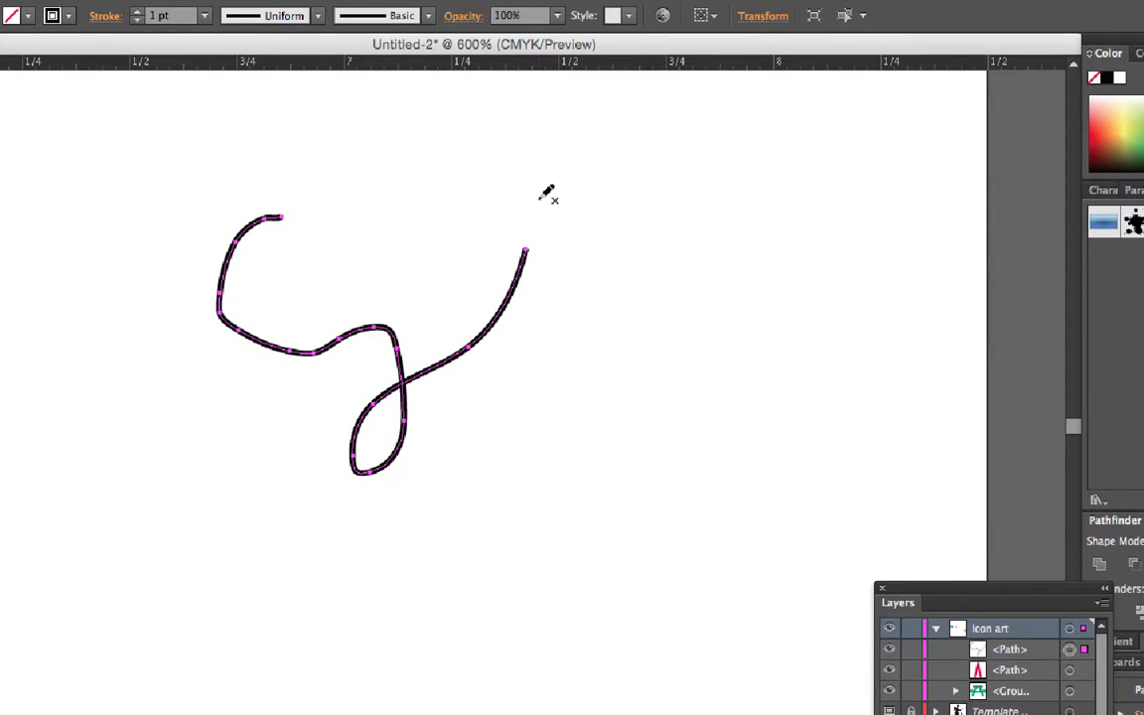
{"action": "mouse_move", "coordinate": [647, 367]}
{"action": "left_mouse_down"}
{"action": "mouse_move", "coordinate": [823, 272]}
{"action": "mouse_move", "coordinate": [729, 122]}
{"action": "left_mouse_up"}
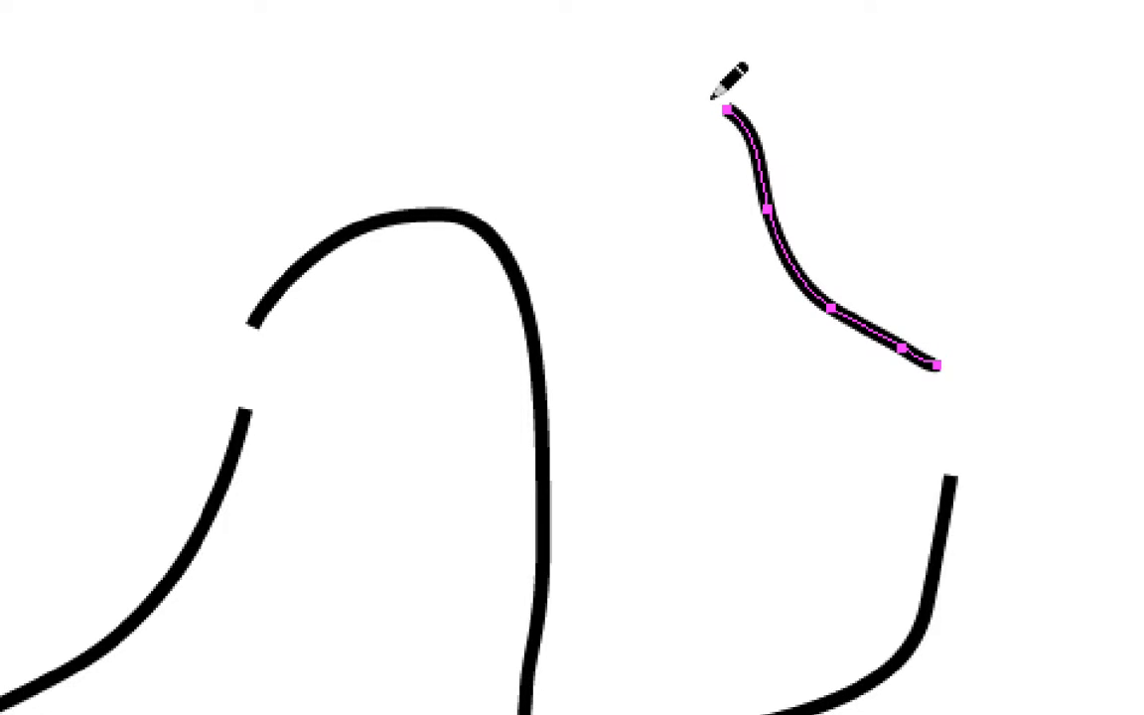
Step: Extend the selected test curve twice with the Pencil, each time continuing from its open end point
{"action": "left_click", "coordinate": [727, 105]}
{"action": "mouse_move", "coordinate": [647, 75]}
{"action": "left_mouse_down"}
{"action": "mouse_move", "coordinate": [583, 93]}
{"action": "mouse_move", "coordinate": [484, 149]}
{"action": "mouse_move", "coordinate": [346, 115]}
{"action": "mouse_move", "coordinate": [316, 123]}
{"action": "left_mouse_up"}
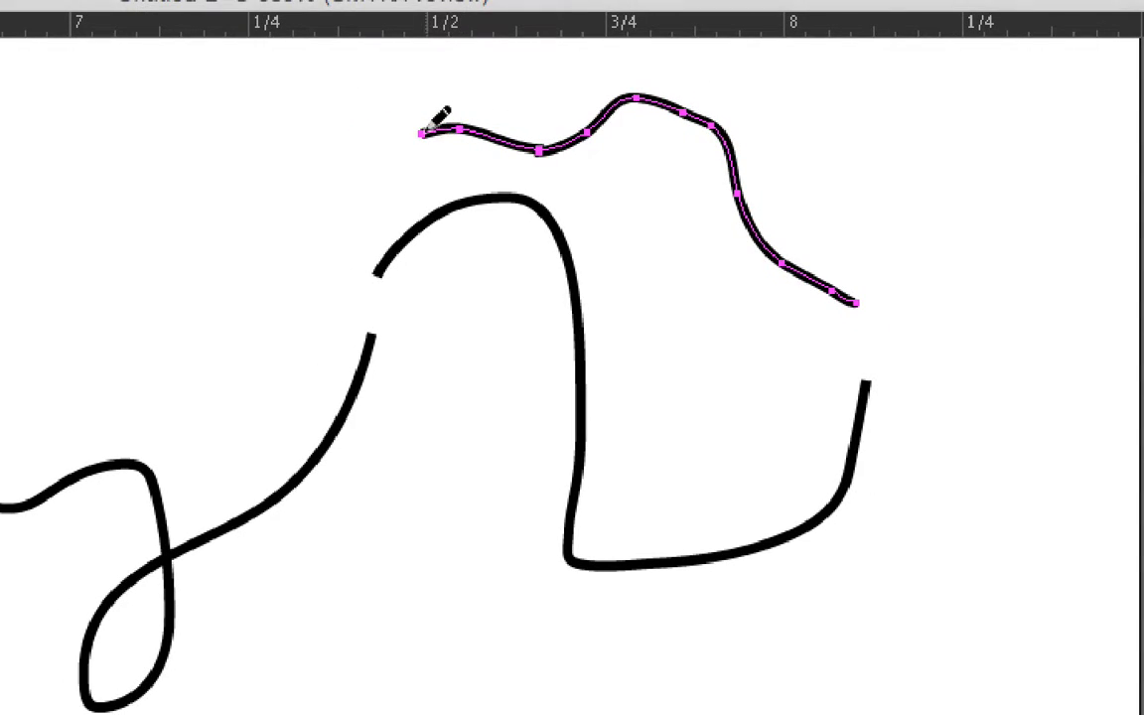
{"action": "mouse_move", "coordinate": [429, 123]}
{"action": "left_mouse_down"}
{"action": "mouse_move", "coordinate": [278, 183]}
{"action": "mouse_move", "coordinate": [220, 243]}
{"action": "mouse_move", "coordinate": [257, 348]}
{"action": "mouse_move", "coordinate": [331, 470]}
{"action": "mouse_move", "coordinate": [479, 437]}
{"action": "mouse_move", "coordinate": [631, 461]}
{"action": "mouse_move", "coordinate": [690, 429]}
{"action": "mouse_move", "coordinate": [766, 499]}
{"action": "mouse_move", "coordinate": [669, 604]}
{"action": "mouse_move", "coordinate": [523, 679]}
{"action": "left_mouse_up"}
Step: Draw two more separate wavy freehand test curves below the extended path
{"action": "scroll", "coordinate": [523, 685], "scroll_direction": "down", "scroll_amount": 8}
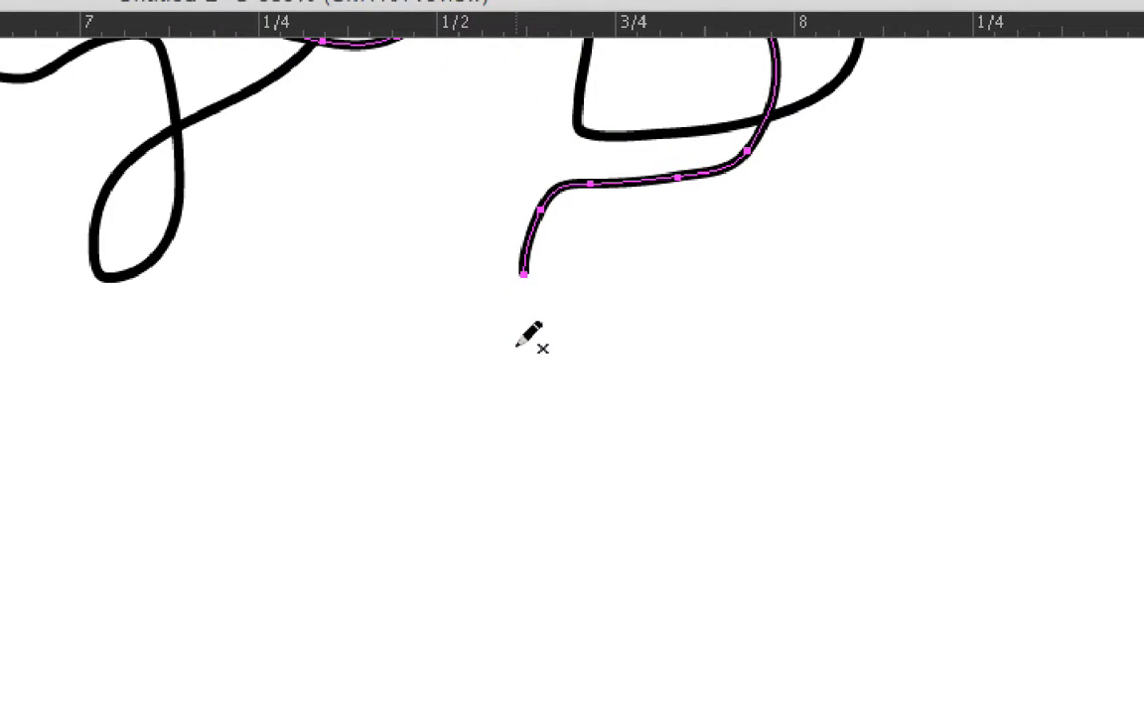
{"action": "mouse_move", "coordinate": [516, 347]}
{"action": "left_mouse_down"}
{"action": "mouse_move", "coordinate": [383, 362]}
{"action": "mouse_move", "coordinate": [174, 485]}
{"action": "left_mouse_up"}
{"action": "mouse_move", "coordinate": [223, 523]}
{"action": "left_mouse_down"}
{"action": "mouse_move", "coordinate": [415, 484]}
{"action": "mouse_move", "coordinate": [667, 552]}
{"action": "mouse_move", "coordinate": [818, 290]}
{"action": "mouse_move", "coordinate": [924, 286]}
{"action": "mouse_move", "coordinate": [898, 162]}
{"action": "left_mouse_up"}
Step: Select all the freehand test curves on the blank area and delete them
{"action": "scroll", "coordinate": [897, 162], "scroll_direction": "up", "scroll_amount": 5}
{"action": "scroll", "coordinate": [897, 162], "scroll_direction": "down", "scroll_amount": 4}
{"action": "scroll", "coordinate": [905, 151], "scroll_direction": "down", "scroll_amount": 2}
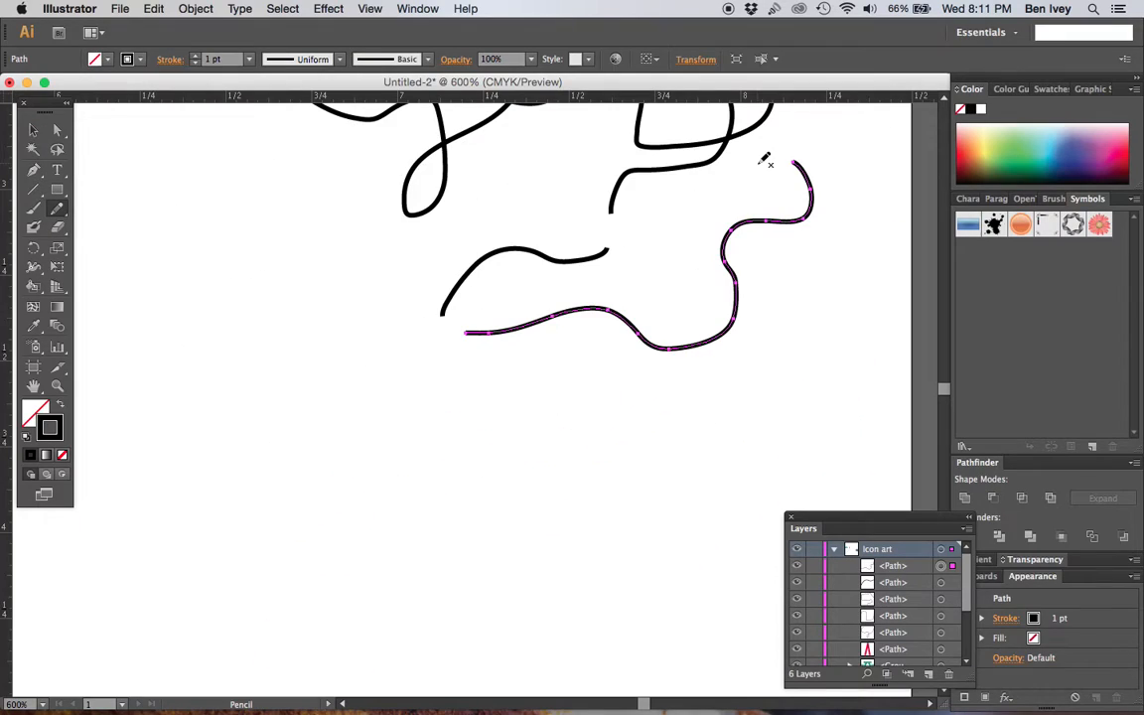
{"action": "scroll", "coordinate": [908, 151], "scroll_direction": "up", "scroll_amount": 6}
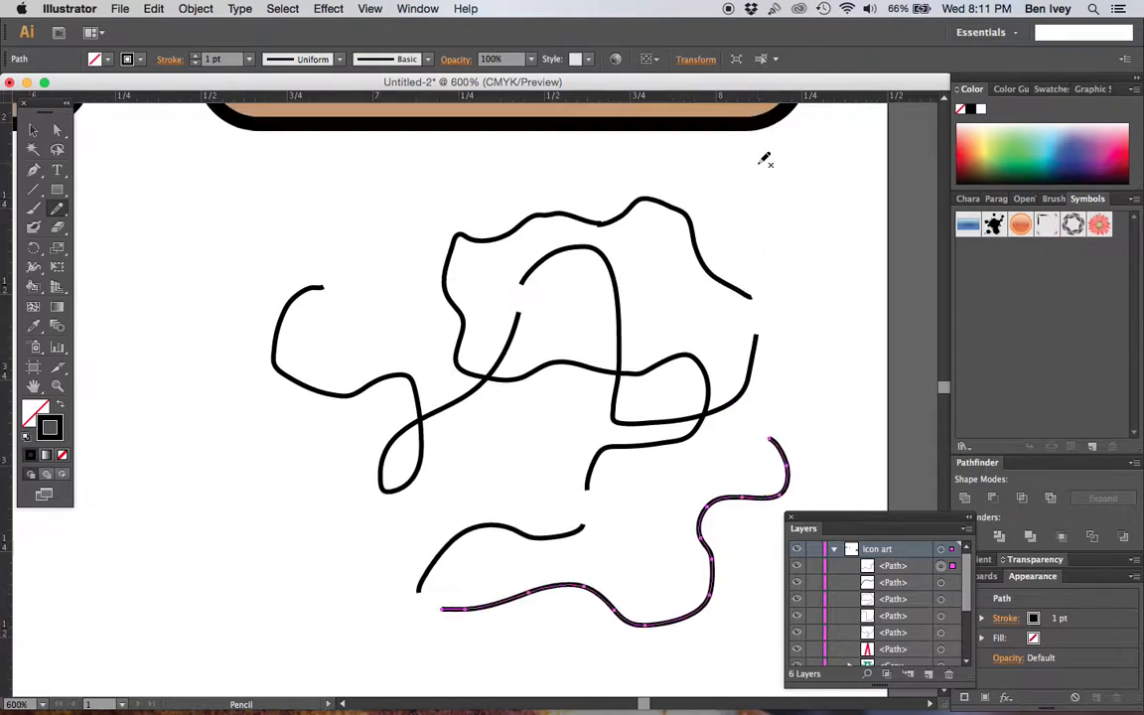
{"action": "scroll", "coordinate": [764, 158], "scroll_direction": "down", "scroll_amount": 3}
{"action": "left_click", "coordinate": [33, 129]}
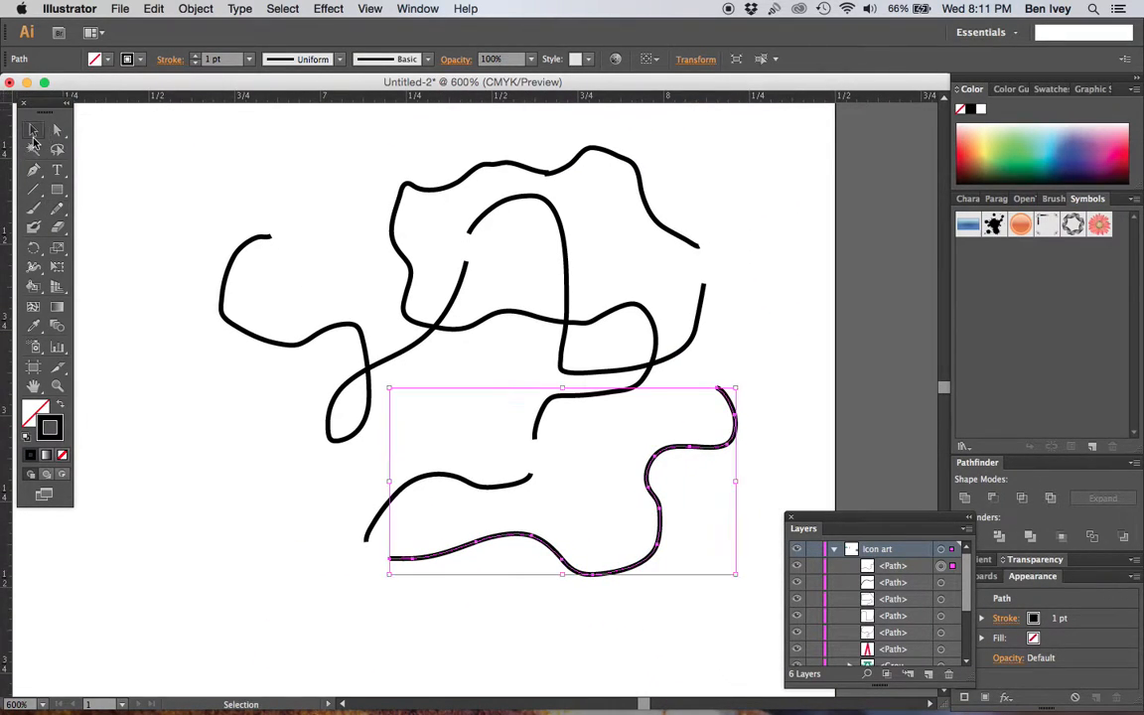
{"action": "left_click_drag", "start_coordinate": [284, 215], "coordinate": [706, 541]}
{"action": "key", "text": "Delete"}
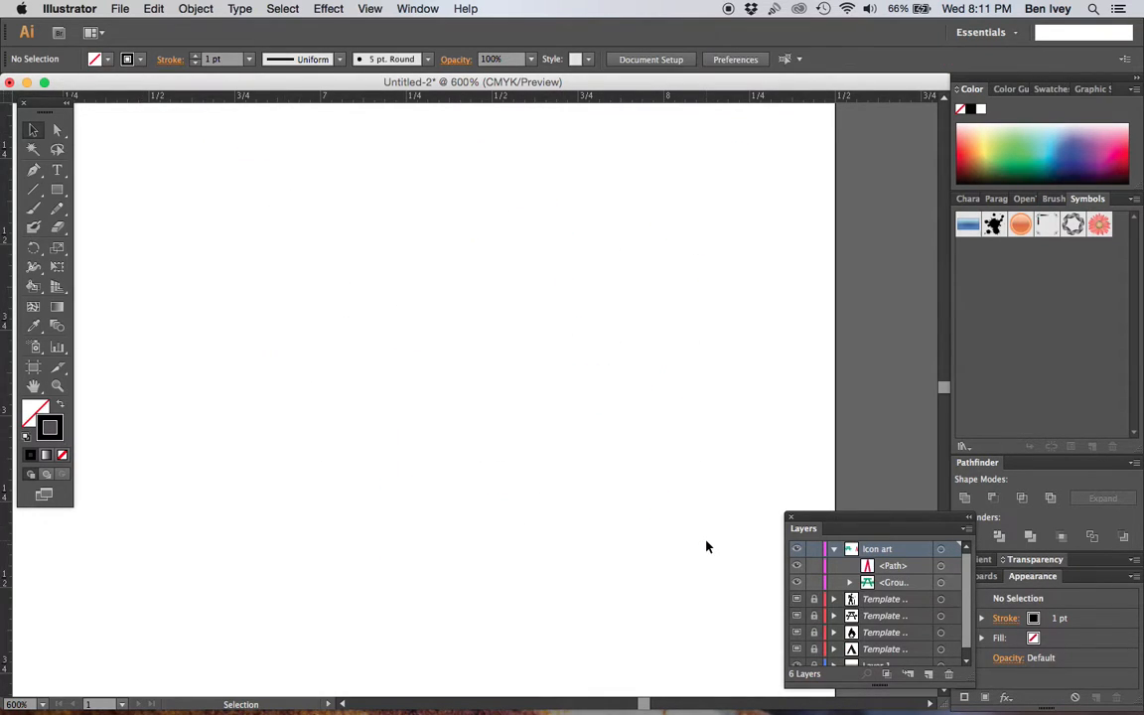
Step: Trace the campfire template's flame with the Pencil tool as one outline, including the inner flame and the teardrop gap near the peak
{"action": "scroll", "coordinate": [706, 541], "scroll_direction": "up", "scroll_amount": 5}
{"action": "scroll", "coordinate": [706, 546], "scroll_direction": "up", "scroll_amount": 6}
{"action": "key", "text": "super+plus"}
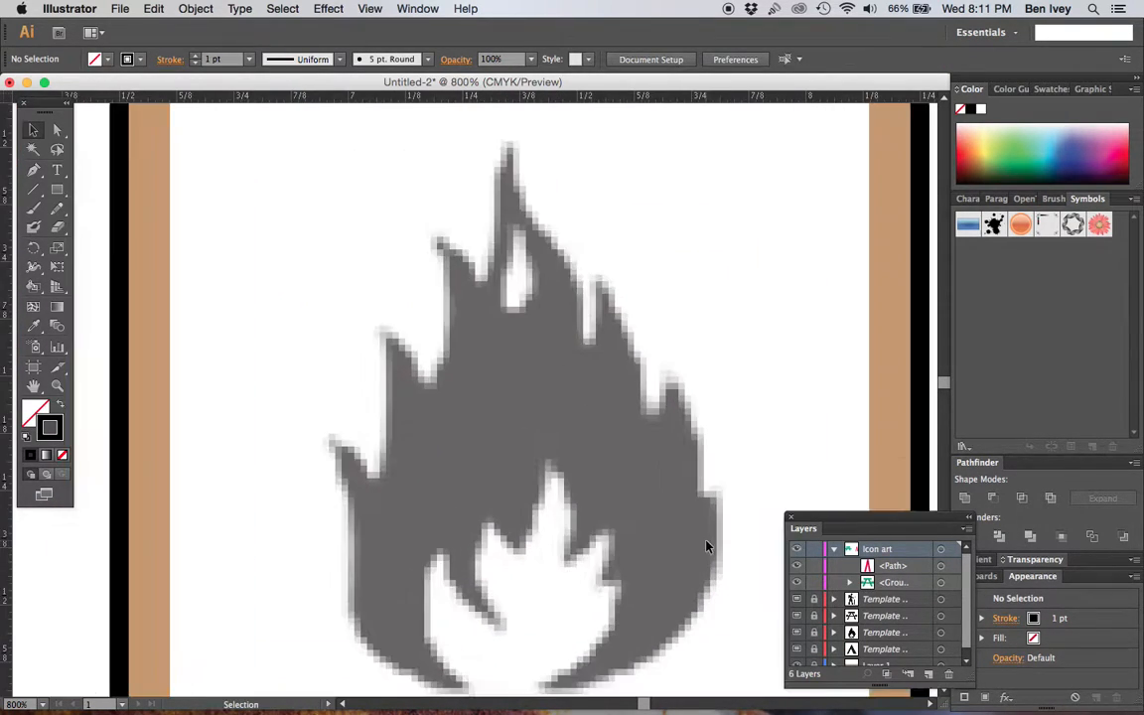
{"action": "scroll", "coordinate": [706, 546], "scroll_direction": "down", "scroll_amount": 1}
{"action": "scroll", "coordinate": [706, 546], "scroll_direction": "down", "scroll_amount": 2}
{"action": "left_click", "coordinate": [57, 209]}
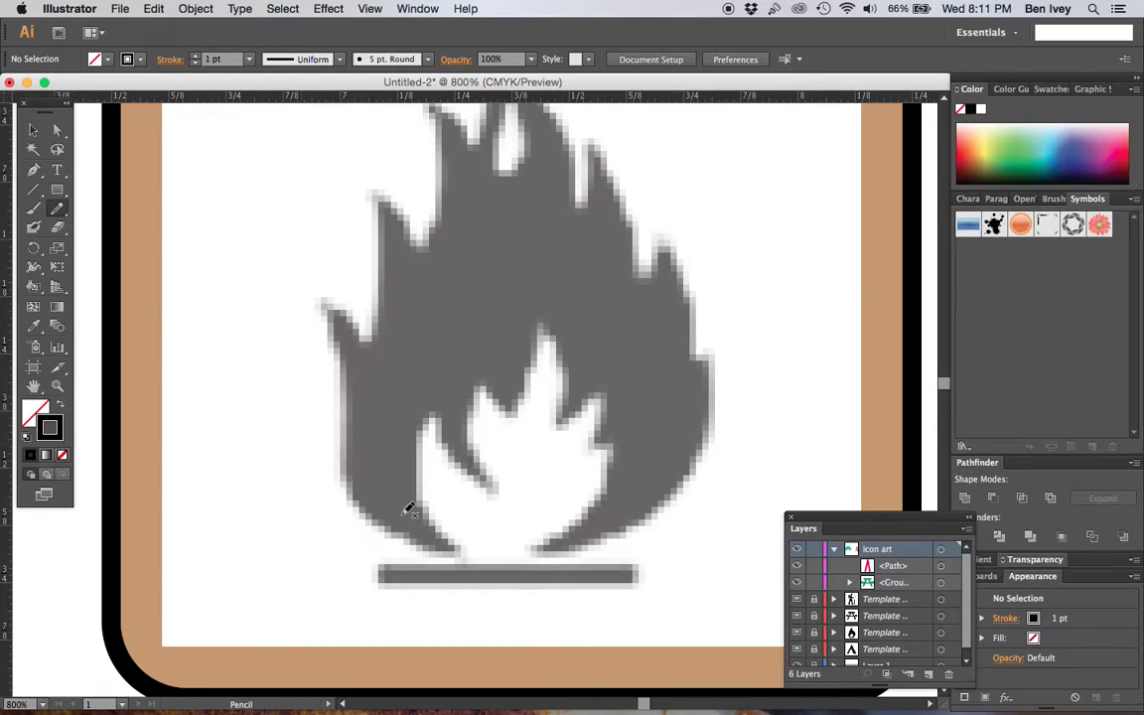
{"action": "mouse_move", "coordinate": [463, 548]}
{"action": "left_mouse_down"}
{"action": "mouse_move", "coordinate": [407, 540]}
{"action": "mouse_move", "coordinate": [357, 503]}
{"action": "mouse_move", "coordinate": [343, 381]}
{"action": "mouse_move", "coordinate": [319, 319]}
{"action": "mouse_move", "coordinate": [322, 306]}
{"action": "mouse_move", "coordinate": [368, 348]}
{"action": "mouse_move", "coordinate": [377, 326]}
{"action": "mouse_move", "coordinate": [372, 196]}
{"action": "mouse_move", "coordinate": [415, 241]}
{"action": "mouse_move", "coordinate": [436, 226]}
{"action": "mouse_move", "coordinate": [435, 118]}
{"action": "mouse_move", "coordinate": [441, 107]}
{"action": "mouse_move", "coordinate": [468, 137]}
{"action": "mouse_move", "coordinate": [488, 128]}
{"action": "mouse_move", "coordinate": [503, 82]}
{"action": "mouse_move", "coordinate": [494, 159]}
{"action": "mouse_move", "coordinate": [509, 167]}
{"action": "mouse_move", "coordinate": [523, 137]}
{"action": "mouse_move", "coordinate": [523, 98]}
{"action": "mouse_move", "coordinate": [544, 109]}
{"action": "mouse_move", "coordinate": [579, 203]}
{"action": "mouse_move", "coordinate": [597, 157]}
{"action": "mouse_move", "coordinate": [621, 196]}
{"action": "mouse_move", "coordinate": [633, 275]}
{"action": "mouse_move", "coordinate": [654, 283]}
{"action": "mouse_move", "coordinate": [655, 242]}
{"action": "mouse_move", "coordinate": [674, 265]}
{"action": "mouse_move", "coordinate": [705, 371]}
{"action": "mouse_move", "coordinate": [704, 414]}
{"action": "mouse_move", "coordinate": [684, 479]}
{"action": "mouse_move", "coordinate": [646, 512]}
{"action": "mouse_move", "coordinate": [553, 545]}
{"action": "mouse_move", "coordinate": [616, 461]}
{"action": "mouse_move", "coordinate": [589, 399]}
{"action": "mouse_move", "coordinate": [567, 415]}
{"action": "mouse_move", "coordinate": [548, 329]}
{"action": "mouse_move", "coordinate": [531, 328]}
{"action": "mouse_move", "coordinate": [511, 411]}
{"action": "mouse_move", "coordinate": [485, 387]}
{"action": "mouse_move", "coordinate": [470, 395]}
{"action": "mouse_move", "coordinate": [485, 490]}
{"action": "mouse_move", "coordinate": [429, 416]}
{"action": "mouse_move", "coordinate": [423, 472]}
{"action": "mouse_move", "coordinate": [456, 547]}
{"action": "left_mouse_up"}
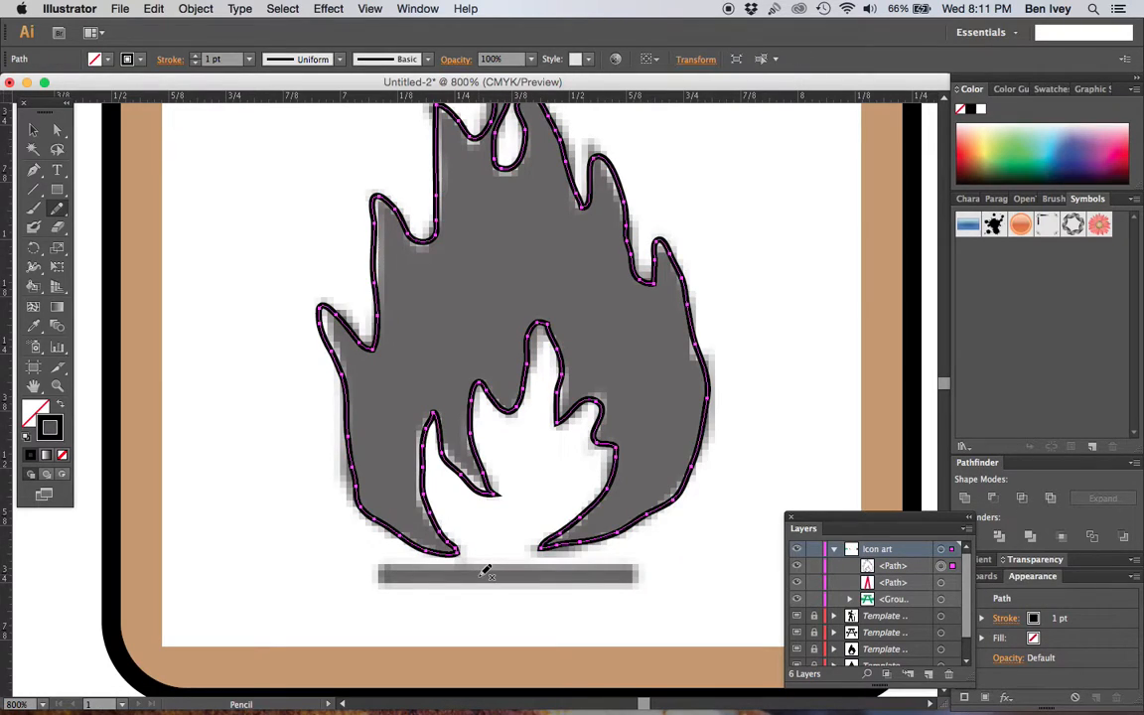
Step: Move the flame's tip anchor up to the template's peak and the anchor beside the teardrop gap to X 7.4028 in, Y 0.6632 in
{"action": "scroll", "coordinate": [496, 537], "scroll_direction": "up", "scroll_amount": 3}
{"action": "scroll", "coordinate": [496, 537], "scroll_direction": "right", "scroll_amount": 1}
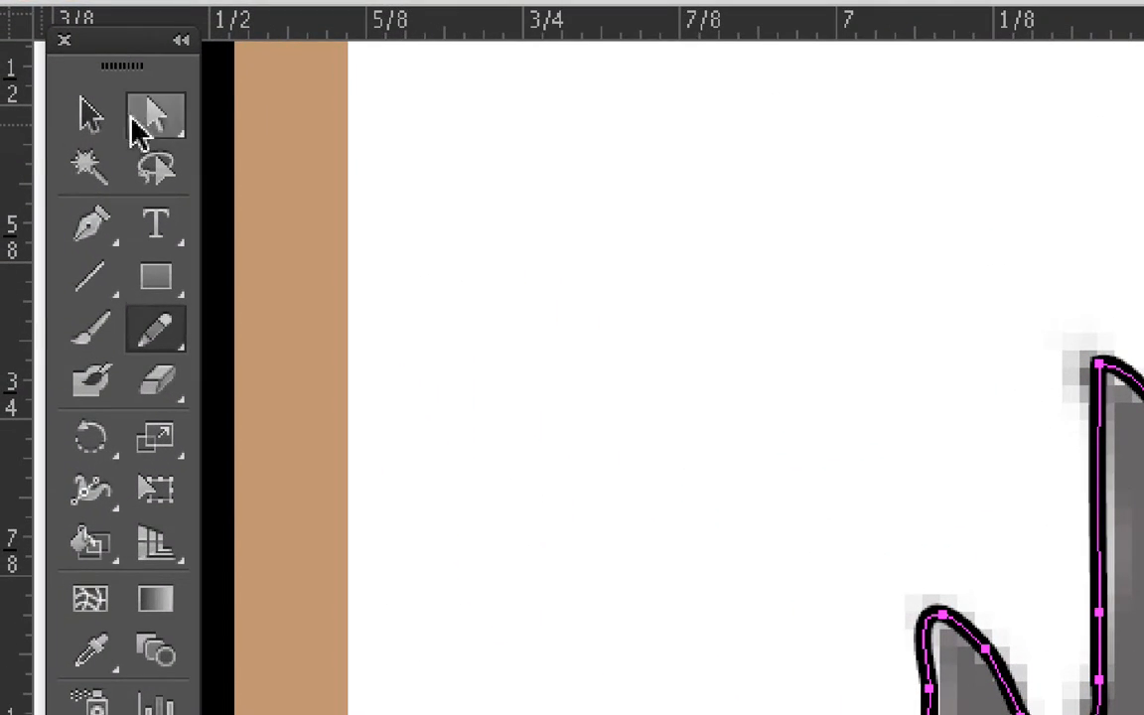
{"action": "left_click", "coordinate": [57, 129]}
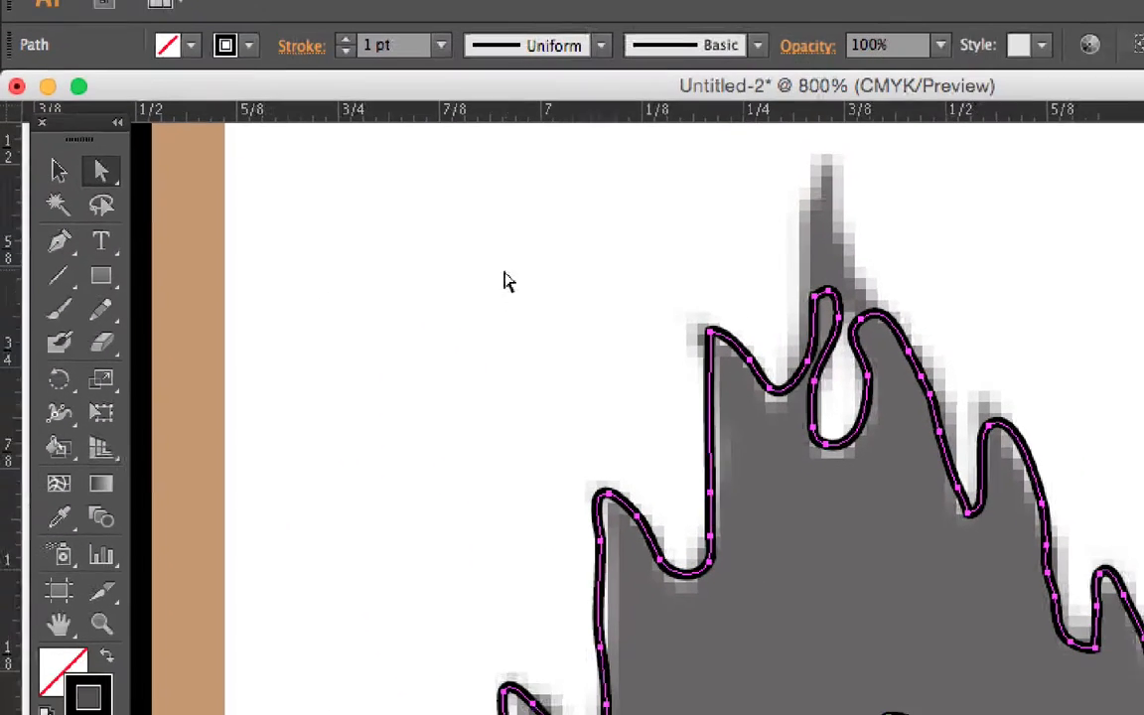
{"action": "left_click", "coordinate": [813, 284]}
{"action": "left_click_drag", "start_coordinate": [814, 292], "coordinate": [811, 171]}
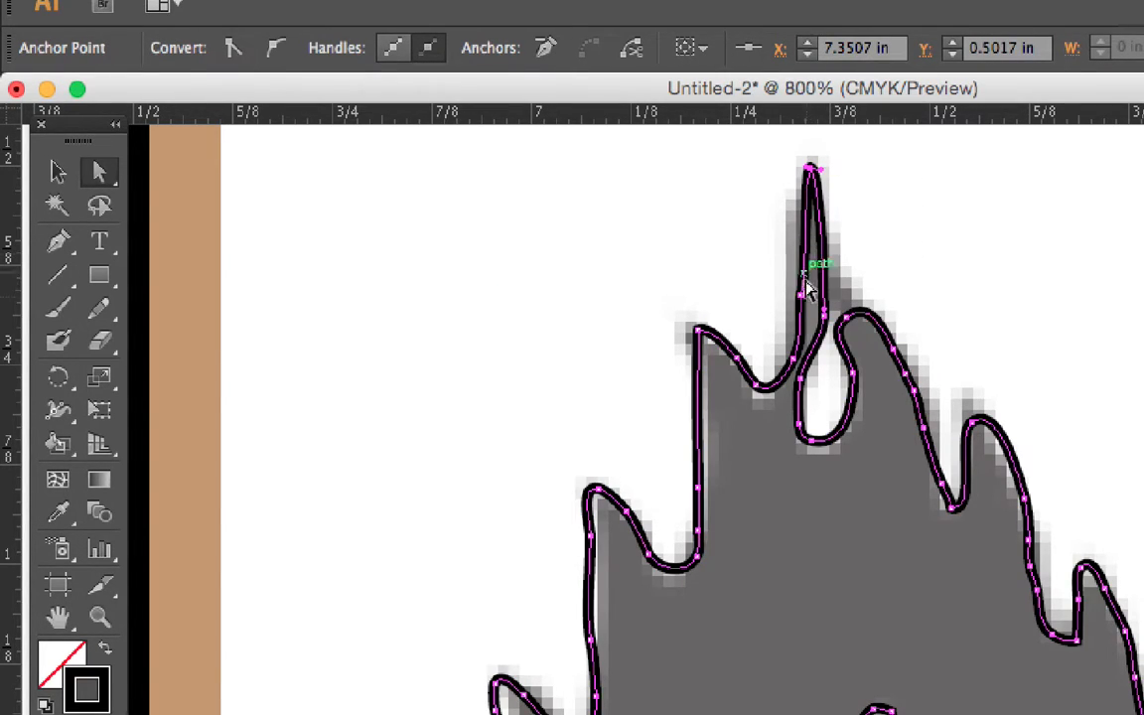
{"action": "left_click", "coordinate": [812, 294]}
{"action": "left_click_drag", "start_coordinate": [830, 311], "coordinate": [852, 295]}
{"action": "scroll", "coordinate": [853, 296], "scroll_direction": "right", "scroll_amount": 2}
{"action": "scroll", "coordinate": [853, 305], "scroll_direction": "right", "scroll_amount": 3}
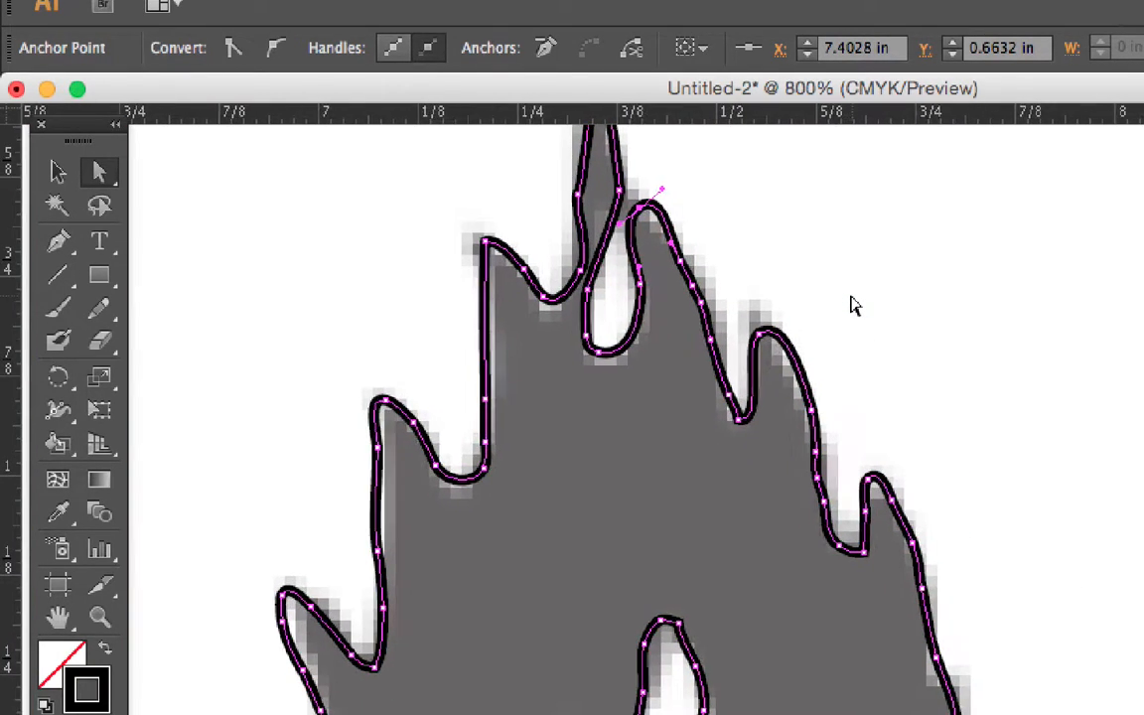
Step: Swap the traced flame's fill and stroke so it has a solid black fill and no stroke
{"action": "key", "text": "super+0"}
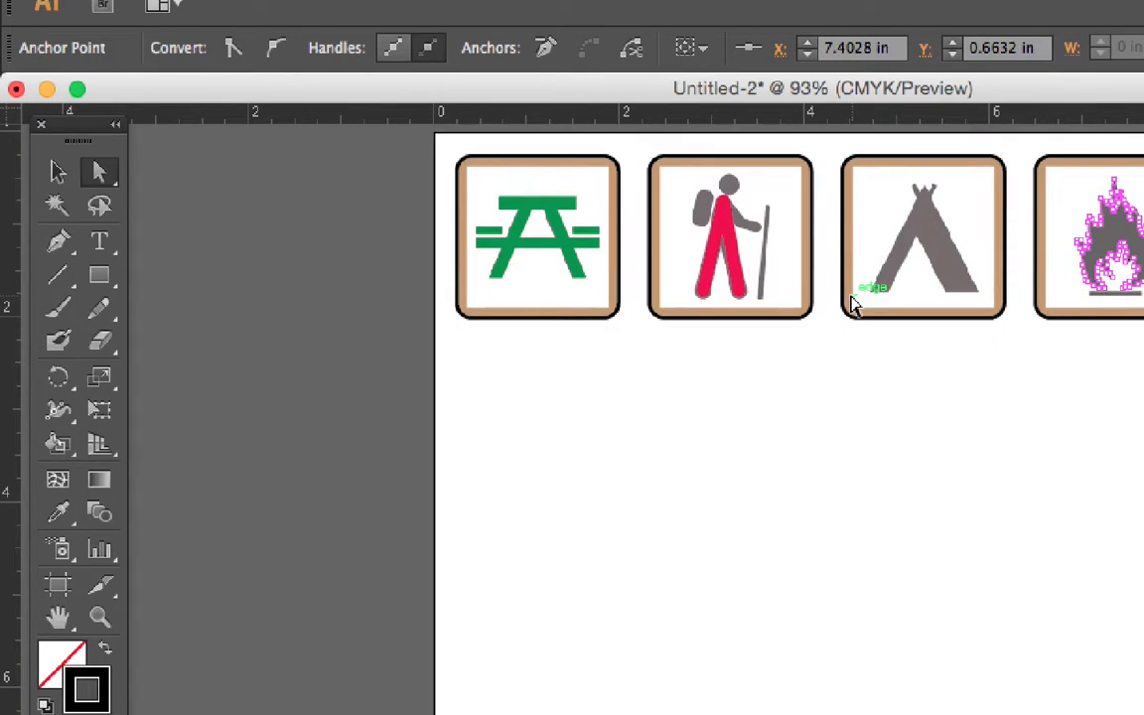
{"action": "scroll", "coordinate": [851, 305], "scroll_direction": "right", "scroll_amount": 10}
{"action": "scroll", "coordinate": [852, 305], "scroll_direction": "left", "scroll_amount": 15}
{"action": "scroll", "coordinate": [851, 305], "scroll_direction": "up", "scroll_amount": 6}
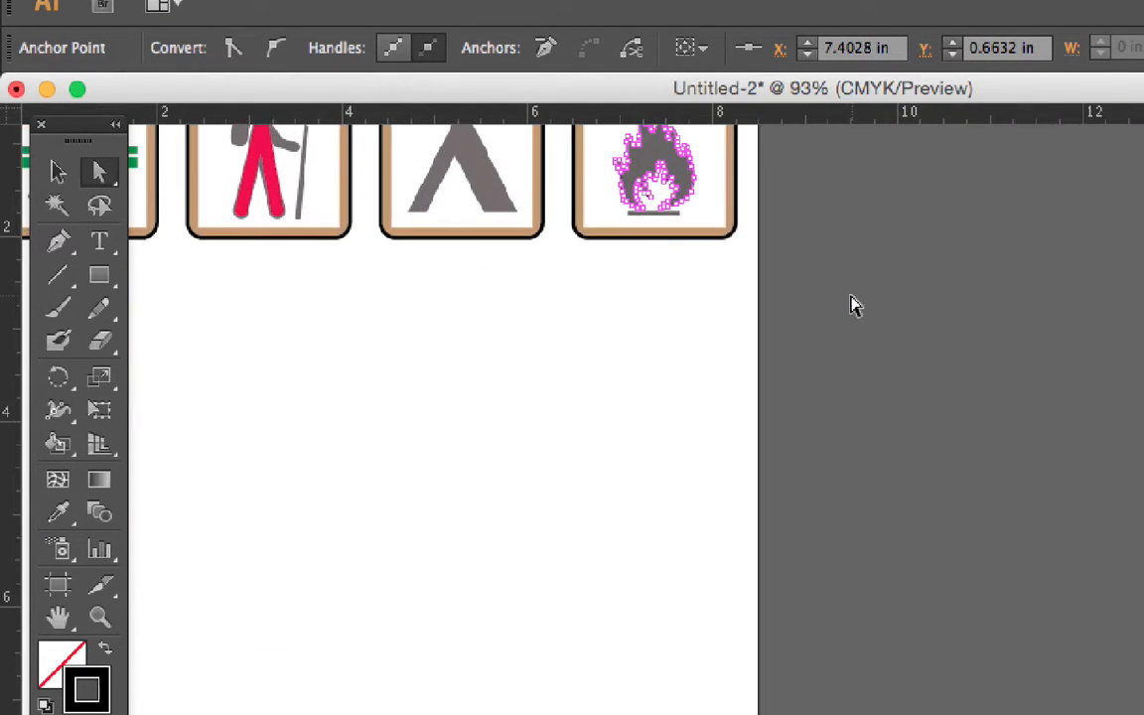
{"action": "key", "text": "super+="}
{"action": "key", "text": "super+="}
{"action": "key", "text": "super+="}
{"action": "scroll", "coordinate": [851, 305], "scroll_direction": "up", "scroll_amount": 6}
{"action": "scroll", "coordinate": [852, 305], "scroll_direction": "left", "scroll_amount": 4}
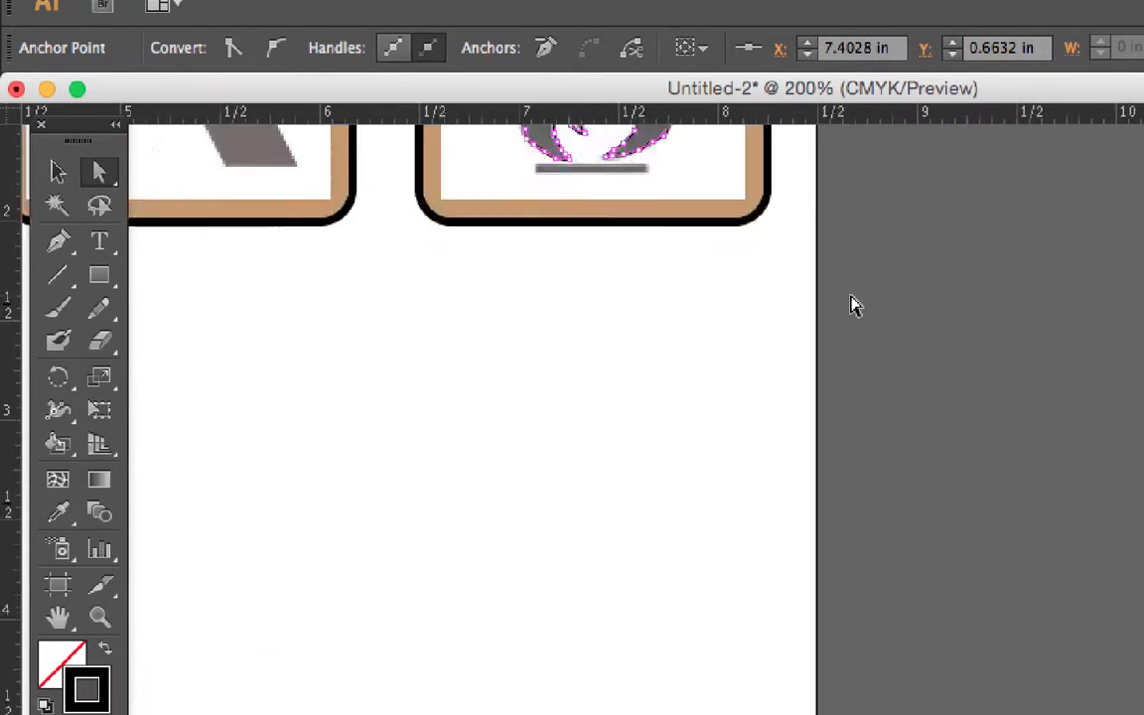
{"action": "key", "text": "super+="}
{"action": "scroll", "coordinate": [852, 305], "scroll_direction": "up", "scroll_amount": 5}
{"action": "scroll", "coordinate": [852, 305], "scroll_direction": "left", "scroll_amount": 2}
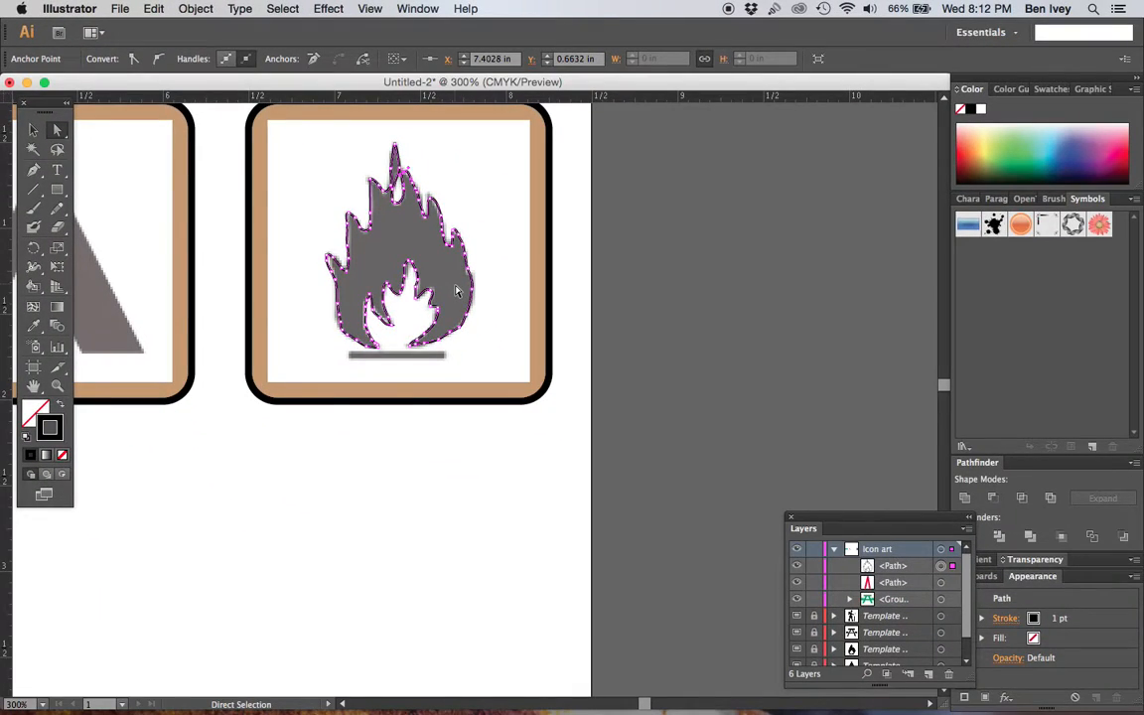
{"action": "scroll", "coordinate": [457, 289], "scroll_direction": "left", "scroll_amount": 4}
{"action": "scroll", "coordinate": [457, 290], "scroll_direction": "up", "scroll_amount": 2}
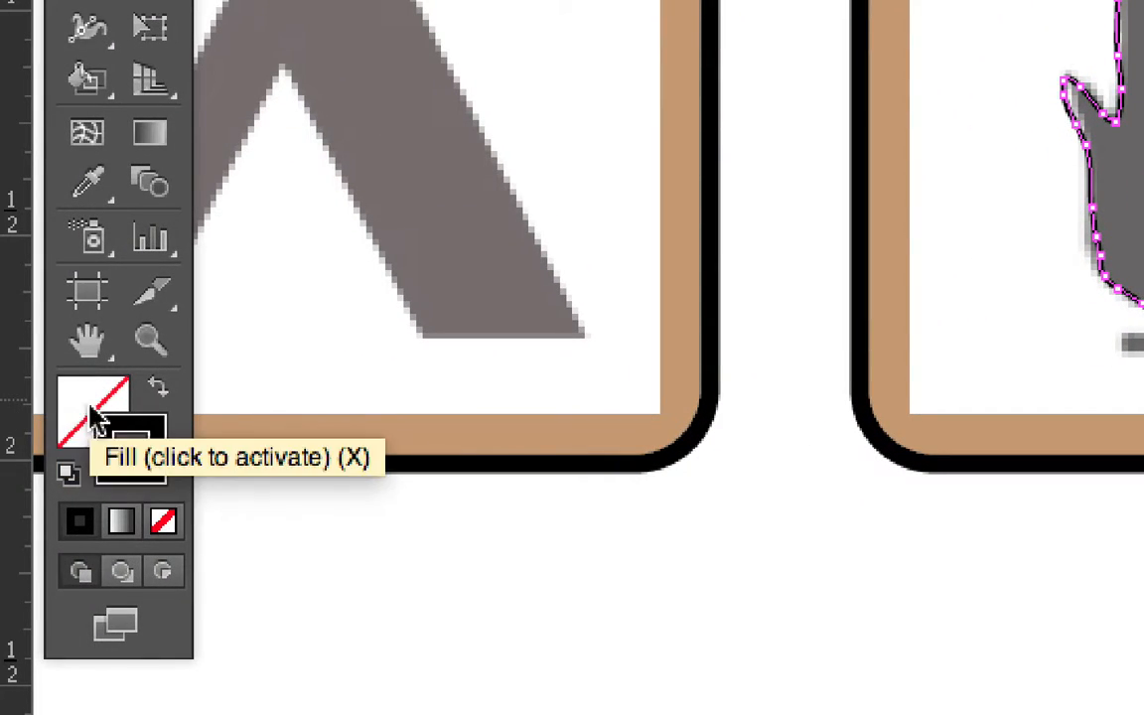
{"action": "left_click", "coordinate": [119, 433]}
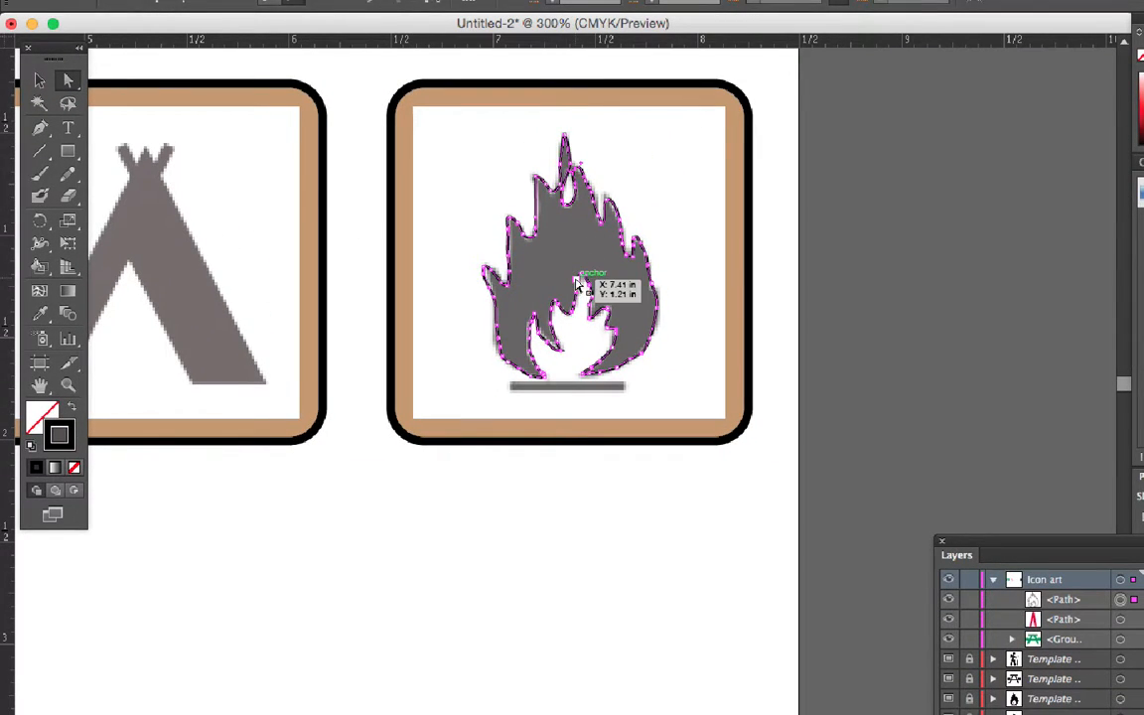
{"action": "left_click", "coordinate": [74, 408]}
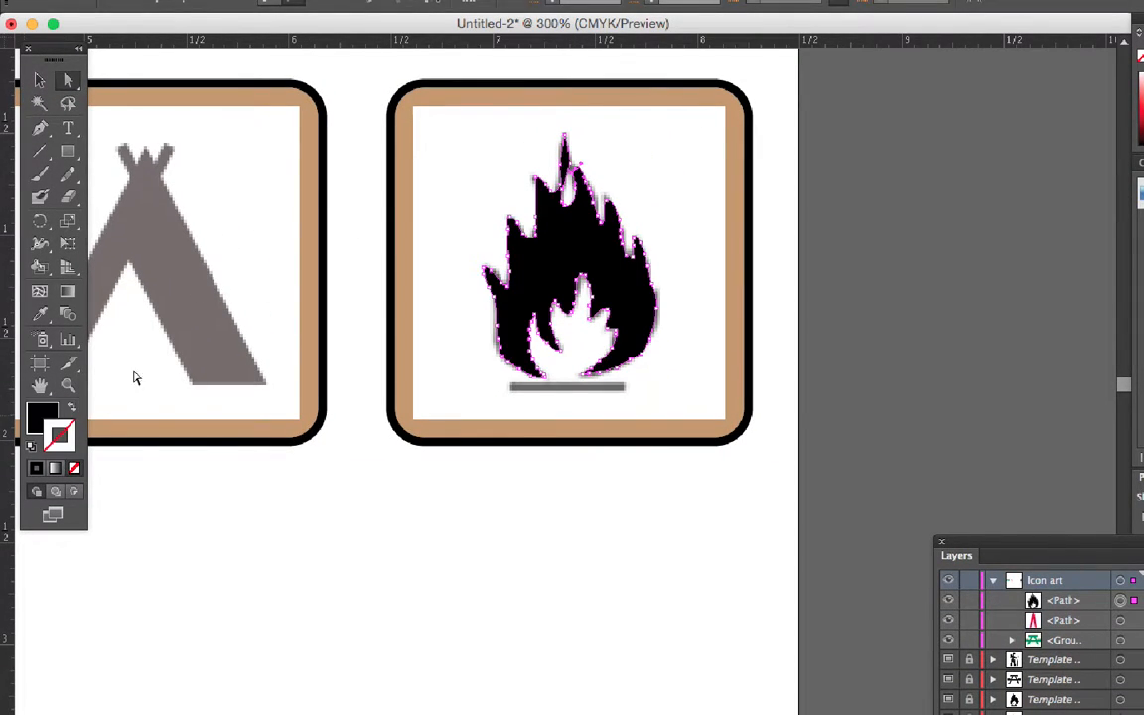
{"action": "left_click", "coordinate": [601, 515]}
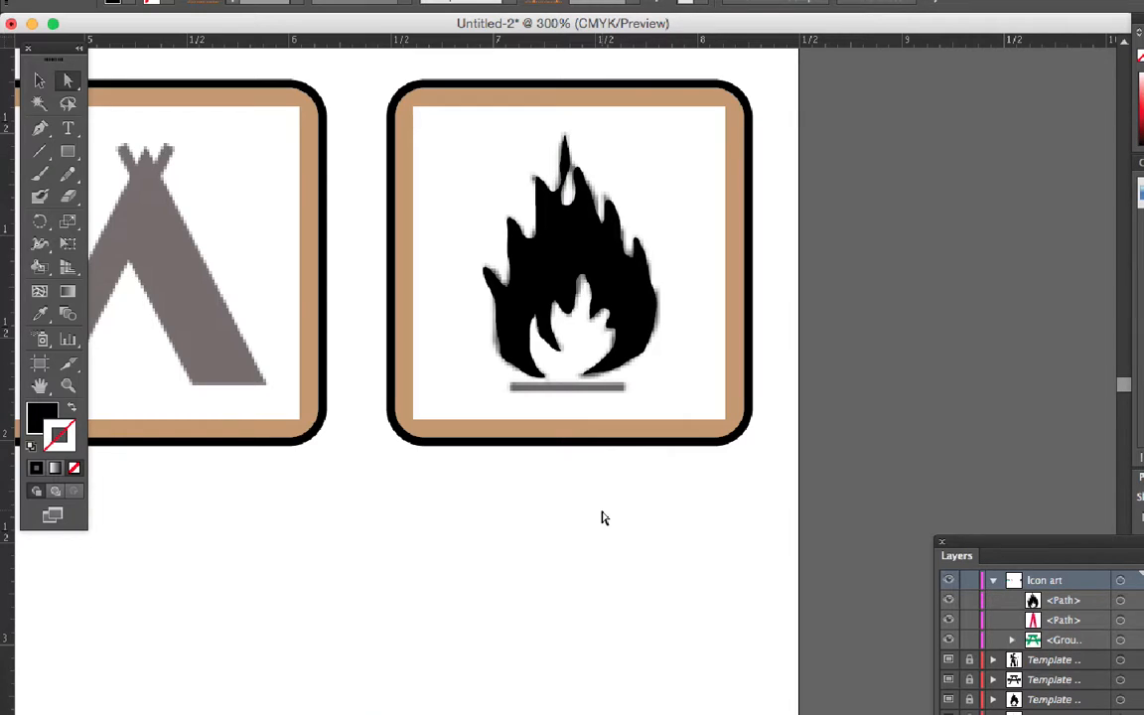
{"action": "left_click", "coordinate": [609, 316]}
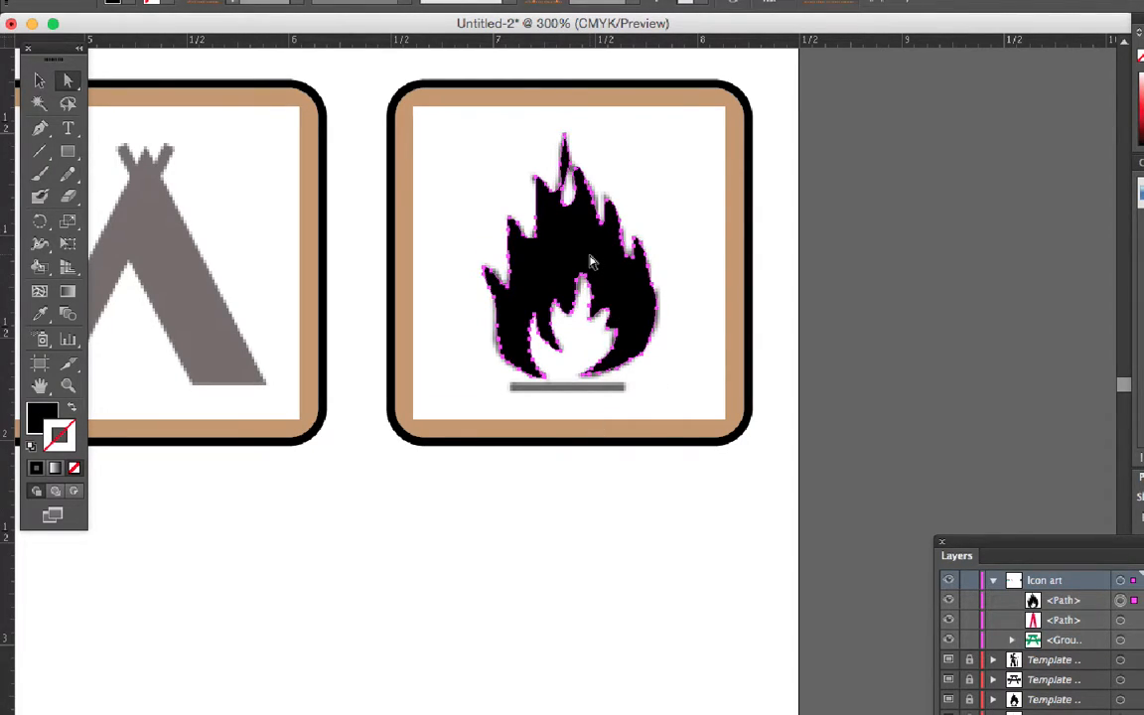
Step: Delete the black traced flame path from the campfire icon
{"action": "key", "text": "Delete"}
{"action": "scroll", "coordinate": [584, 258], "scroll_direction": "up", "scroll_amount": 1}
{"action": "key", "text": "super+plus"}
{"action": "key", "text": "super+plus"}
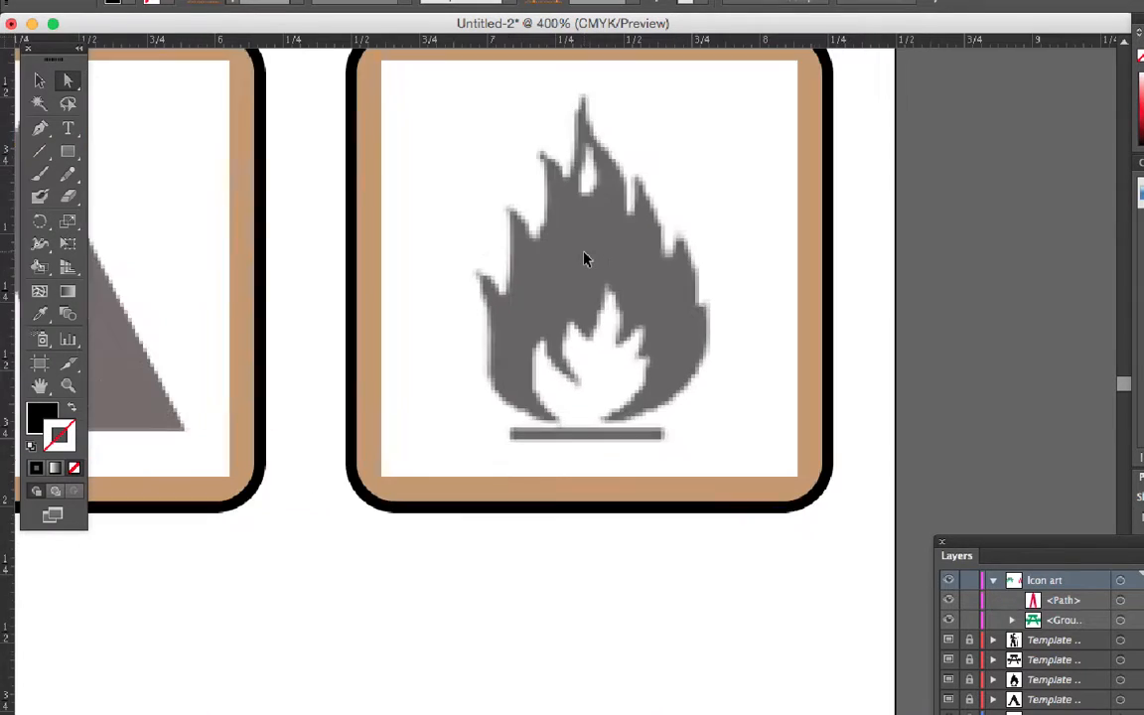
Step: Retrace the campfire template's flame and inner flame with the Pencil tool, omitting the teardrop gap, and give the path a solid black fill without stroke
{"action": "scroll", "coordinate": [584, 258], "scroll_direction": "up", "scroll_amount": 3}
{"action": "scroll", "coordinate": [585, 258], "scroll_direction": "up", "scroll_amount": 2}
{"action": "left_click", "coordinate": [67, 174]}
{"action": "key", "text": "shift+x"}
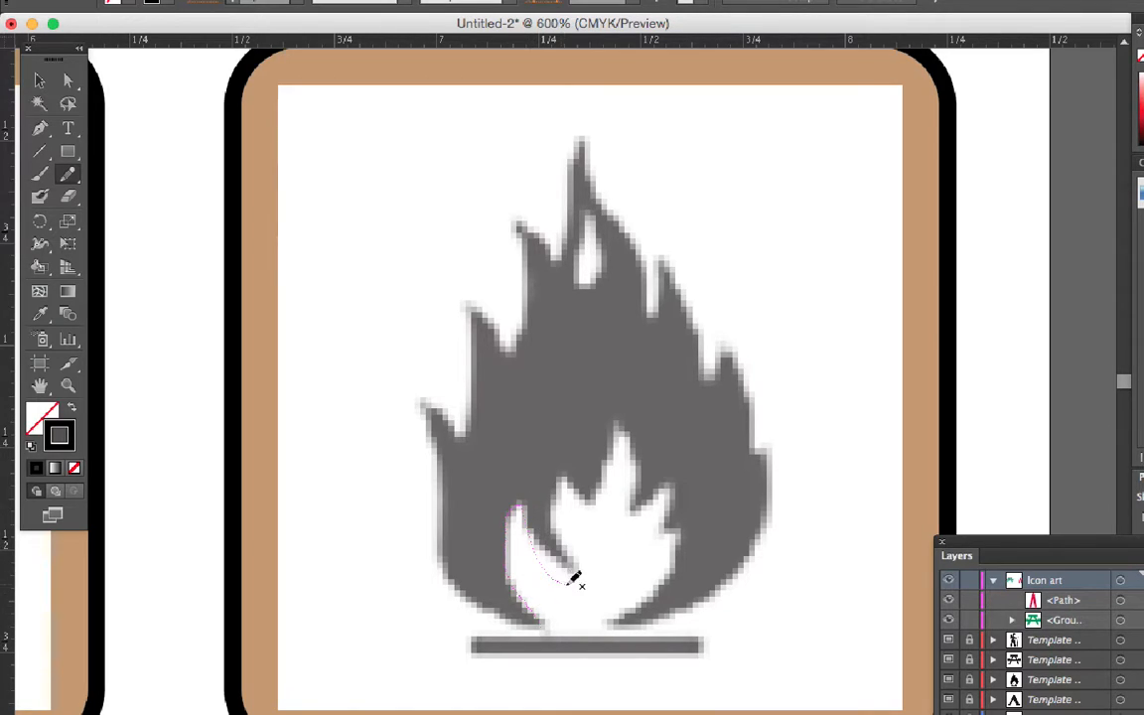
{"action": "left_click_drag", "start_coordinate": [624, 422], "coordinate": [640, 484]}
{"action": "left_click_drag", "start_coordinate": [672, 527], "coordinate": [680, 575]}
{"action": "left_click_drag", "start_coordinate": [422, 421], "coordinate": [441, 488]}
{"action": "mouse_move", "coordinate": [445, 549]}
{"action": "left_mouse_down"}
{"action": "mouse_move", "coordinate": [516, 614]}
{"action": "mouse_move", "coordinate": [547, 617]}
{"action": "left_mouse_up"}
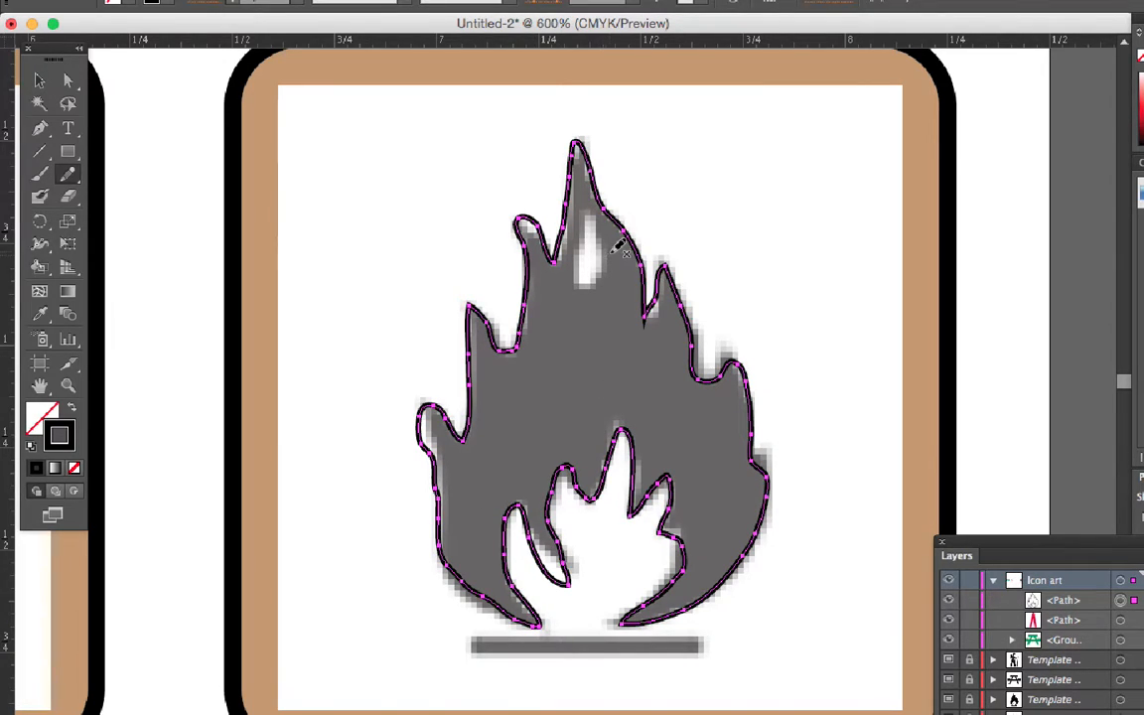
{"action": "key", "text": "shift+x"}
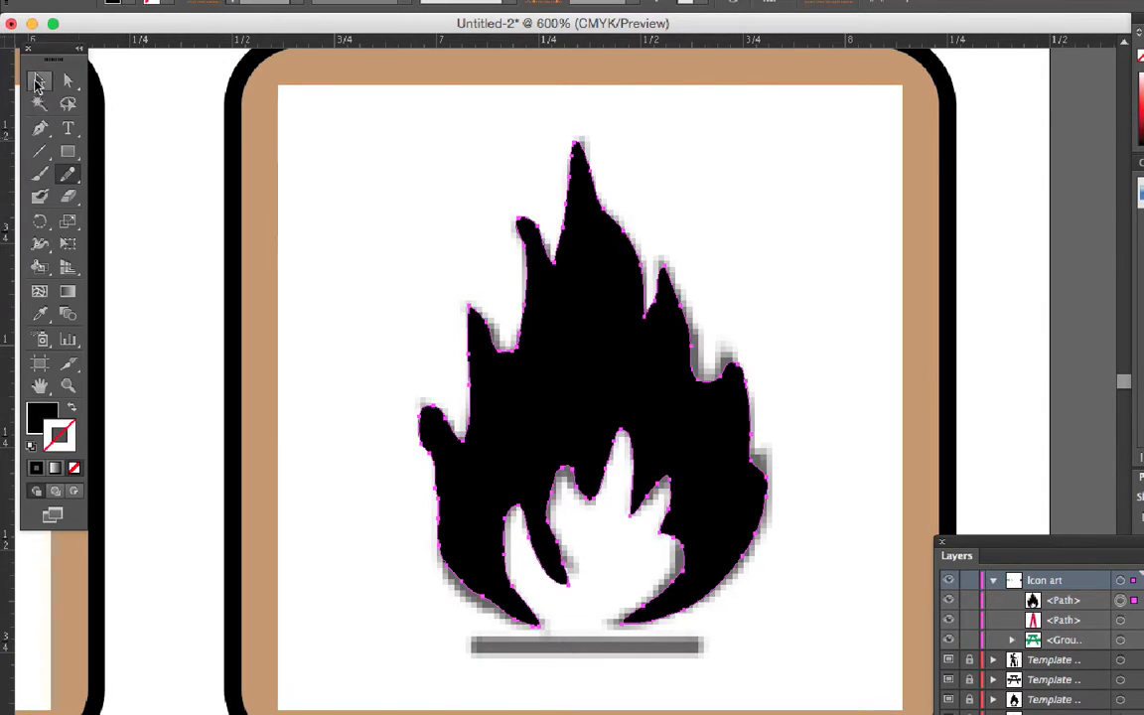
{"action": "key", "text": "super+equal"}
{"action": "scroll", "coordinate": [689, 221], "scroll_direction": "up", "scroll_amount": 5}
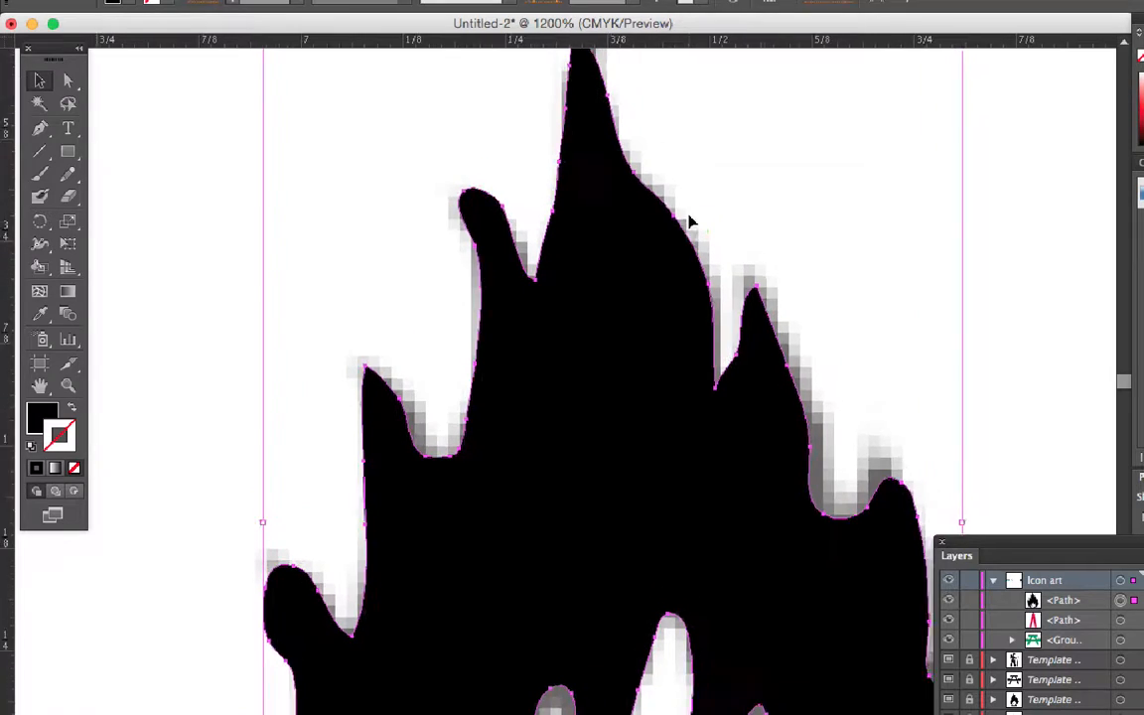
{"action": "left_click_drag", "start_coordinate": [659, 271], "coordinate": [754, 277]}
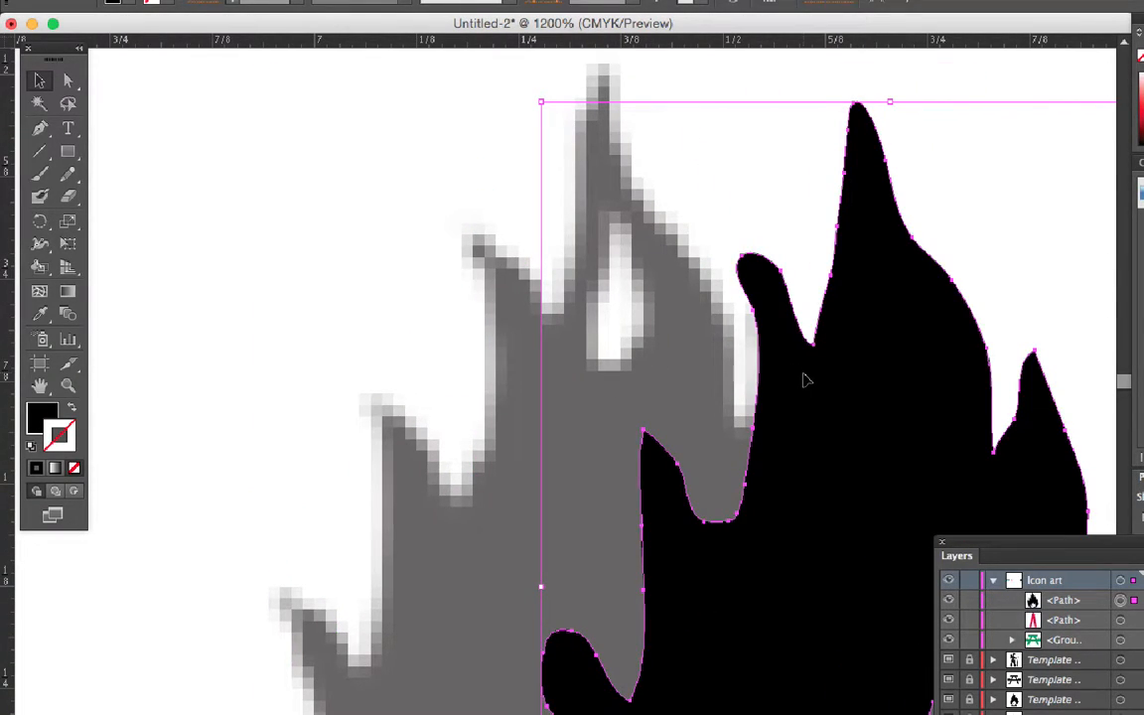
{"action": "key", "text": "super+z"}
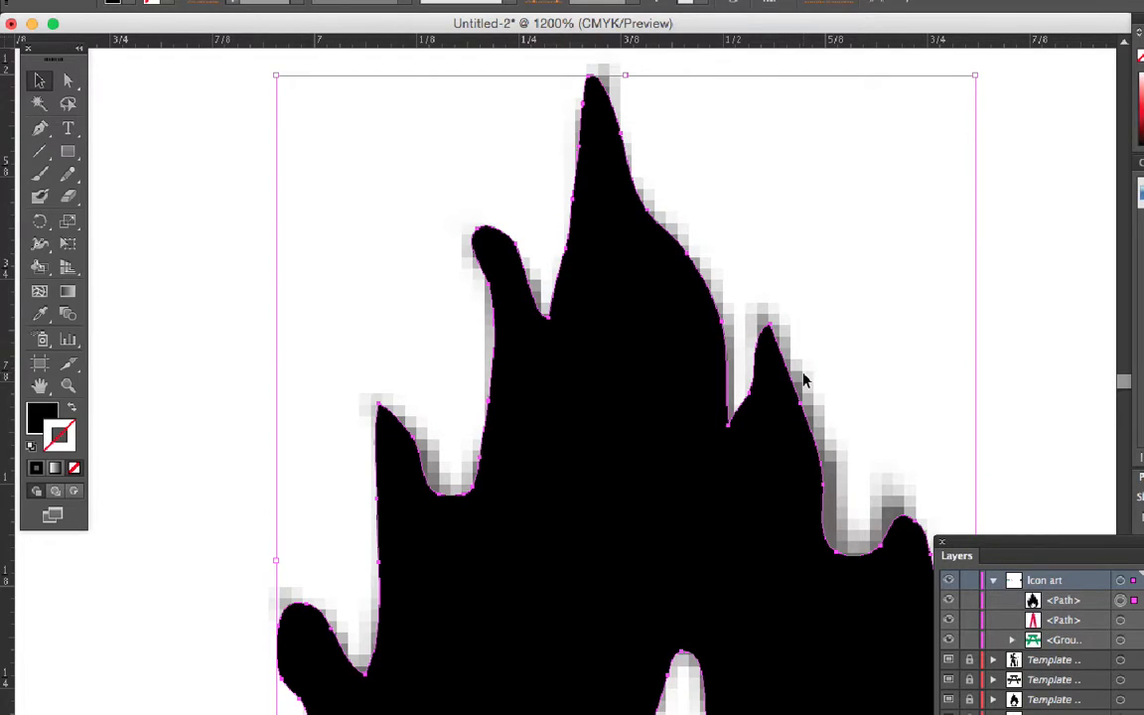
{"action": "key", "text": "super+minus"}
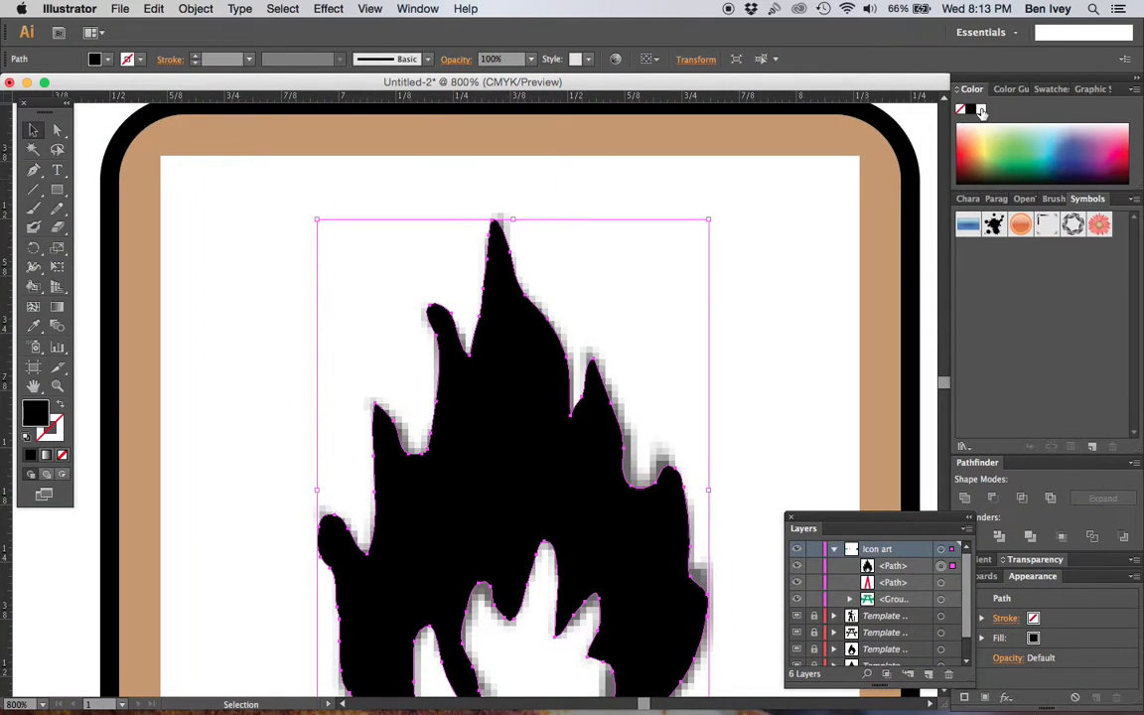
{"action": "left_click", "coordinate": [980, 108]}
{"action": "key", "text": "super+z"}
Step: Shift the black flame sideways off the template's peak so the teardrop gap is exposed, and deselect it
{"action": "left_click_drag", "start_coordinate": [502, 327], "coordinate": [710, 334]}
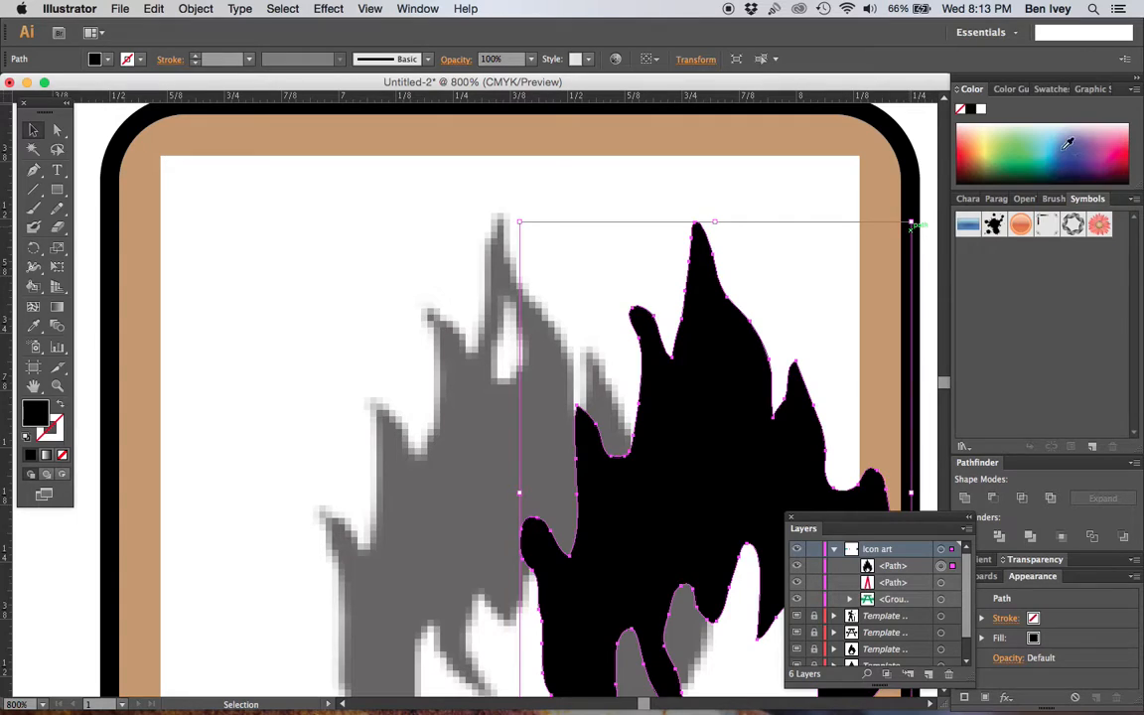
{"action": "left_click", "coordinate": [981, 108]}
{"action": "key", "text": "super+z"}
{"action": "left_click", "coordinate": [781, 169]}
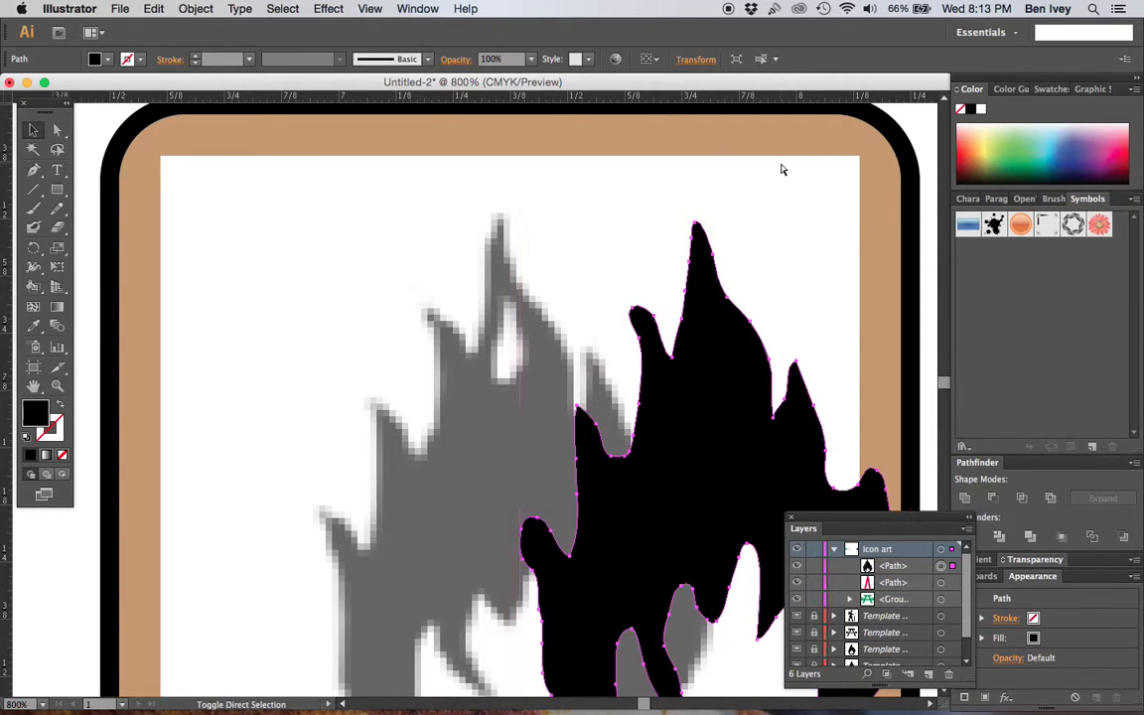
Step: Trace the template's teardrop gap with the Pencil tool as a closed shape and fill it white with no stroke
{"action": "left_click", "coordinate": [968, 111]}
{"action": "key", "text": "p"}
{"action": "left_click", "coordinate": [57, 209]}
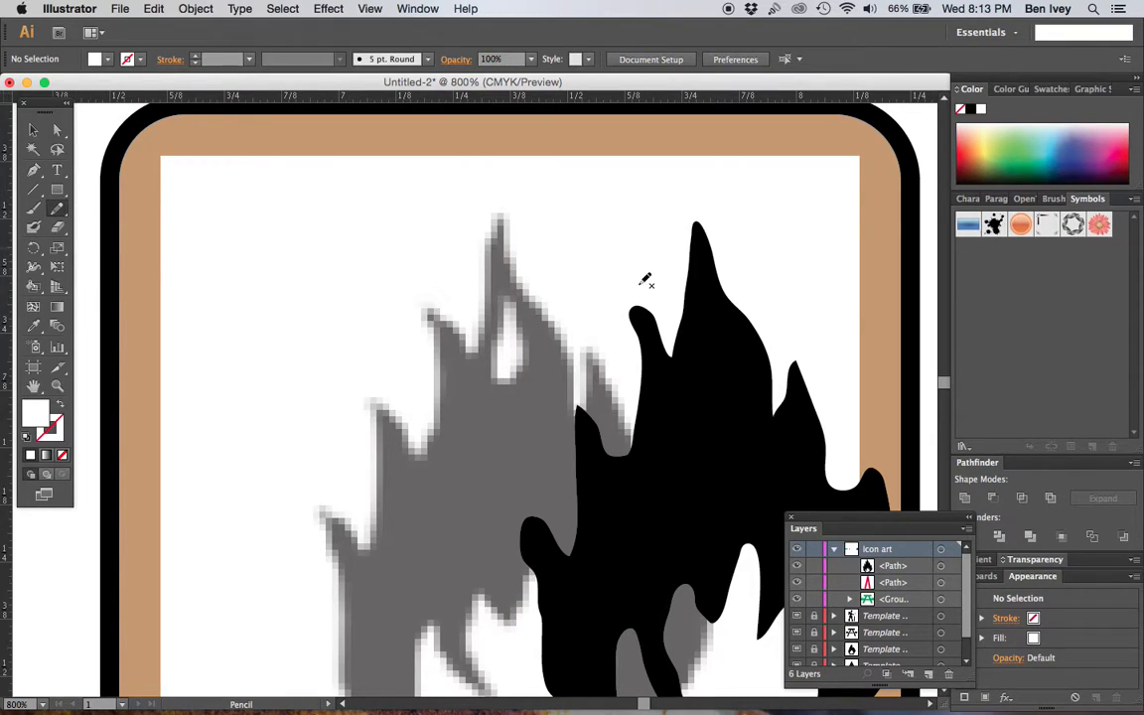
{"action": "mouse_move", "coordinate": [493, 383]}
{"action": "left_mouse_down"}
{"action": "mouse_move", "coordinate": [522, 367]}
{"action": "mouse_move", "coordinate": [505, 298]}
{"action": "left_mouse_up"}
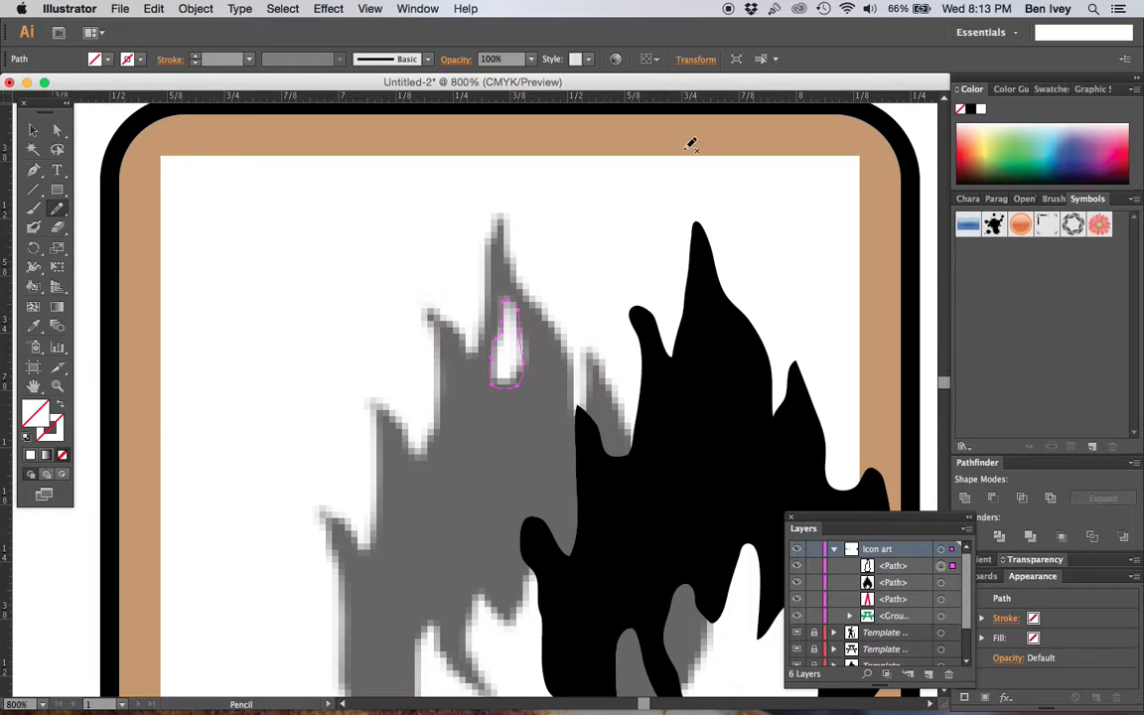
{"action": "left_click", "coordinate": [972, 106]}
Step: Move the white teardrop onto the black flame just below its peak and deselect it
{"action": "left_click", "coordinate": [33, 129]}
{"action": "left_click_drag", "start_coordinate": [514, 352], "coordinate": [713, 345]}
{"action": "left_click", "coordinate": [760, 272]}
{"action": "left_click", "coordinate": [777, 281]}
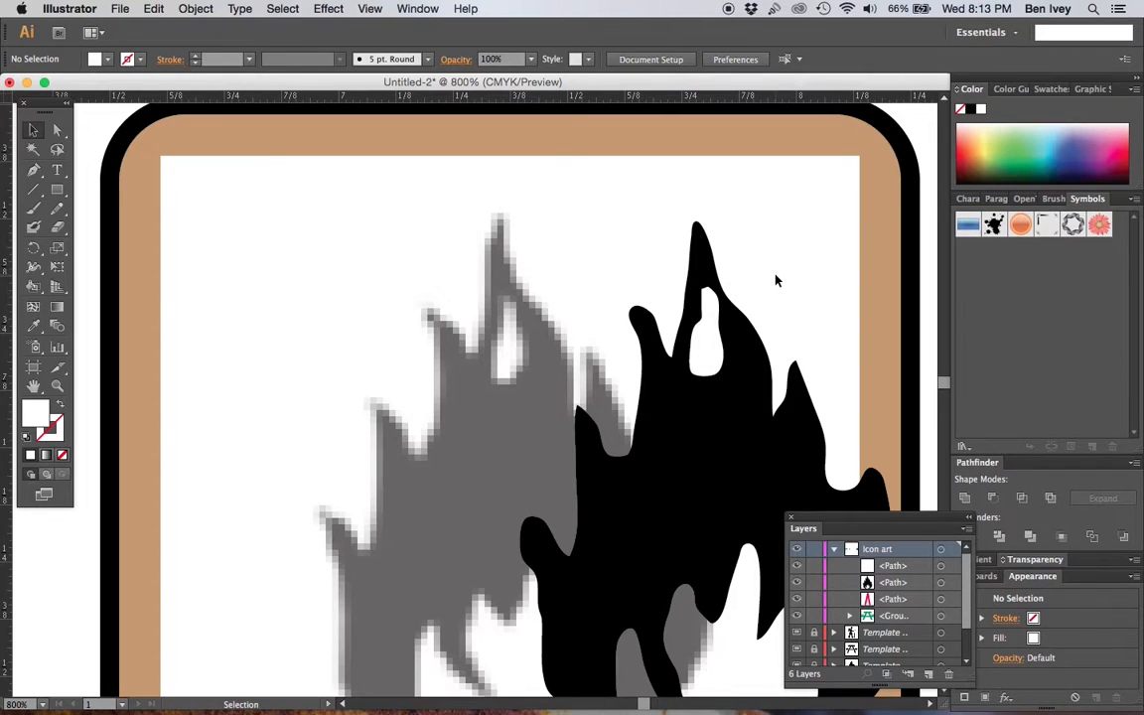
Step: Move the black flame and its white teardrop together off the artboard onto the gray canvas beside it
{"action": "scroll", "coordinate": [777, 281], "scroll_direction": "down", "scroll_amount": 5}
{"action": "scroll", "coordinate": [777, 281], "scroll_direction": "right", "scroll_amount": 5}
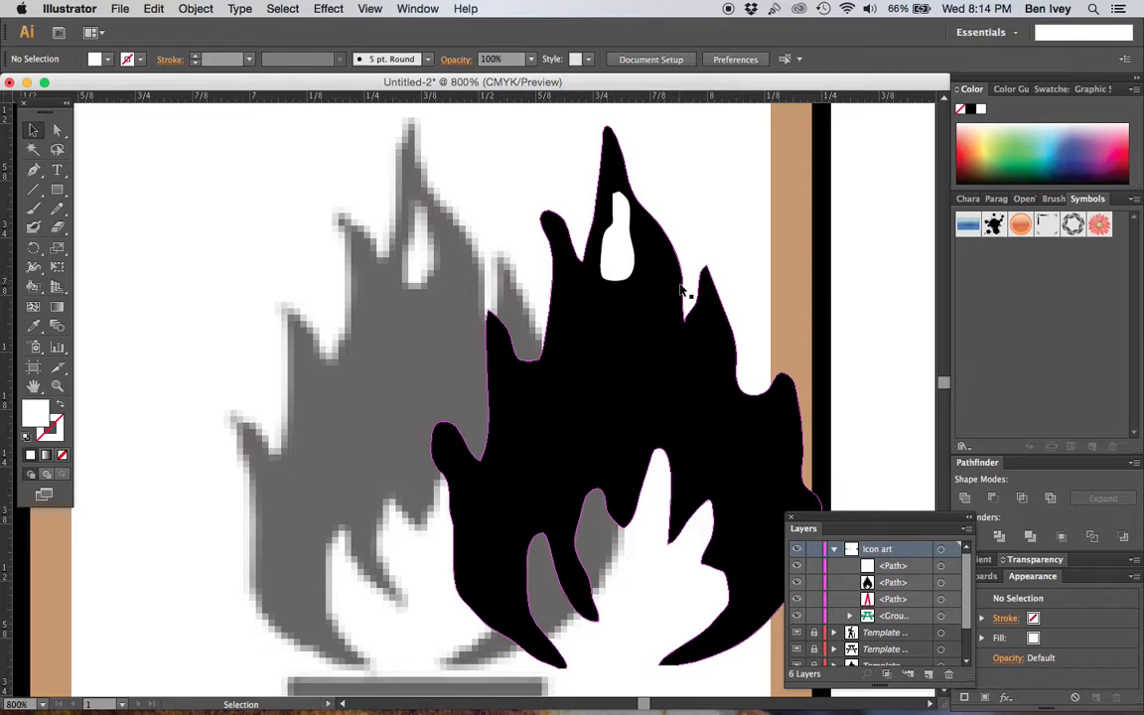
{"action": "key", "text": "super+equal"}
{"action": "scroll", "coordinate": [681, 290], "scroll_direction": "up", "scroll_amount": 5}
{"action": "scroll", "coordinate": [681, 290], "scroll_direction": "right", "scroll_amount": 2}
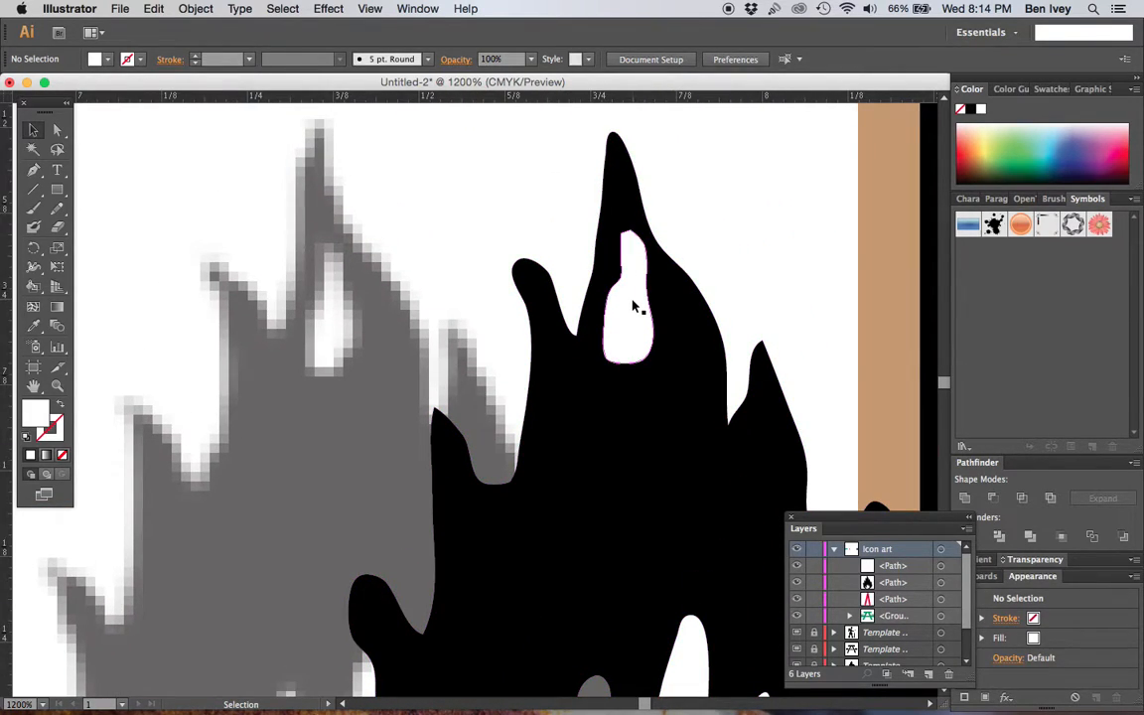
{"action": "scroll", "coordinate": [635, 307], "scroll_direction": "down", "scroll_amount": 2}
{"action": "scroll", "coordinate": [635, 308], "scroll_direction": "right", "scroll_amount": 10}
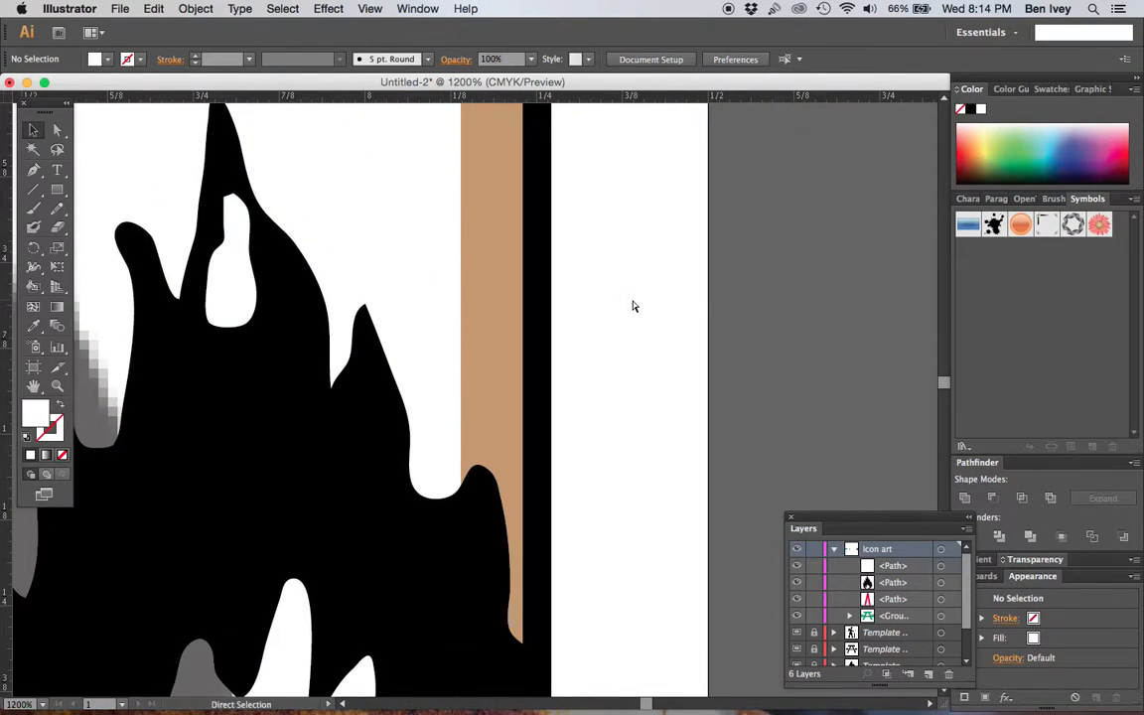
{"action": "key", "text": "super+minus"}
{"action": "left_click", "coordinate": [318, 305]}
{"action": "left_click", "coordinate": [355, 419], "text": "shift"}
{"action": "left_click_drag", "start_coordinate": [354, 419], "coordinate": [824, 394]}
{"action": "scroll", "coordinate": [794, 367], "scroll_direction": "right", "scroll_amount": 3}
{"action": "key", "text": "super+plus"}
{"action": "scroll", "coordinate": [795, 228], "scroll_direction": "right", "scroll_amount": 5}
{"action": "left_click", "coordinate": [799, 205]}
Step: Select the flame and the white teardrop together and make them a compound path that cuts the teardrop out as a hole
{"action": "left_click", "coordinate": [487, 369]}
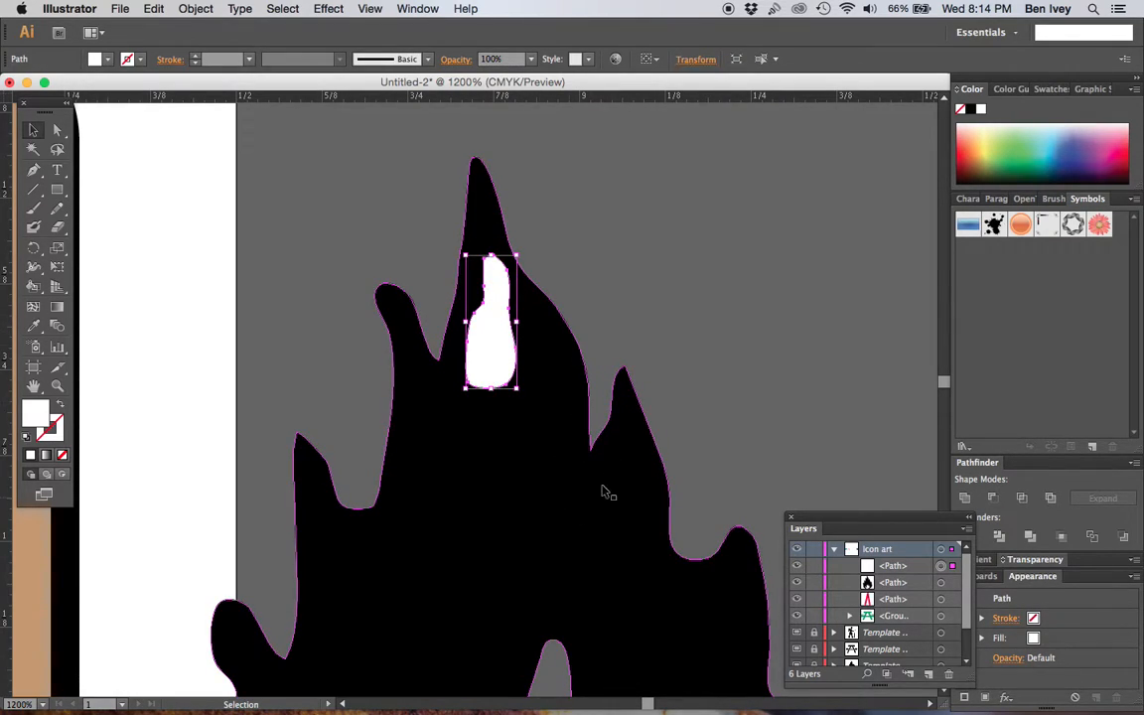
{"action": "left_click", "coordinate": [603, 281]}
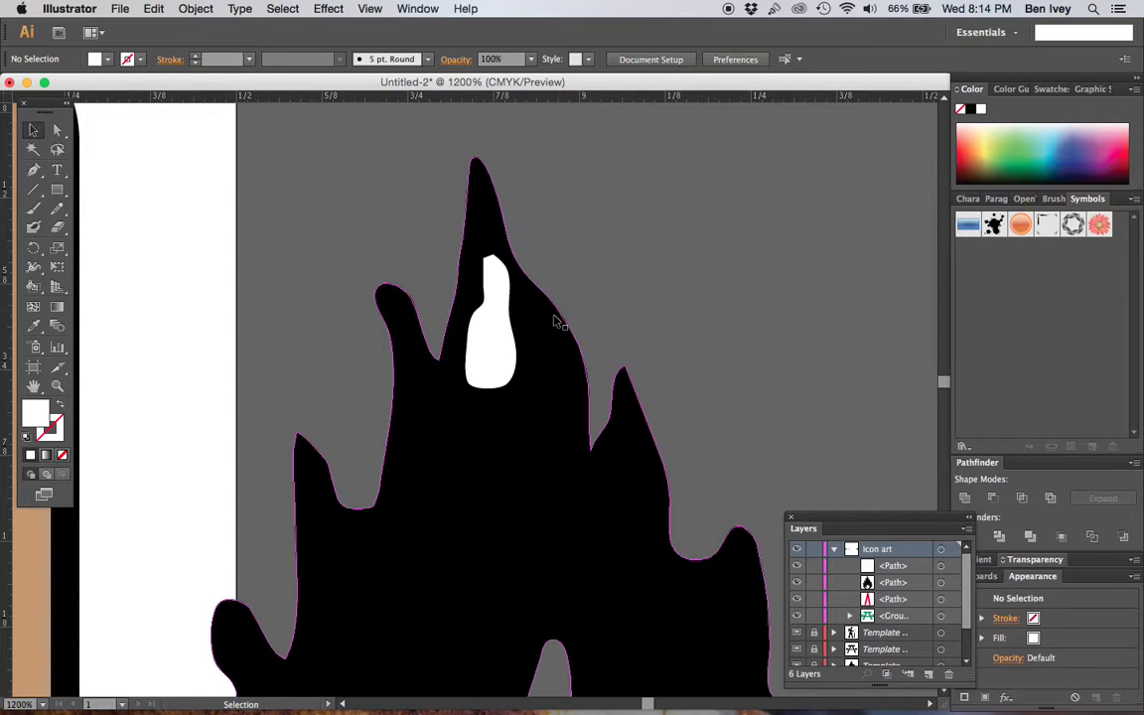
{"action": "left_click_drag", "start_coordinate": [385, 209], "coordinate": [579, 452]}
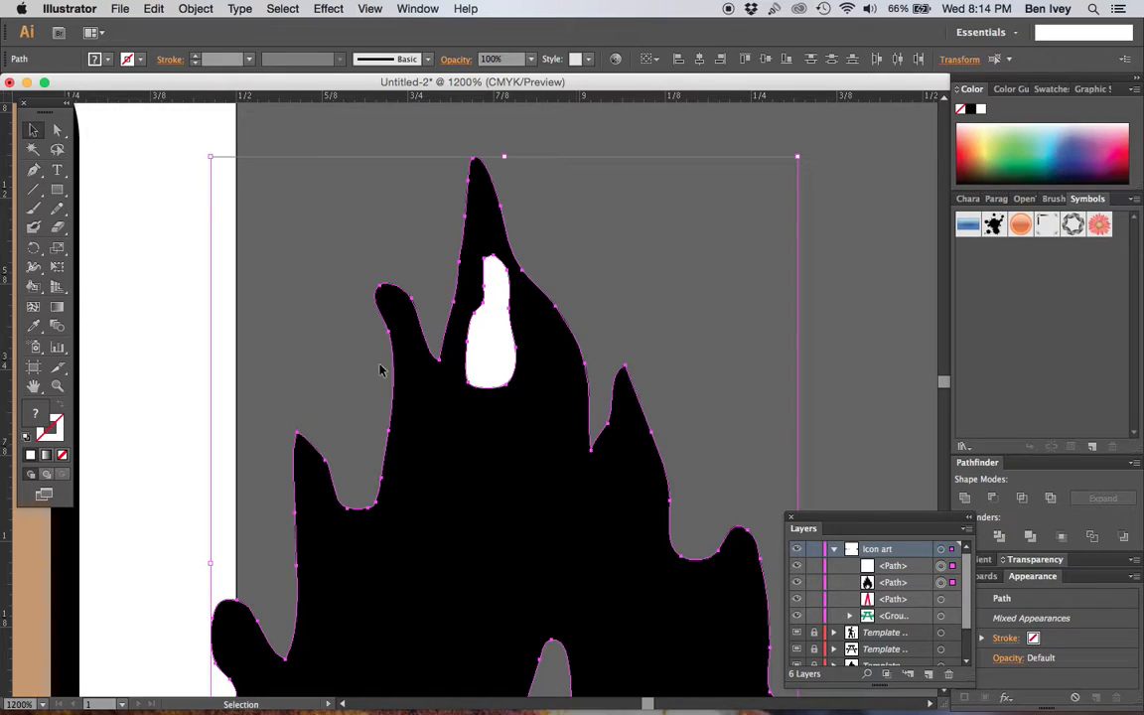
{"action": "left_click", "coordinate": [195, 8]}
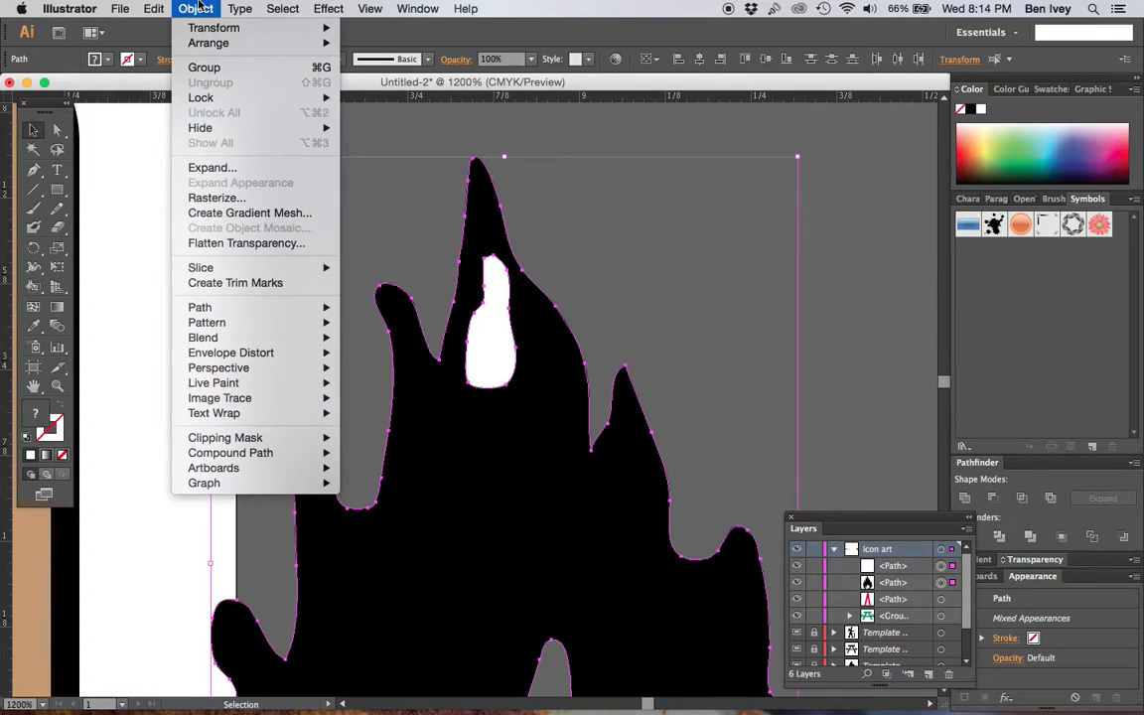
{"action": "mouse_move", "coordinate": [249, 484]}
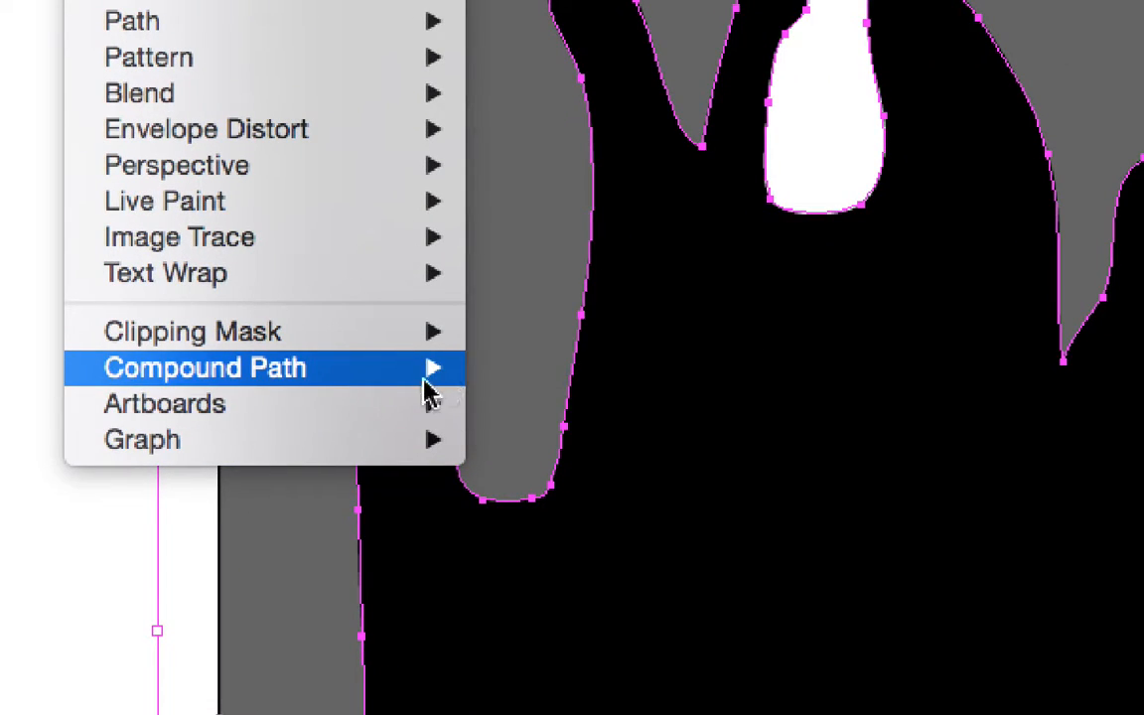
{"action": "mouse_move", "coordinate": [402, 379]}
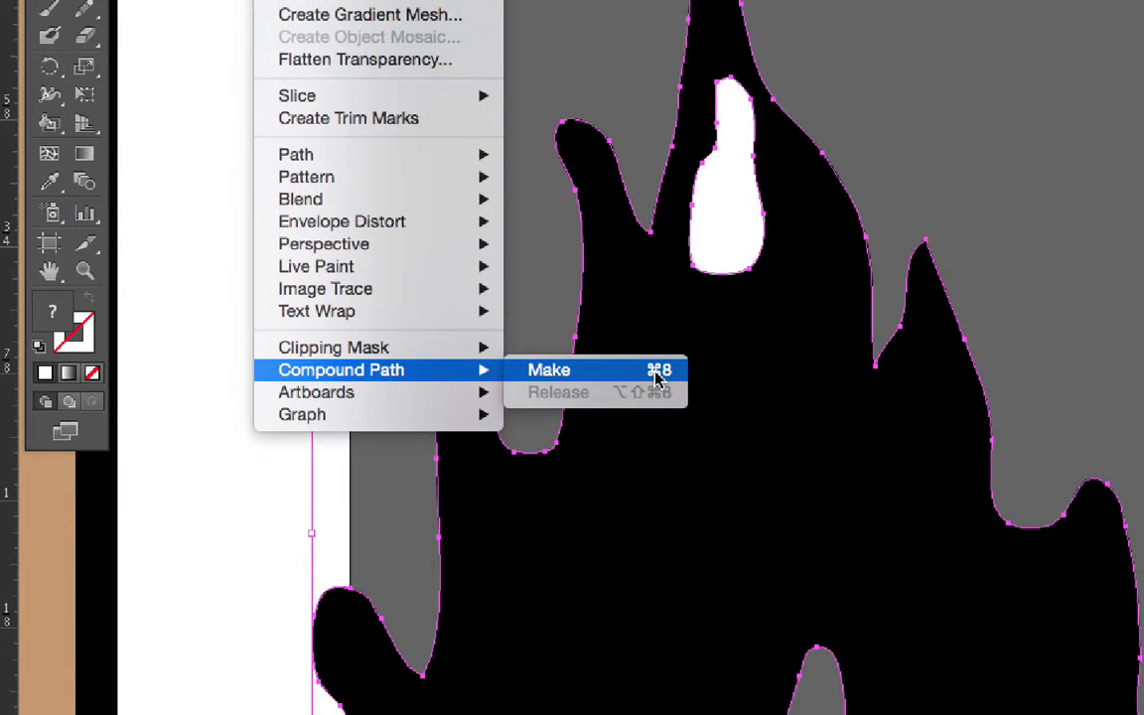
{"action": "left_click", "coordinate": [657, 378]}
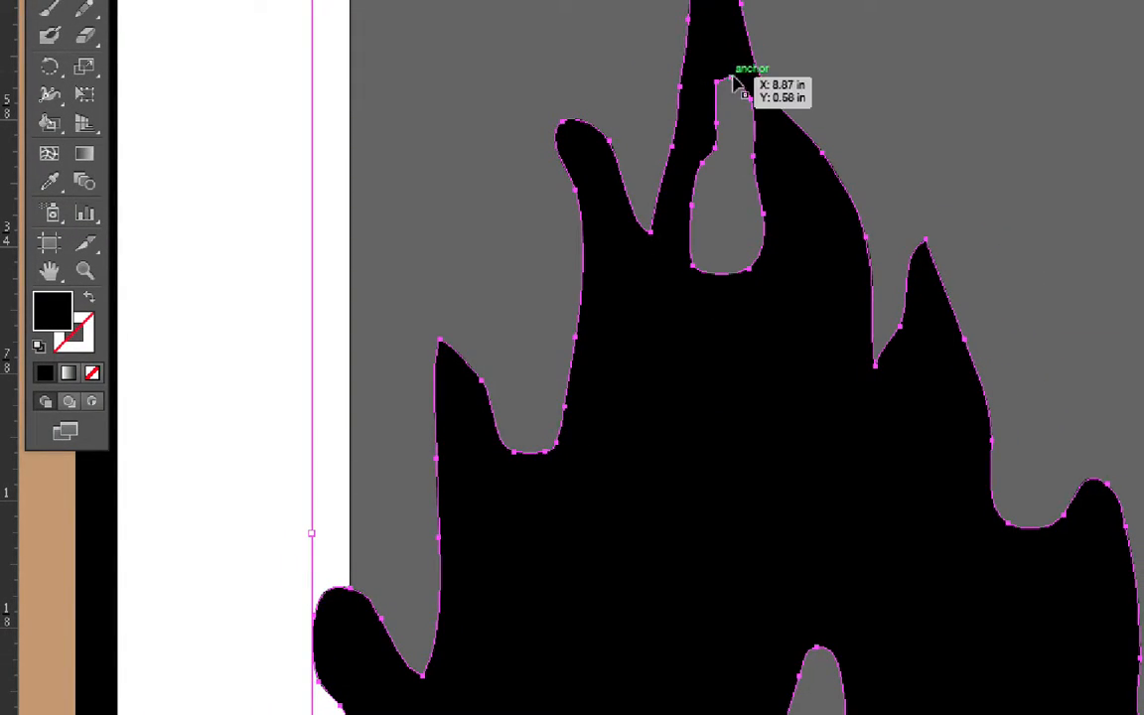
{"action": "left_click", "coordinate": [867, 114]}
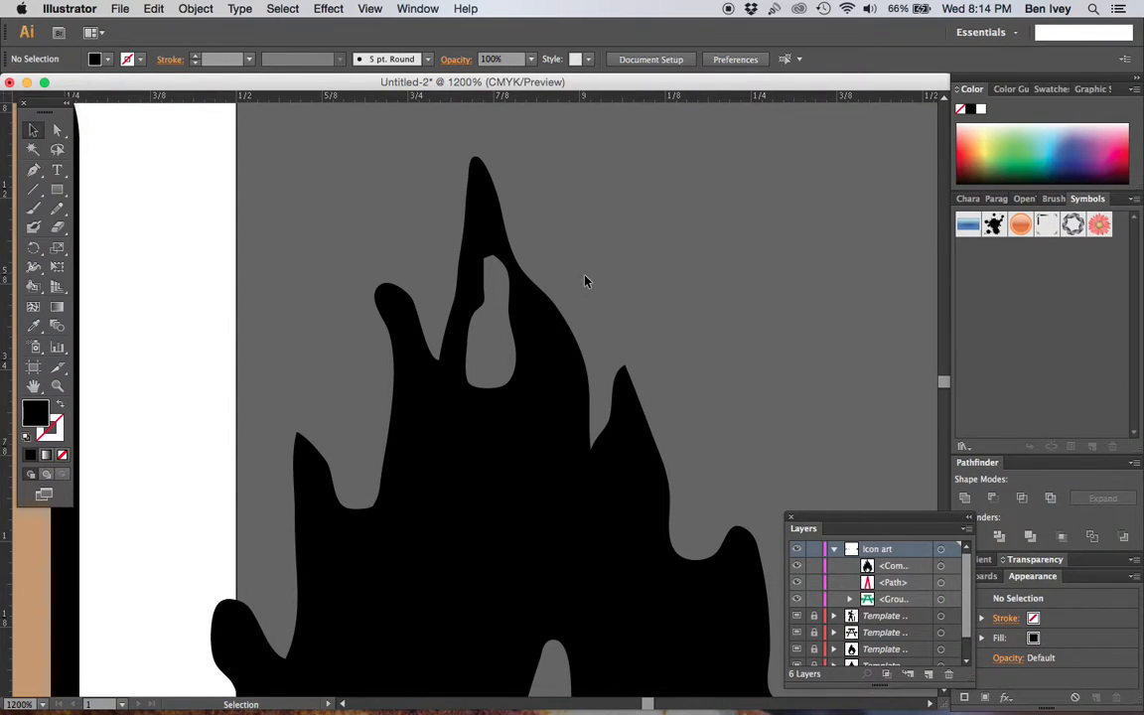
Step: Move the compound flame back onto the artboard over the campfire template and deselect it
{"action": "key", "text": "super+0"}
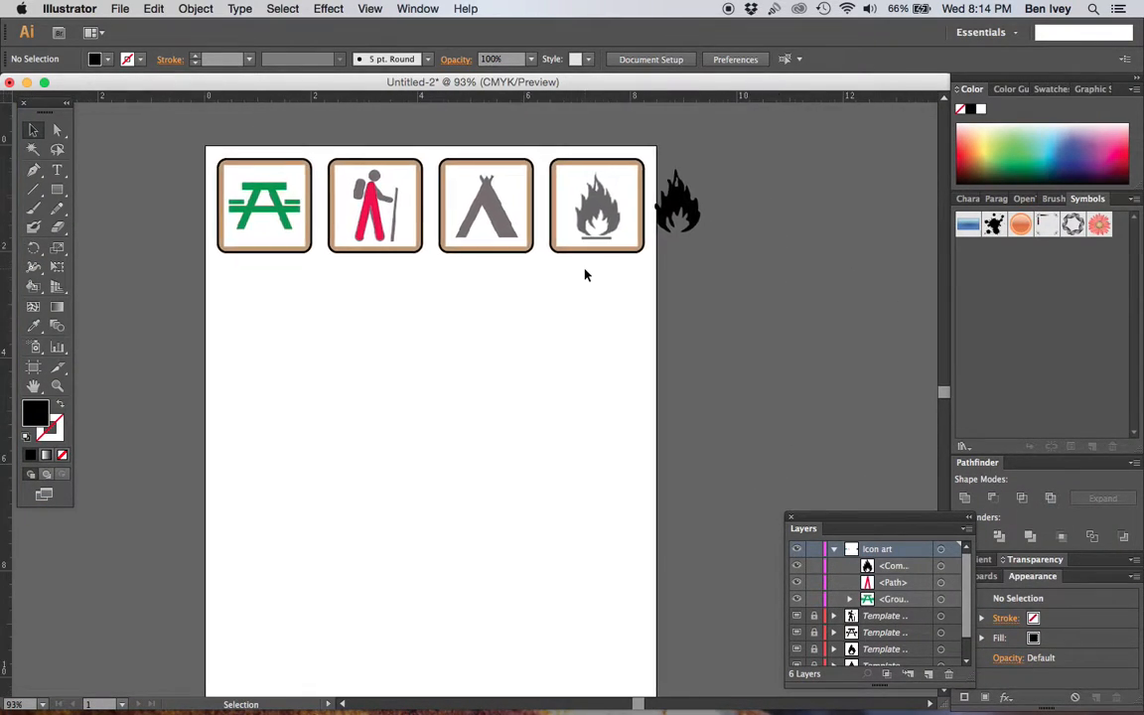
{"action": "key", "text": "super+plus"}
{"action": "key", "text": "super+plus"}
{"action": "scroll", "coordinate": [585, 269], "scroll_direction": "up", "scroll_amount": 4}
{"action": "scroll", "coordinate": [584, 269], "scroll_direction": "right", "scroll_amount": 2}
{"action": "left_click_drag", "start_coordinate": [714, 258], "coordinate": [579, 255]}
{"action": "left_click", "coordinate": [790, 317]}
{"action": "scroll", "coordinate": [713, 326], "scroll_direction": "left", "scroll_amount": 5}
{"action": "scroll", "coordinate": [712, 325], "scroll_direction": "up", "scroll_amount": 1}
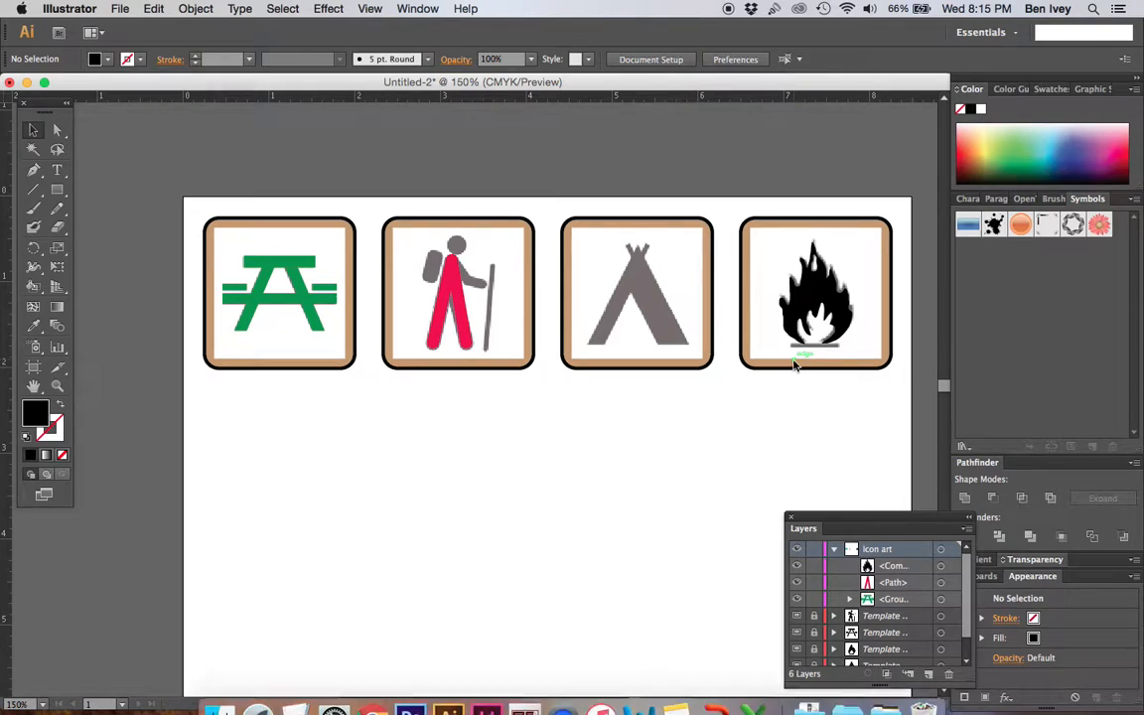
Step: Switch to the ART205Project1 folder in Finder and preview the canoes.jpg icon image
{"action": "key", "text": "ctrl+Up"}
{"action": "left_click", "coordinate": [850, 373]}
{"action": "left_click", "coordinate": [766, 117]}
{"action": "key", "text": "space"}
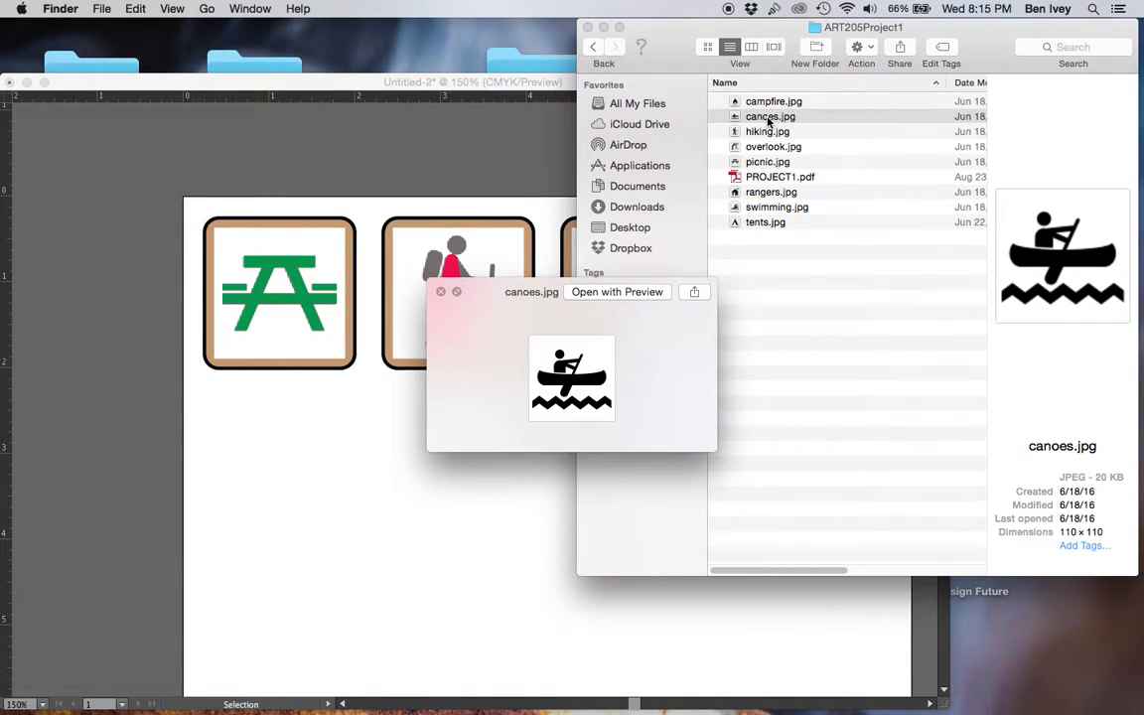
{"action": "scroll", "coordinate": [582, 405], "scroll_direction": "up", "scroll_amount": 3}
{"action": "scroll", "coordinate": [582, 405], "scroll_direction": "down", "scroll_amount": 3}
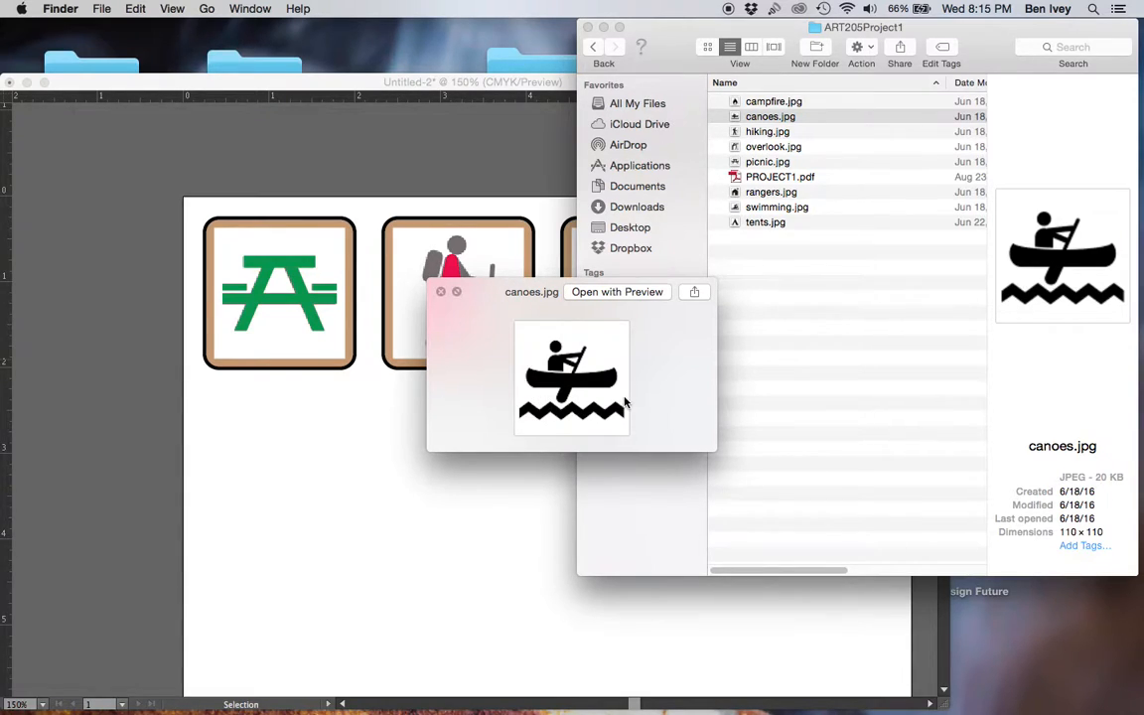
Step: Preview rangers.jpg, swimming.jpg and overlook.jpg in the project folder, close the preview and return to the Illustrator document
{"action": "left_click", "coordinate": [768, 191]}
{"action": "left_click", "coordinate": [768, 192]}
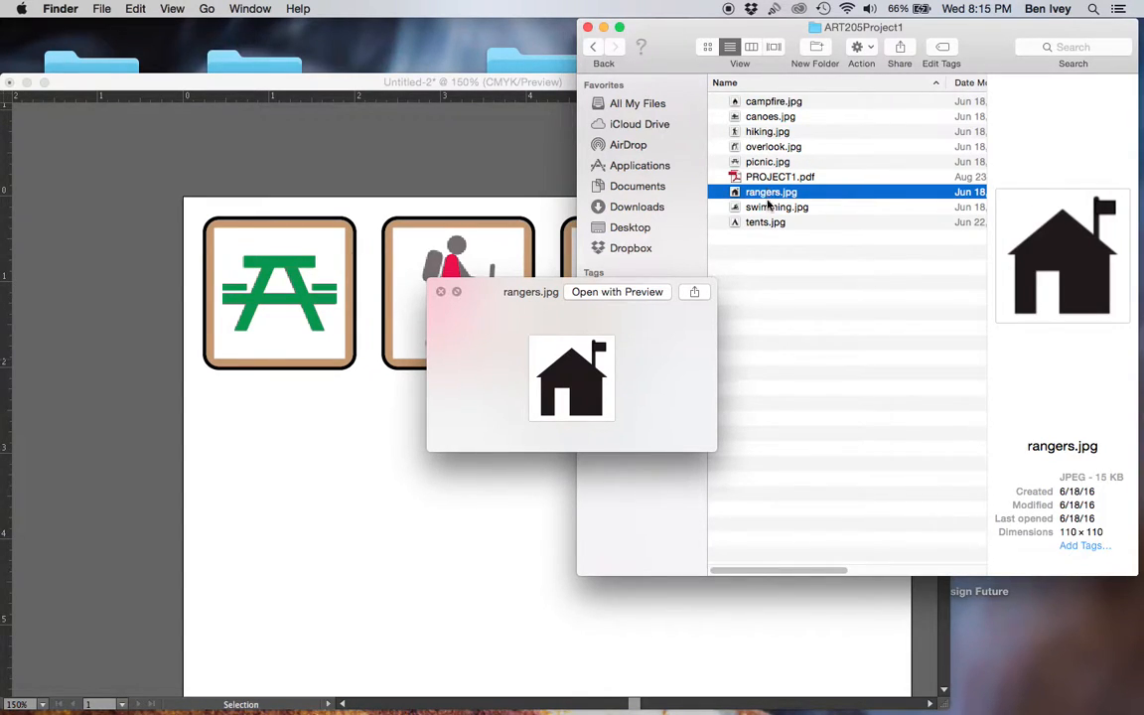
{"action": "left_click", "coordinate": [766, 216]}
{"action": "left_click", "coordinate": [768, 211]}
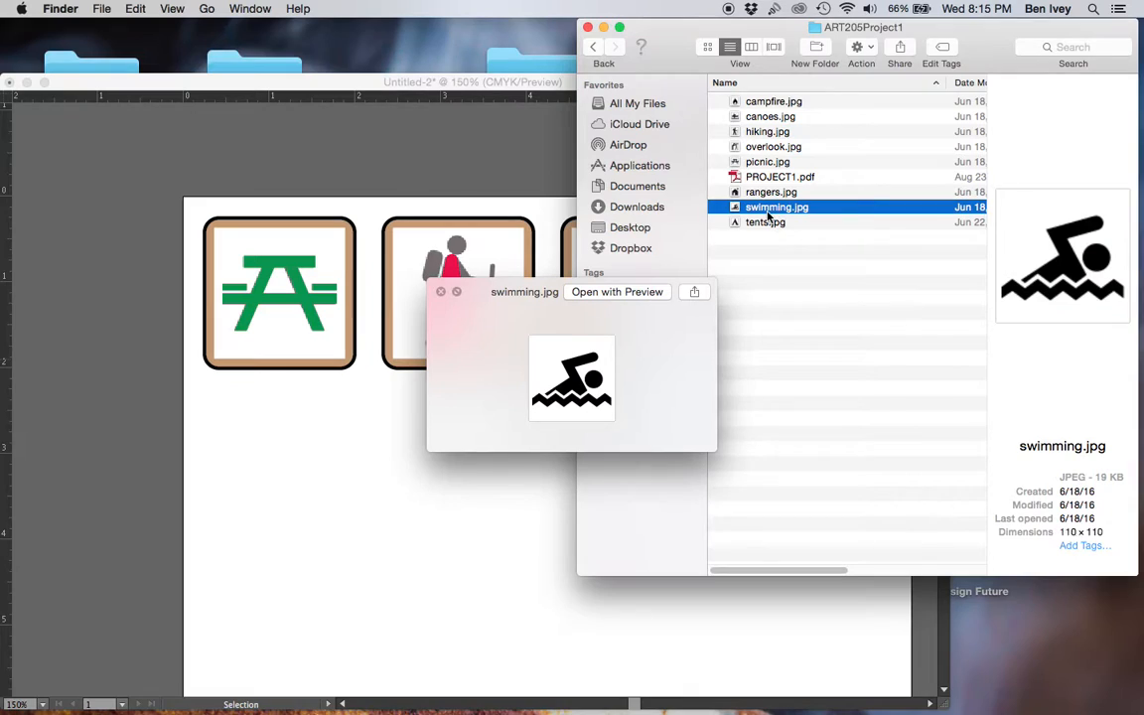
{"action": "key", "text": "Up"}
{"action": "key", "text": "Up"}
{"action": "key", "text": "Up"}
{"action": "key", "text": "Up"}
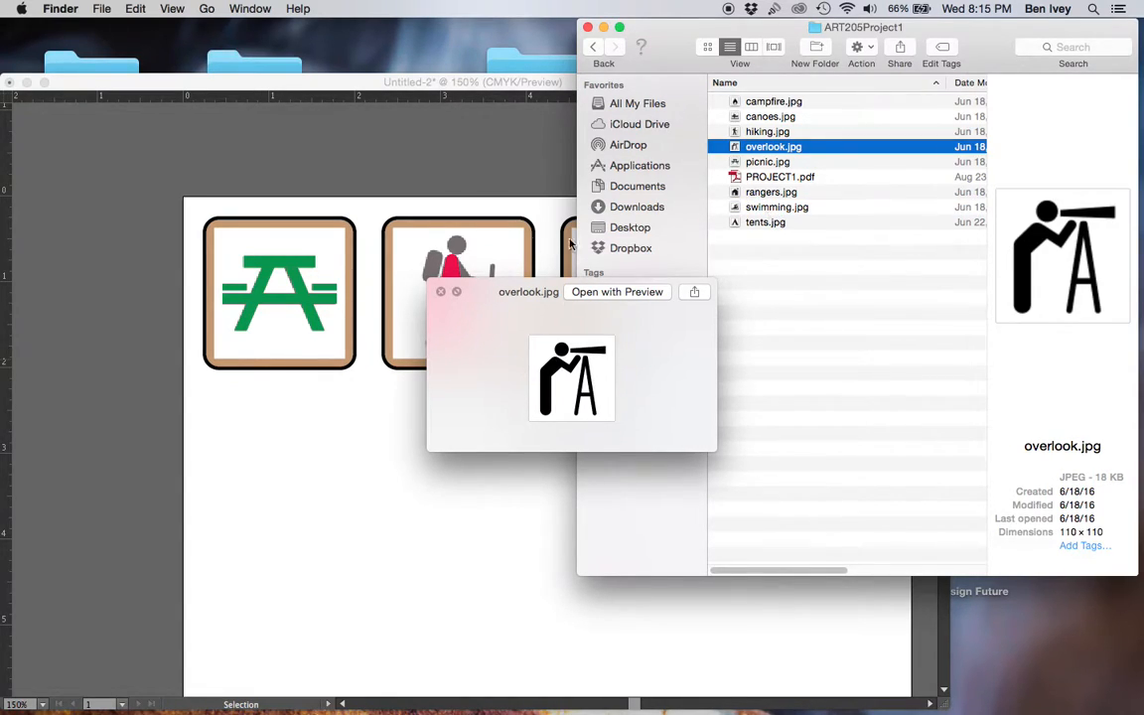
{"action": "left_click", "coordinate": [440, 291]}
{"action": "left_click", "coordinate": [497, 162]}
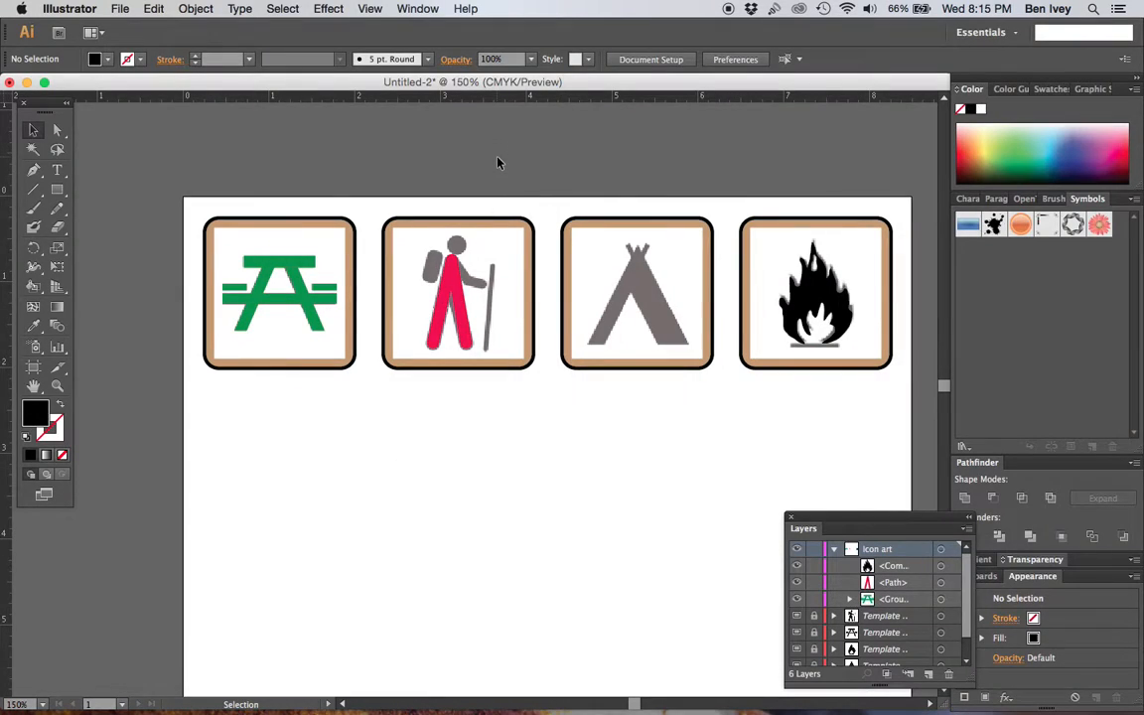